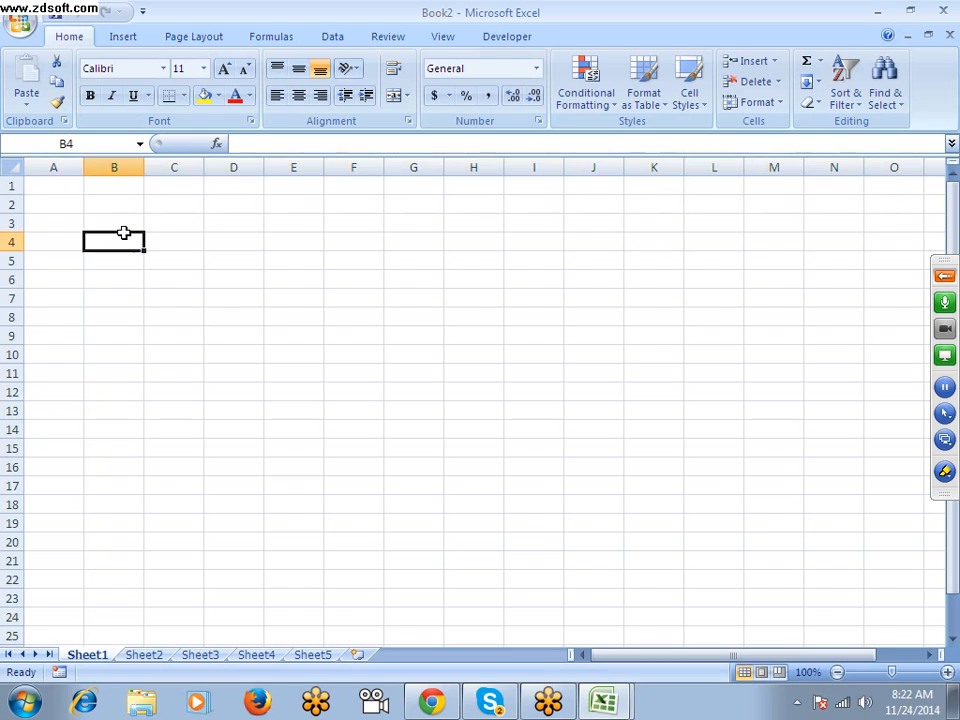
Enter 50 in cell A1 and 10 in cell B1.
left_click(122, 208)
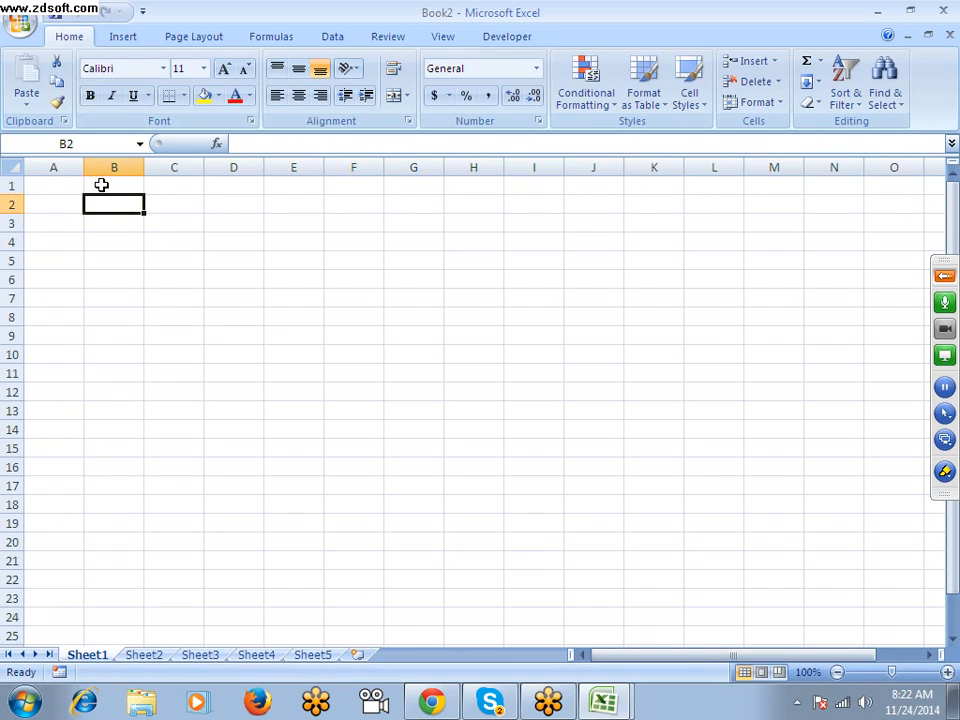
left_click(63, 190)
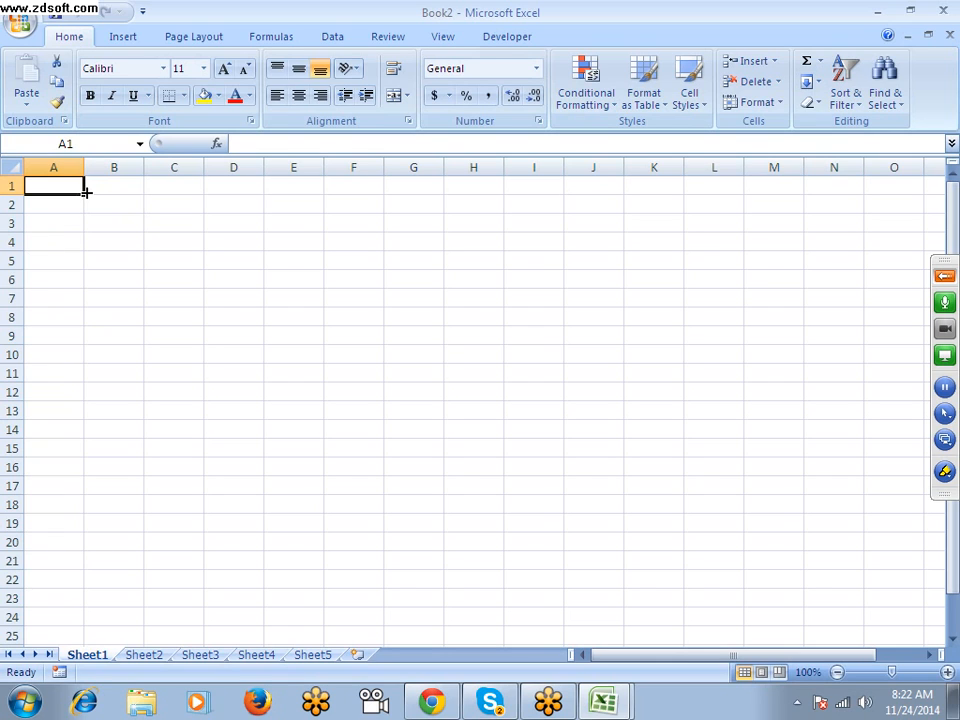
type("50")
key("Tab")
type("10")
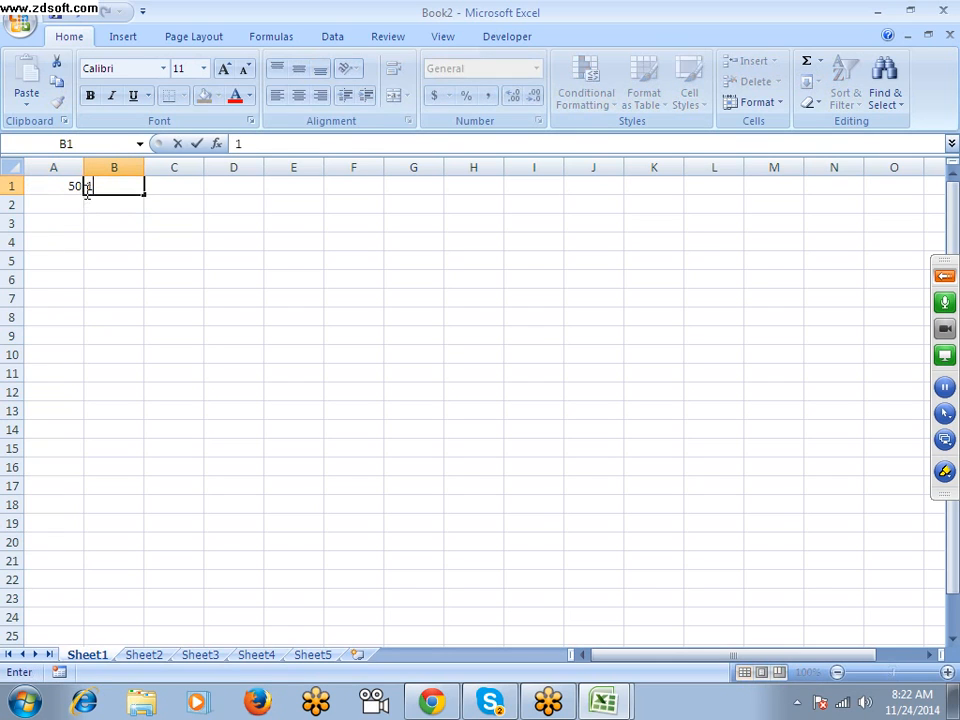
key("Tab")
left_click(44, 180)
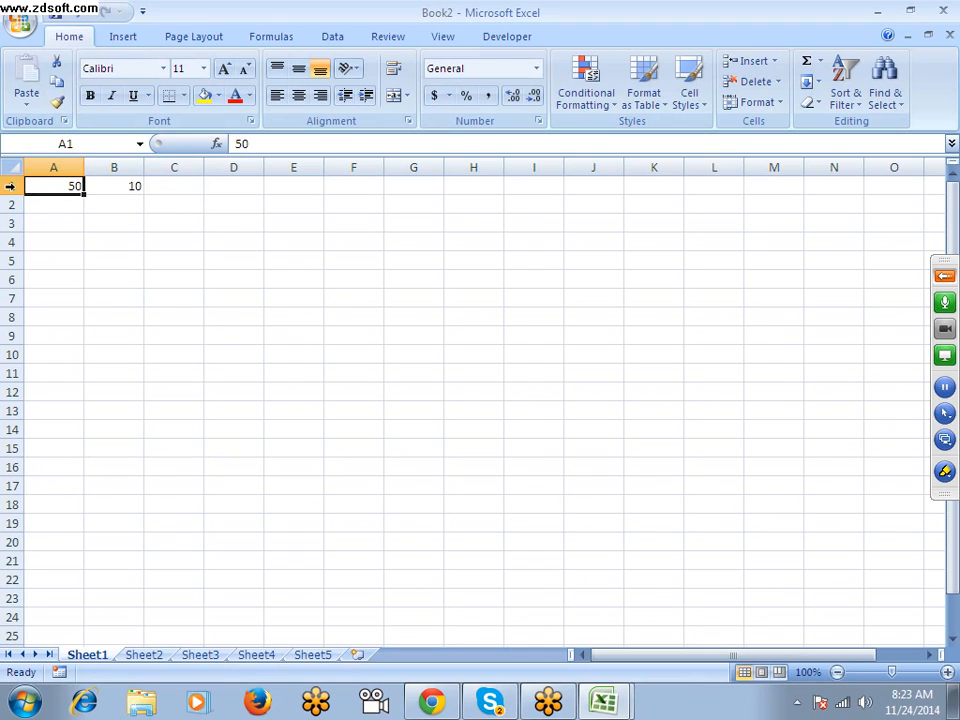
left_click(100, 186)
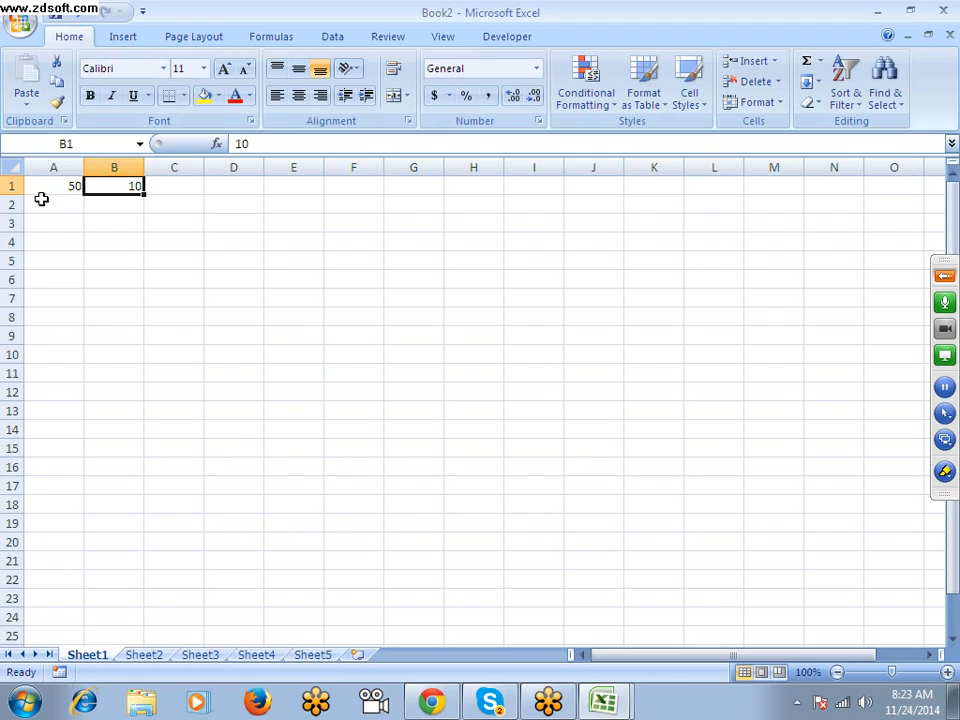
left_click(58, 185)
left_click(105, 186)
Enter the hard-coded formula =50+10 in cell C1.
left_click(171, 197)
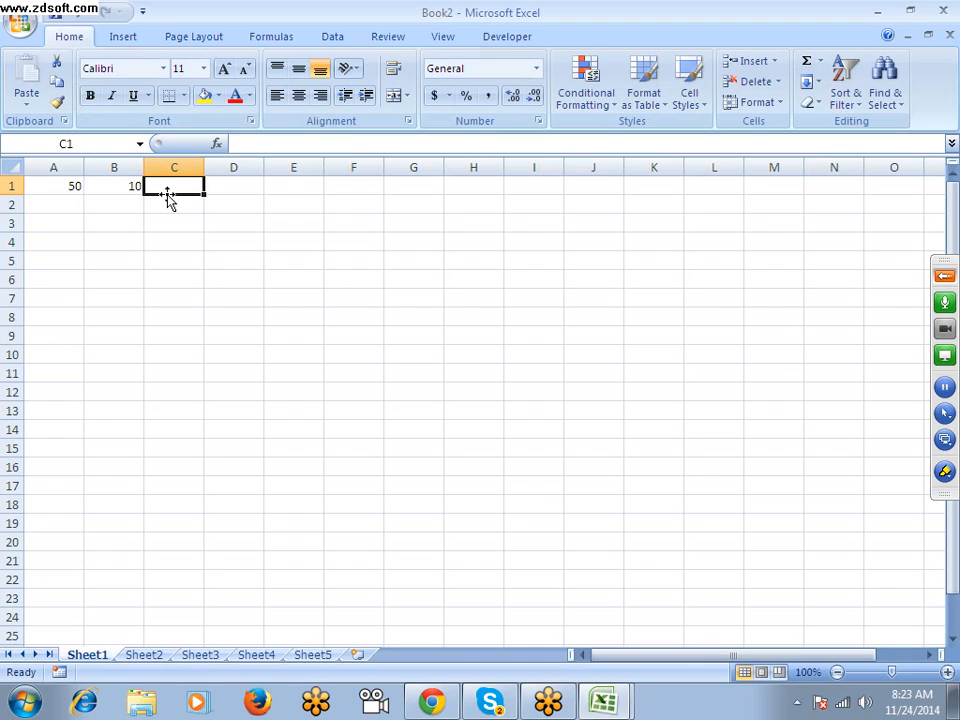
type("=")
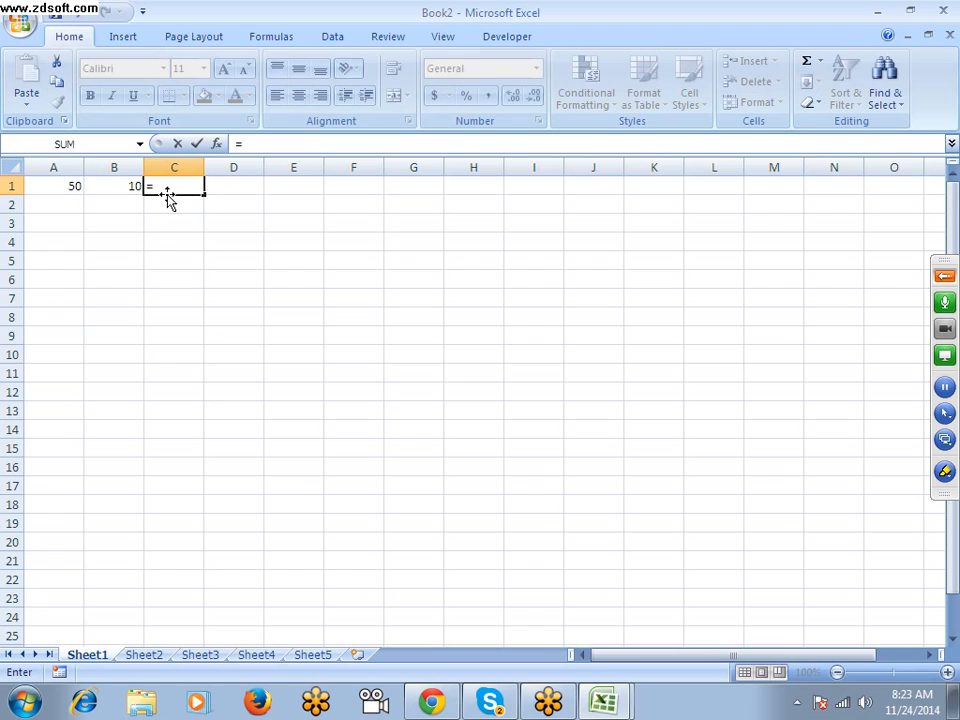
key("Escape")
scroll(167, 198, "up", 10)
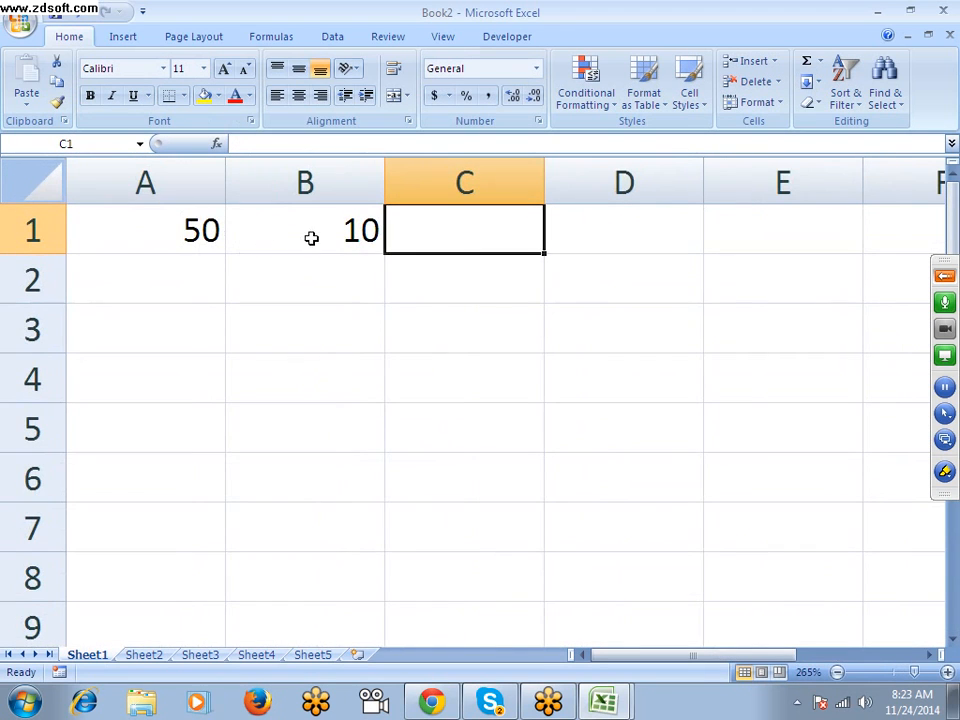
type("=")
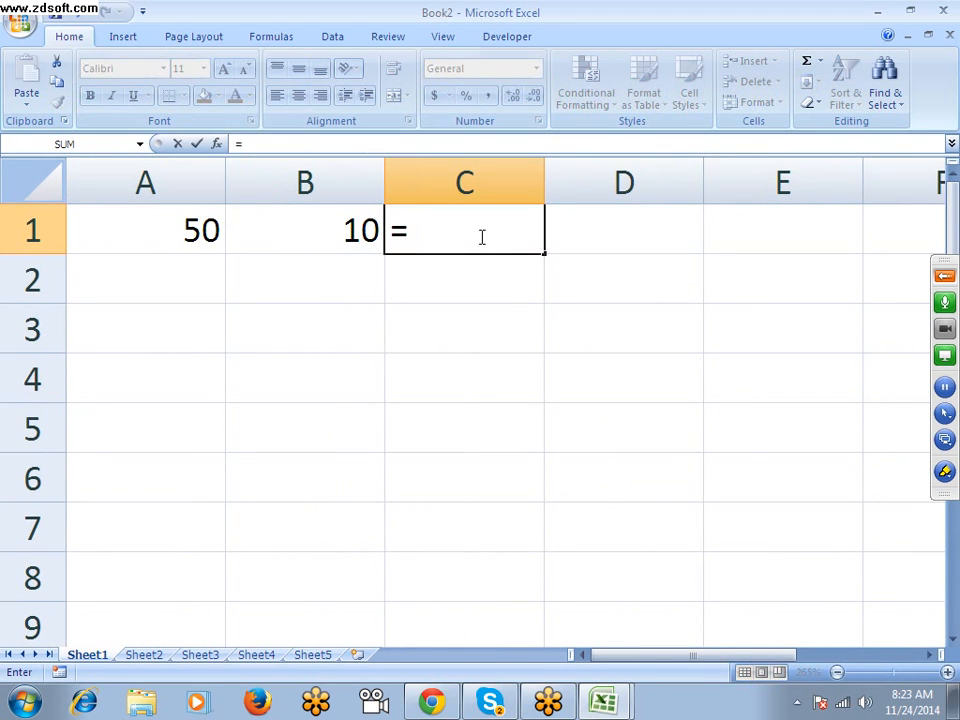
type("50")
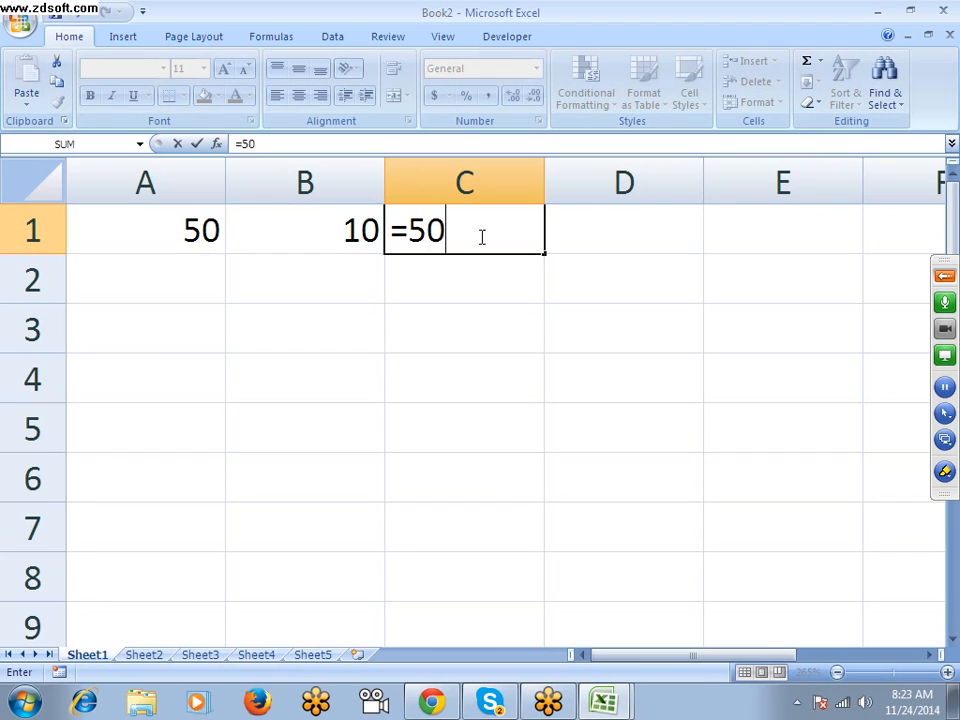
type("+10")
key("Return")
Edit the formula in cell C1 so that it reads =50+20.
left_click(480, 236)
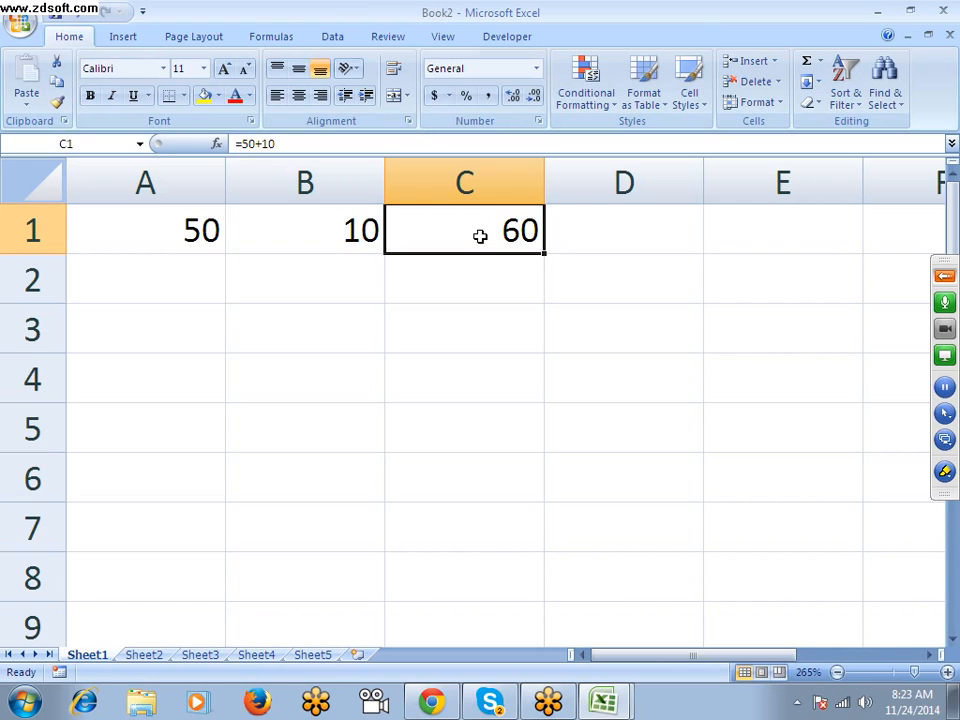
double_click(480, 236)
key("BackSpace")
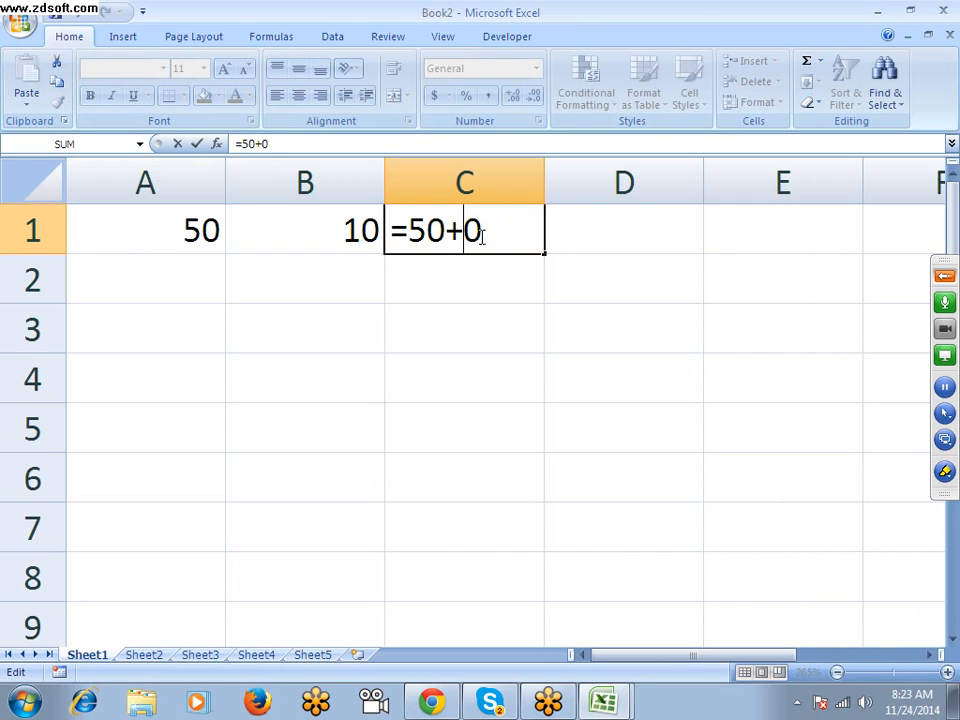
type("2")
key("Return")
Replace the formula in C1 with =A1+B1, referring to the two number cells.
left_click(480, 236)
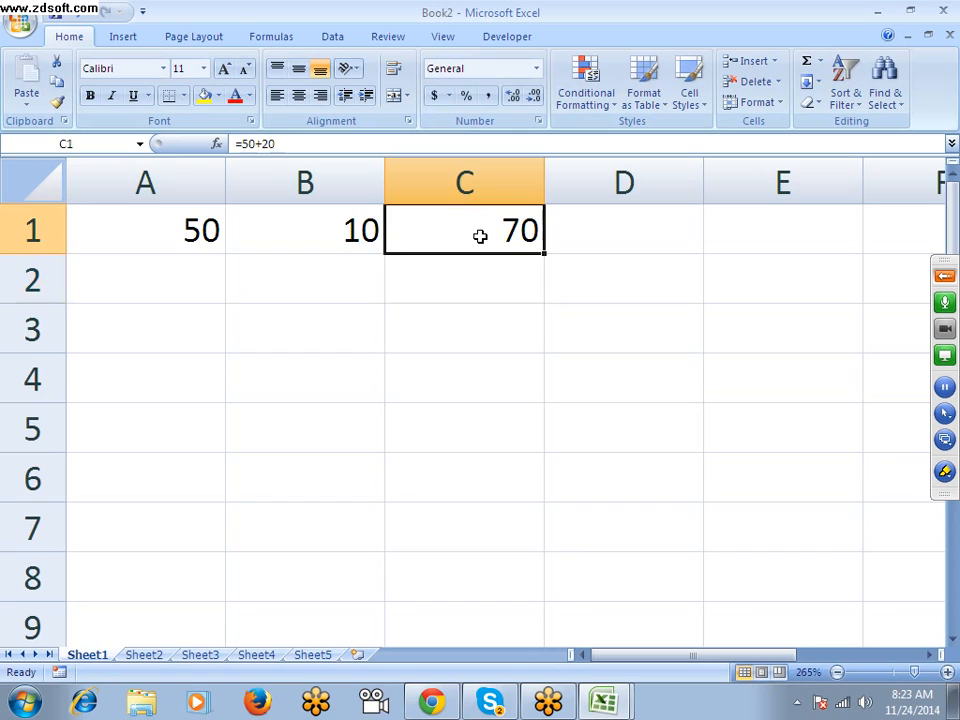
type("=")
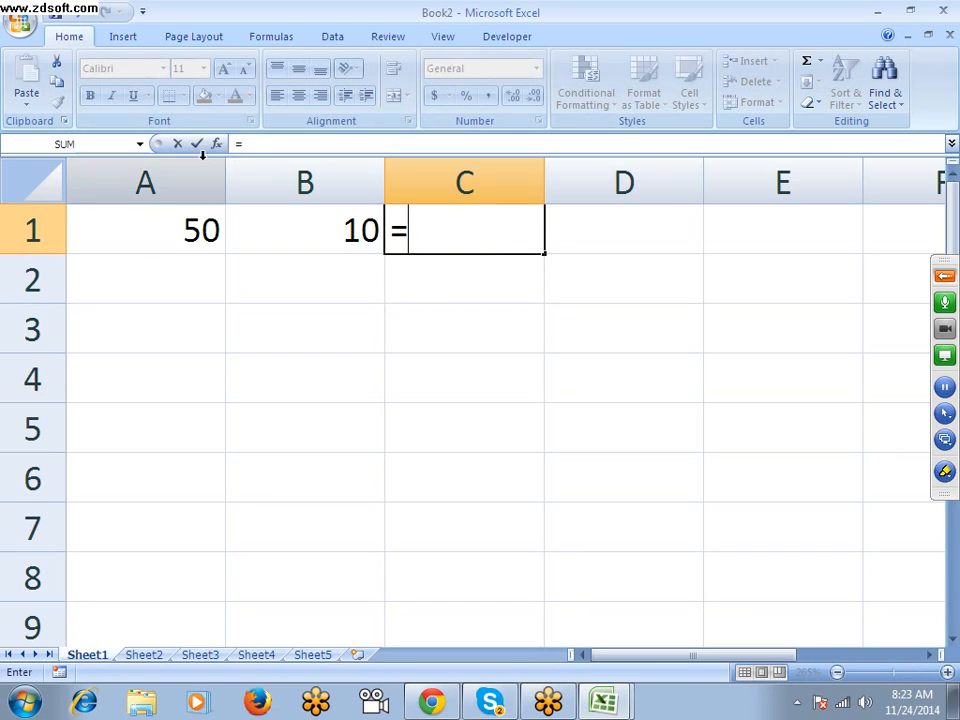
left_click(148, 229)
type("+")
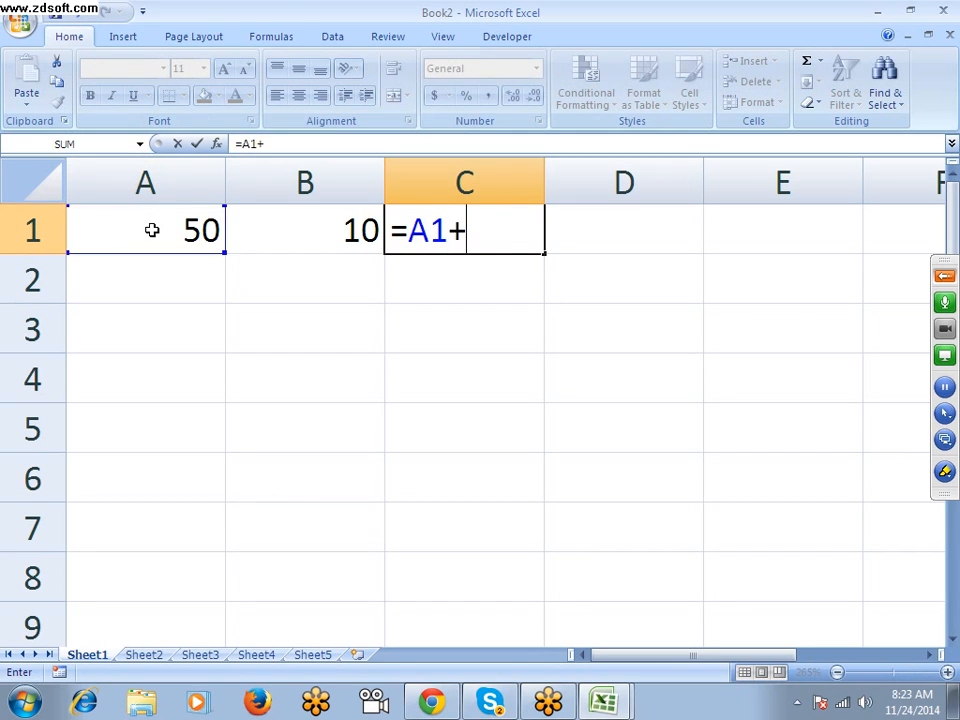
left_click(281, 232)
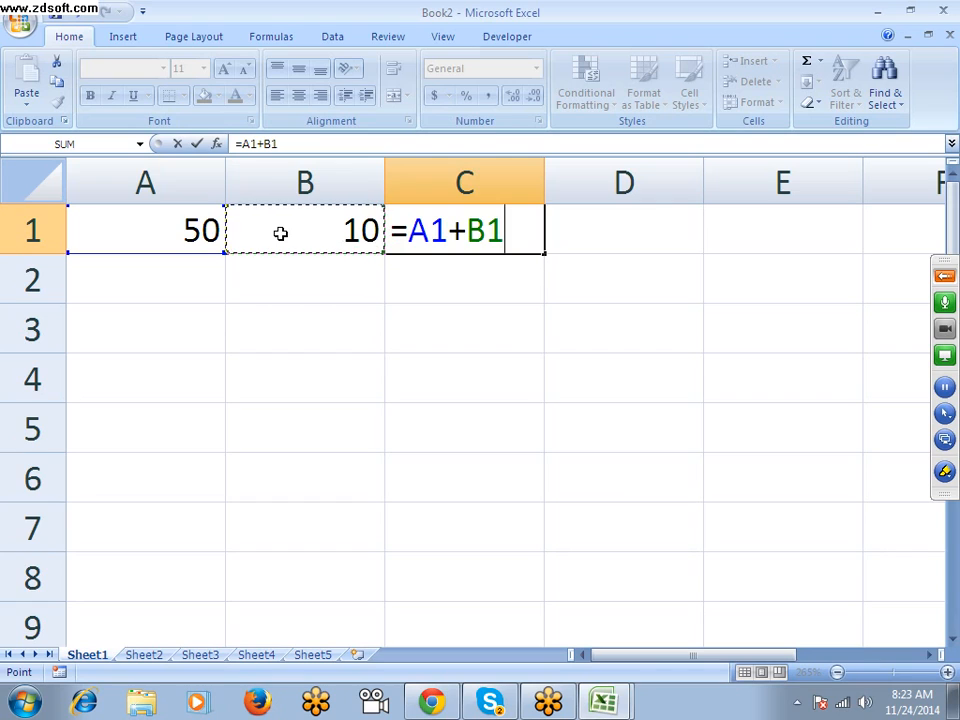
left_click_drag(447, 230, 417, 229)
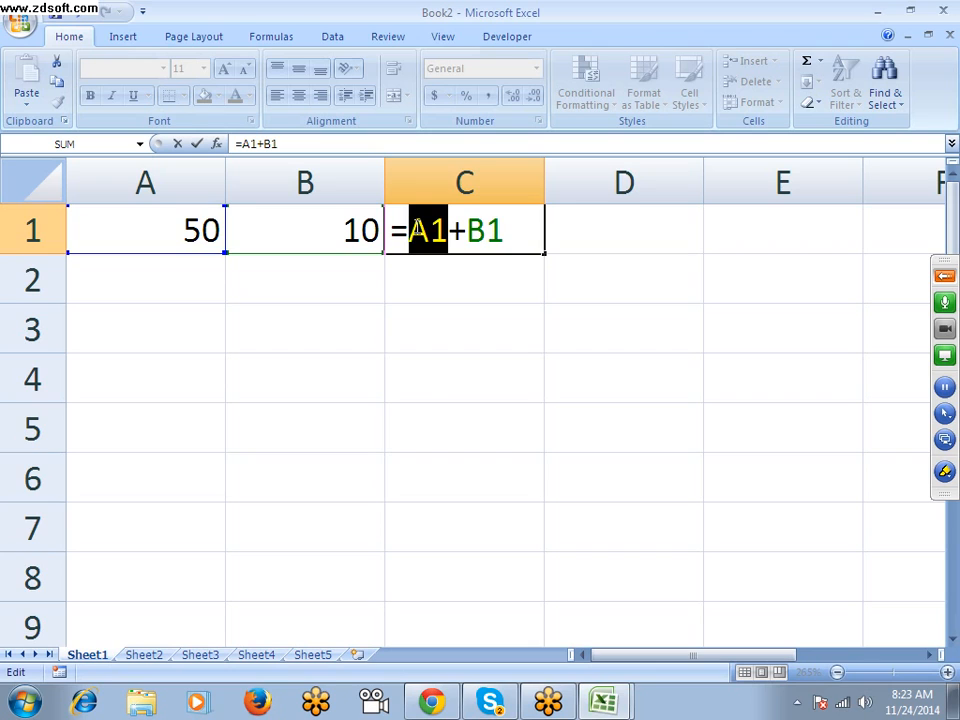
key("Return")
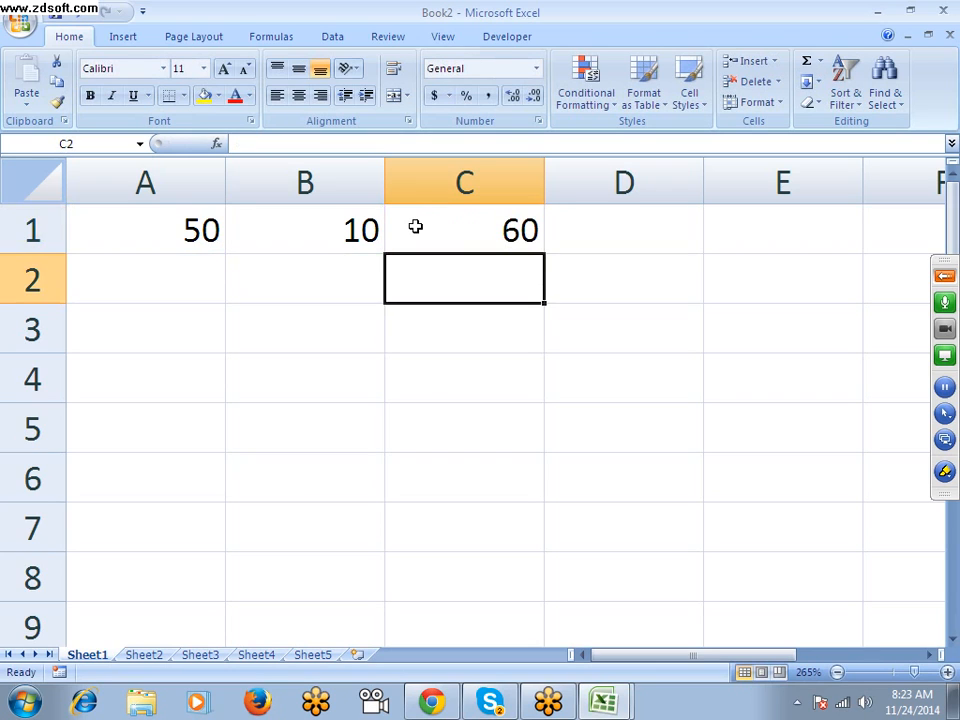
left_click(415, 227)
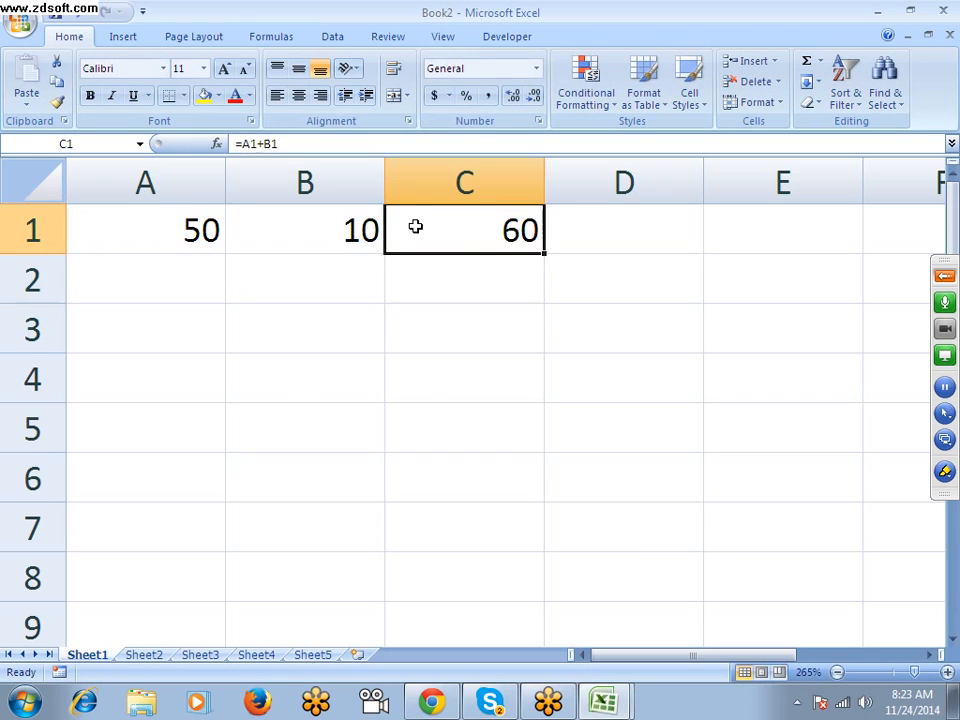
Change the value in B1 to 20 and check the formula result in C1.
key("Left")
type("20")
key("Return")
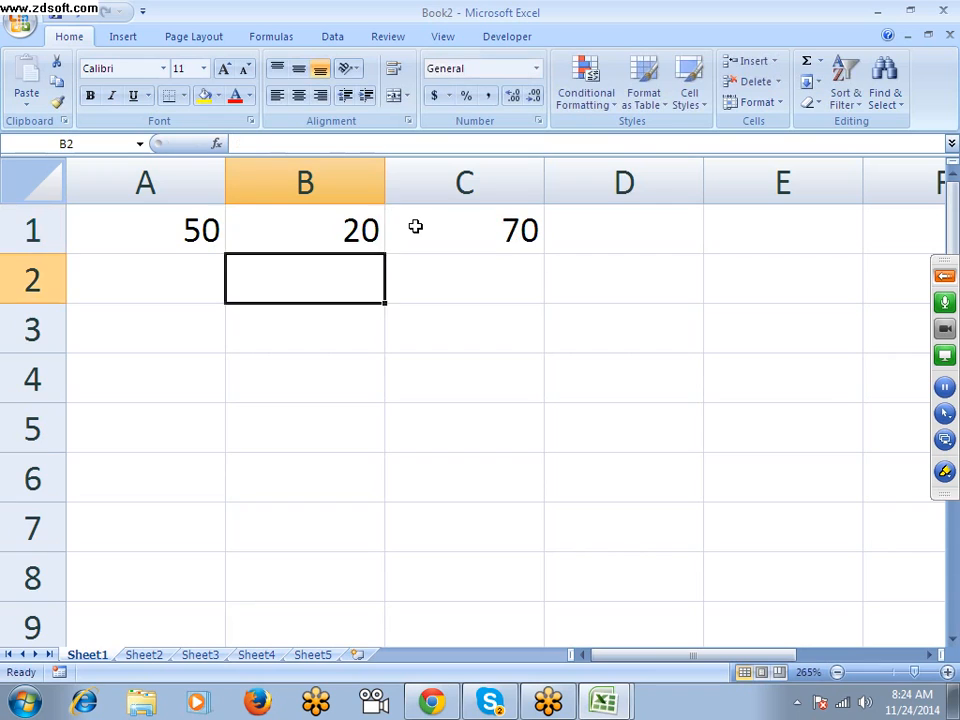
key("Right")
key("Right")
left_click(415, 227)
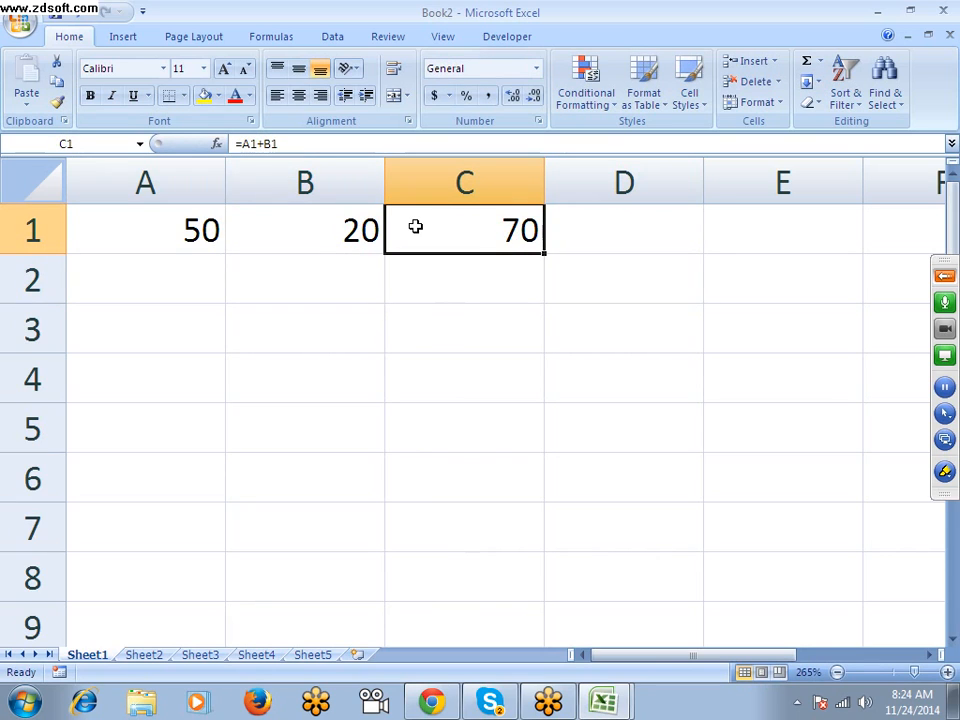
Set the workbook's calculation option to Manual and check that the option is selected.
key("Left")
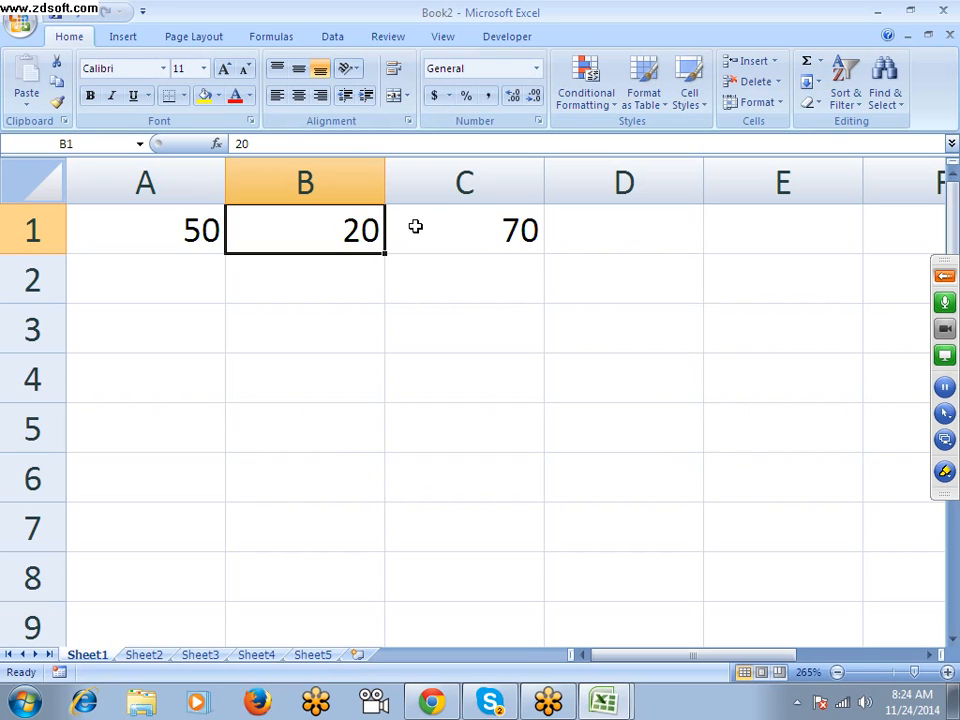
left_click(269, 39)
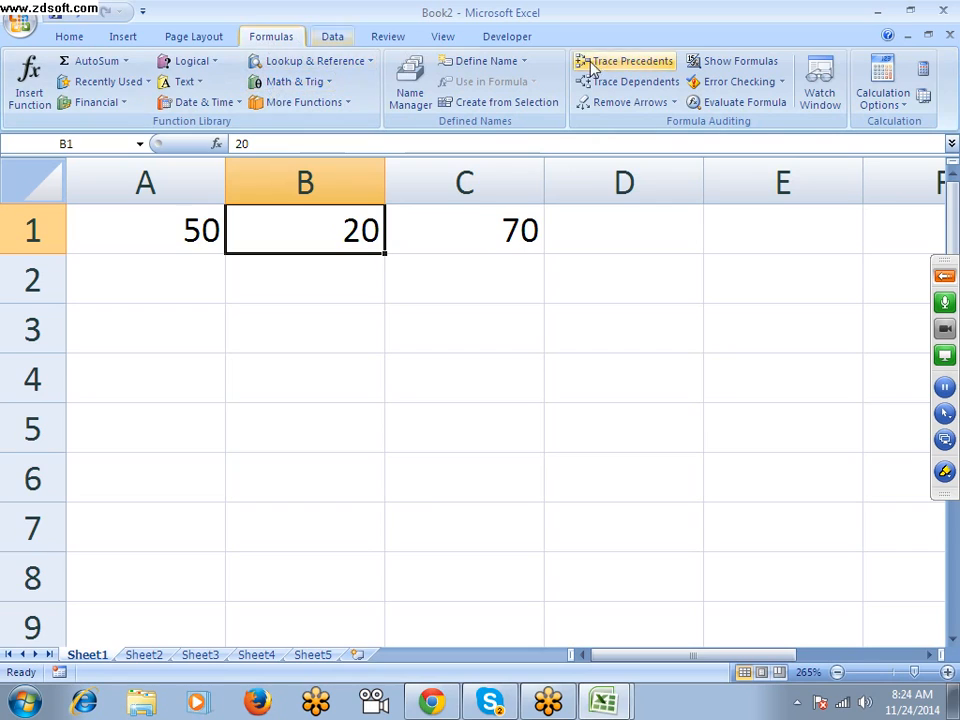
left_click(900, 108)
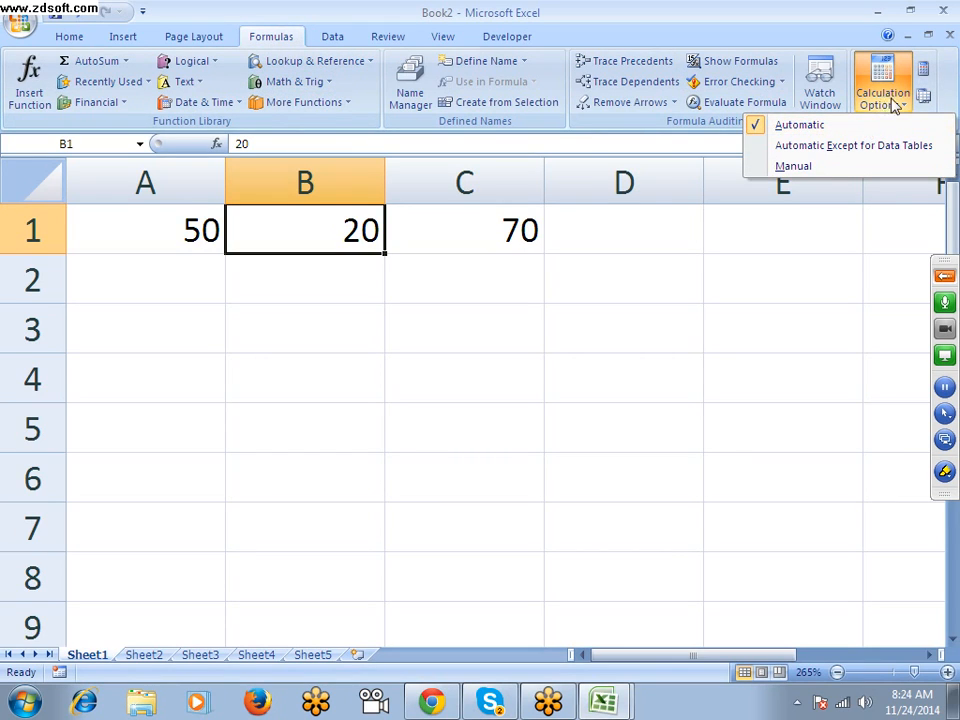
left_click(818, 167)
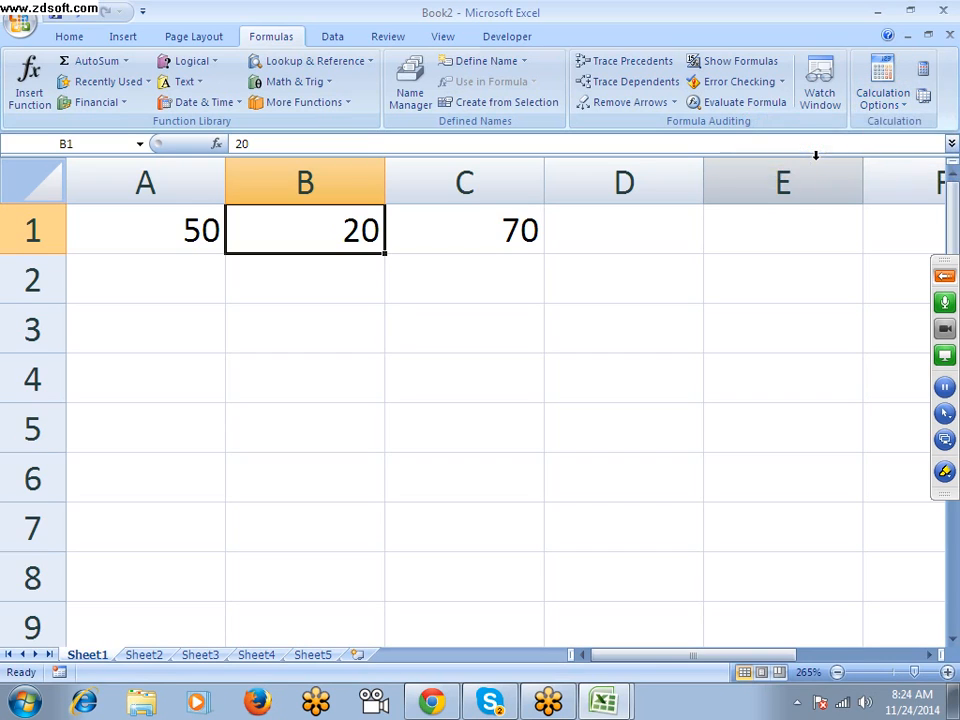
left_click(868, 112)
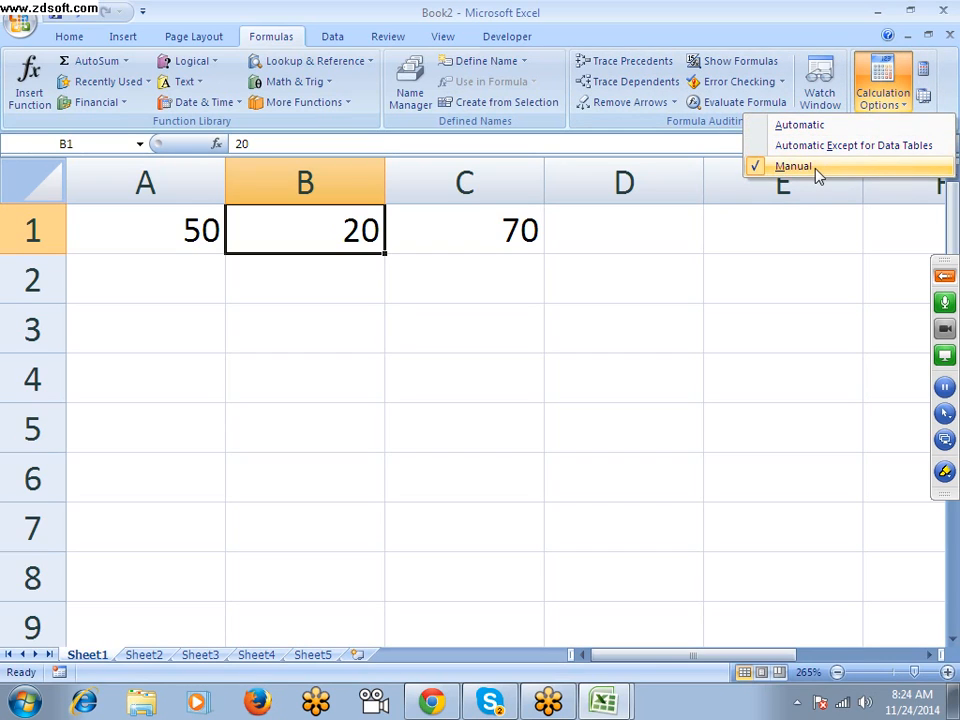
Change the value in B1 to 30 and check C1 under manual calculation.
left_click(318, 231)
type("30")
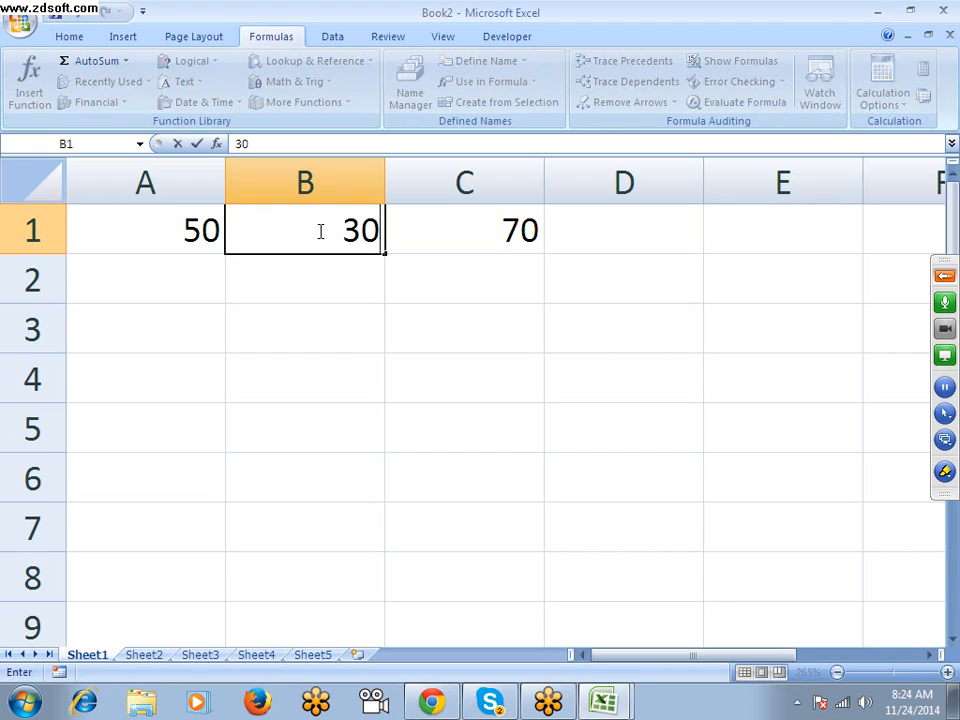
key("Return")
left_click(436, 230)
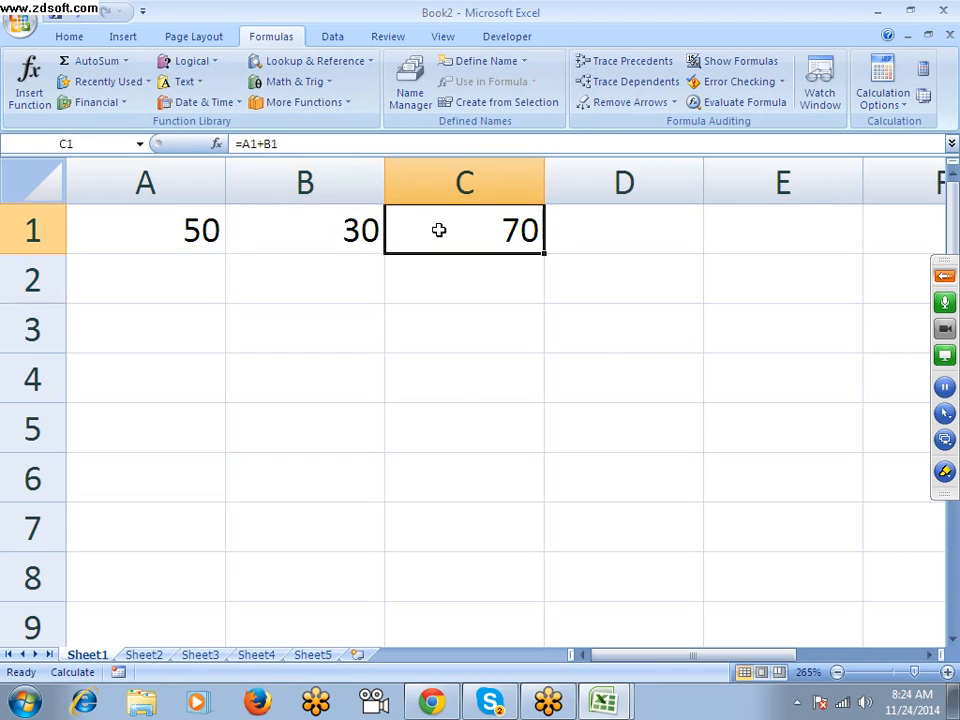
Change the value in B1 to 40 and recalculate the workbook manually to update C1.
left_click(342, 231)
type("40")
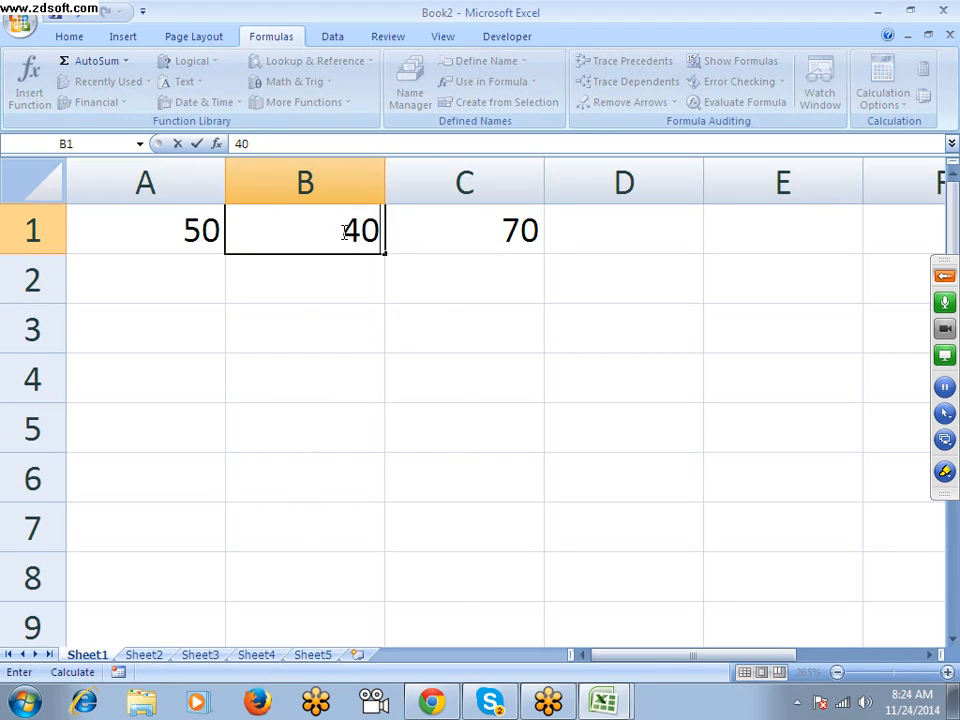
key("Return")
left_click(480, 221)
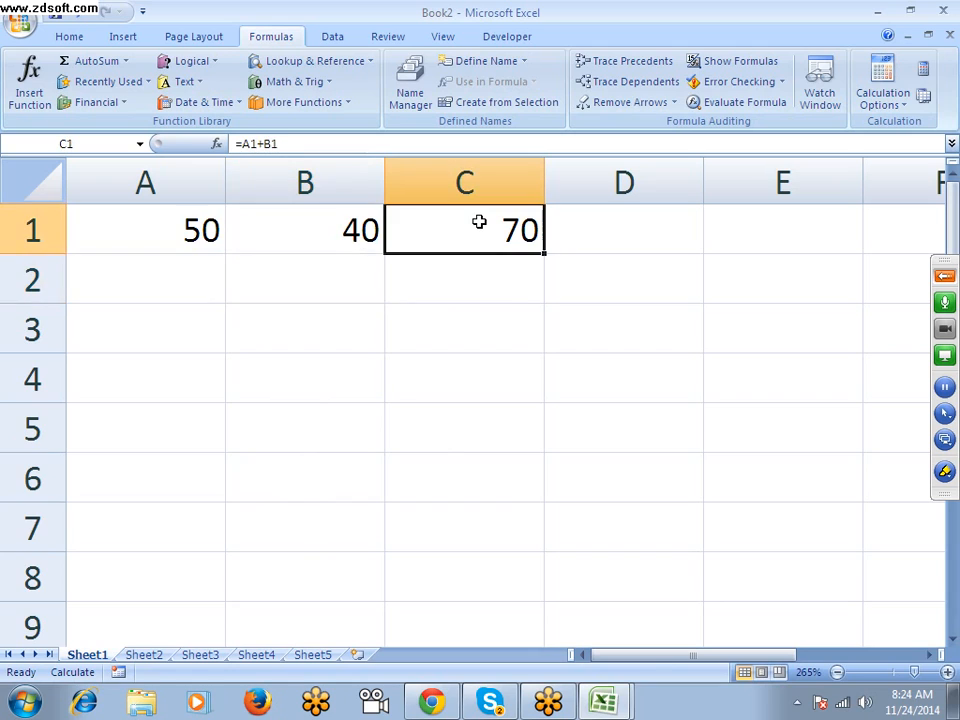
left_click(72, 672)
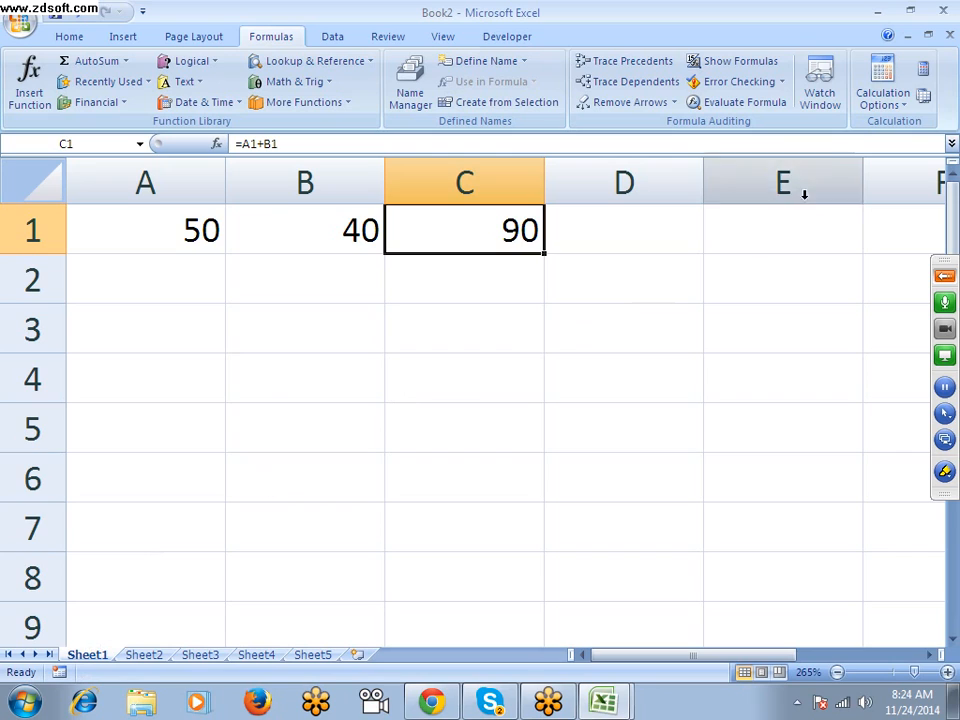
Set the calculation option back to Automatic and check that the option is selected.
left_click(872, 104)
left_click(864, 126)
left_click(876, 110)
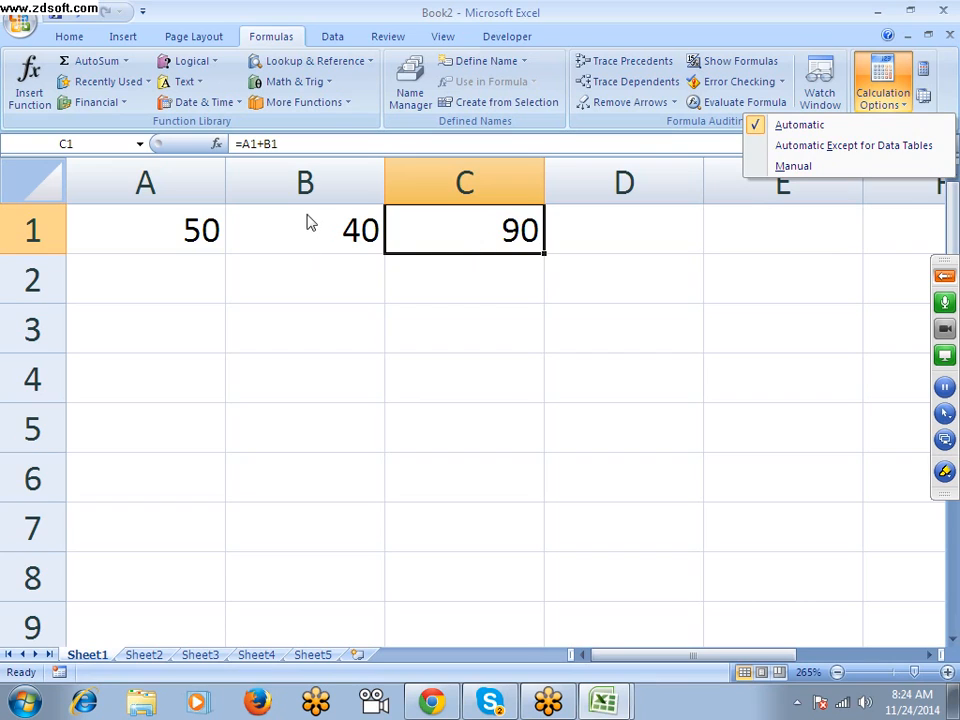
left_click(189, 216)
left_click(189, 216)
Inspect the formula in C1 without changing it, and clear the contents of cells A1 through C1.
double_click(541, 230)
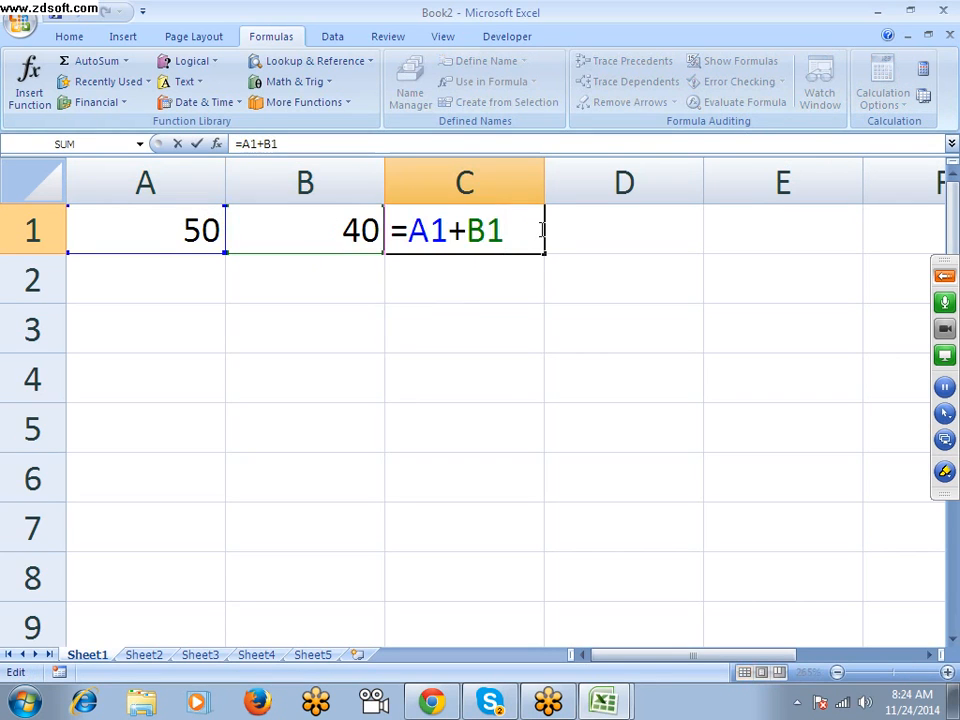
key("Escape")
left_click_drag(210, 231, 525, 226)
key("Delete")
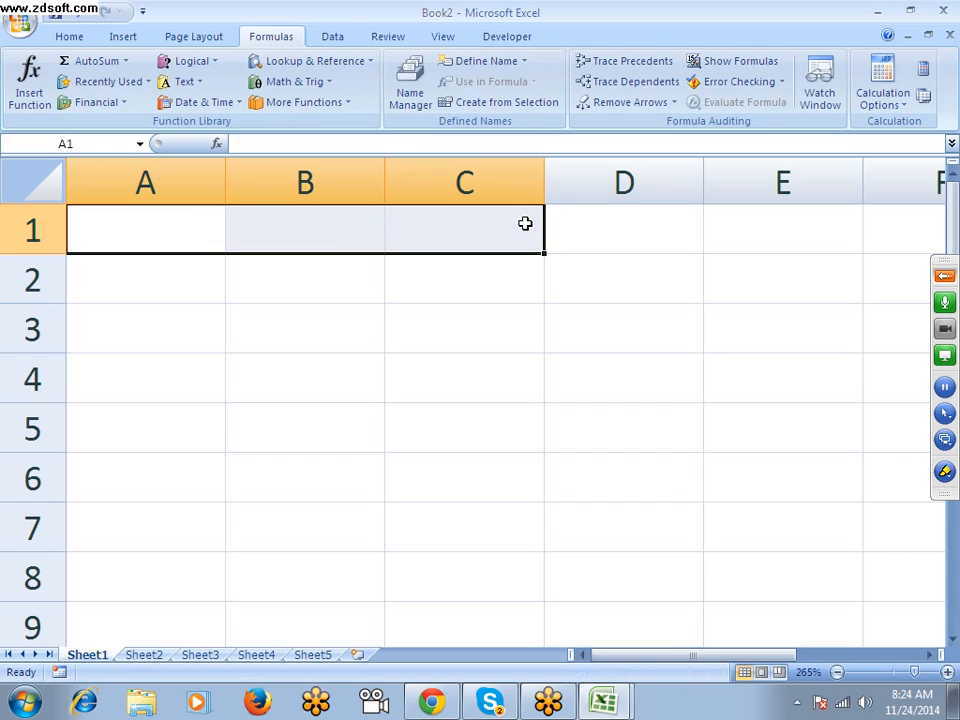
Expand the GoToMeeting control panel.
left_click(944, 276)
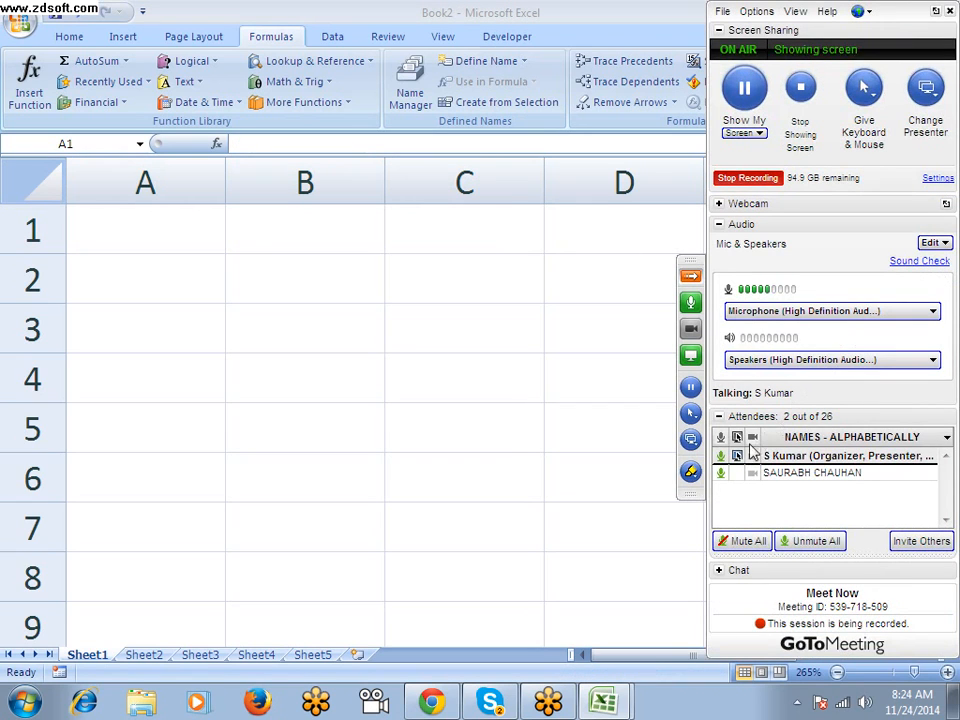
Handwrite the simple interest formula I = P × R × T over 100 on the sheet with the Pen drawing tool.
left_click(690, 471)
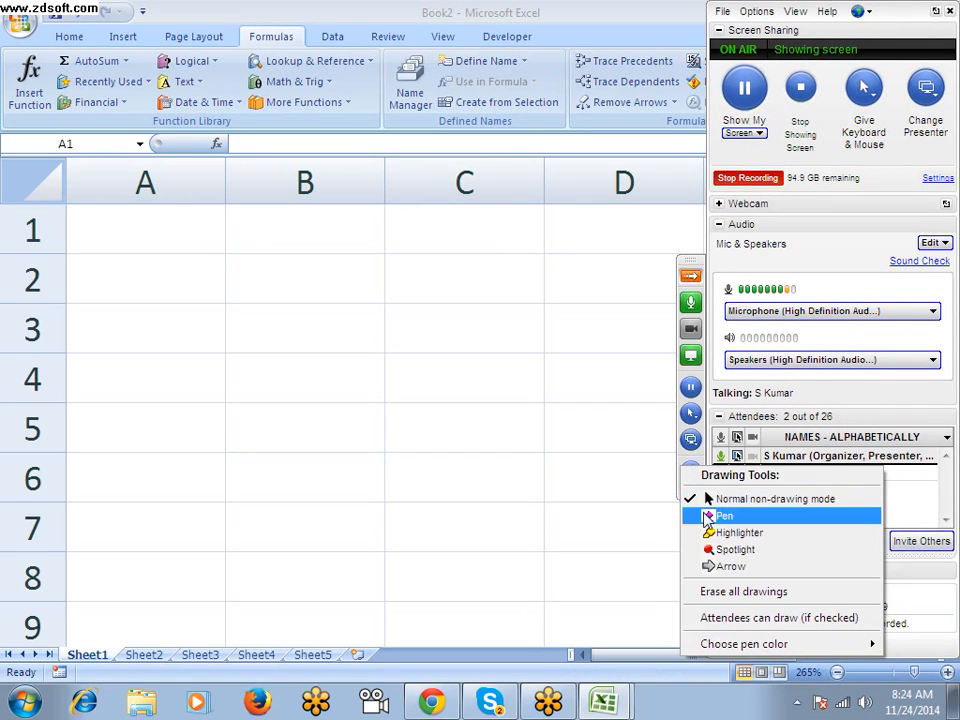
left_click(695, 515)
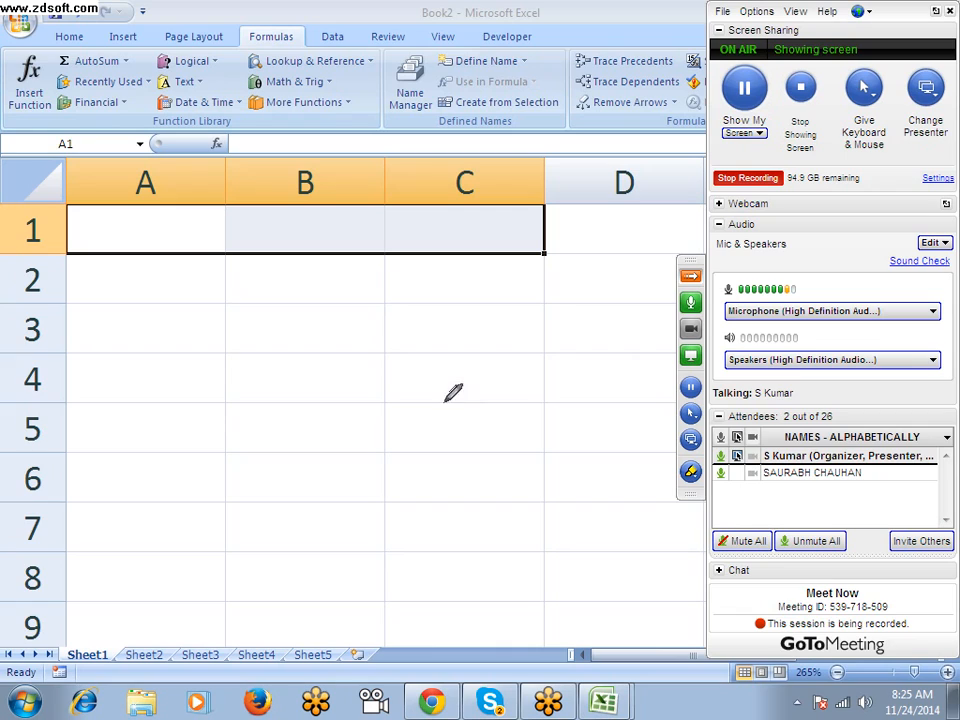
mouse_move(356, 380)
left_mouse_down()
mouse_move(356, 405)
mouse_move(370, 419)
left_mouse_up()
mouse_move(356, 379)
left_mouse_down()
mouse_move(347, 384)
mouse_move(394, 391)
left_mouse_up()
mouse_move(374, 405)
left_mouse_down()
mouse_move(415, 386)
mouse_move(427, 352)
mouse_move(417, 381)
mouse_move(483, 402)
mouse_move(457, 410)
left_mouse_up()
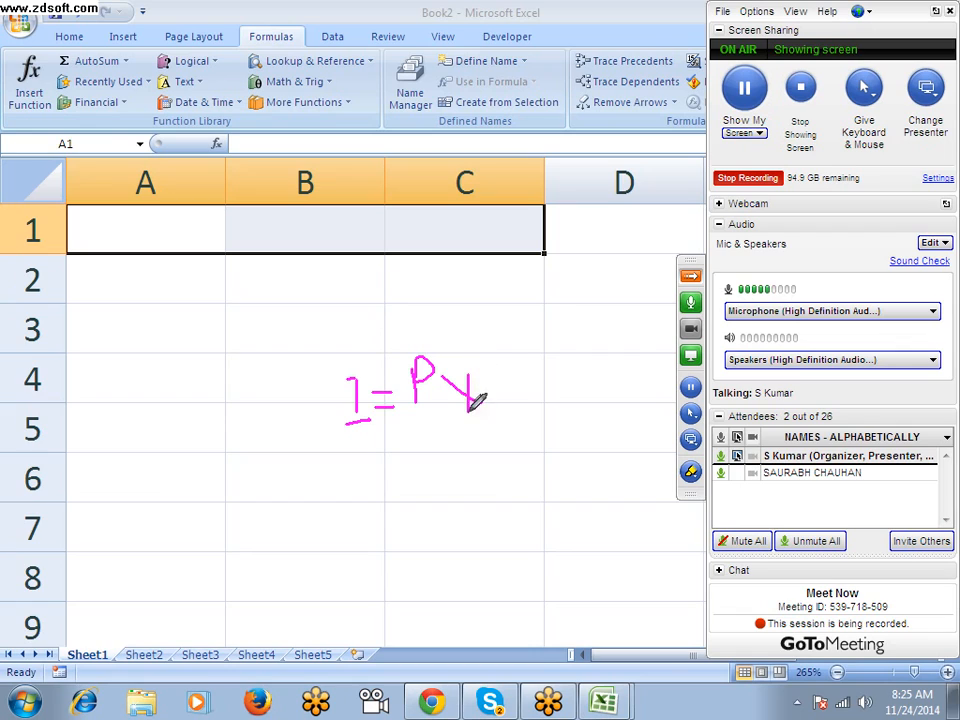
mouse_move(503, 362)
left_mouse_down()
mouse_move(505, 396)
mouse_move(508, 380)
mouse_move(558, 378)
mouse_move(549, 393)
left_mouse_up()
mouse_move(579, 346)
left_mouse_down()
mouse_move(585, 376)
mouse_move(604, 345)
left_mouse_up()
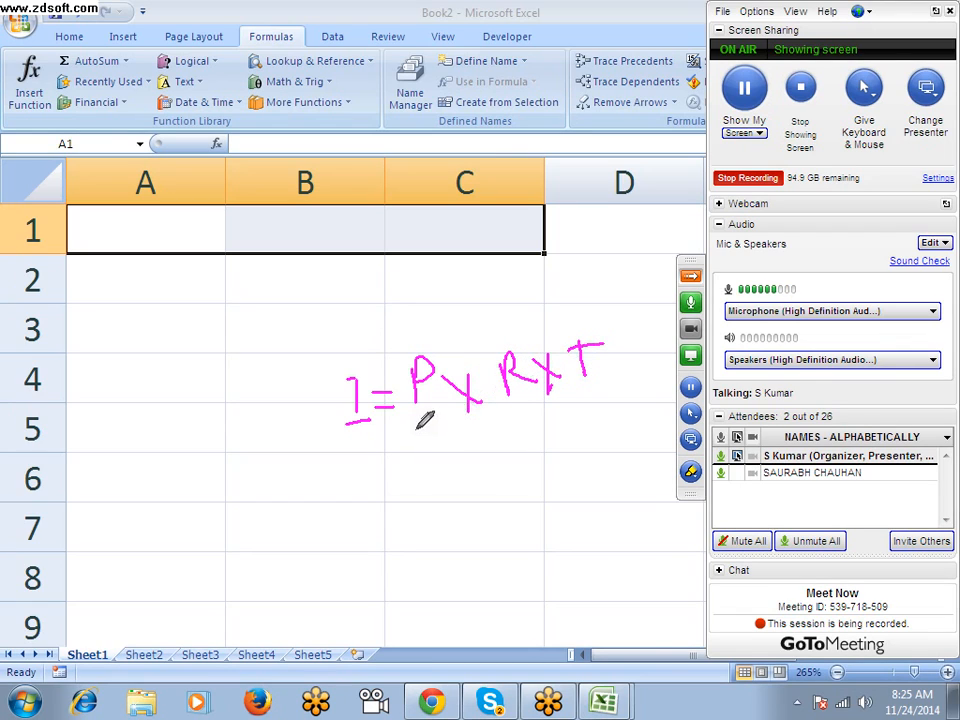
left_click_drag(426, 418, 570, 411)
mouse_move(477, 464)
left_mouse_down()
mouse_move(476, 494)
mouse_move(490, 474)
mouse_move(515, 471)
left_mouse_up()
Return to normal non-drawing mode and collapse the GoToMeeting control panel.
right_click(562, 464)
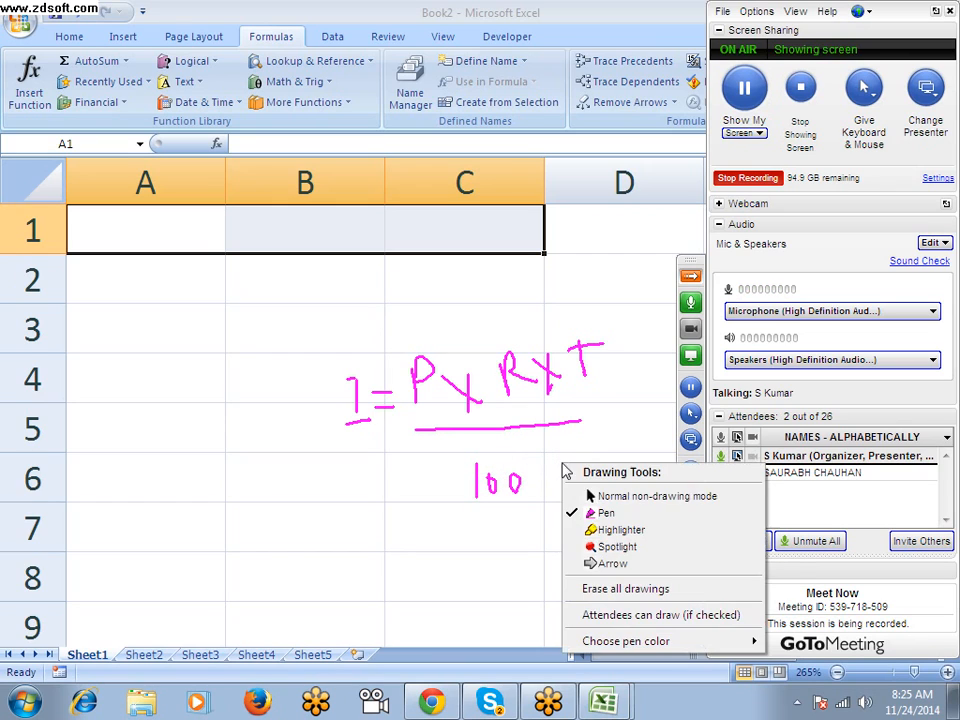
left_click(643, 495)
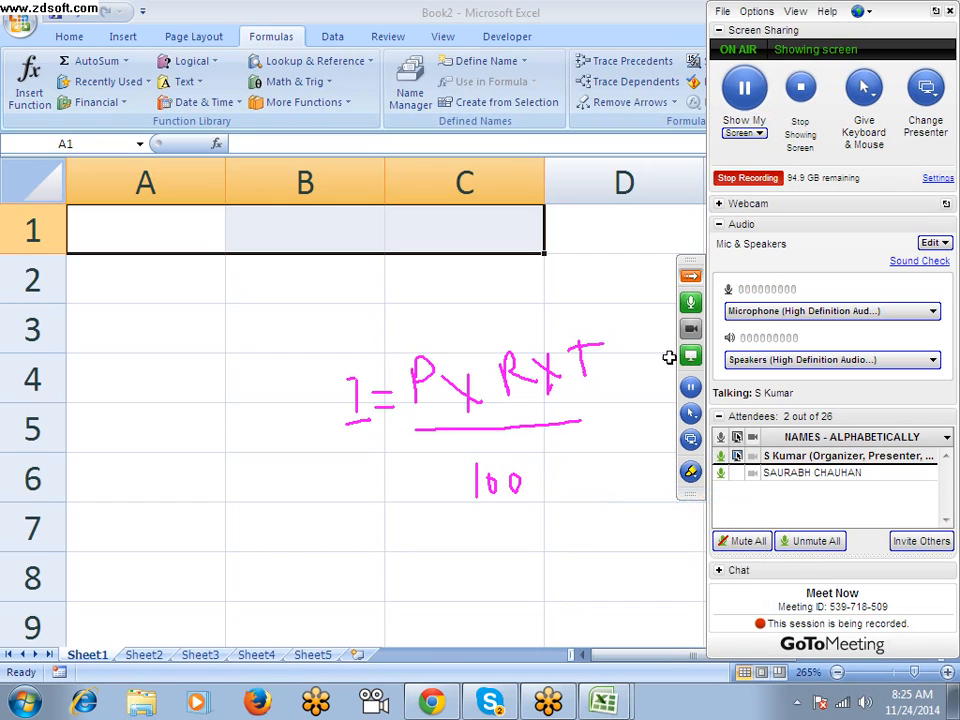
left_click(693, 280)
Enter the labels P, R and T in cells A1, A2 and A3.
left_click(189, 294)
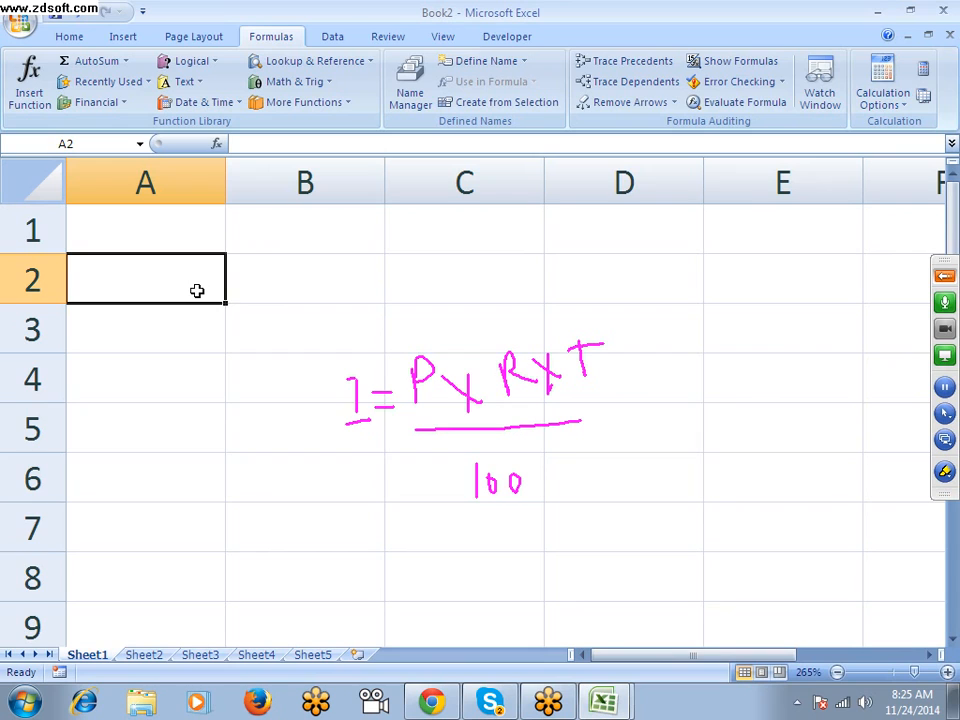
key("Up")
type("P")
key("Return")
type("R")
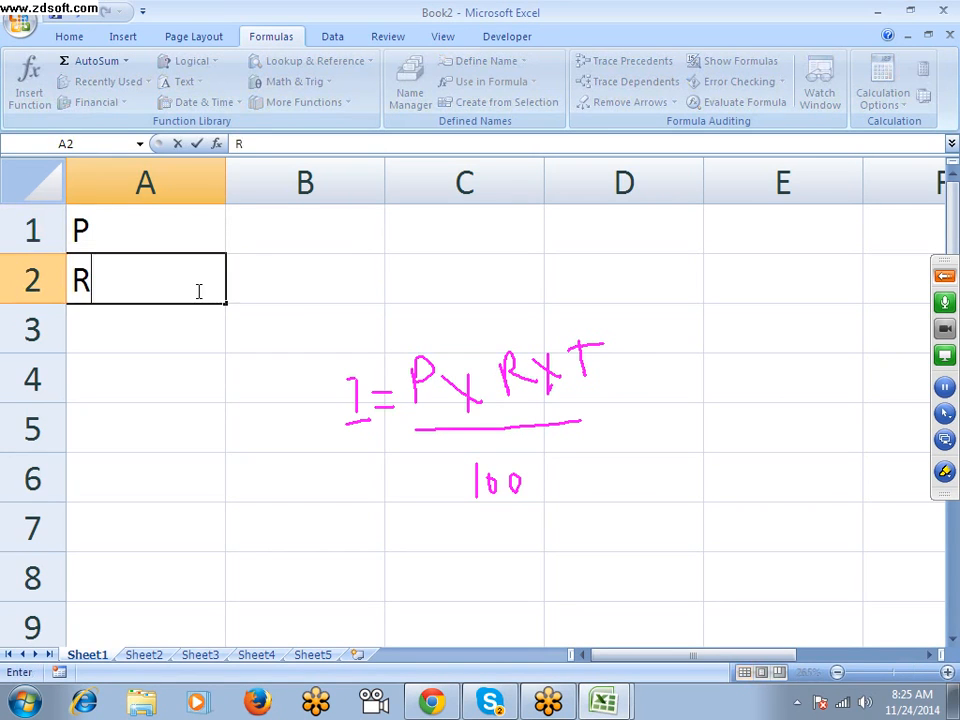
key("Return")
type("T")
Enter the principal 10000 in B1 and the rate 12% in B2.
key("Up")
key("Up")
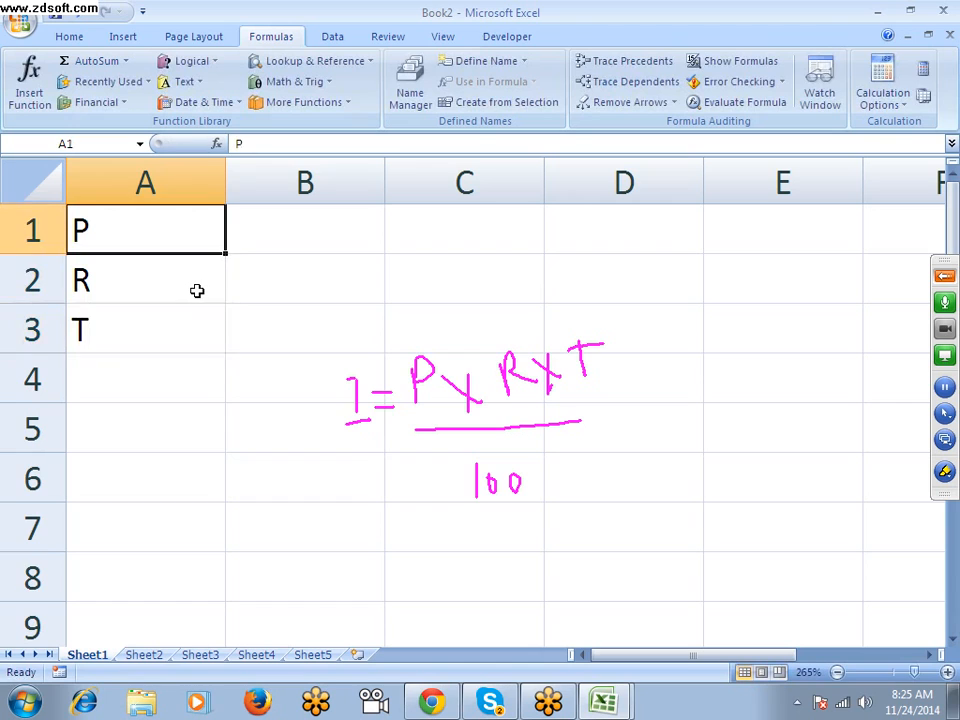
key("Right")
type("10000")
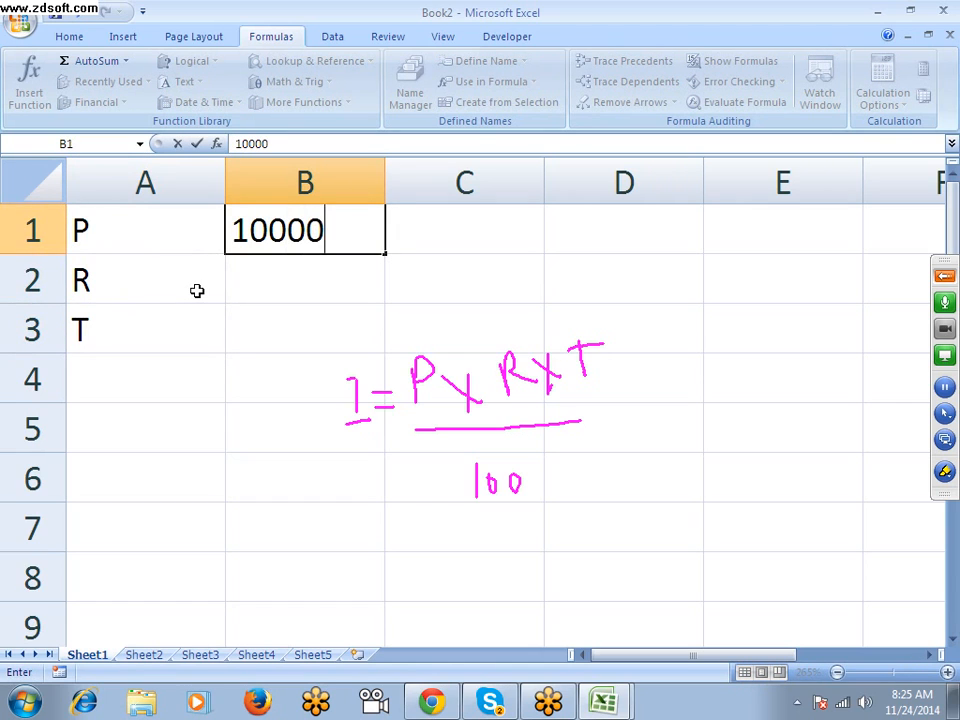
key("Return")
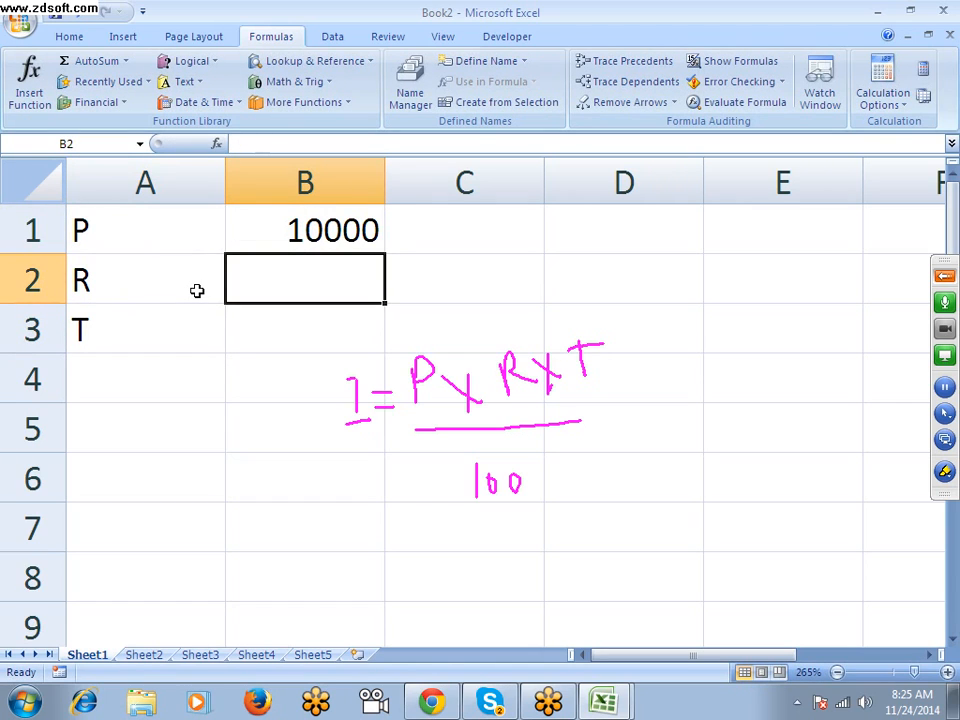
type("12")
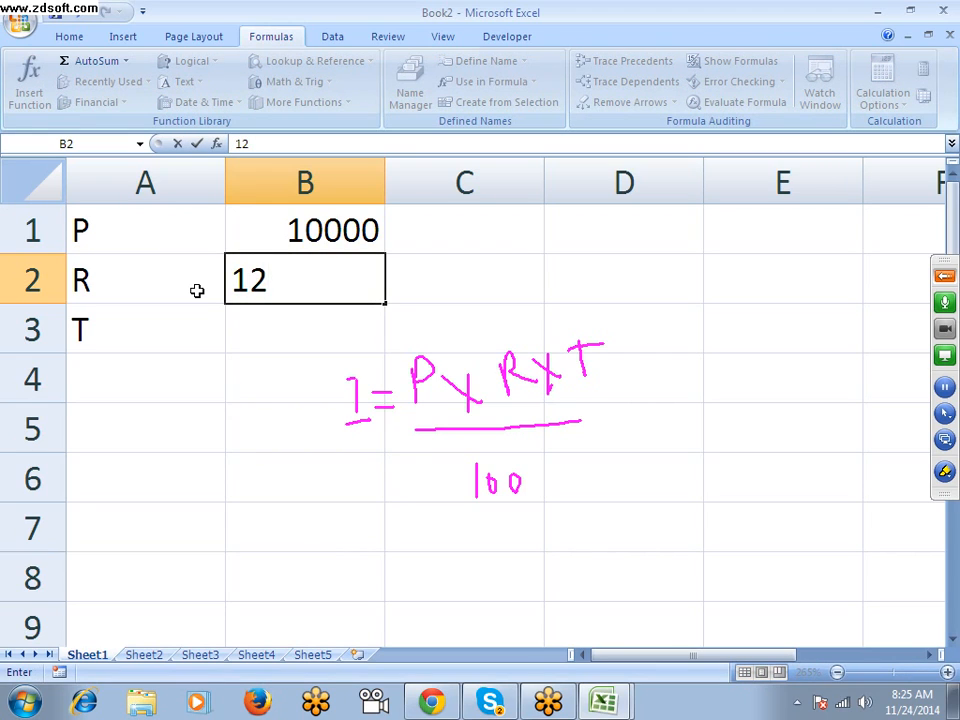
type("%")
key("Return")
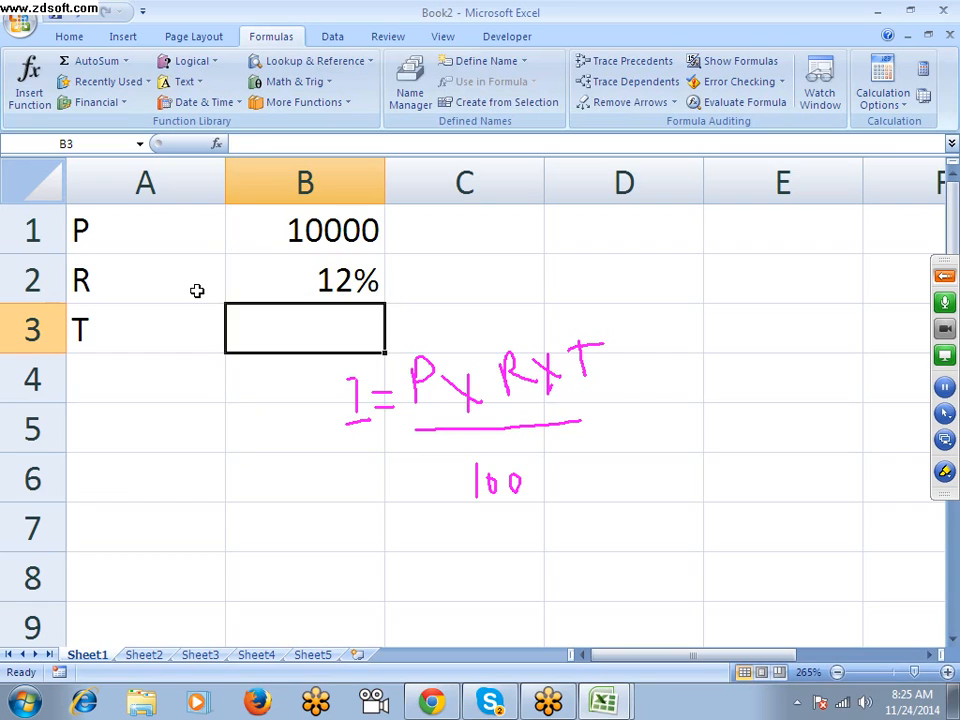
key("Up")
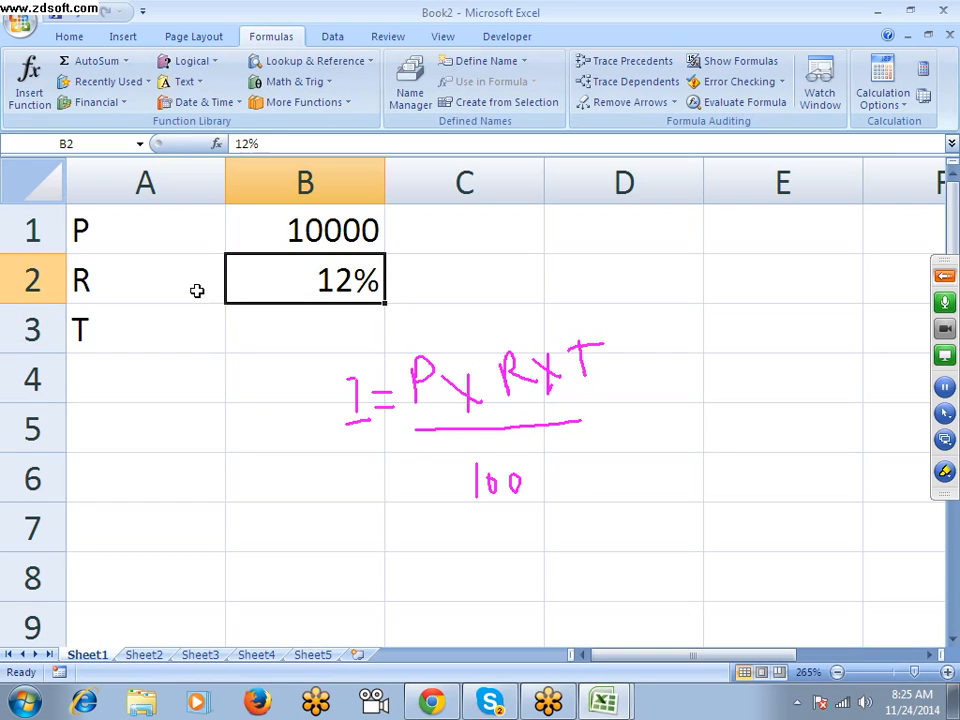
key("Right")
type("0.12")
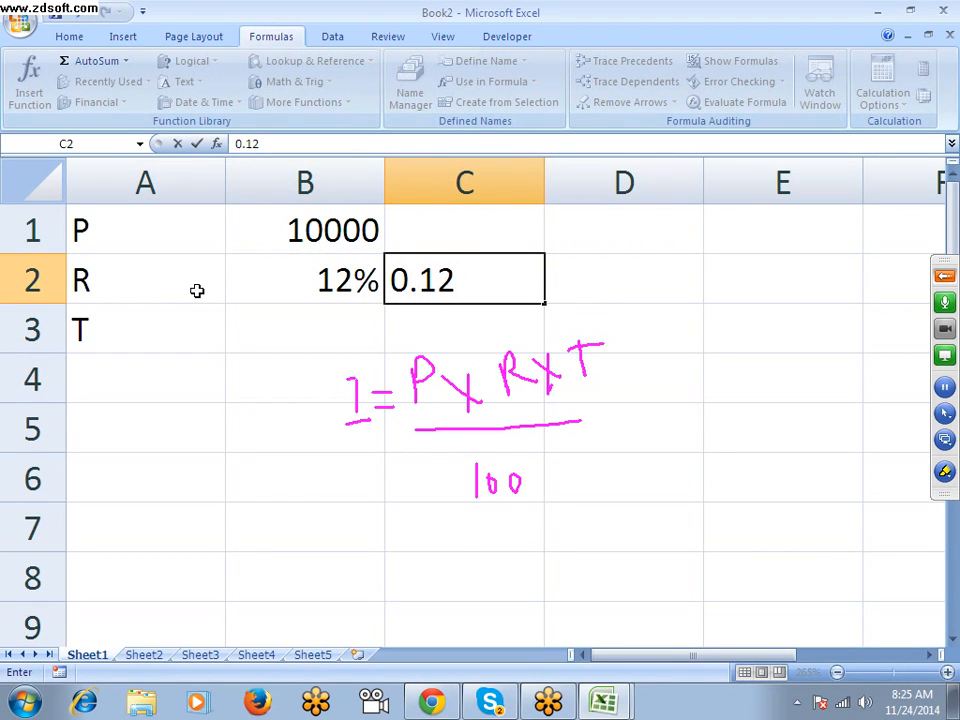
key("Escape")
Switch B2 to the General number format to show its decimal value, and format it as Percentage with 2 decimal places.
key("Left")
key("ctrl+shift+asciitilde")
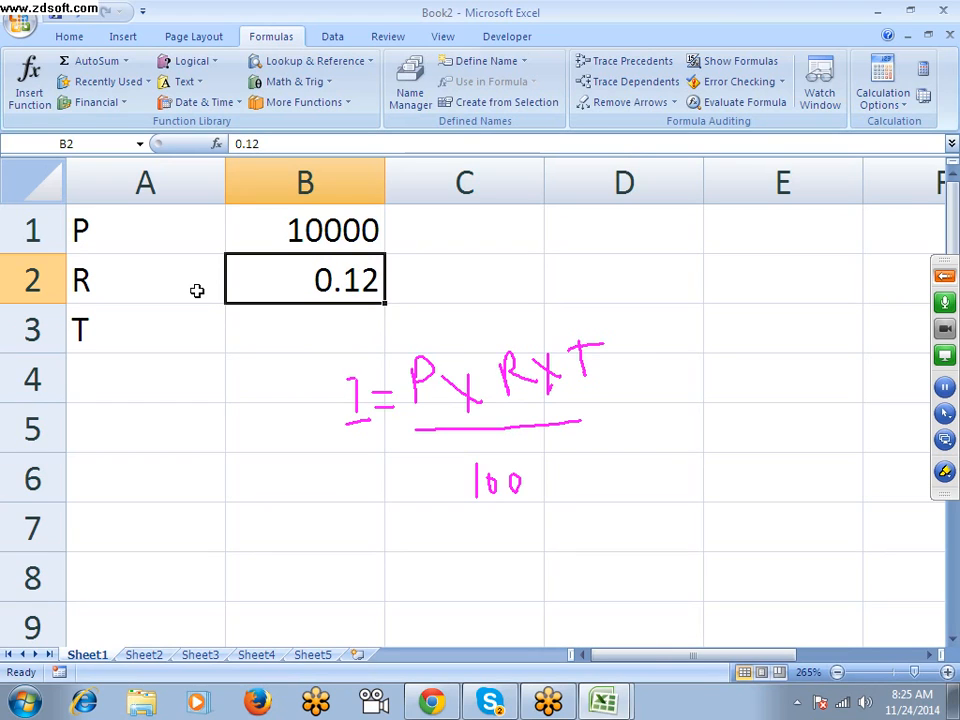
left_click(72, 35)
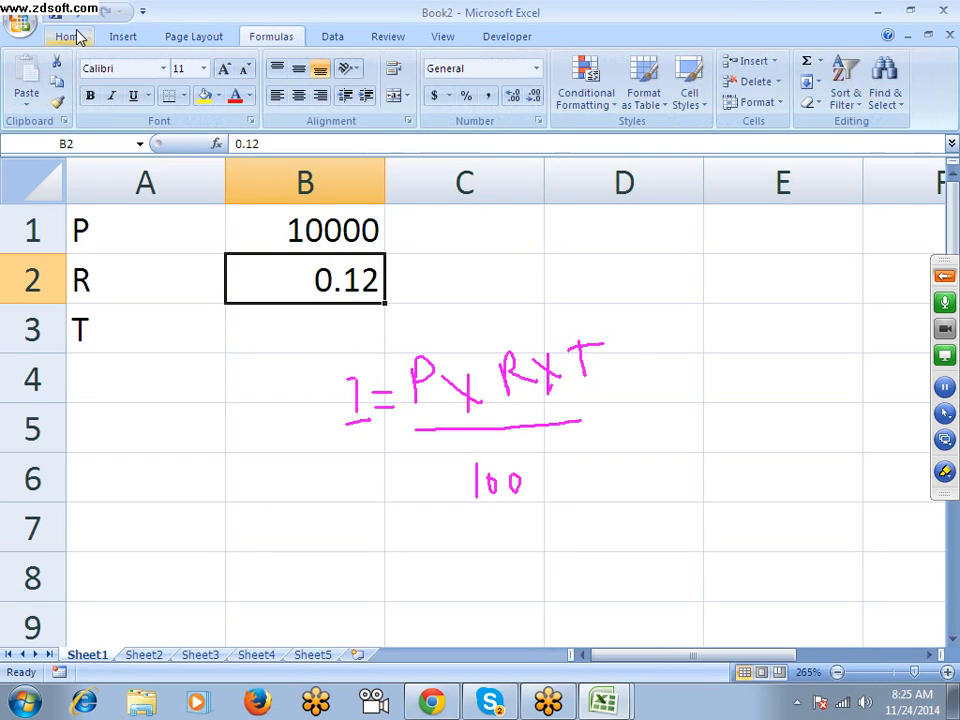
left_click(539, 121)
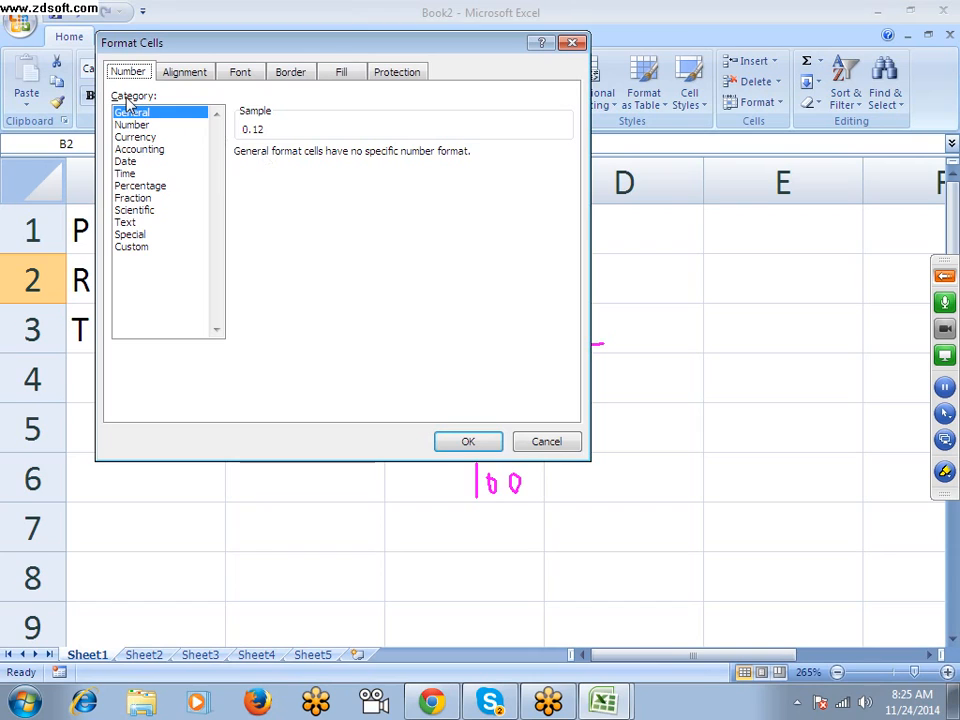
left_click(132, 186)
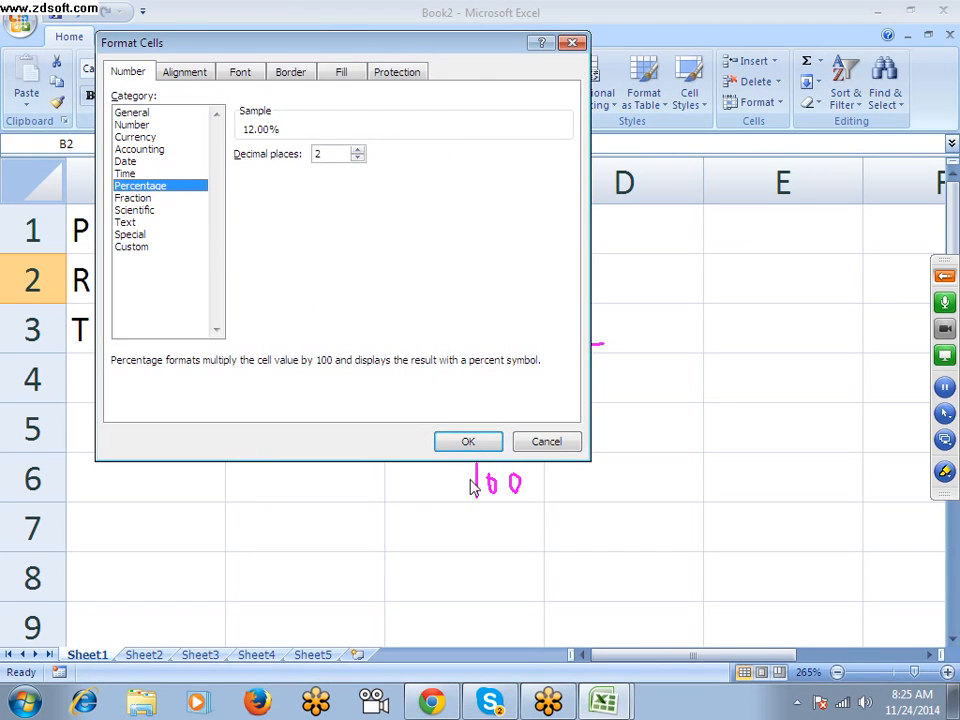
left_click(469, 443)
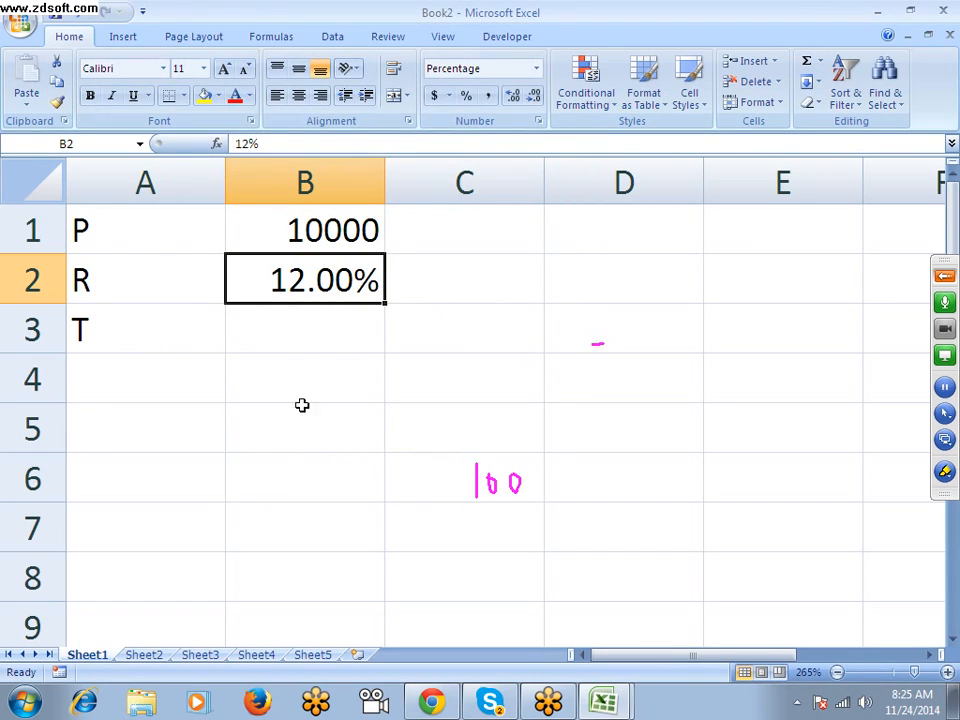
Enter the time value 4 in B3.
left_click(306, 336)
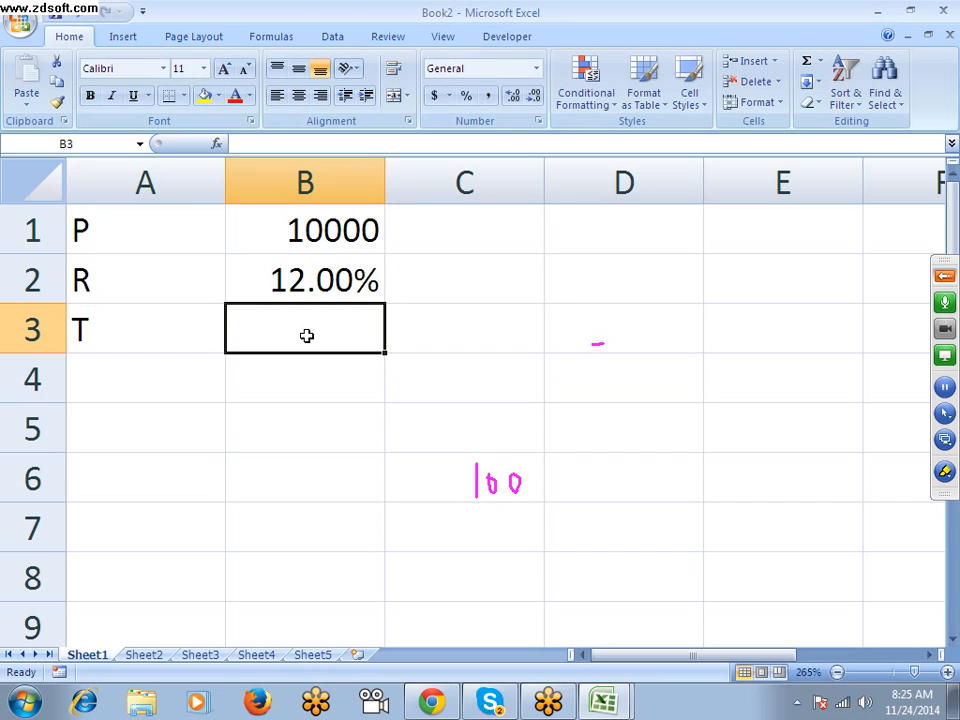
type("4")
key("Tab")
Calculate the simple interest in B5 with the cell-reference formula =B1*B2*B3.
key("Down")
key("Down")
key("Down")
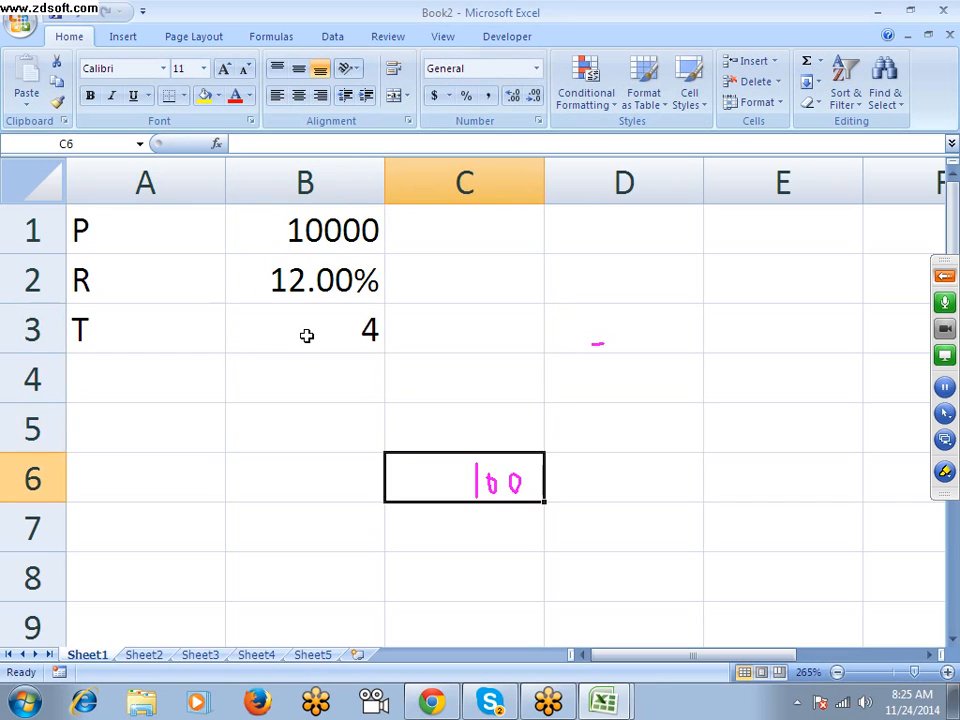
key("Up")
key("Up")
key("Up")
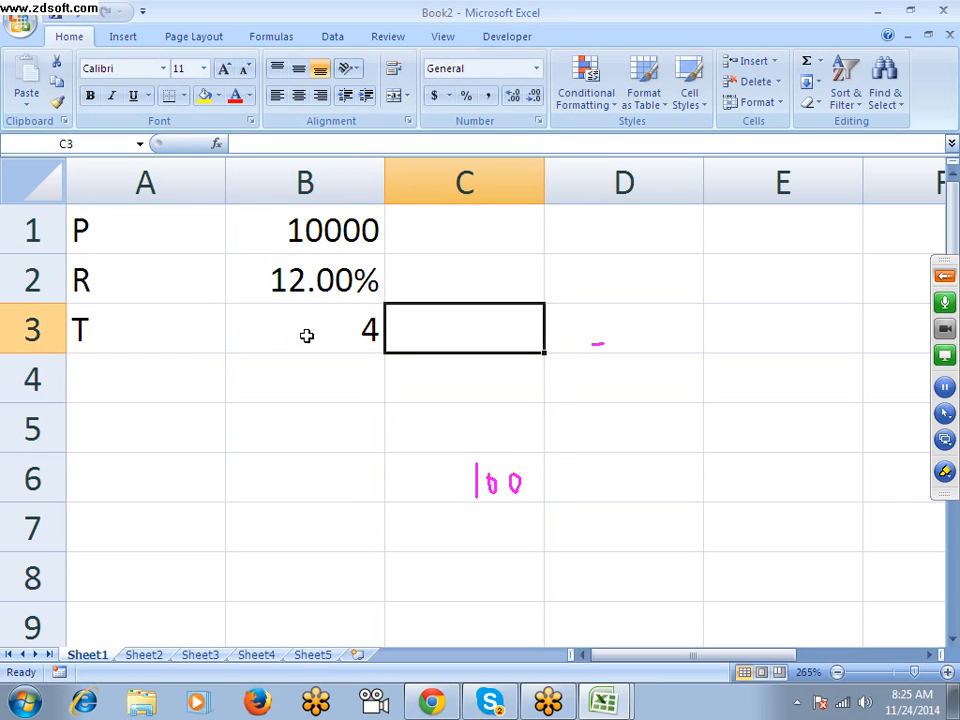
key("Down")
key("Down")
key("Left")
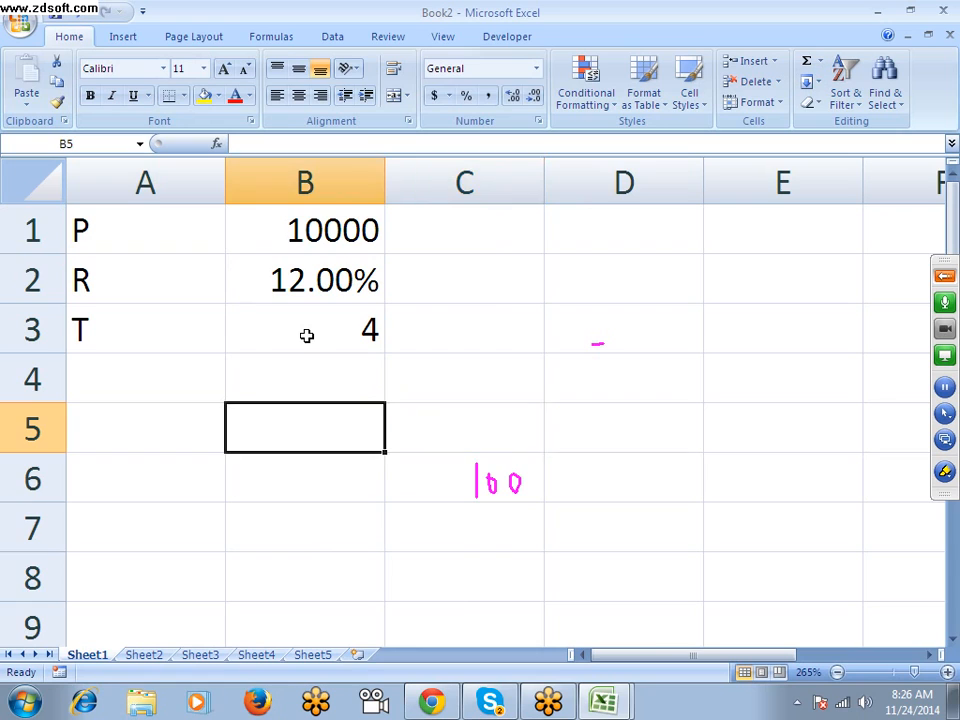
type("=")
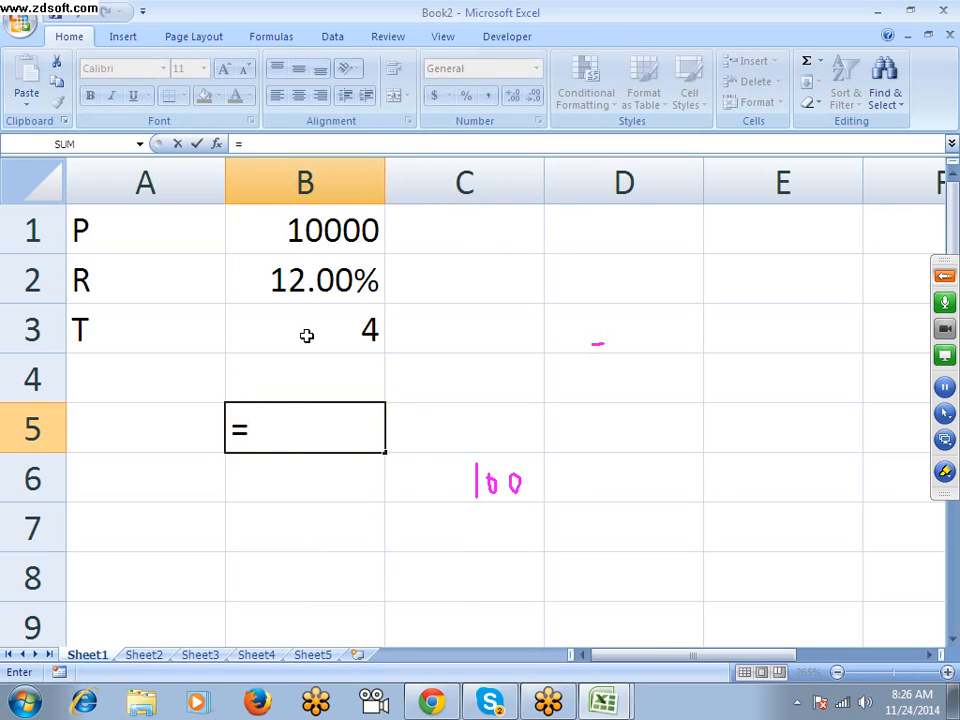
left_click(345, 232)
type("*")
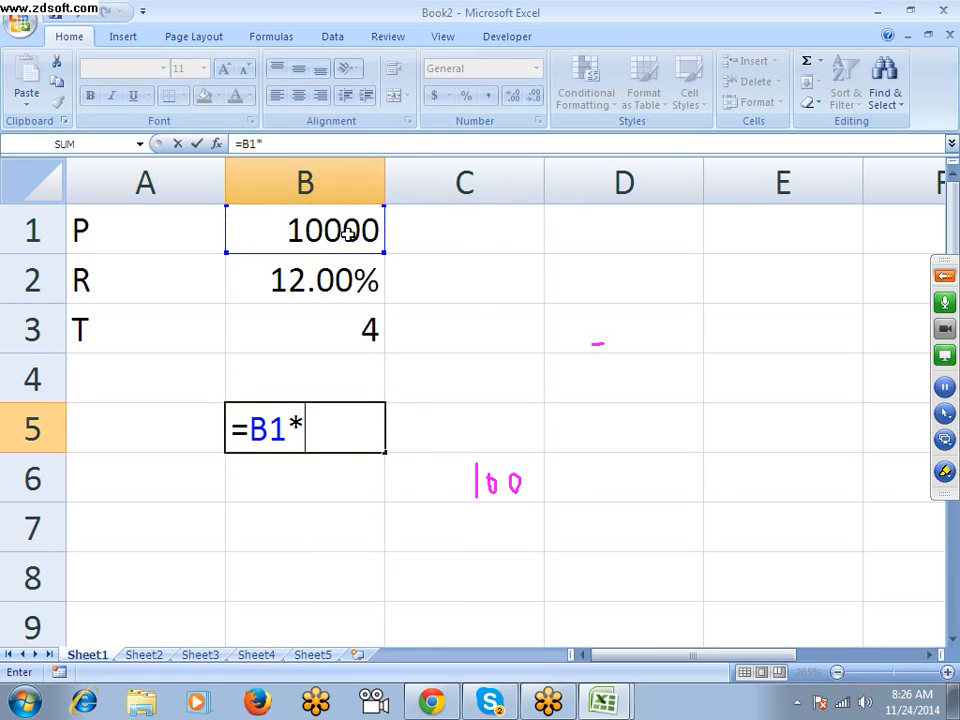
left_click(344, 279)
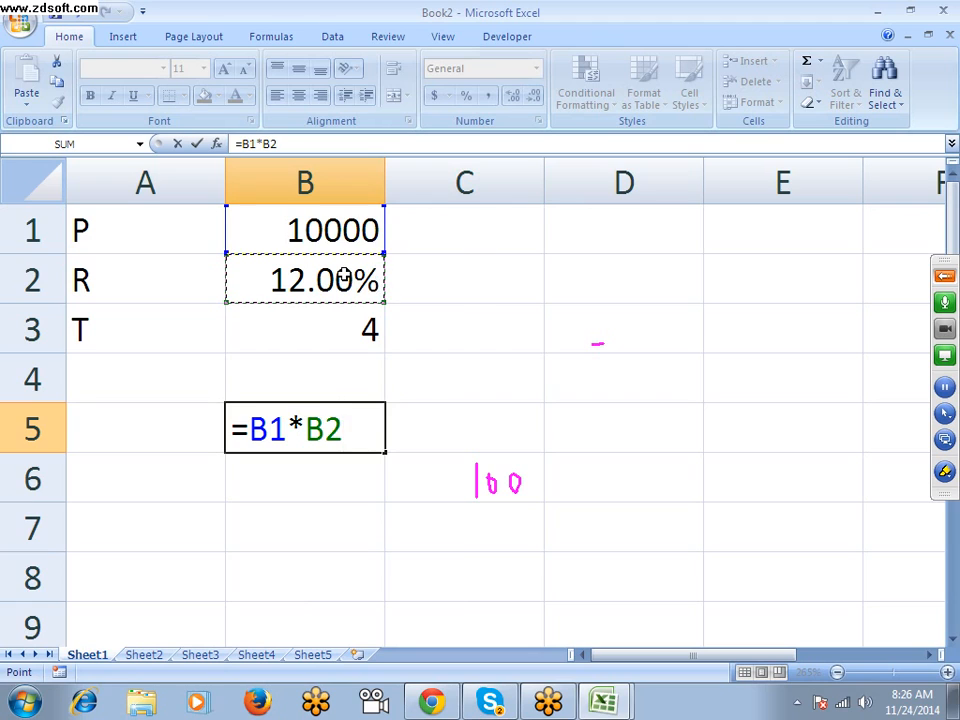
type("*")
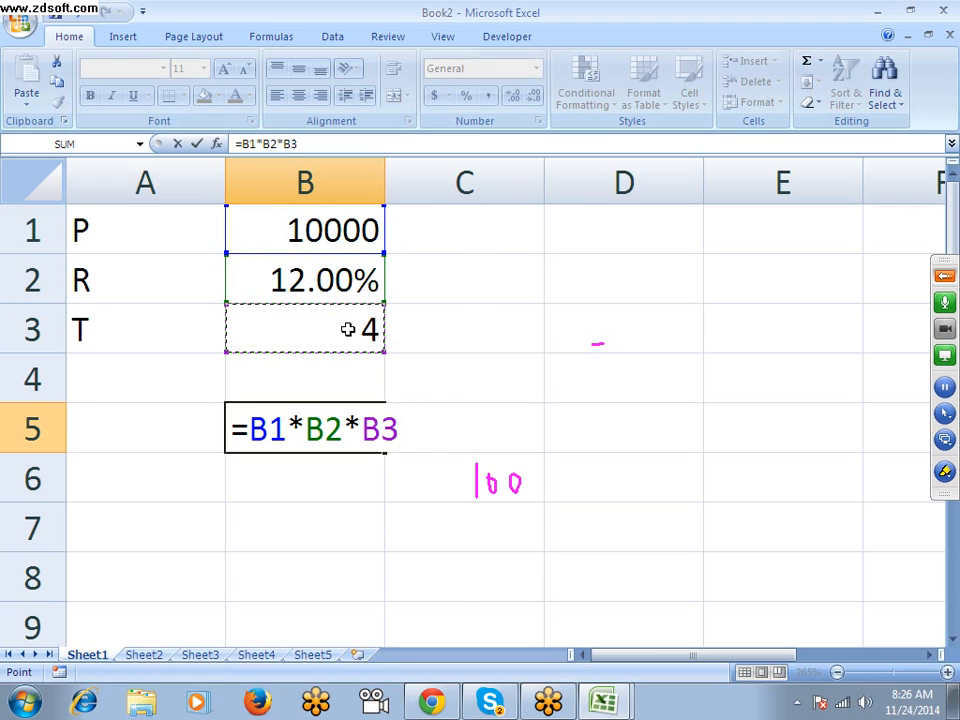
key("Return")
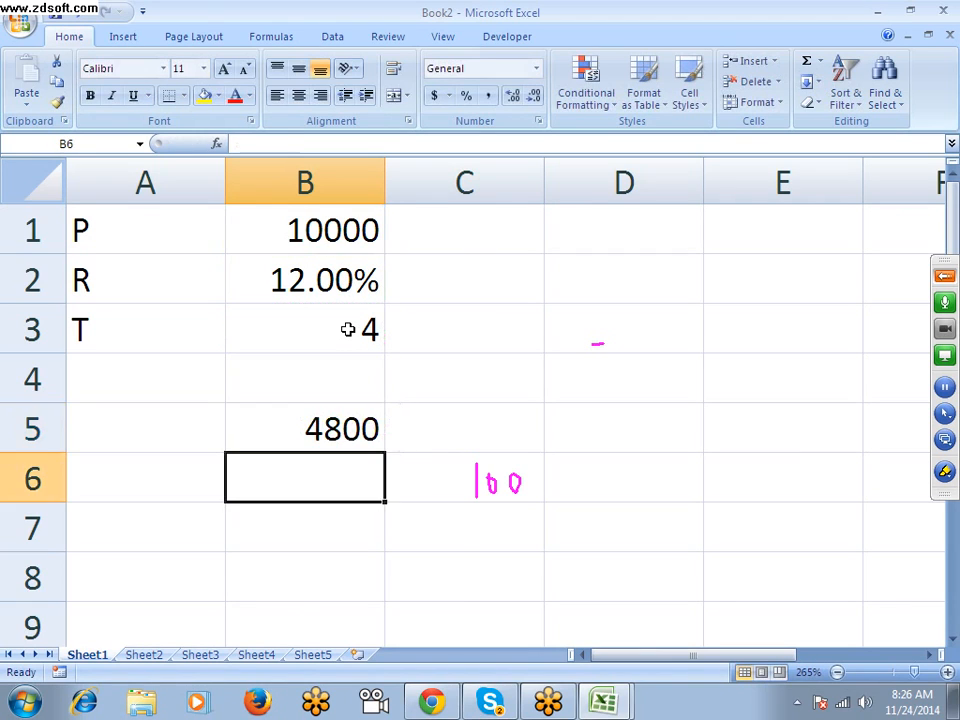
Check the formula in B5, and try 12 and 0.12 as rate entries in C2, discarding both.
key("Up")
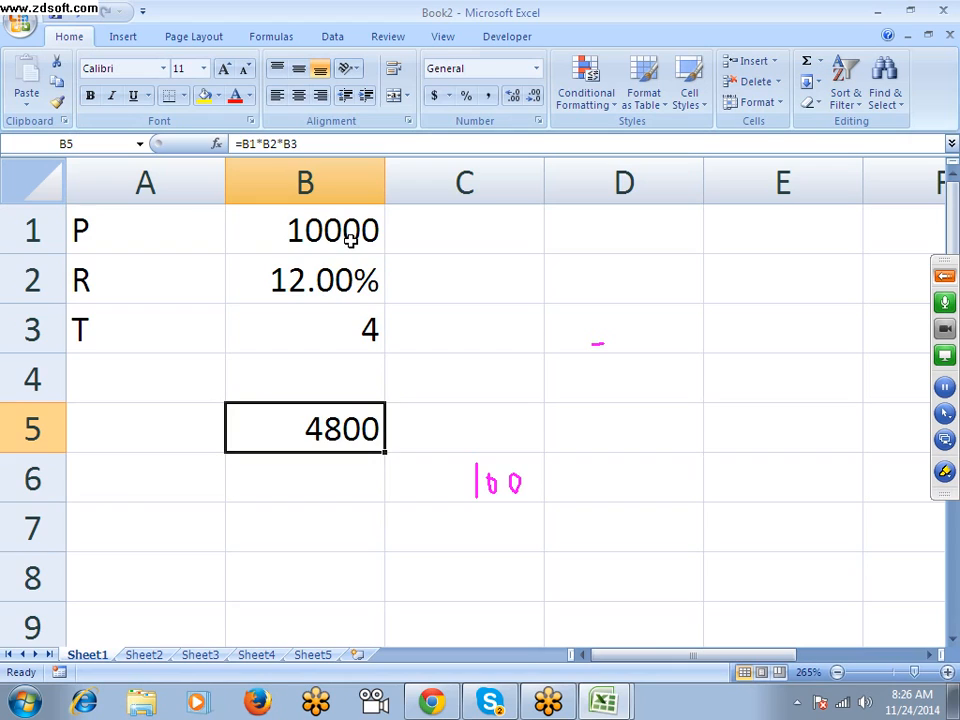
left_click(366, 288)
left_click(477, 283)
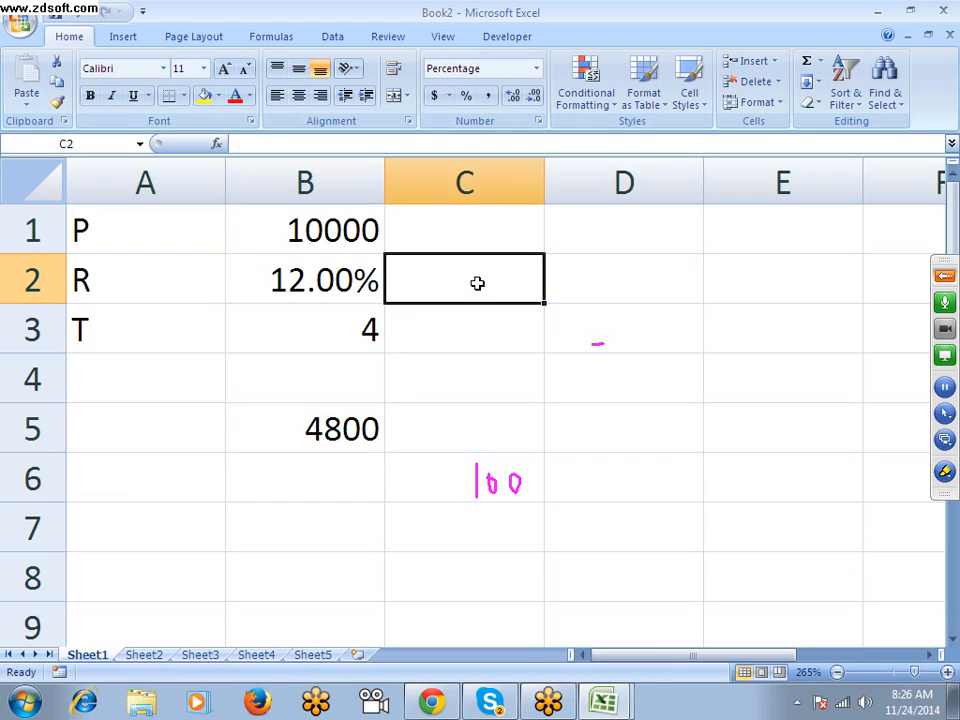
type("12")
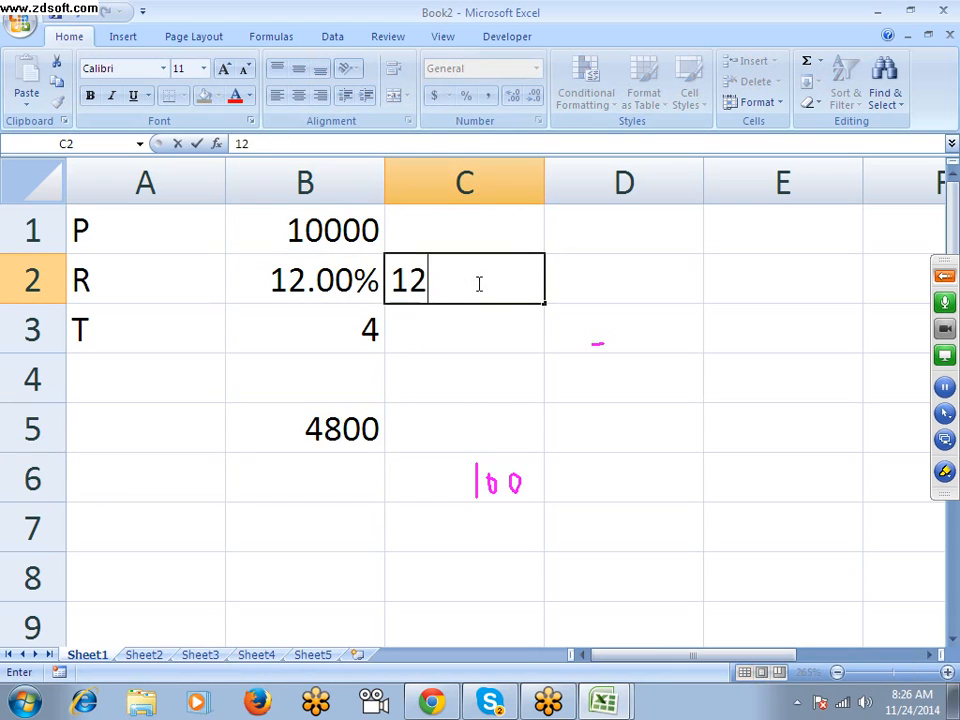
key("Return")
key("Up")
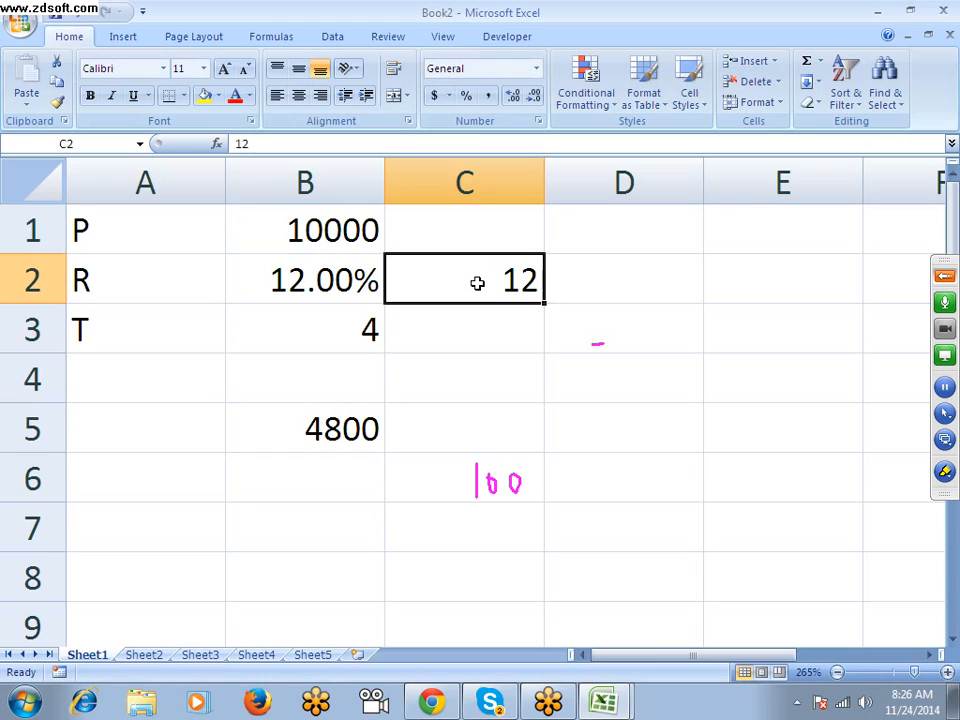
key("Delete")
type("0.12")
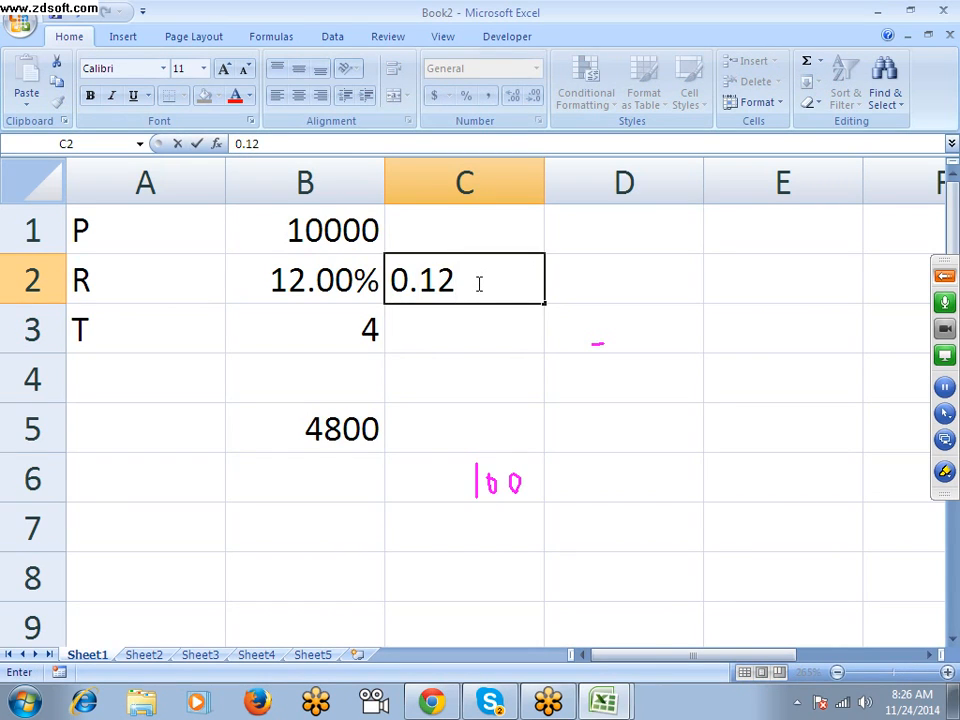
key("Escape")
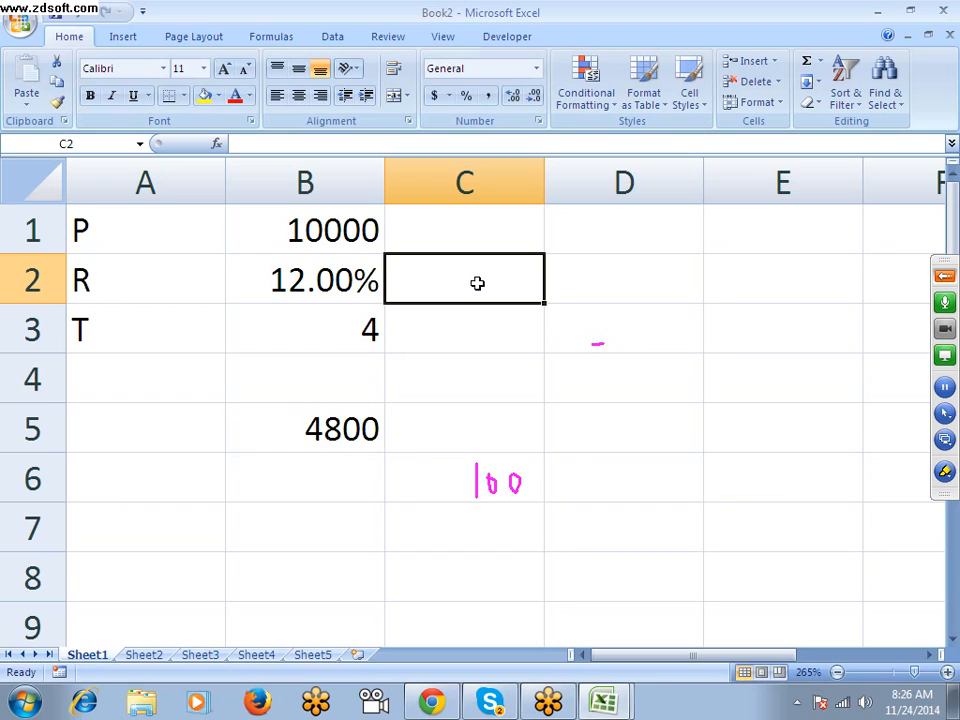
Clear the leftover pen marks over columns C and D, and select the interest formula cell B5.
left_click_drag(470, 440, 527, 529)
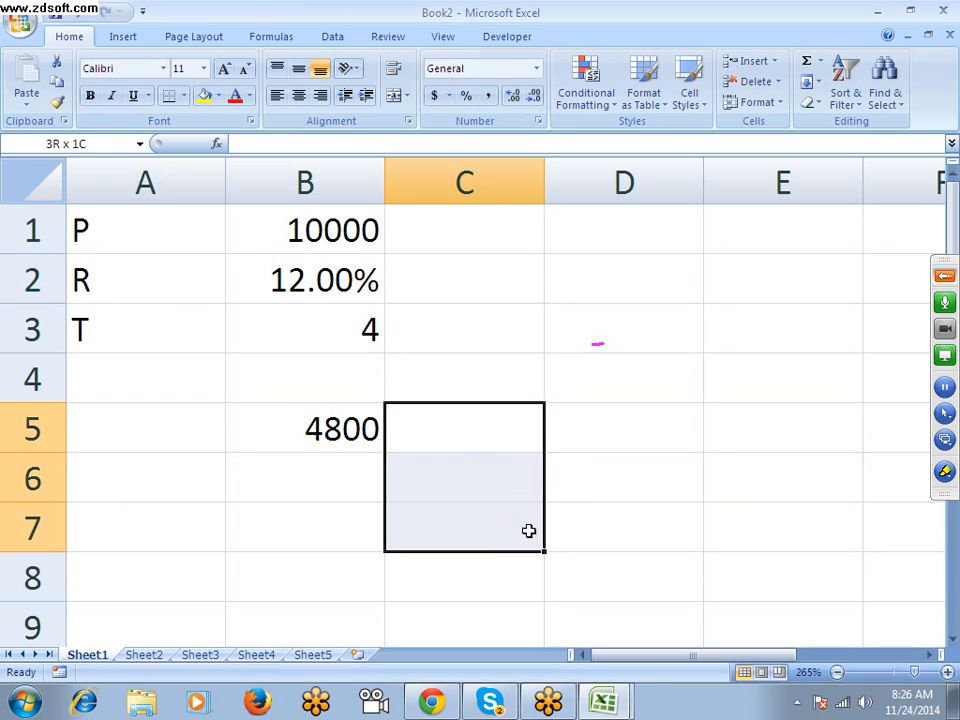
left_click_drag(611, 424, 586, 348)
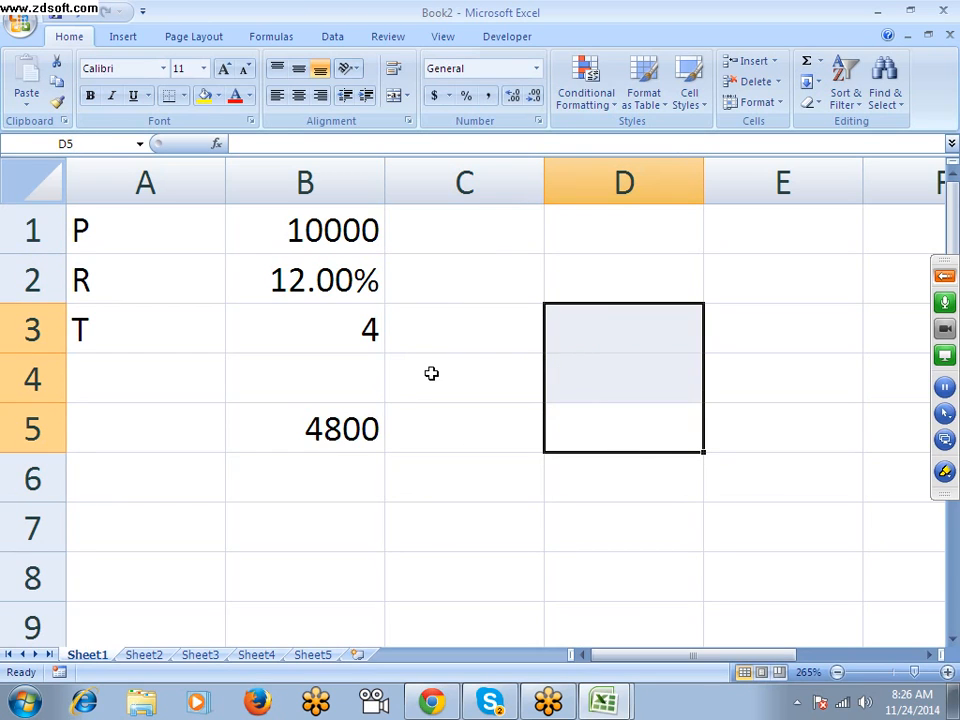
left_click(354, 428)
scroll(225, 461, "down", 3)
scroll(176, 409, "up", 3)
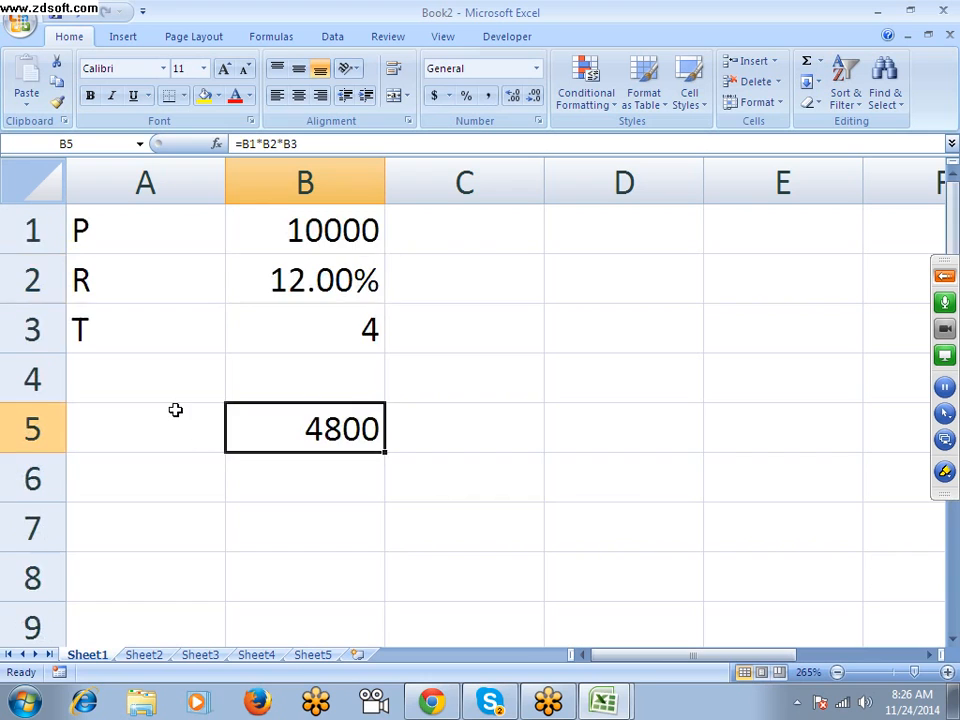
Expand the GoToMeeting control panel and look at its drawing tools.
left_click(944, 278)
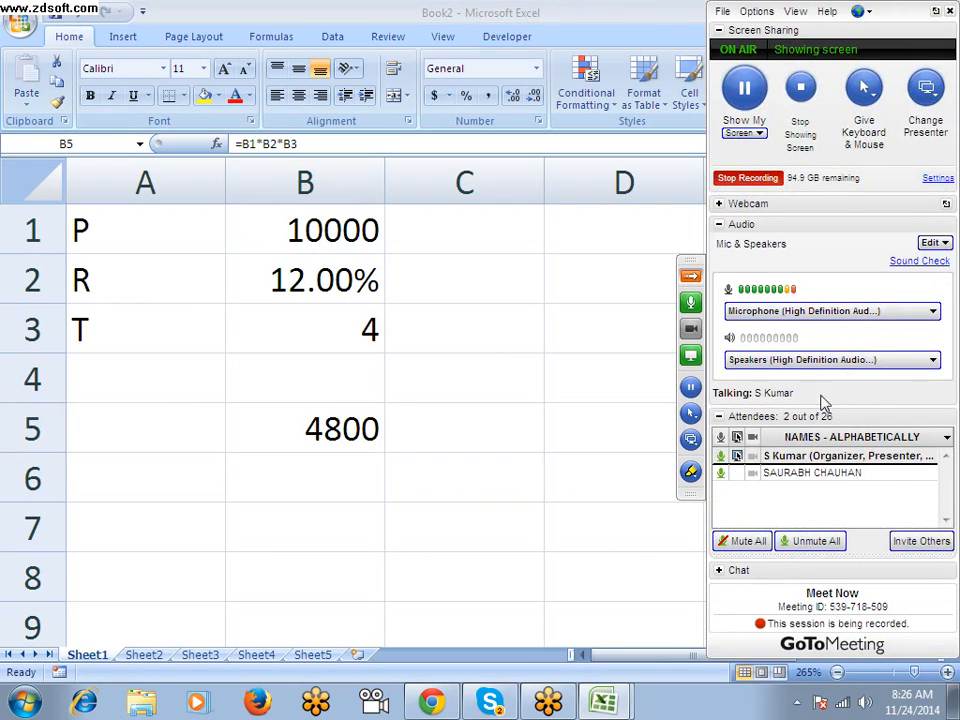
left_click(692, 472)
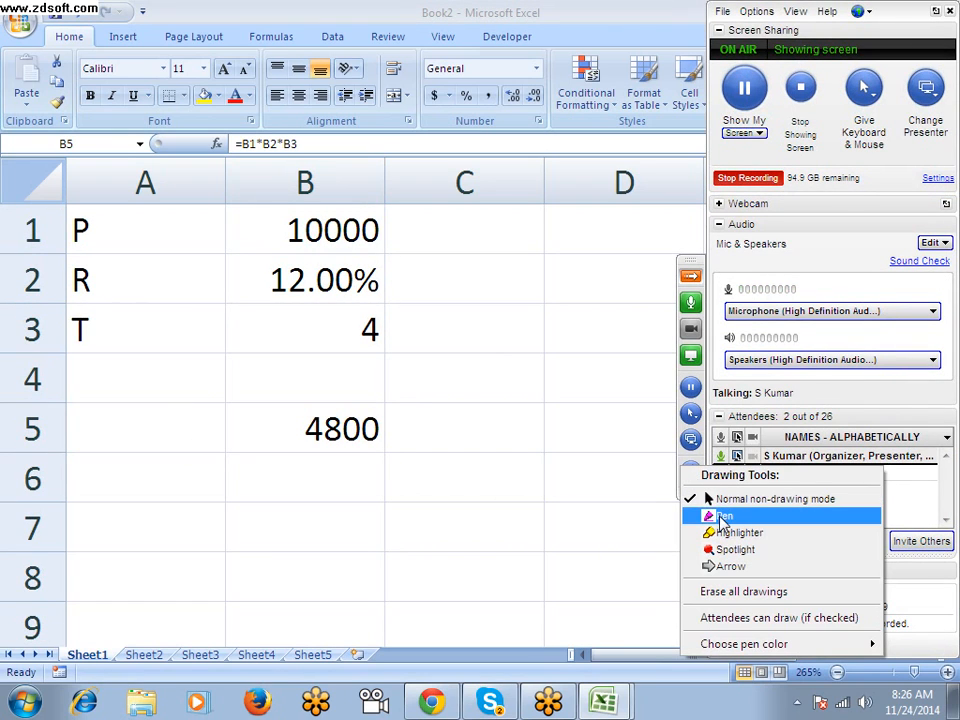
left_click(201, 490)
Enter the quarter headings Q1 in A6 and Q2 in B6.
left_click(141, 474)
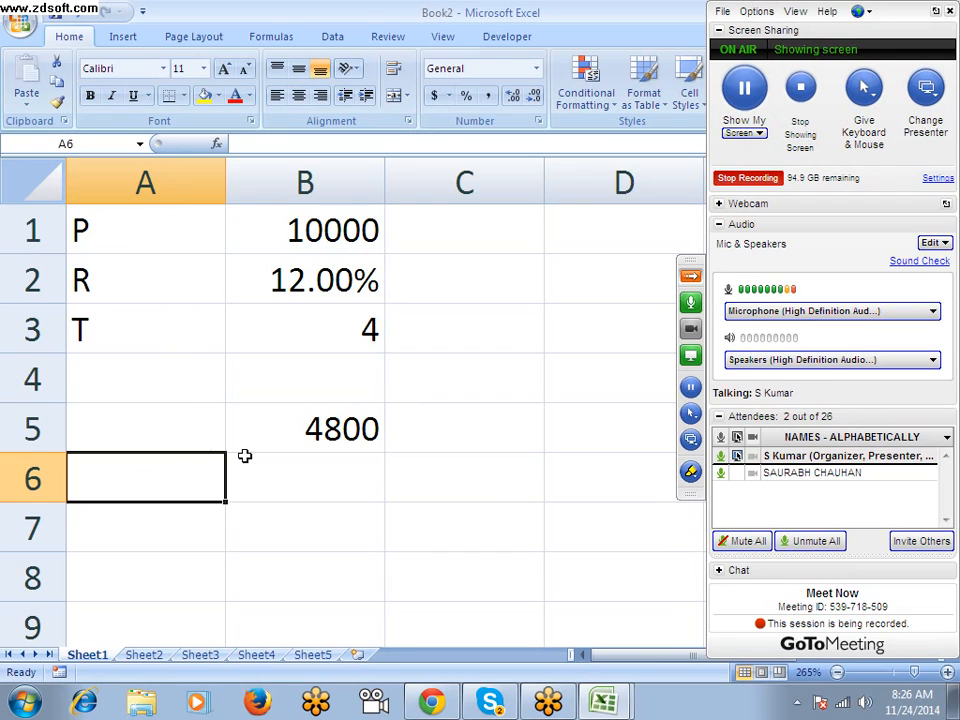
type("Q1")
key("Tab")
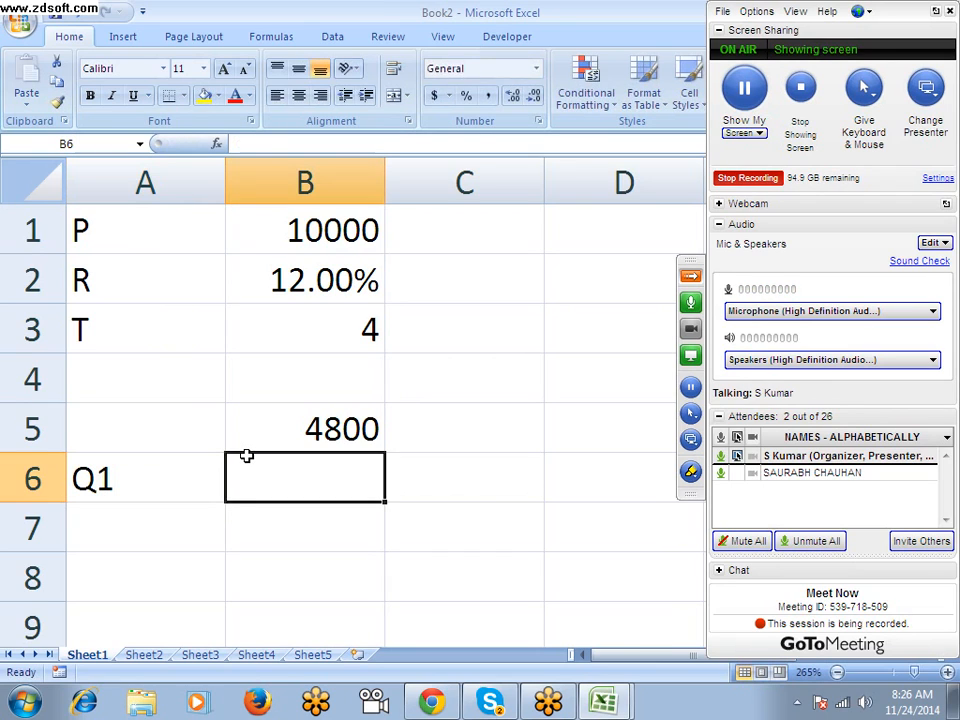
type("Q!")
key("BackSpace")
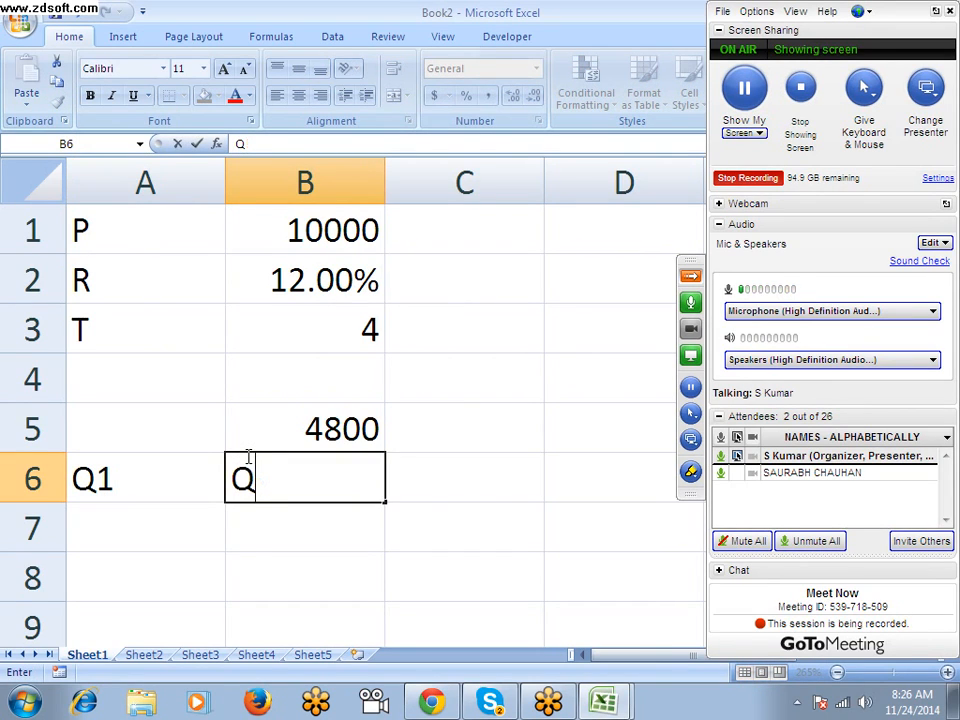
type("2")
key("Return")
key("Up")
key("Left")
key("Right")
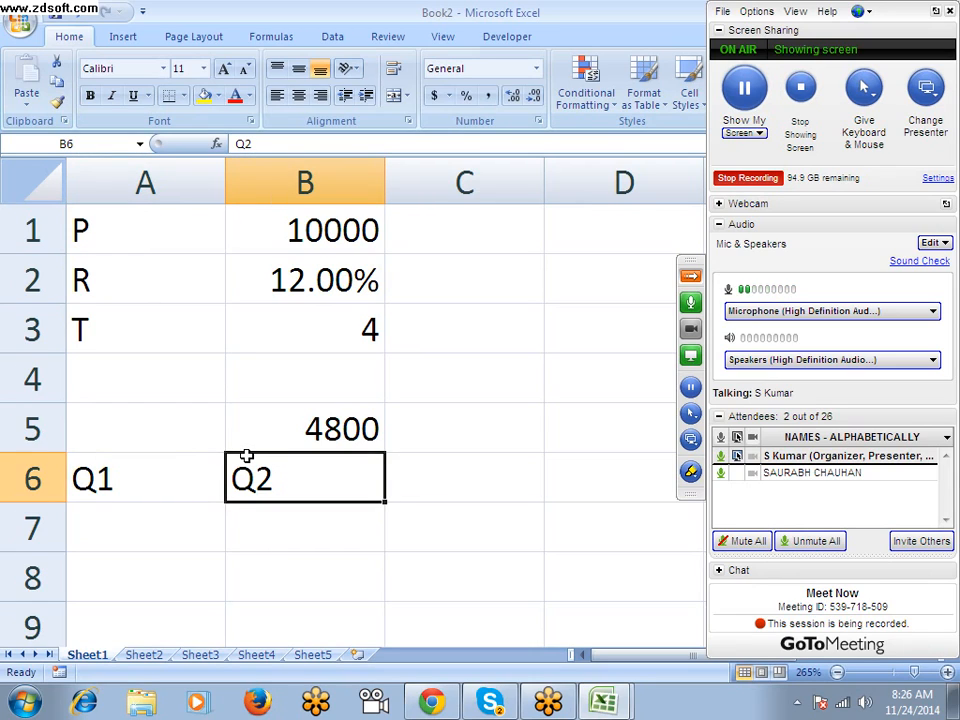
Enter the quarterly values 5000 in A7 under Q1 and 6000 in B7 under Q2.
key("Right")
key("Down")
key("Left")
key("Left")
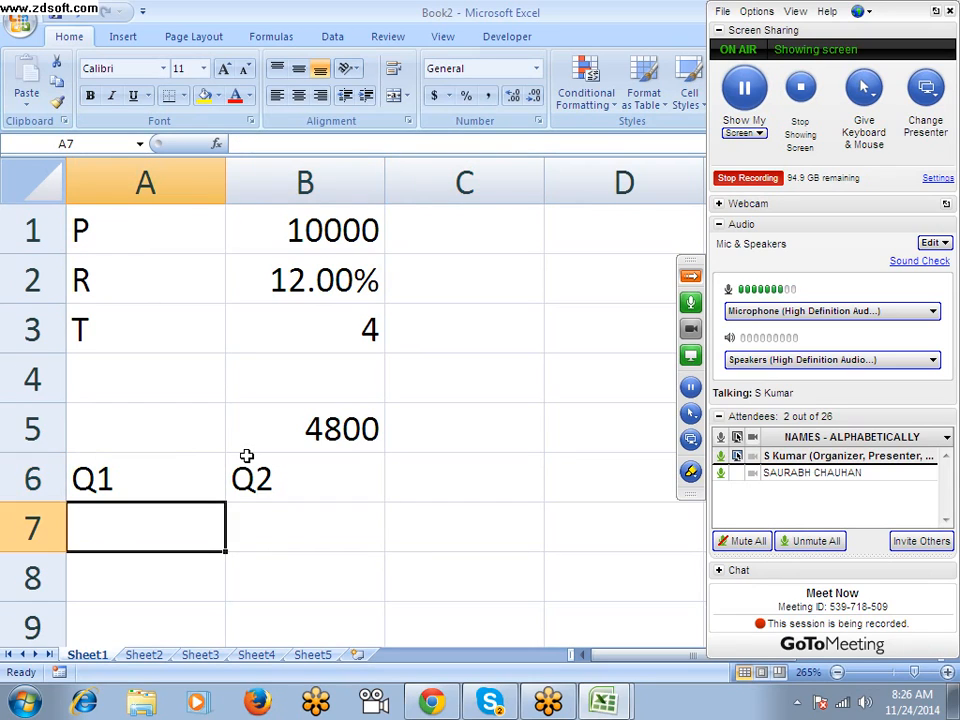
type("500")
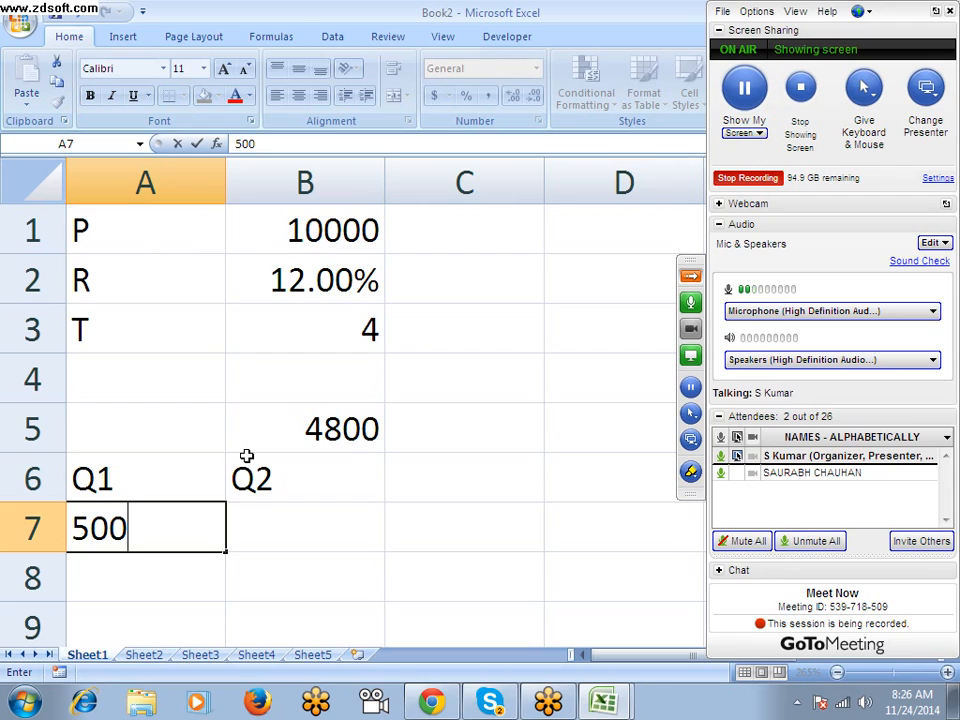
type("0")
key("Right")
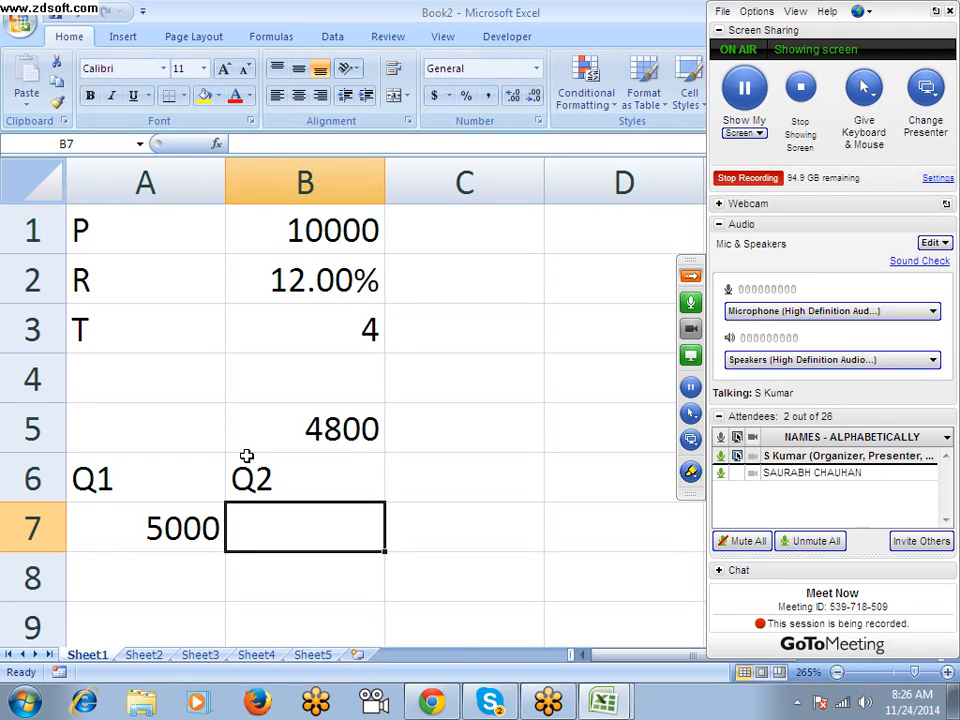
type("6000")
key("Right")
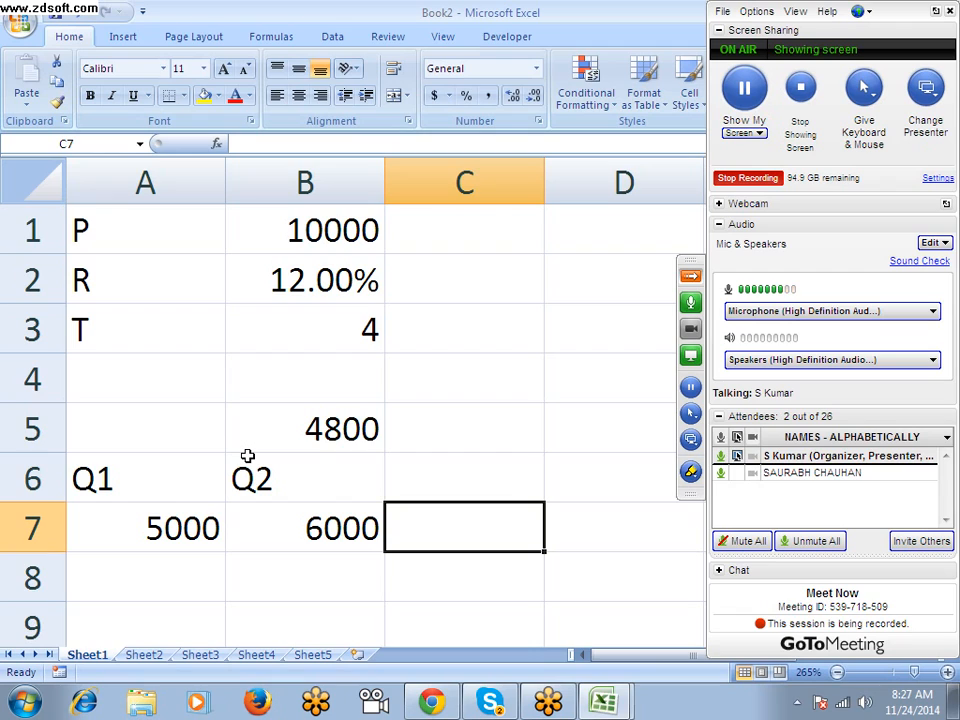
Sketch the growth formula with the GoToMeeting pen over columns C and D, and return to normal non-drawing mode.
left_click(691, 475)
left_click(718, 517)
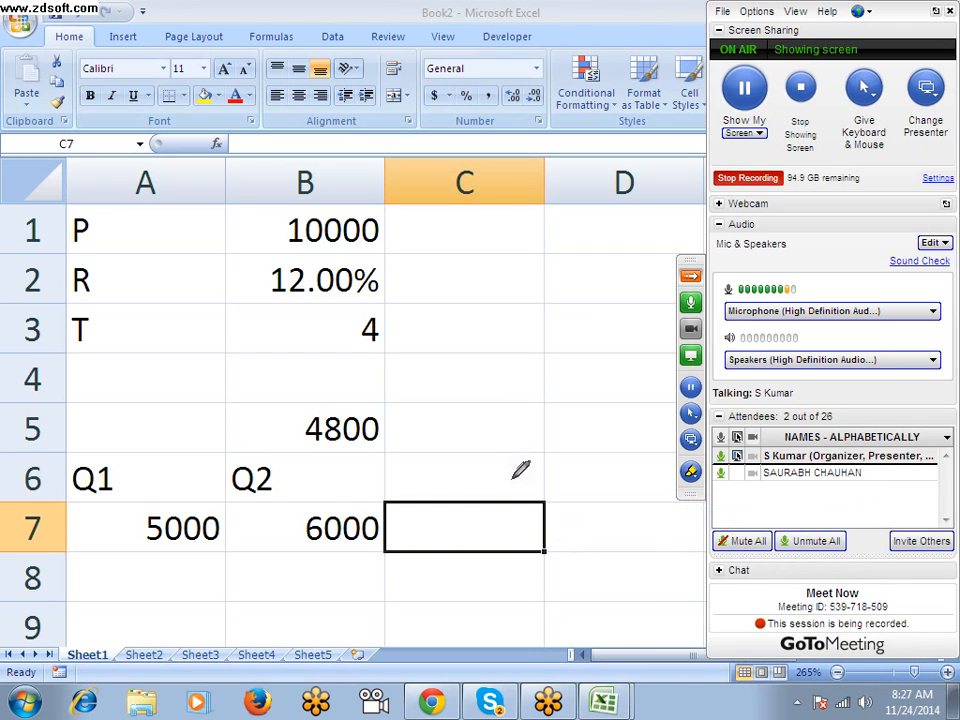
mouse_move(535, 296)
left_mouse_down()
mouse_move(555, 336)
mouse_move(527, 321)
mouse_move(580, 320)
mouse_move(598, 303)
mouse_move(619, 312)
mouse_move(545, 376)
left_mouse_up()
left_click_drag(620, 298, 625, 352)
left_click_drag(510, 398, 645, 392)
mouse_move(582, 420)
left_mouse_down()
mouse_move(580, 448)
mouse_move(584, 418)
mouse_move(622, 452)
left_mouse_up()
right_click(527, 514)
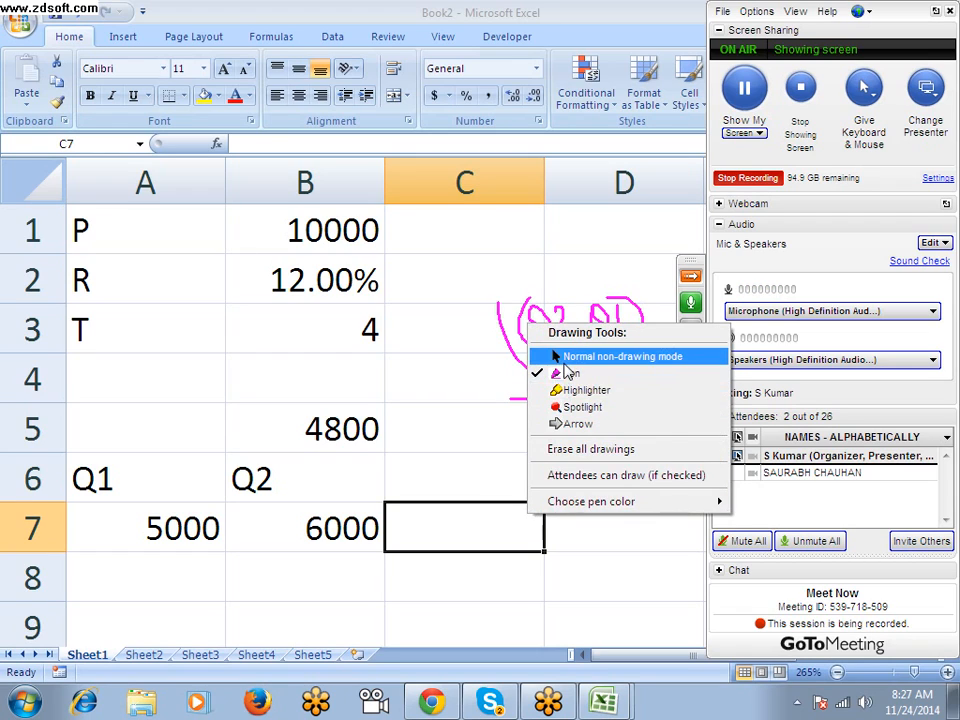
left_click(560, 357)
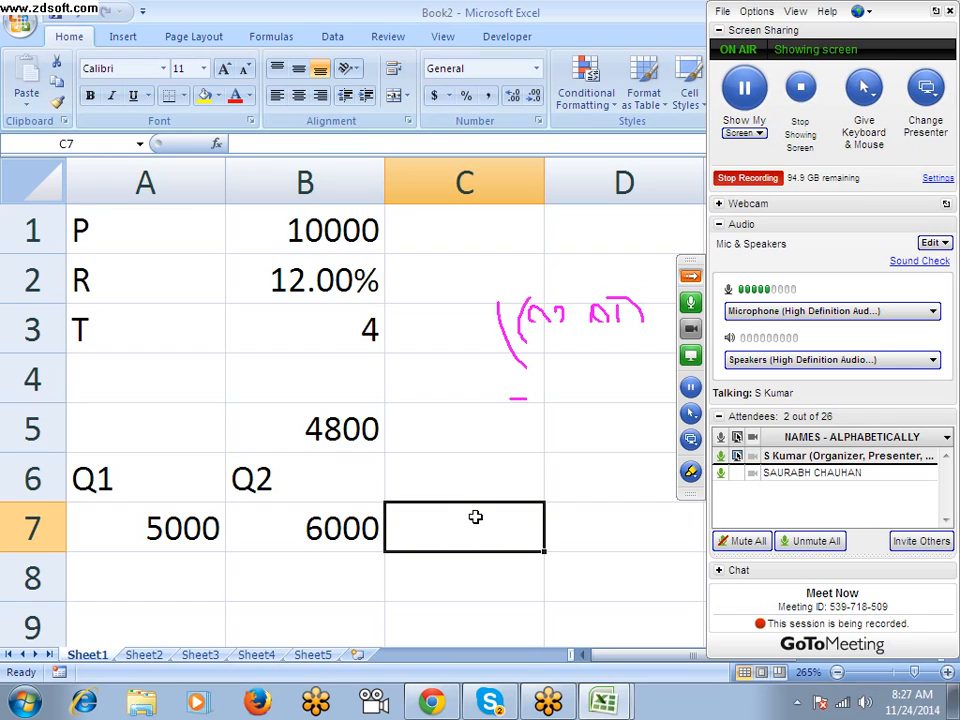
Enter the growth formula without parentheses, =B7-A7/A7, in C7 and reselect the cell.
type("=")
key("Left")
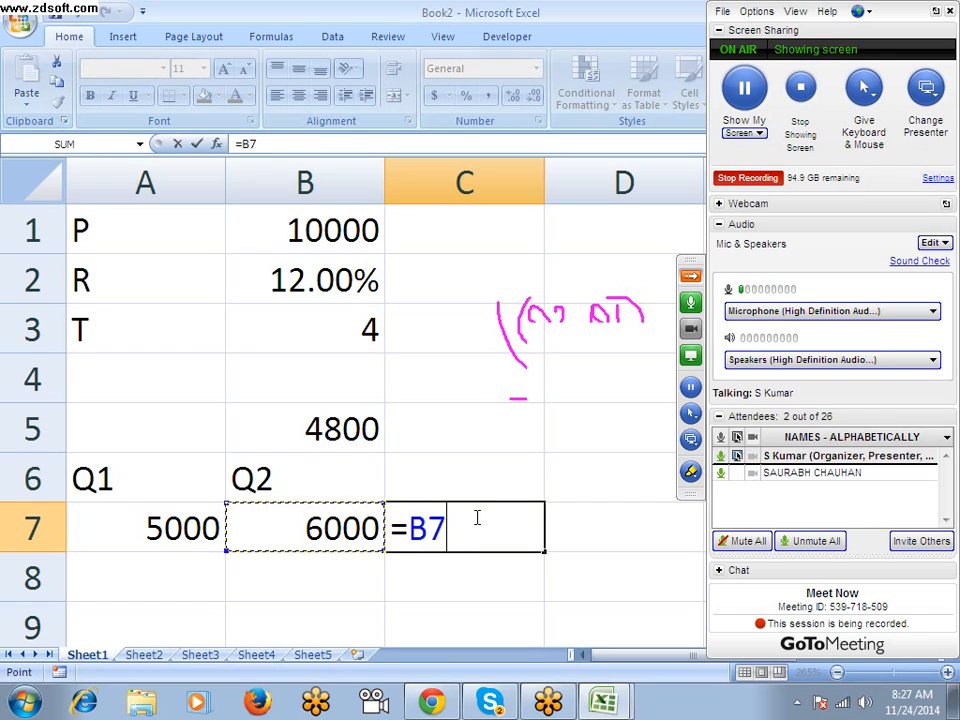
type("-")
key("Left")
key("Left")
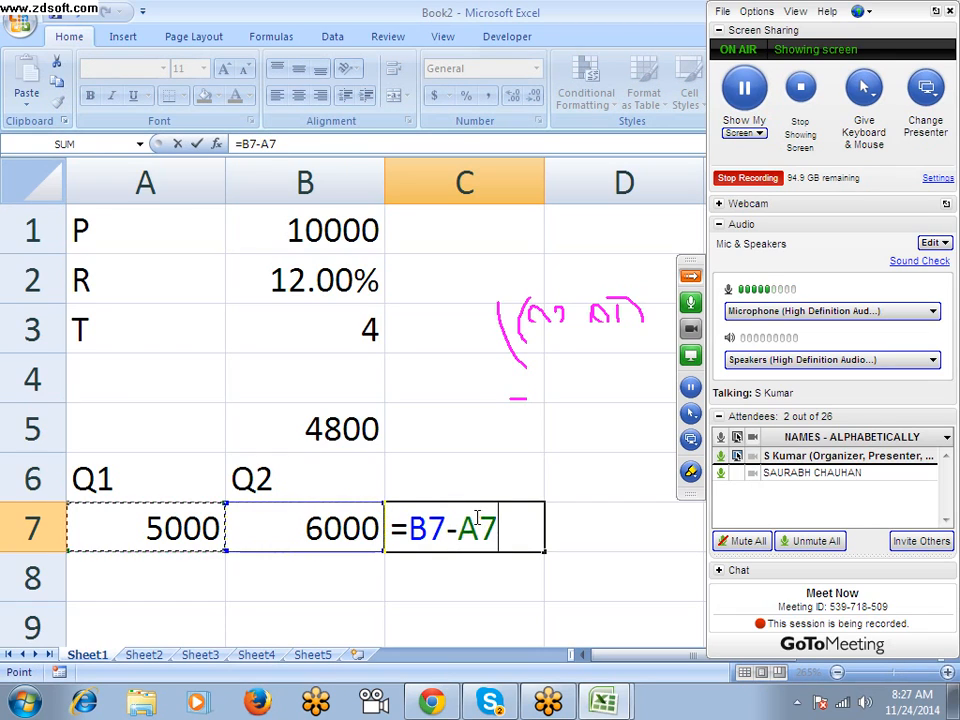
type("/")
key("Left")
key("Left")
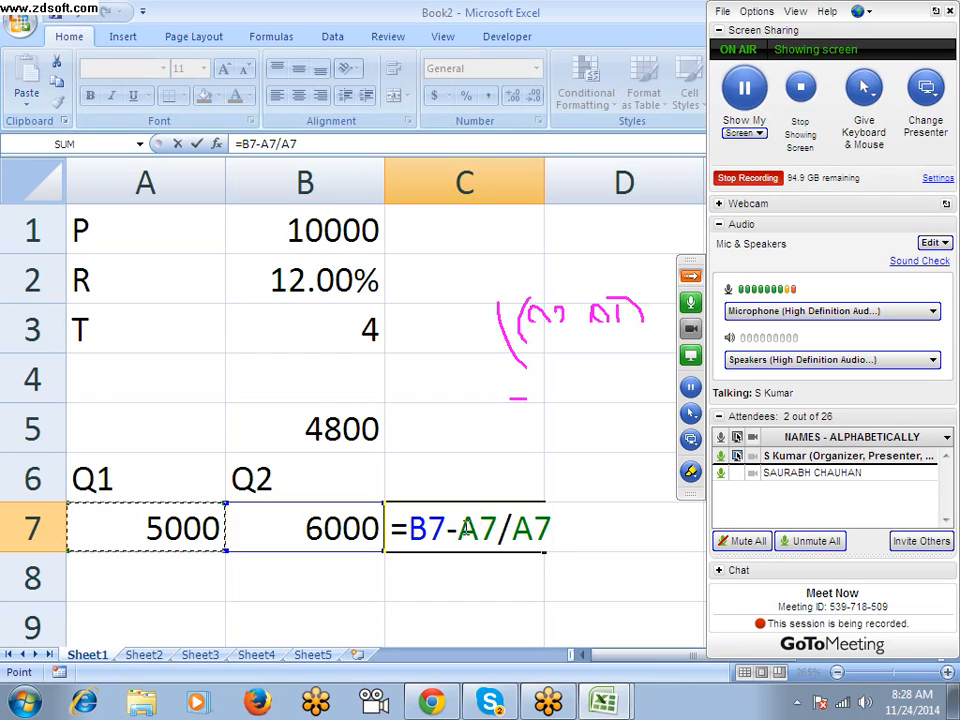
left_click_drag(459, 528, 549, 528)
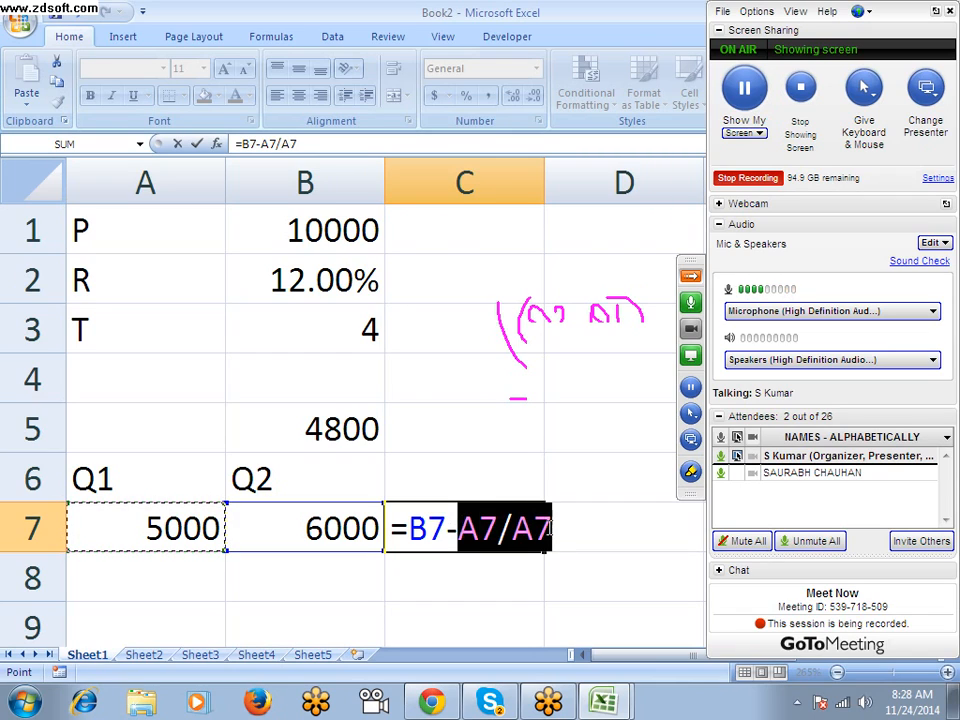
key("Return")
left_click(411, 533)
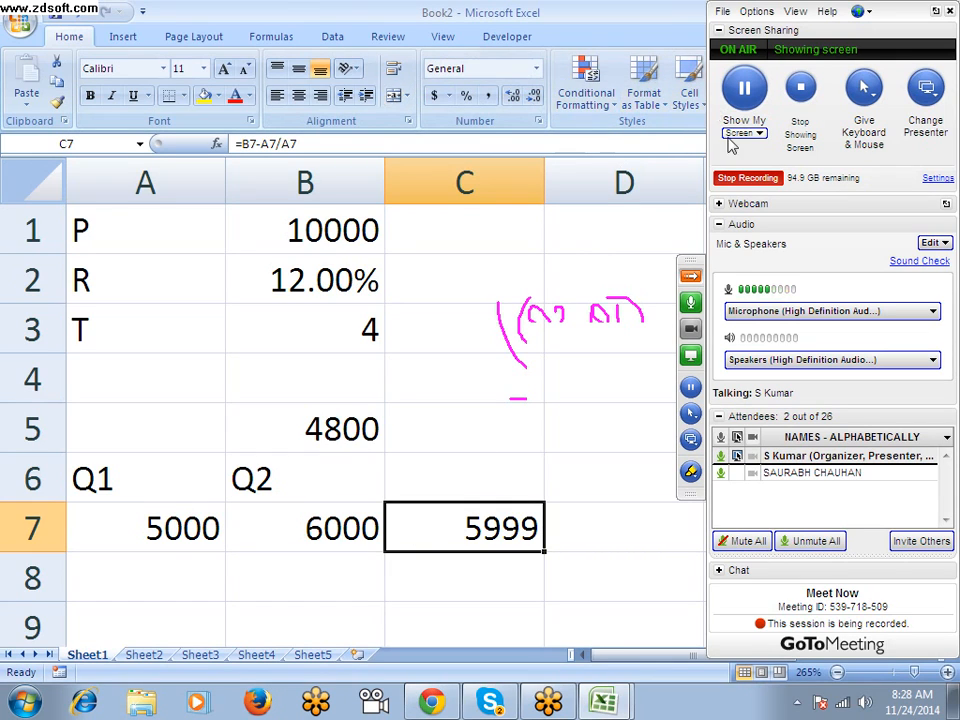
Collapse the GoToMeeting panel and run Evaluate Formula on C7 twice to examine its order of operations.
left_click(690, 276)
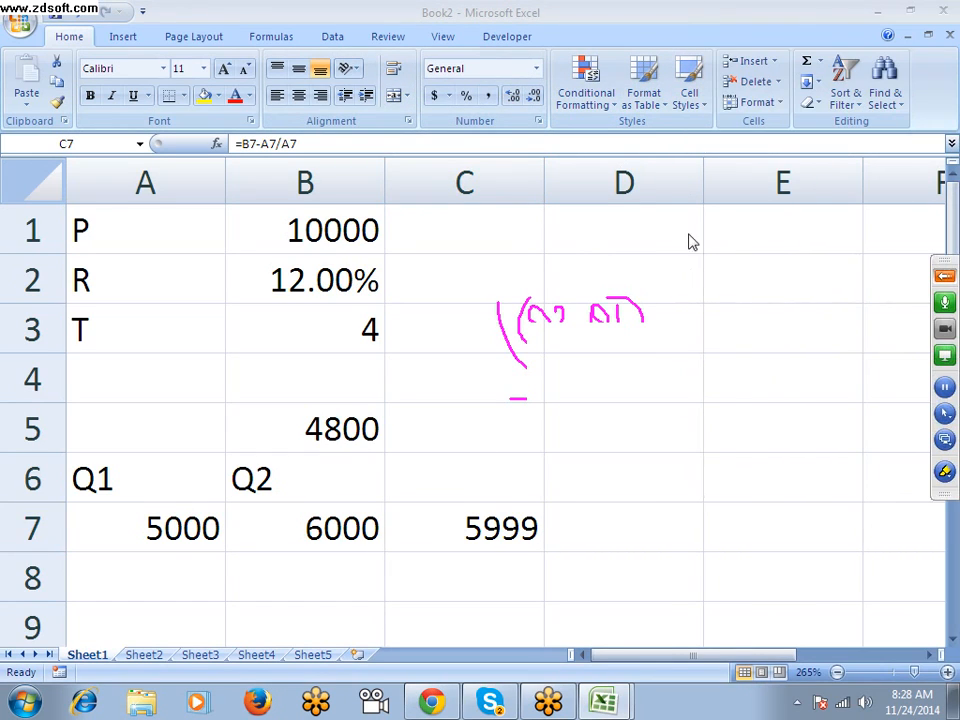
left_click(262, 38)
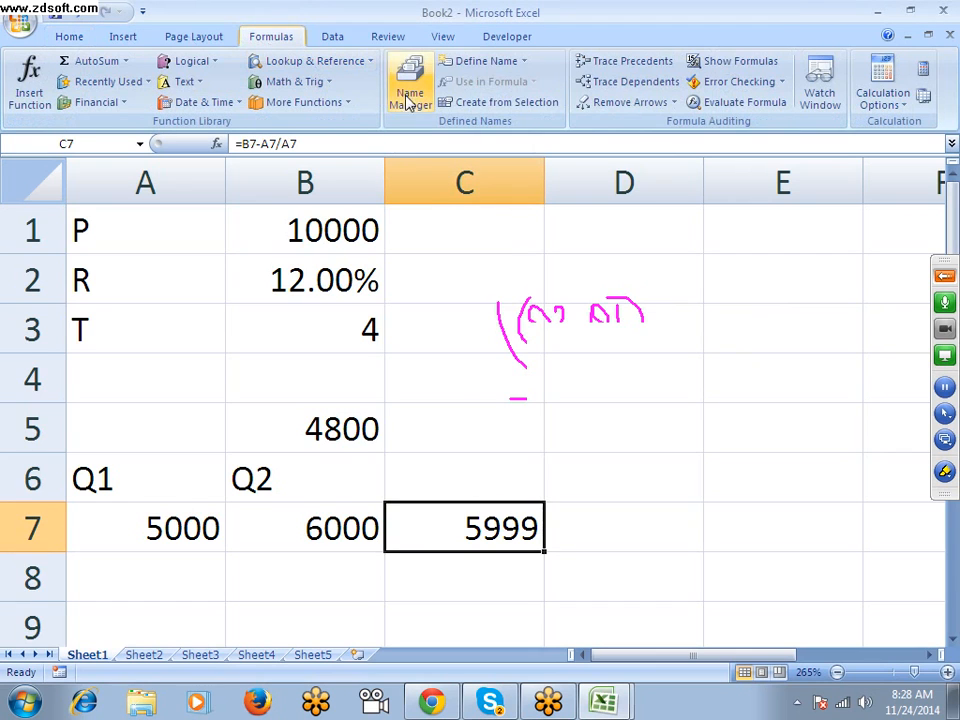
left_click(712, 104)
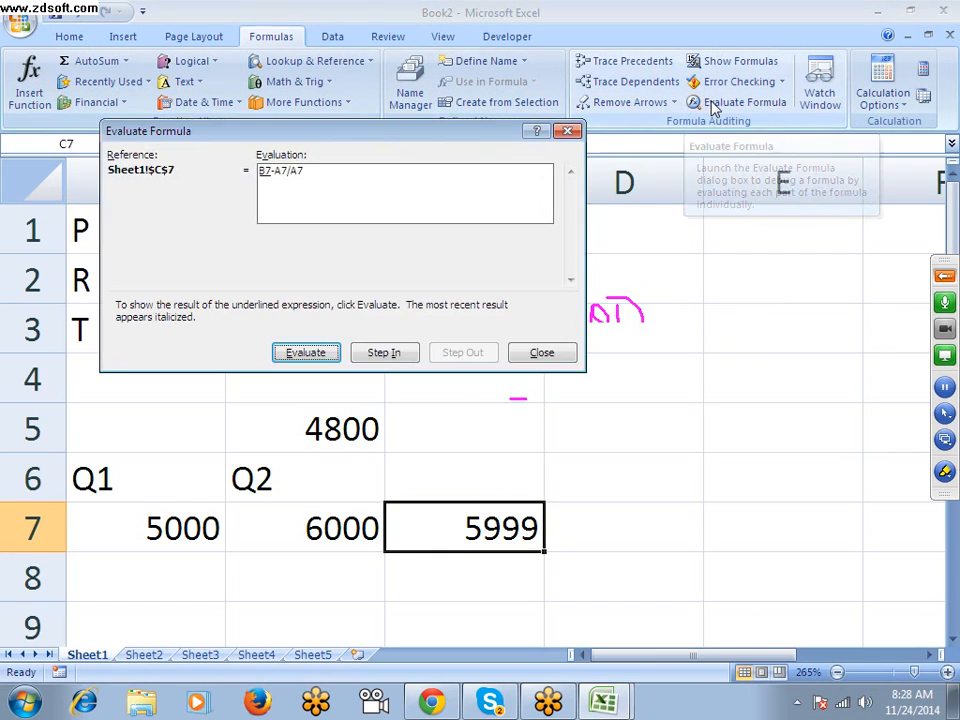
left_click(300, 355)
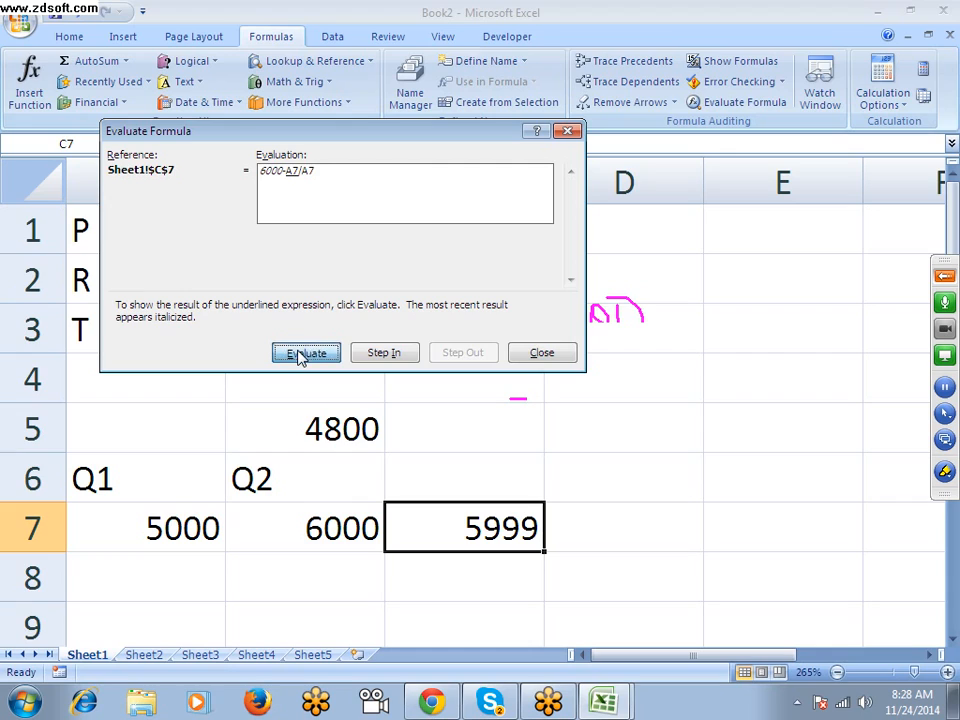
left_click(300, 355)
left_click(300, 355)
left_click(300, 355)
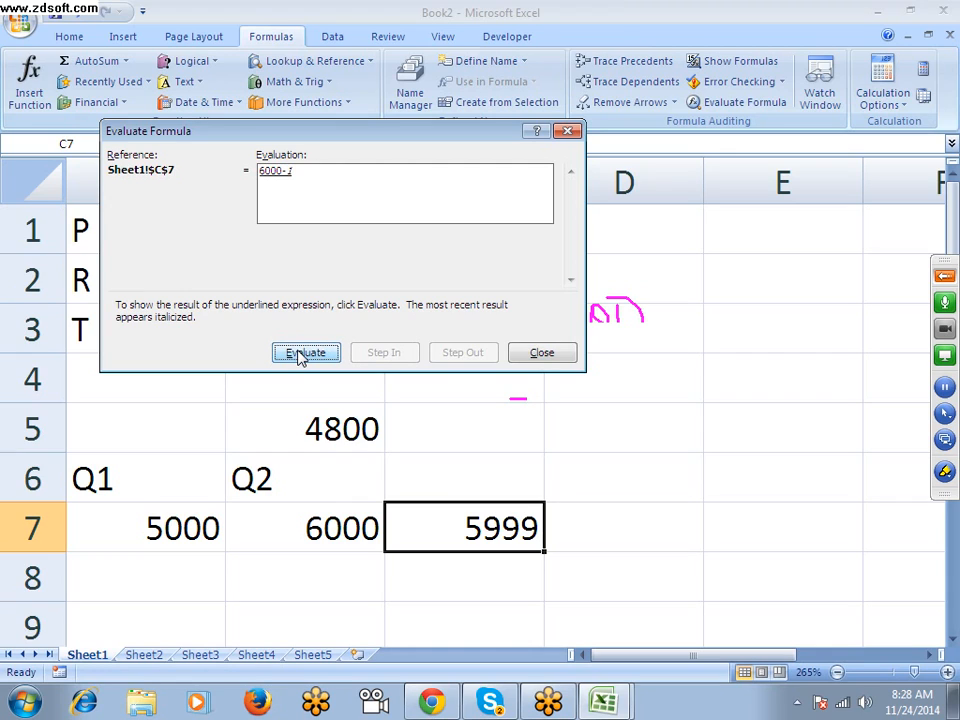
left_click(300, 355)
left_click(300, 355)
left_click(300, 355)
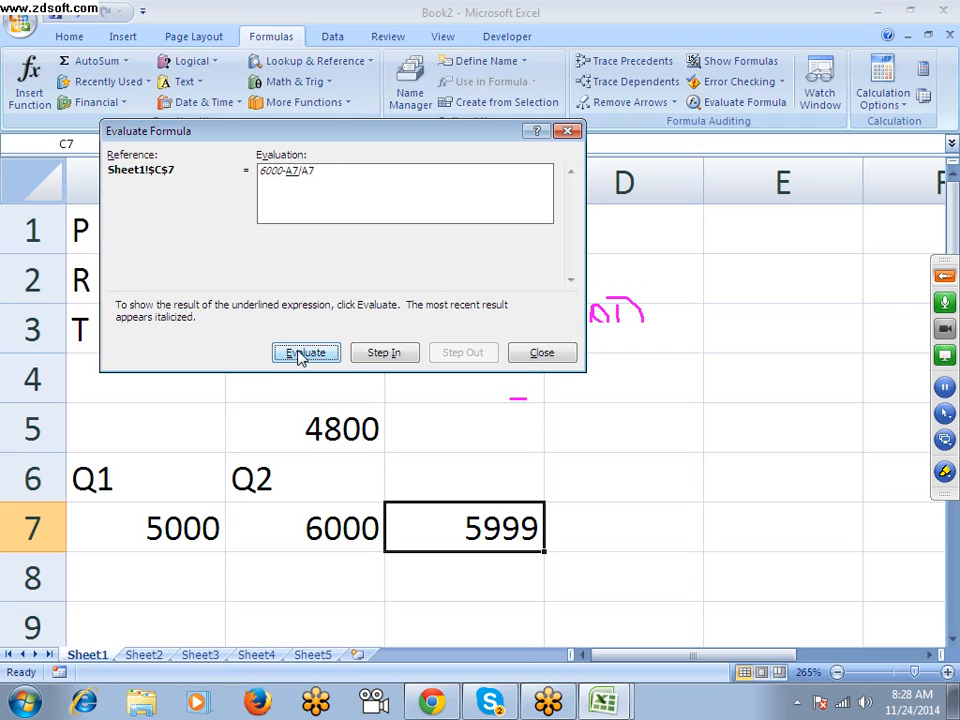
left_click(300, 355)
left_click(300, 355)
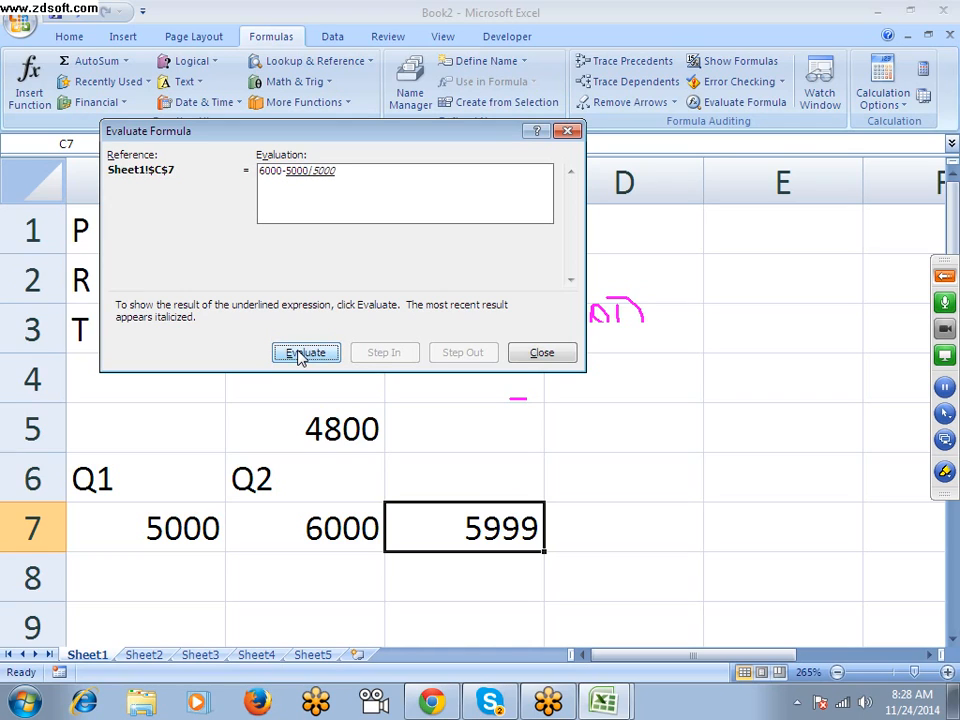
left_click(300, 355)
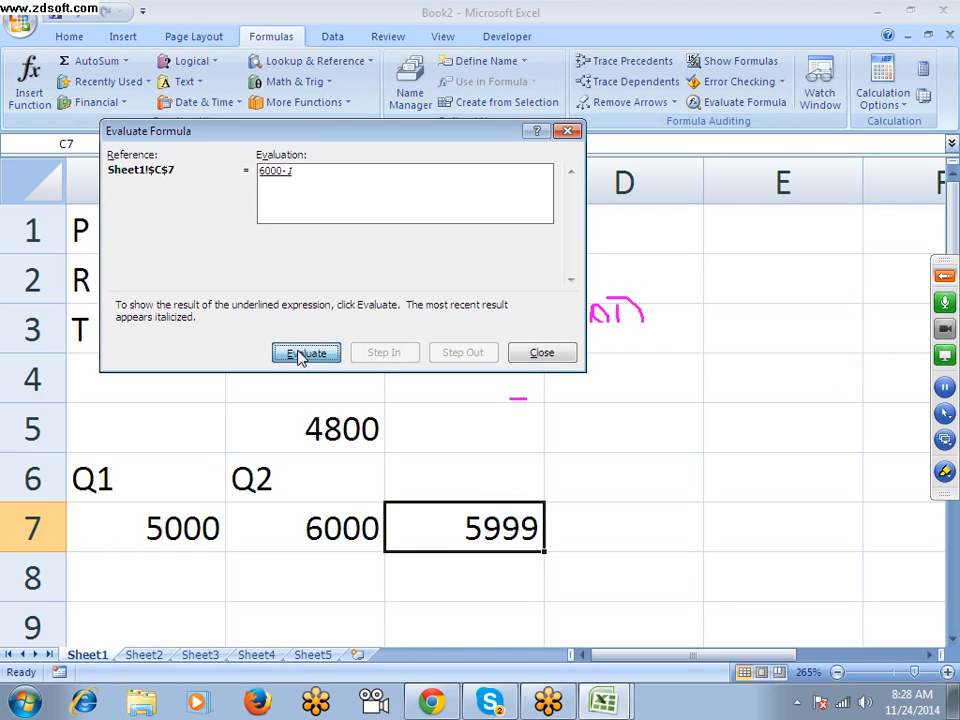
left_click(300, 355)
left_click(537, 355)
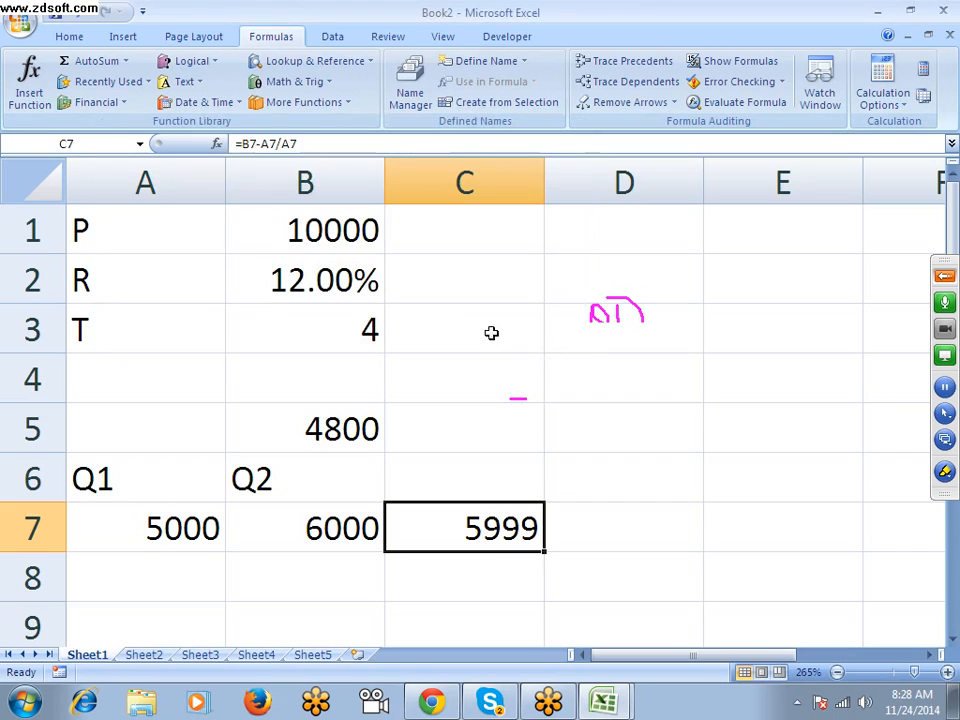
Add parentheses around the subtraction in C7 so the formula reads =(B7-A7)/A7.
left_click(246, 144)
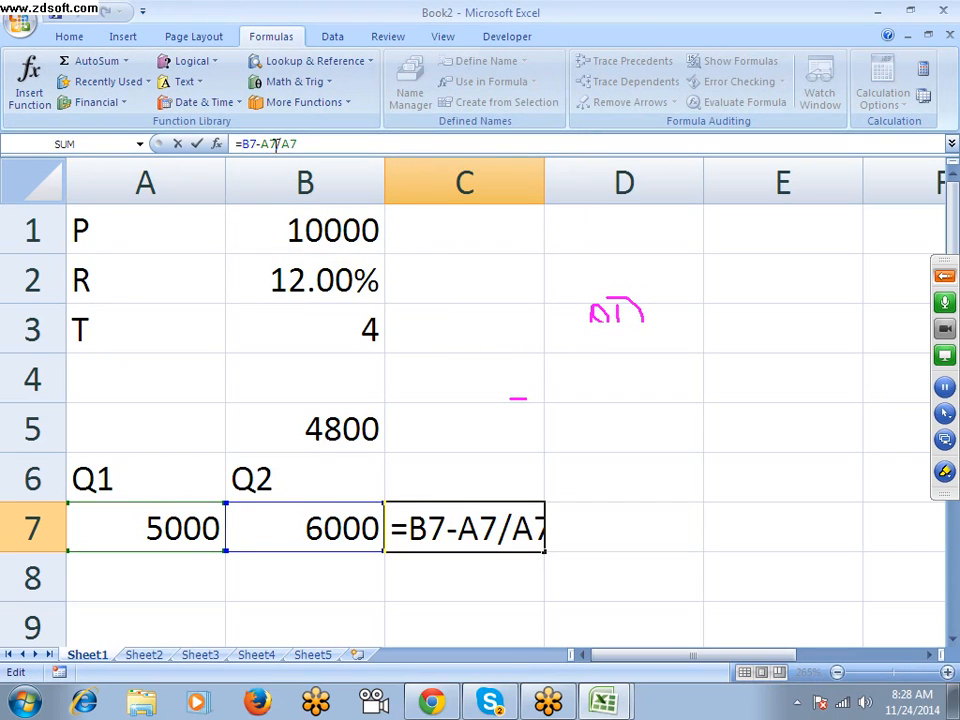
type("(")
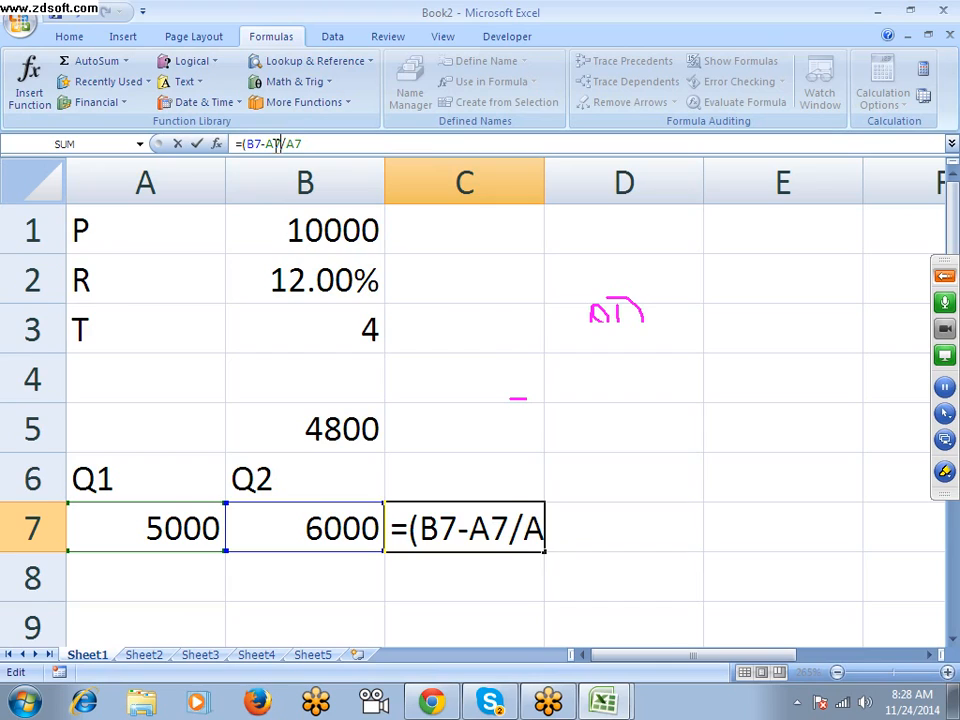
type(")")
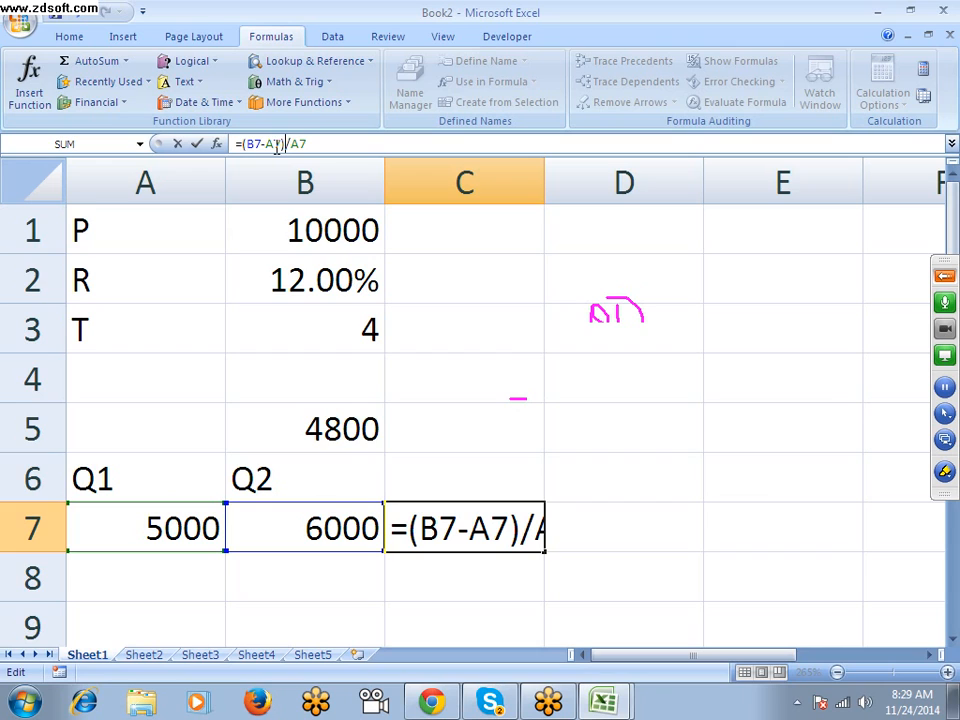
key("Return")
key("Up")
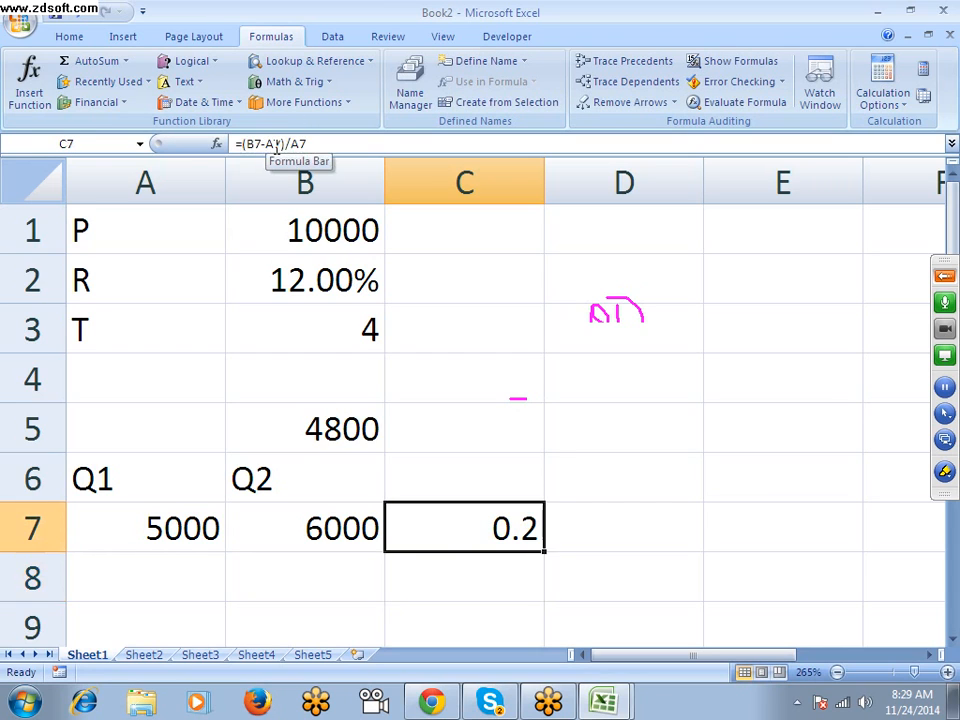
left_click(82, 38)
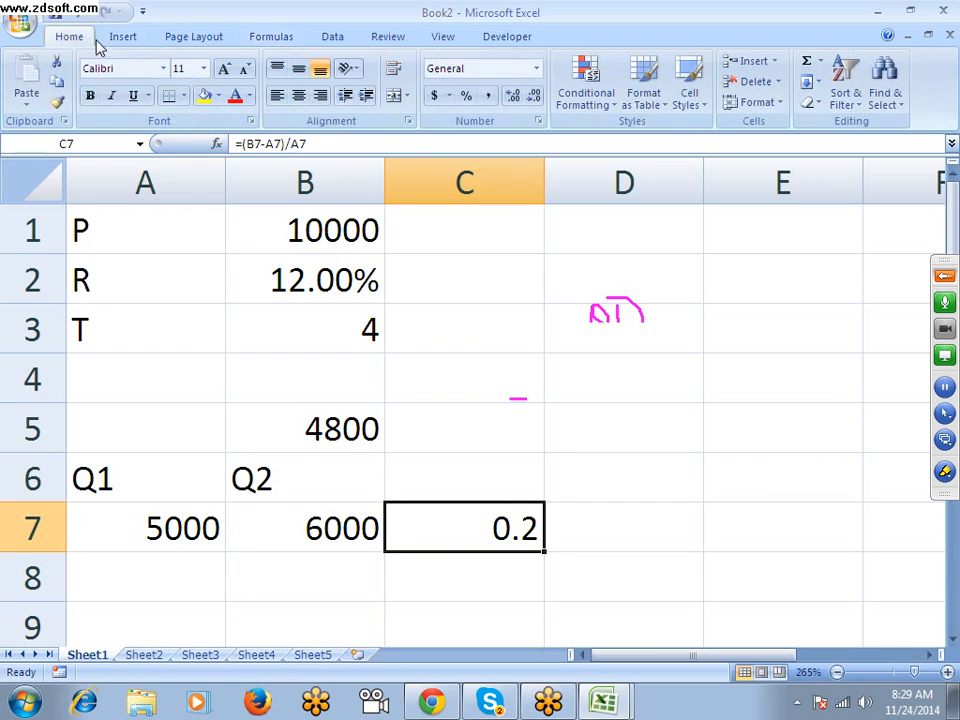
Format the growth result in C7 as a percentage and reselect the cell.
left_click(467, 97)
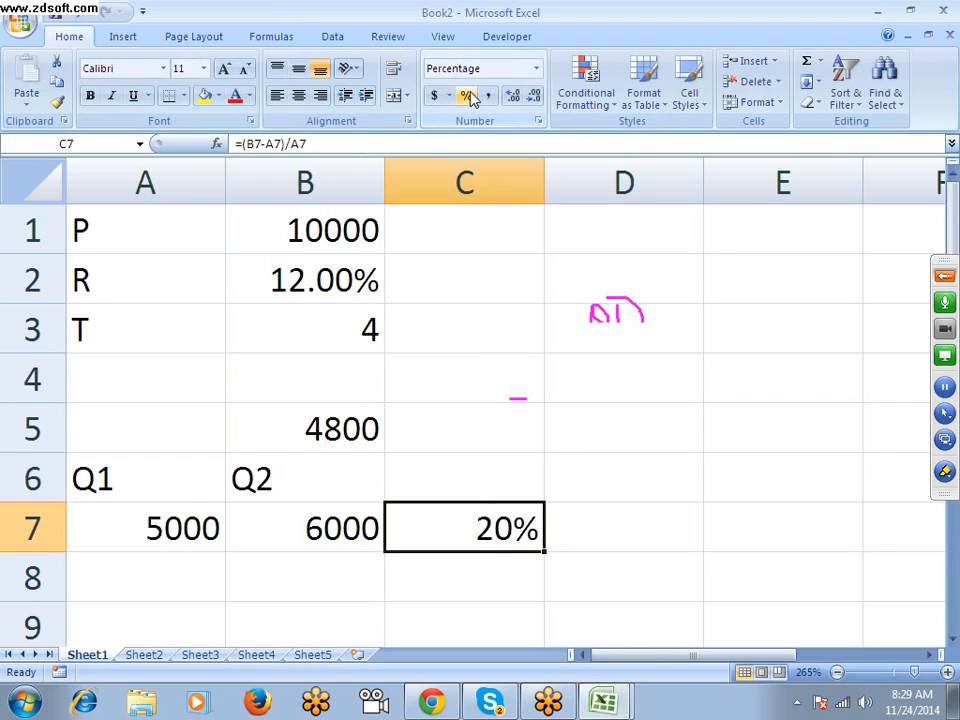
scroll(471, 94, "down", 3)
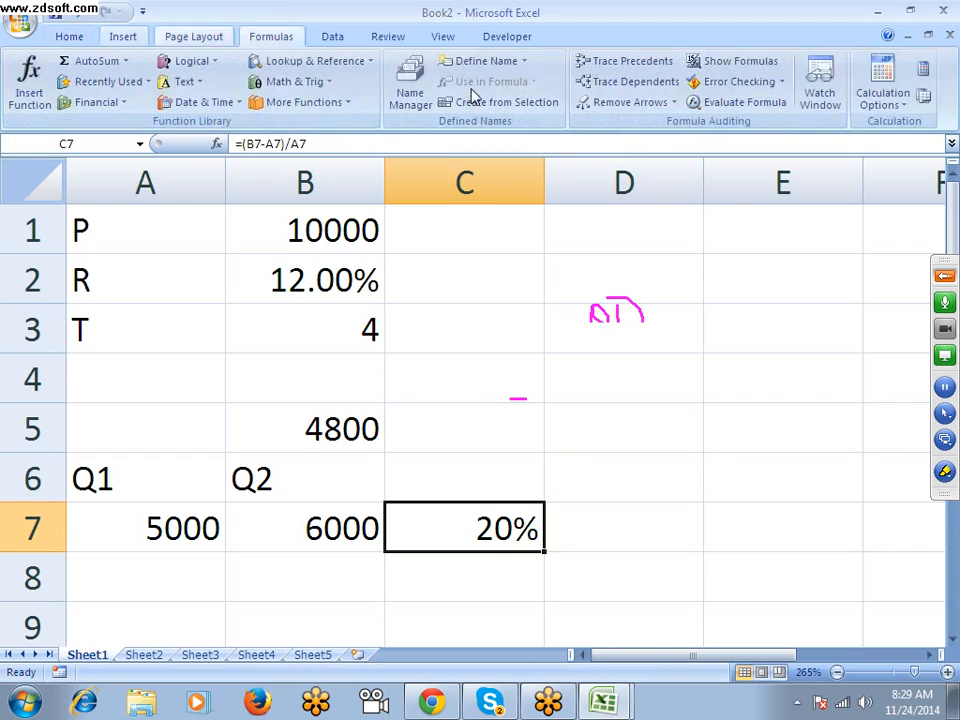
scroll(471, 94, "up", 3)
left_click(434, 264)
scroll(433, 261, "down", 4)
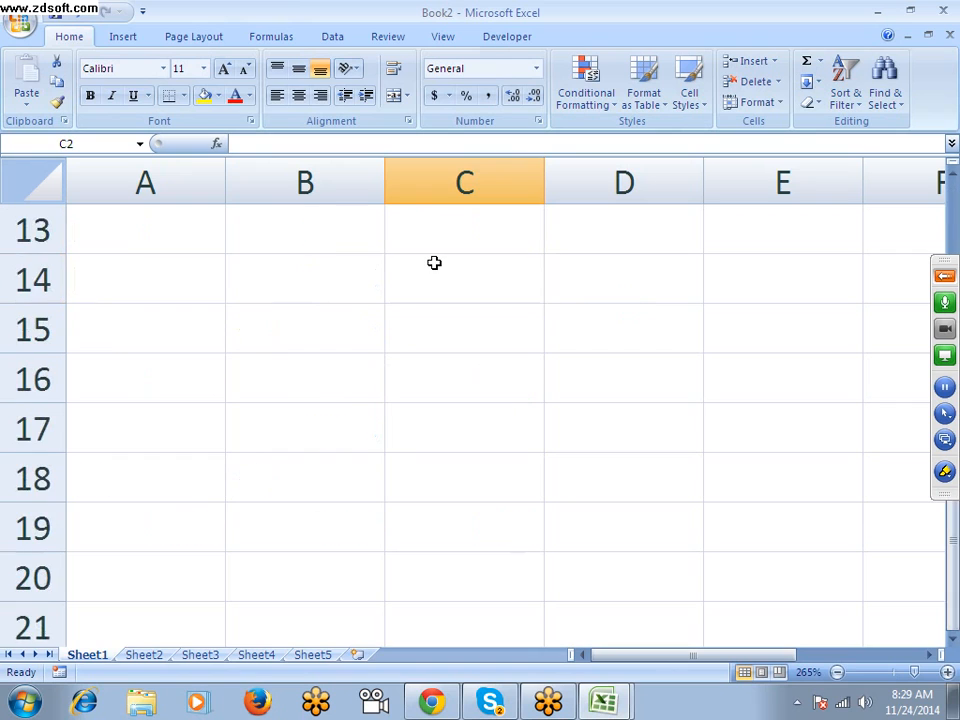
left_click(149, 265)
scroll(151, 259, "up", 1)
scroll(151, 257, "up", 2)
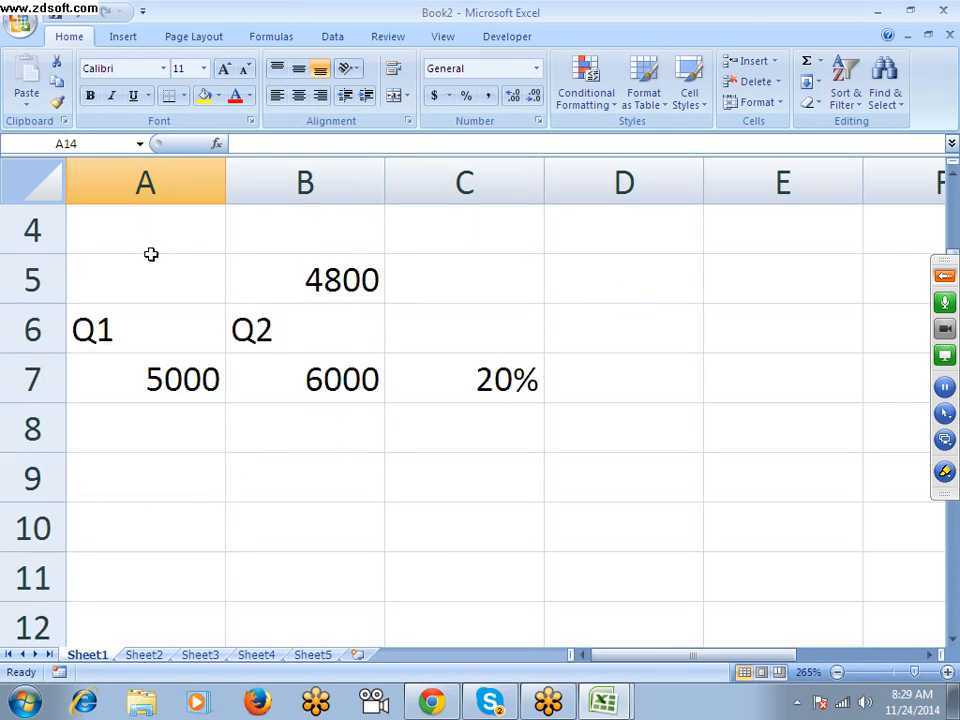
scroll(151, 255, "down", 1)
left_click(486, 238)
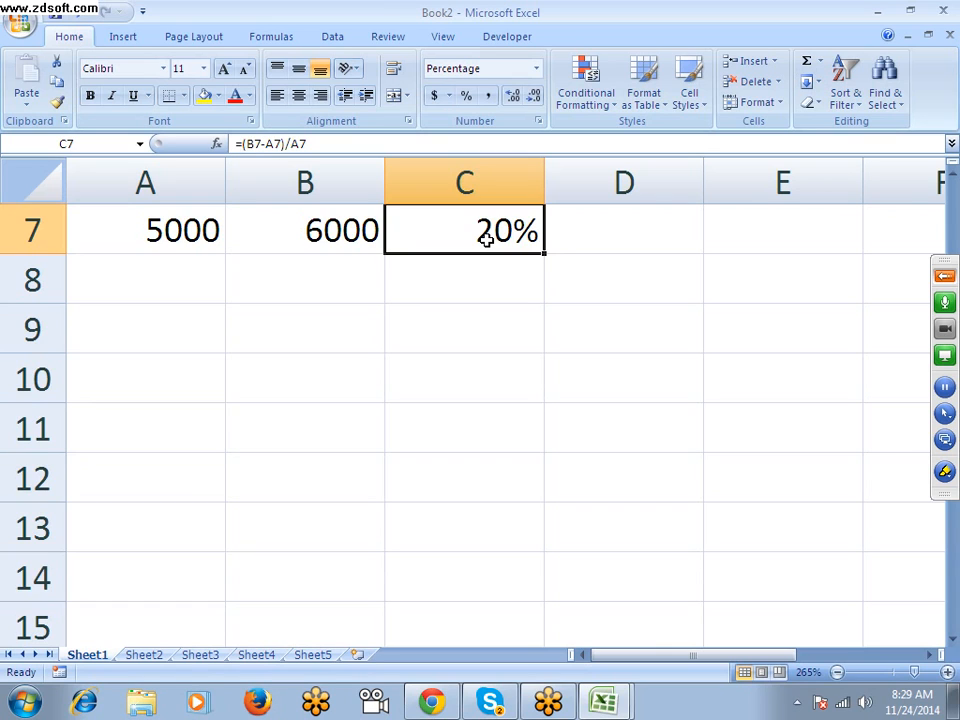
Expand the GoToMeeting control panel, and enter the label P in A9 with the principal 1000 in B9.
left_click(944, 276)
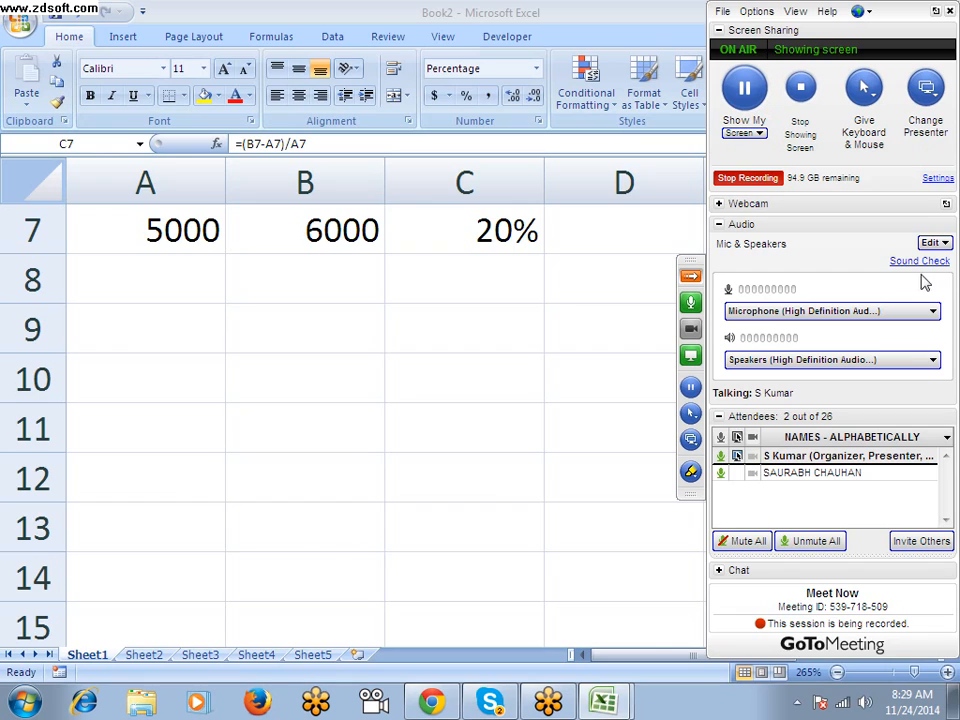
left_click(181, 300)
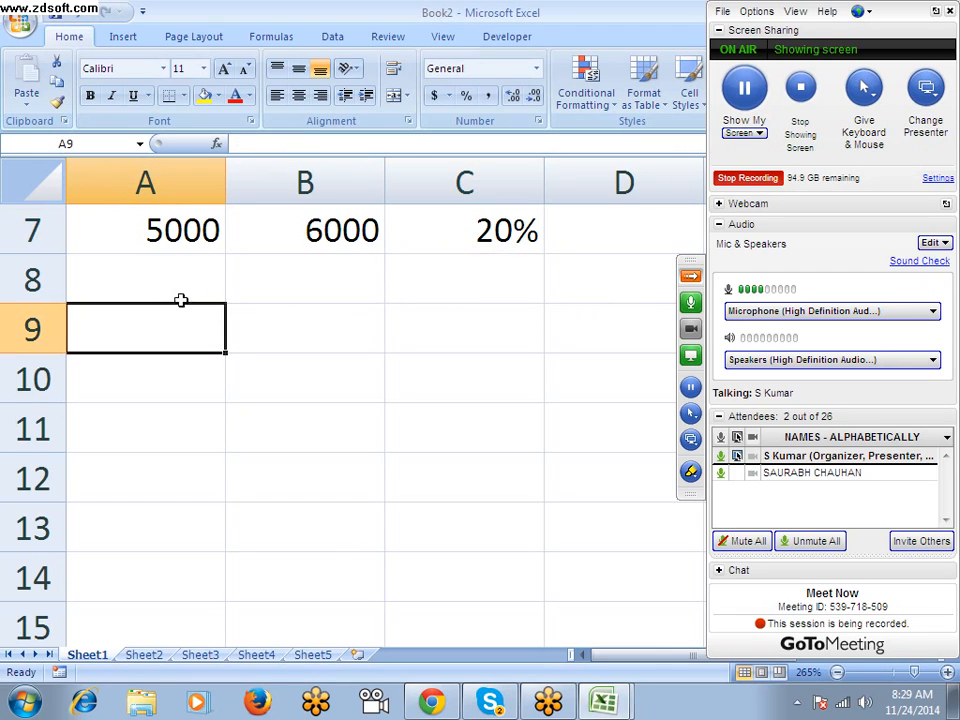
type("P")
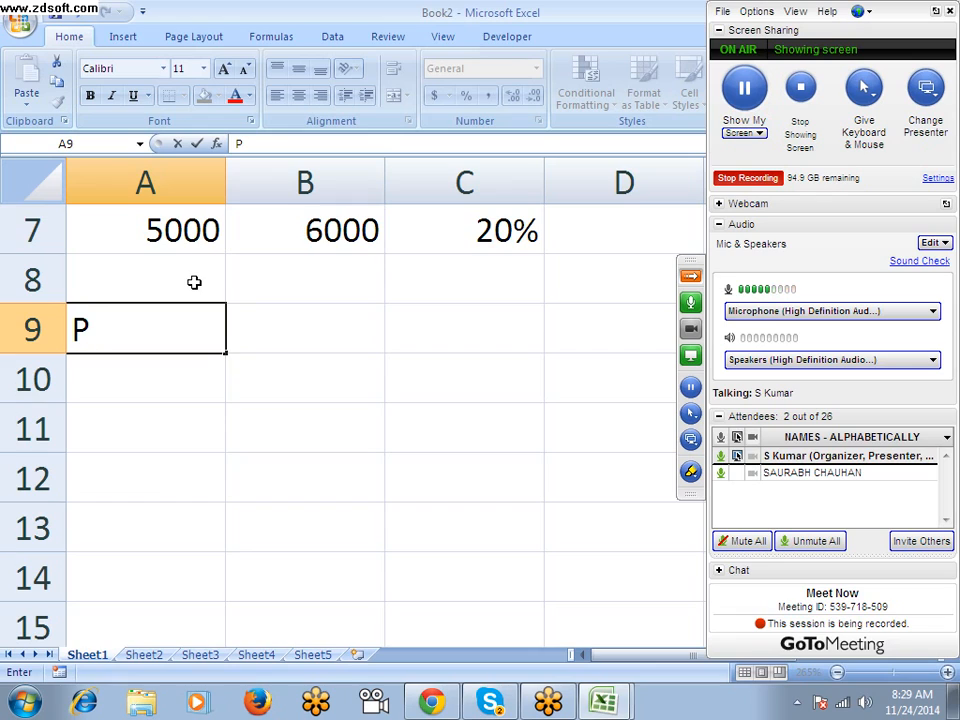
key("Return")
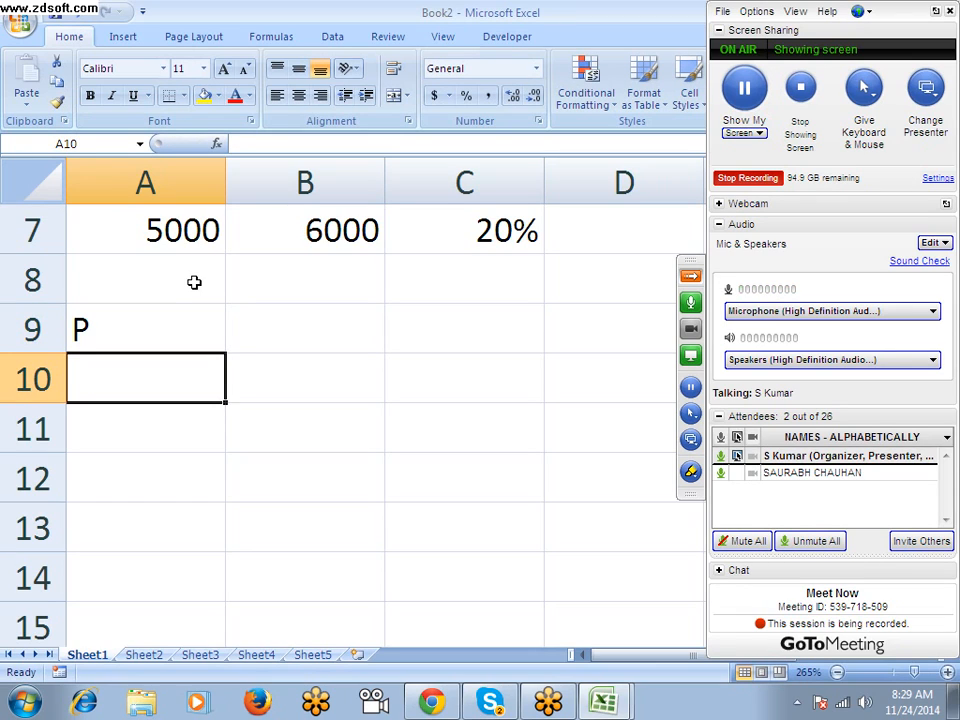
key("Up")
key("Right")
type("100")
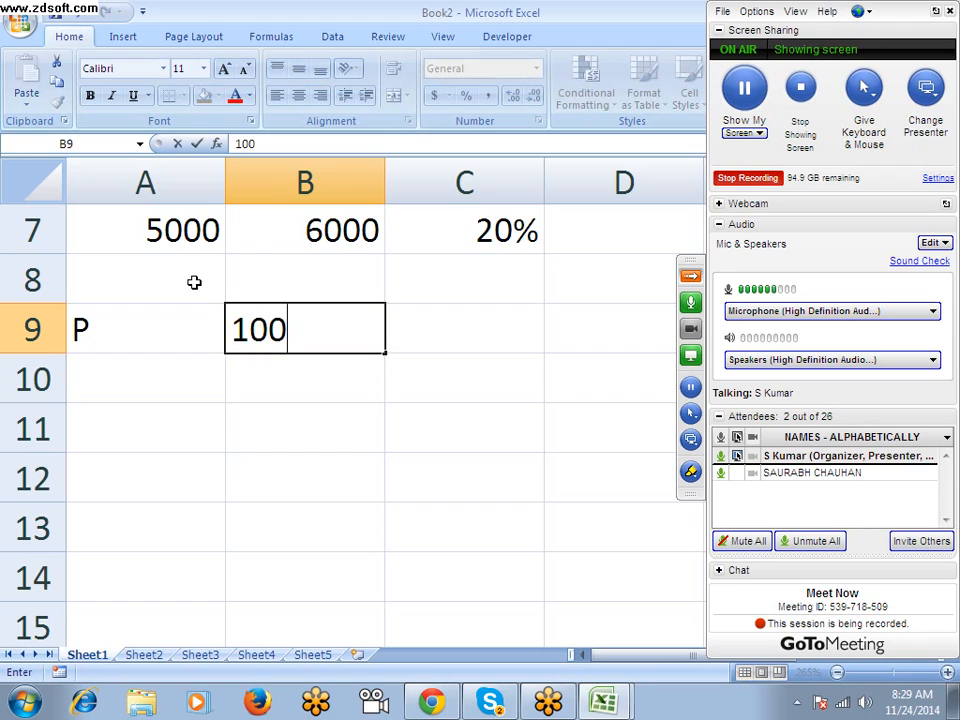
type("0")
key("Return")
Enter the label R in A10 with the rate 12% in B10.
key("Left")
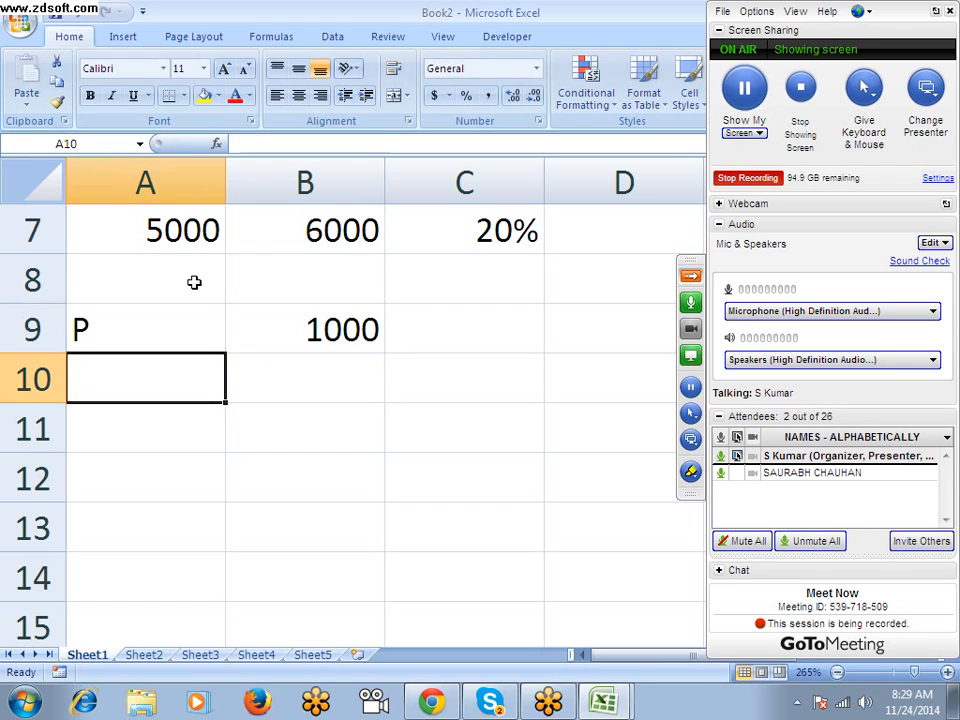
type("R")
key("Tab")
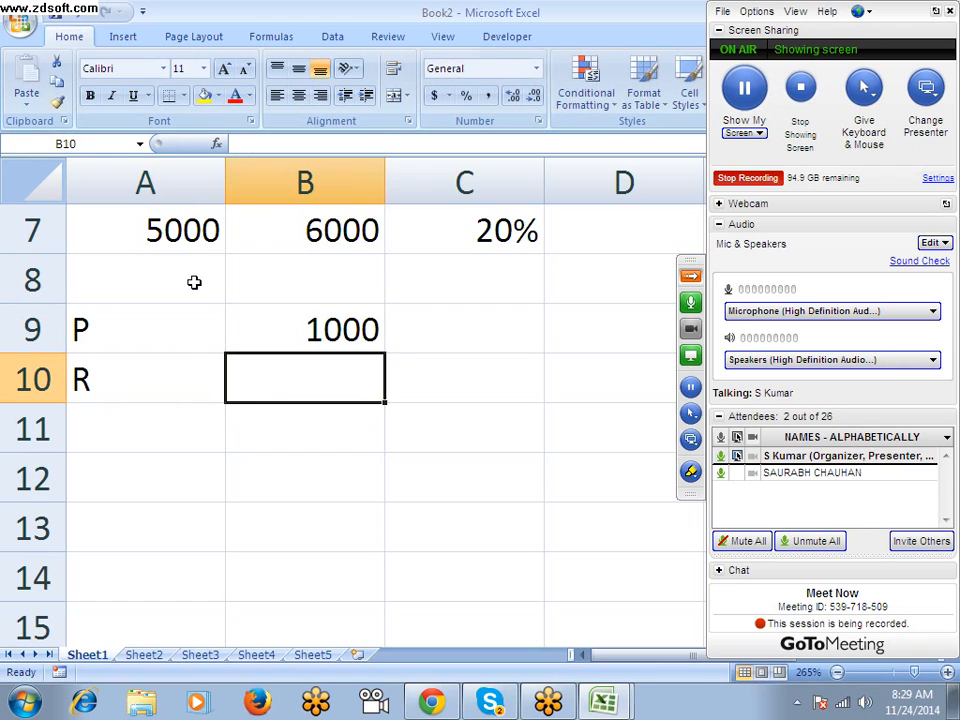
type("12%")
key("Return")
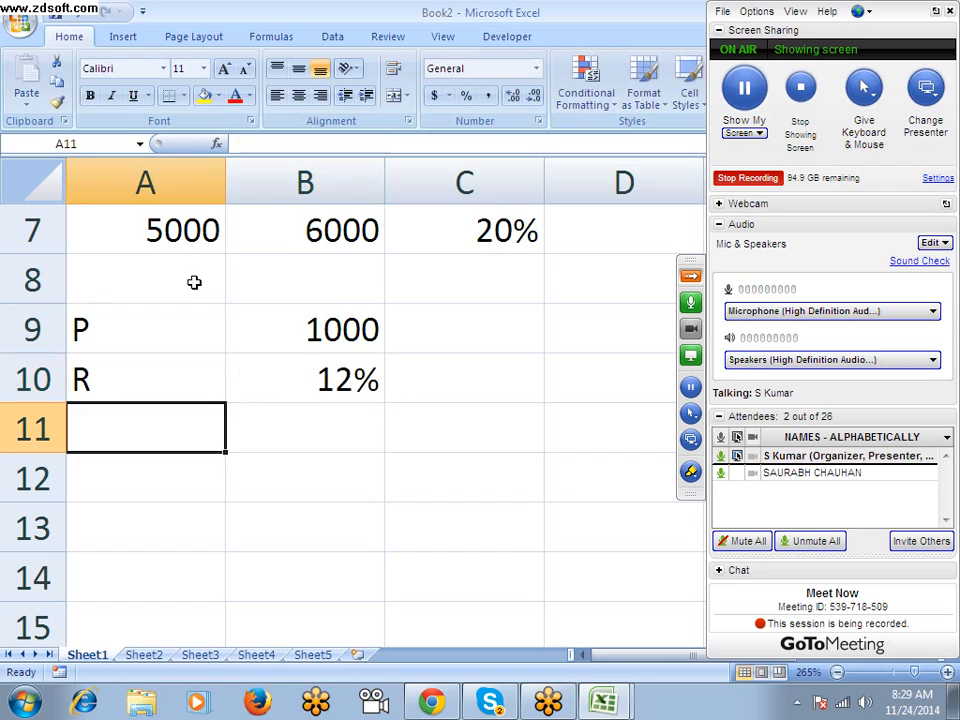
Enter the label T in A11 with the value 4 in B11, and the label A in A12.
type("T")
key("Tab")
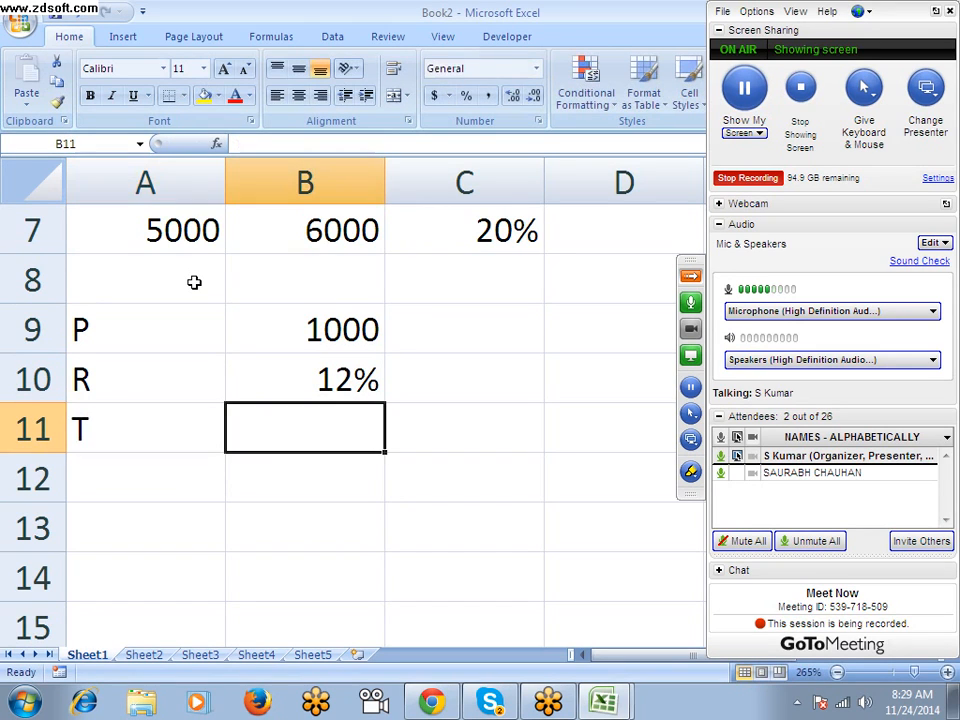
type("4")
key("Return")
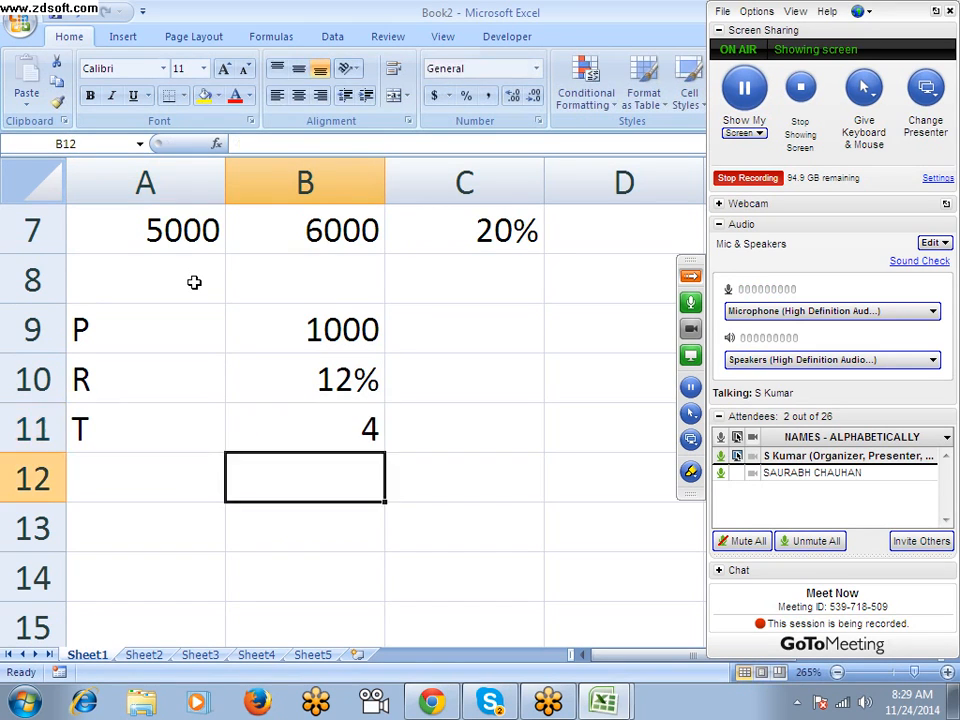
type("A")
key("Tab")
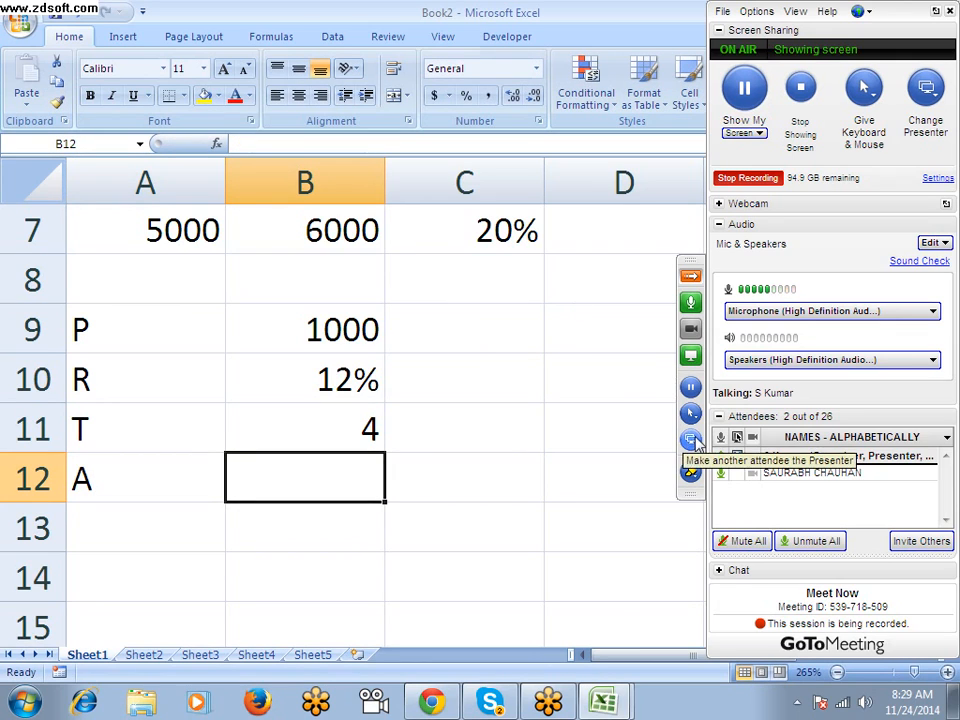
Sketch the compound interest formula A = P(1+R/N)^(T×N) with the GoToMeeting pen around row 7, and return to normal non-drawing mode.
left_click(692, 470)
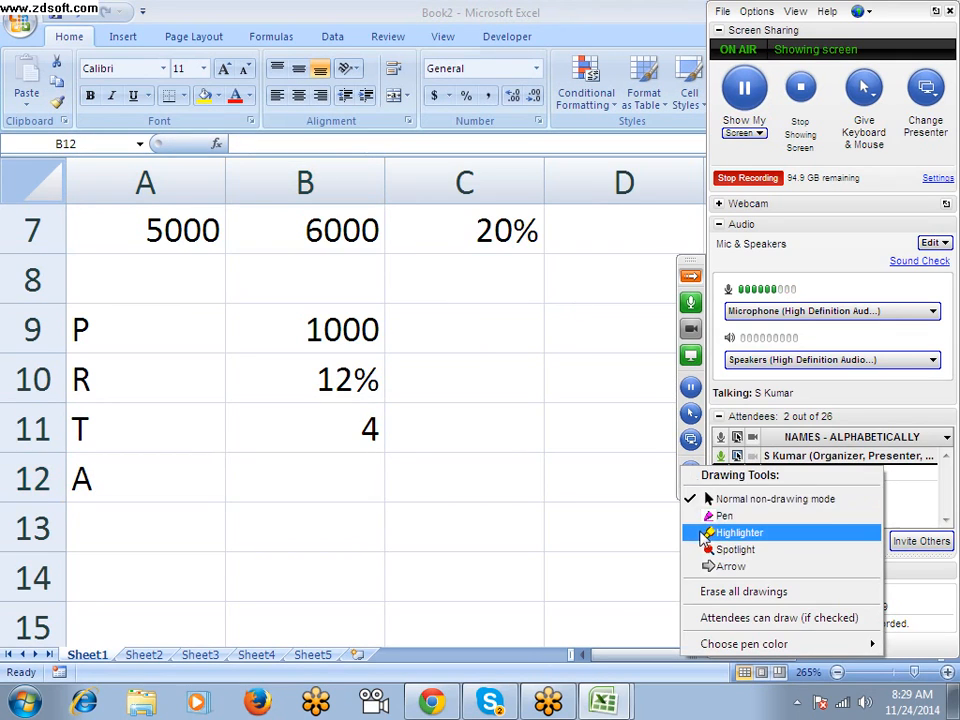
left_click(722, 516)
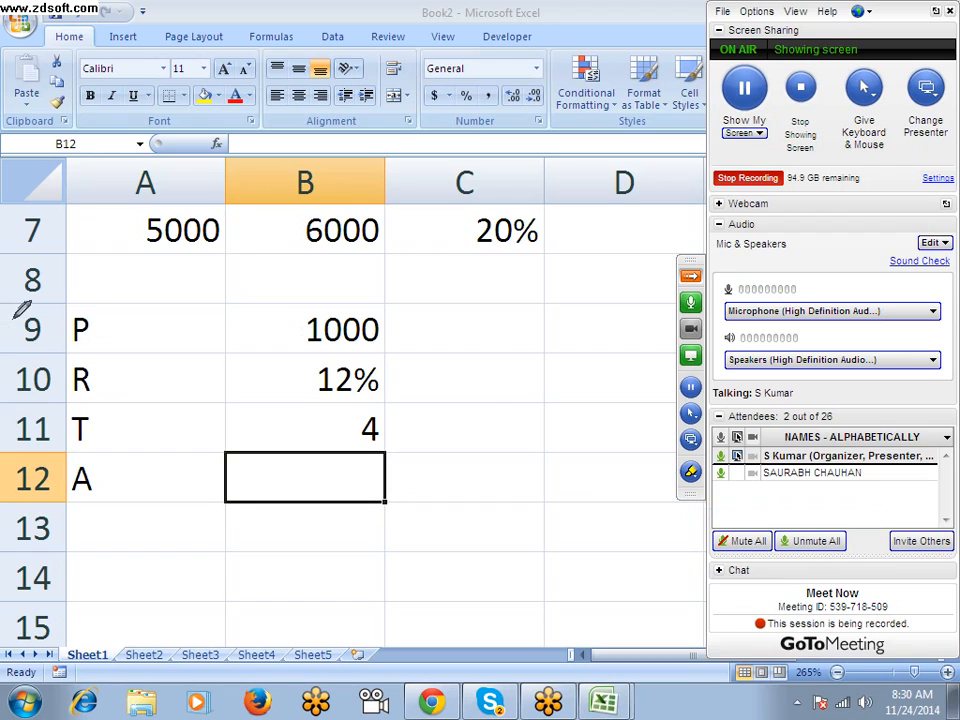
mouse_move(92, 240)
left_mouse_down()
mouse_move(93, 197)
mouse_move(120, 199)
mouse_move(94, 214)
left_mouse_up()
mouse_move(6, 243)
left_mouse_down()
mouse_move(20, 196)
mouse_move(34, 243)
mouse_move(40, 216)
mouse_move(50, 237)
left_mouse_up()
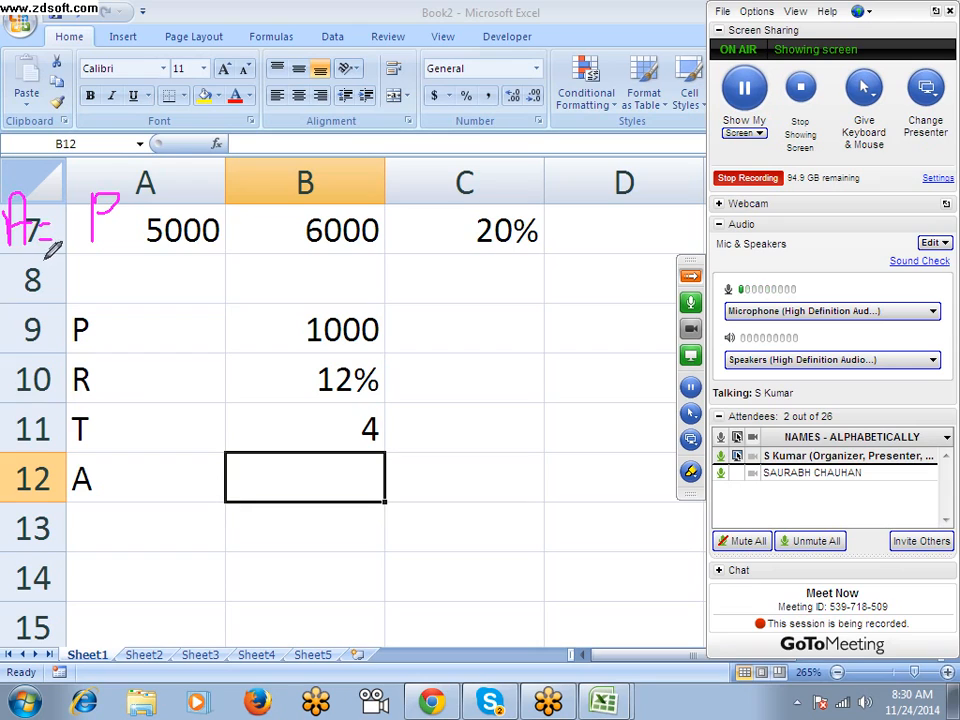
mouse_move(157, 211)
left_mouse_down()
mouse_move(146, 196)
mouse_move(178, 253)
mouse_move(224, 262)
left_mouse_up()
mouse_move(197, 198)
left_mouse_down()
mouse_move(197, 226)
mouse_move(252, 211)
mouse_move(236, 220)
mouse_move(283, 232)
mouse_move(306, 197)
mouse_move(266, 289)
mouse_move(304, 284)
mouse_move(304, 250)
left_mouse_up()
mouse_move(310, 162)
left_mouse_down()
mouse_move(366, 284)
mouse_move(375, 161)
mouse_move(418, 167)
mouse_move(437, 143)
mouse_move(474, 168)
mouse_move(496, 143)
mouse_move(530, 146)
left_mouse_up()
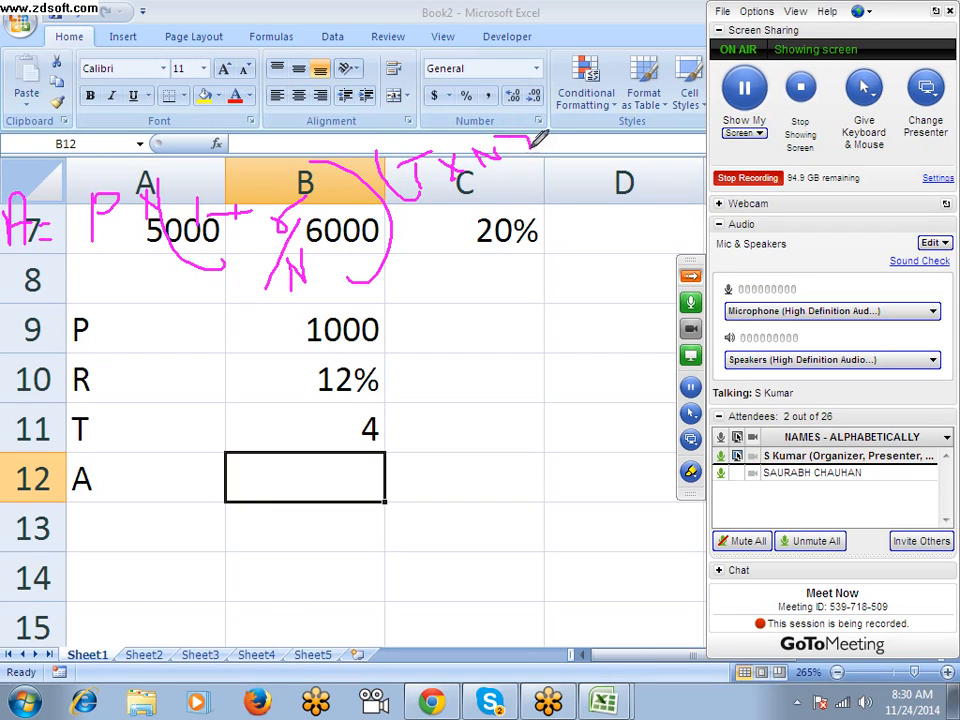
right_click(532, 260)
left_click(560, 293)
Enter the label N in C9 with the number of compounding periods, 12, below it in C10.
left_click(432, 325)
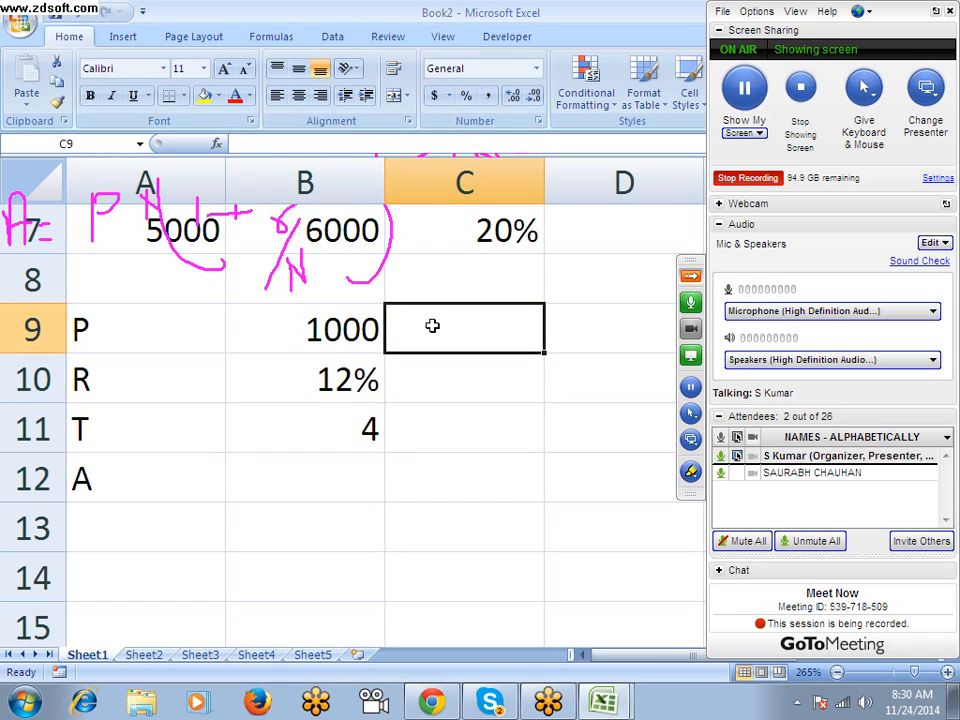
type("N")
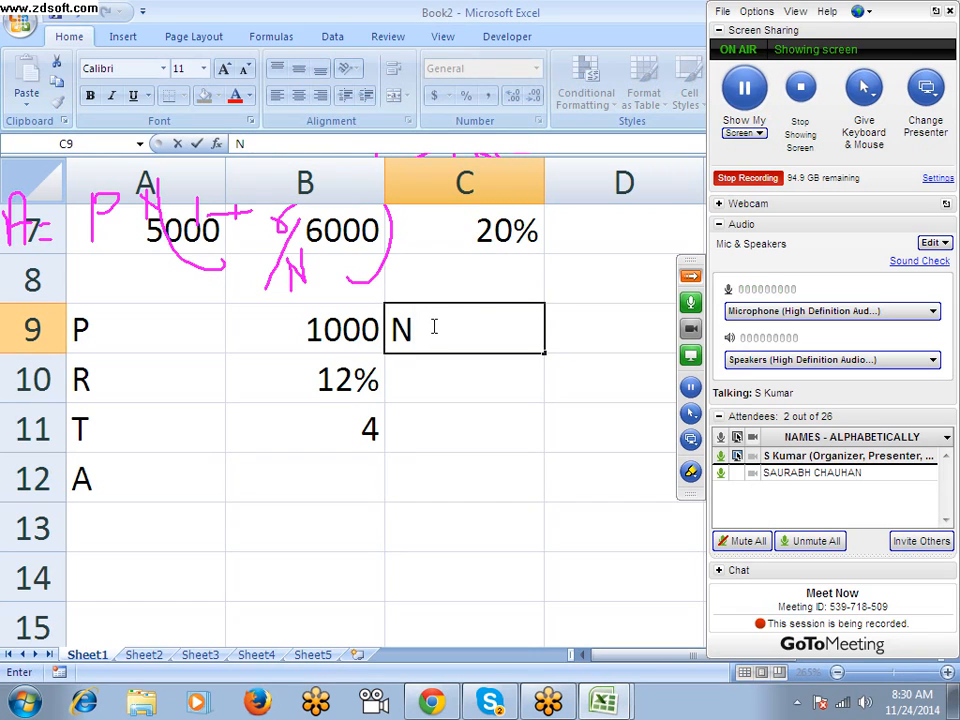
key("Tab")
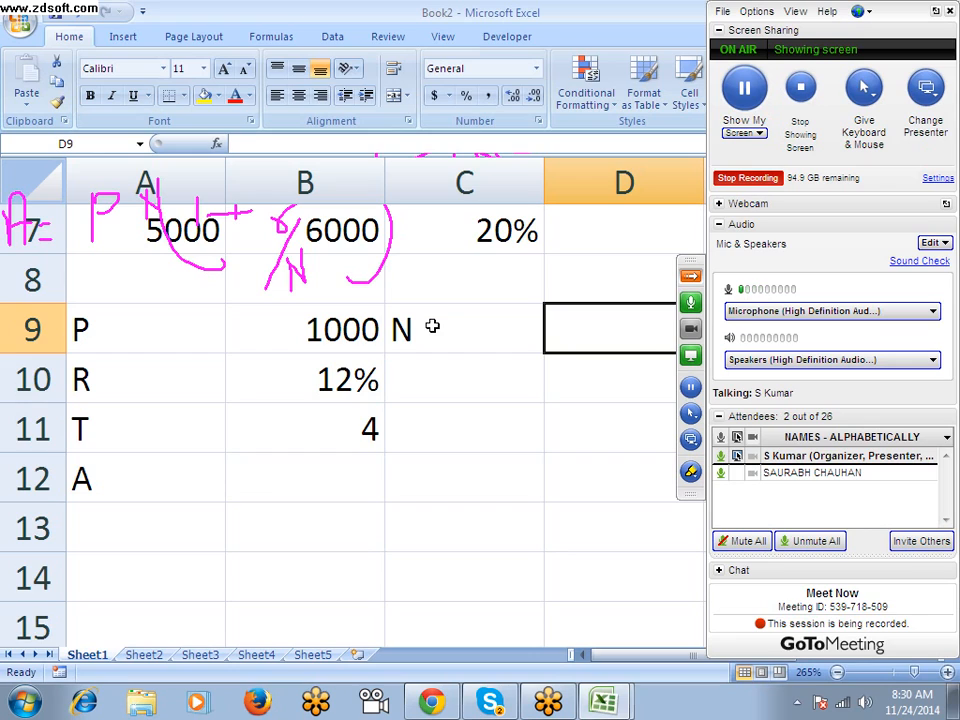
left_click(400, 371)
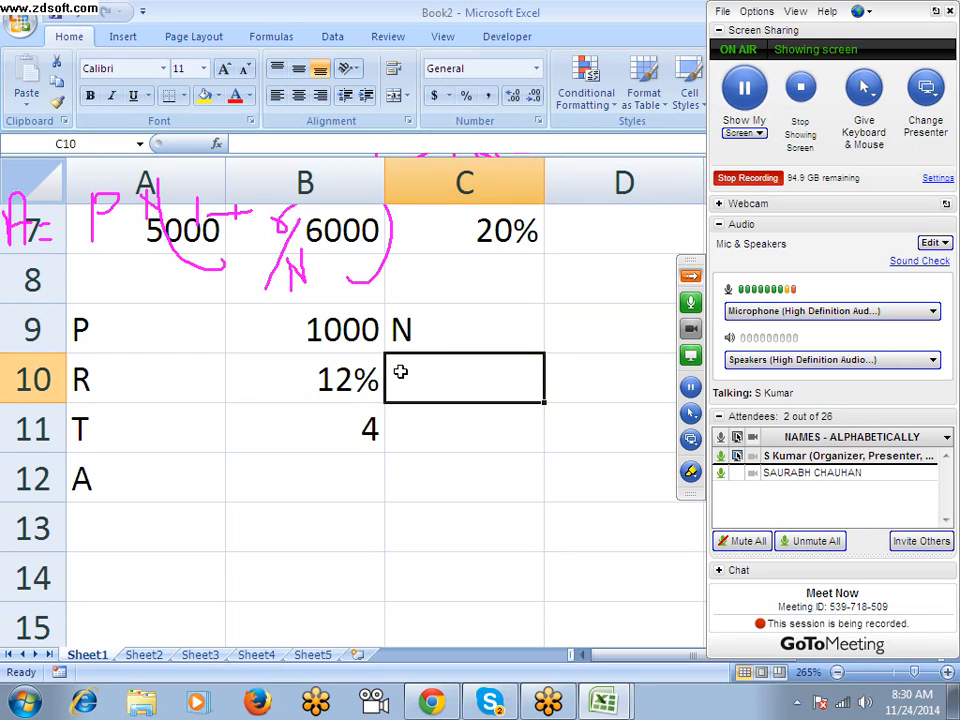
type("12")
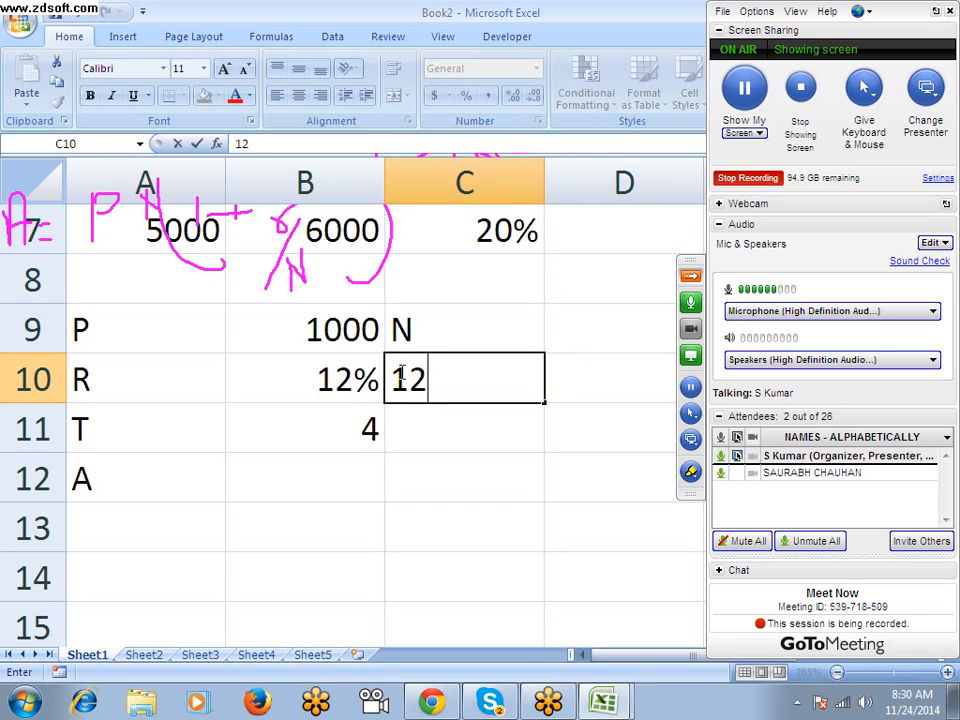
key("Return")
left_click(400, 371)
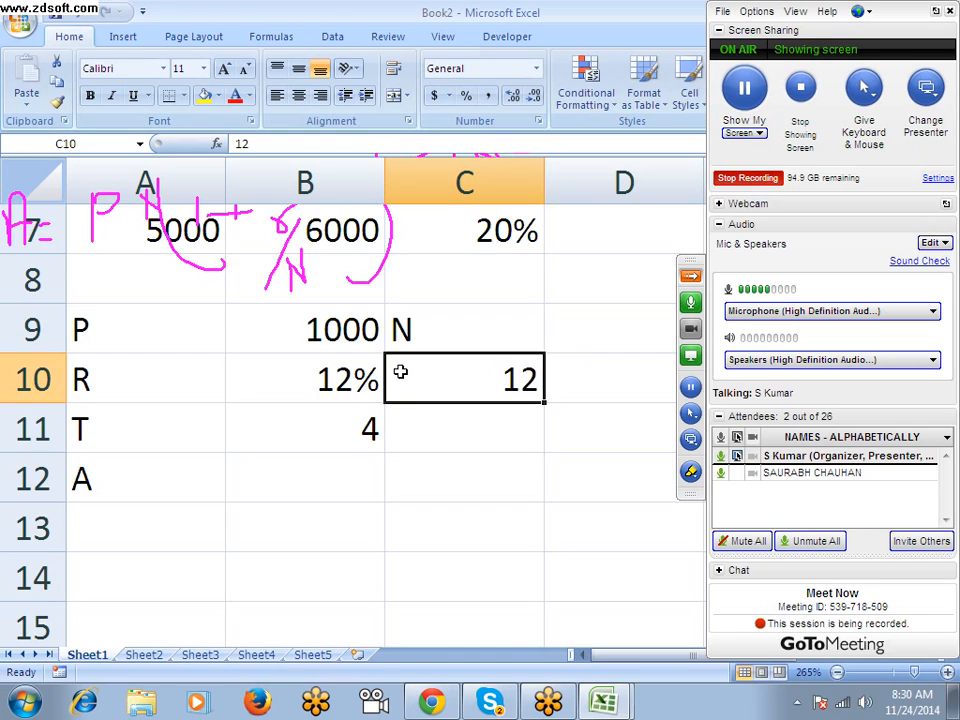
key("Down")
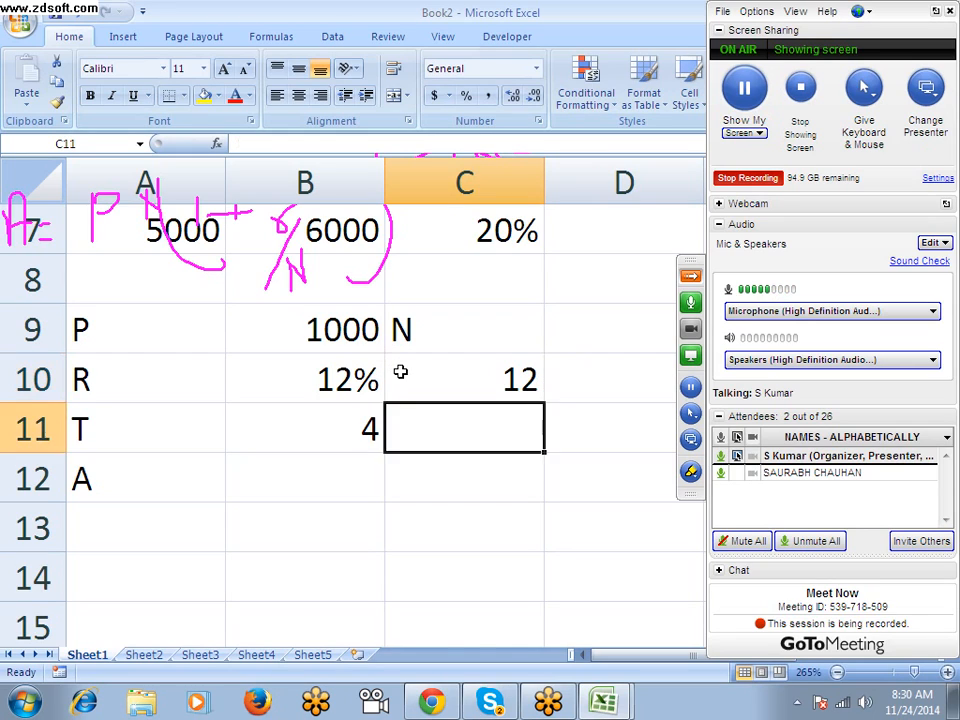
key("Down")
key("Left")
type("=")
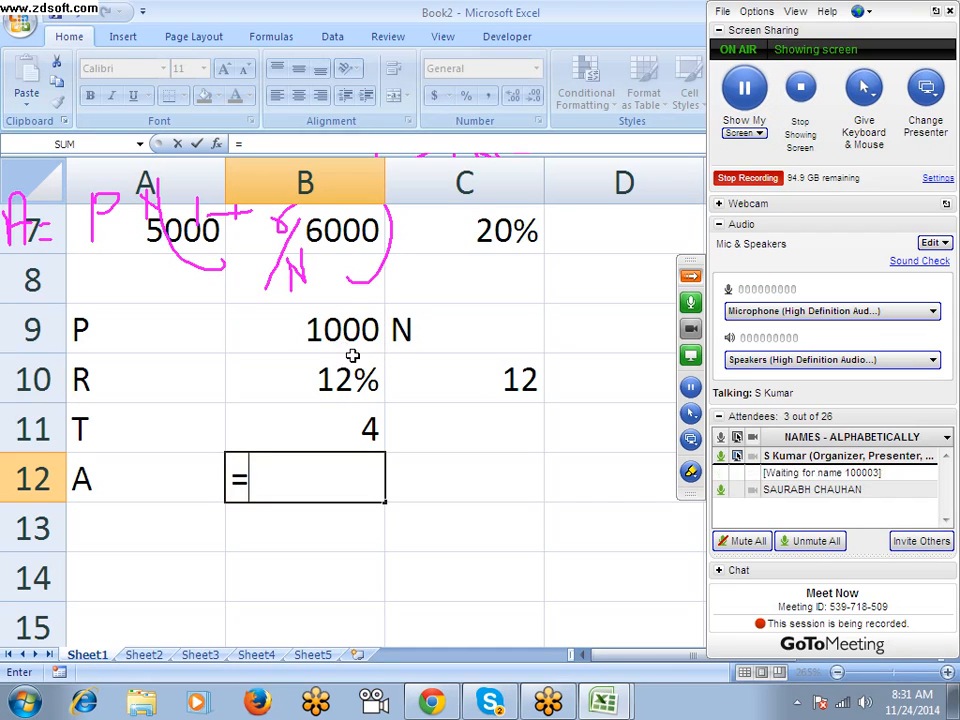
type("`")
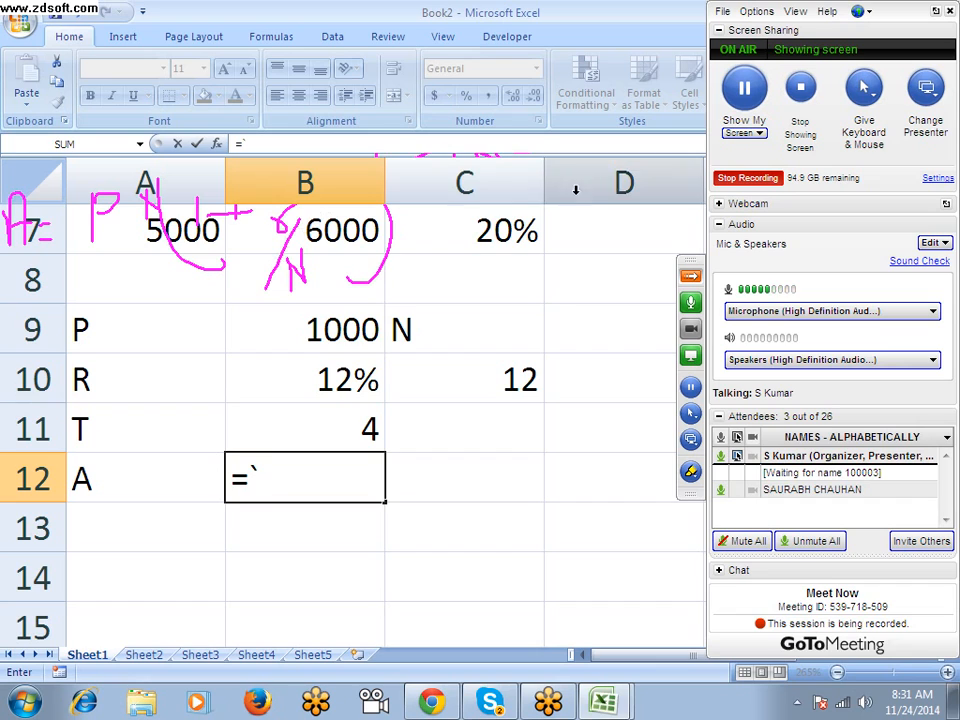
key("Return")
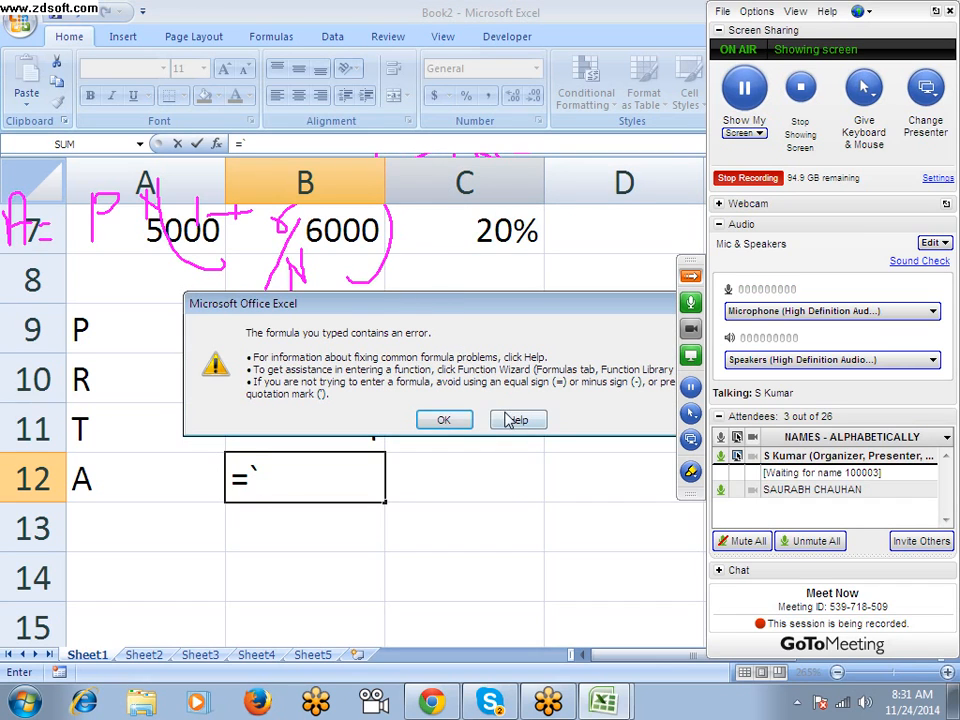
key("Return")
key("Escape")
left_click(402, 178)
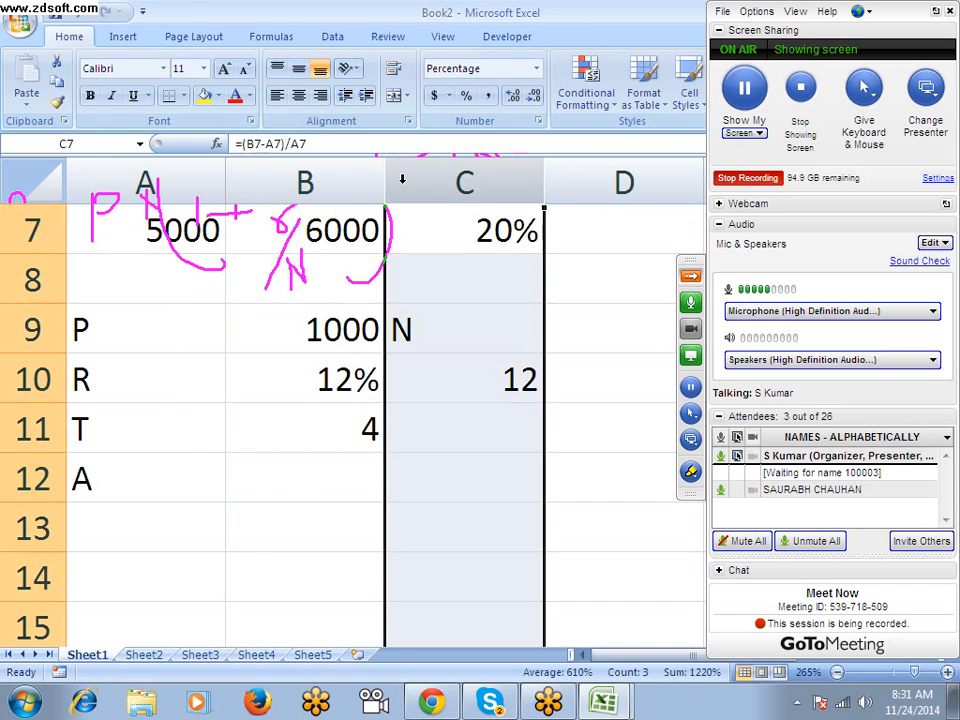
left_click(321, 408)
left_click(313, 180)
left_click(262, 412)
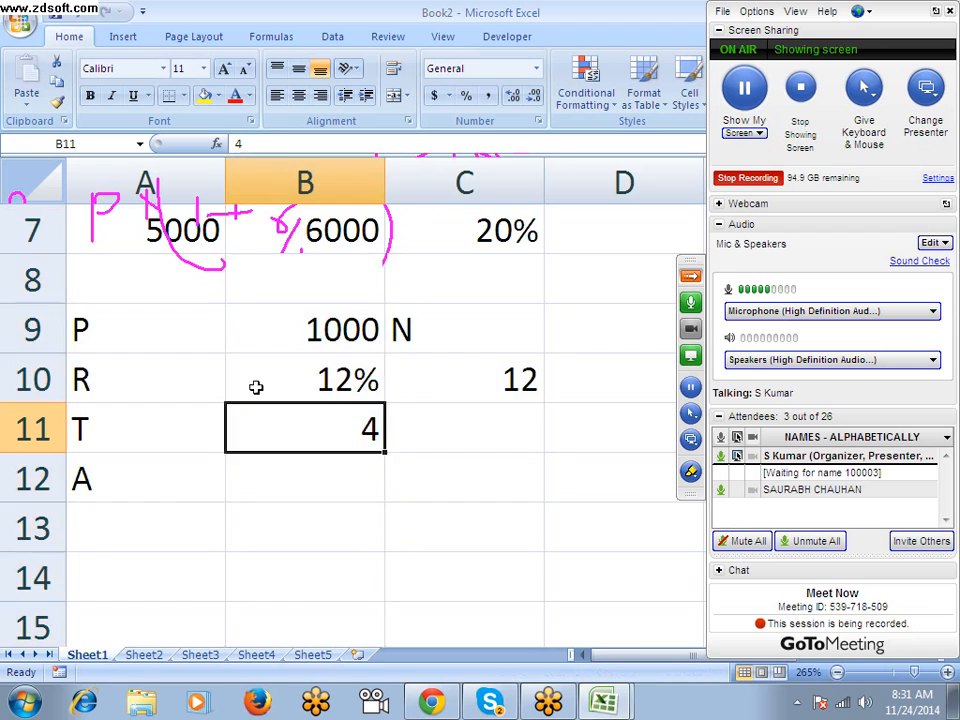
left_click(189, 180)
left_click(253, 411)
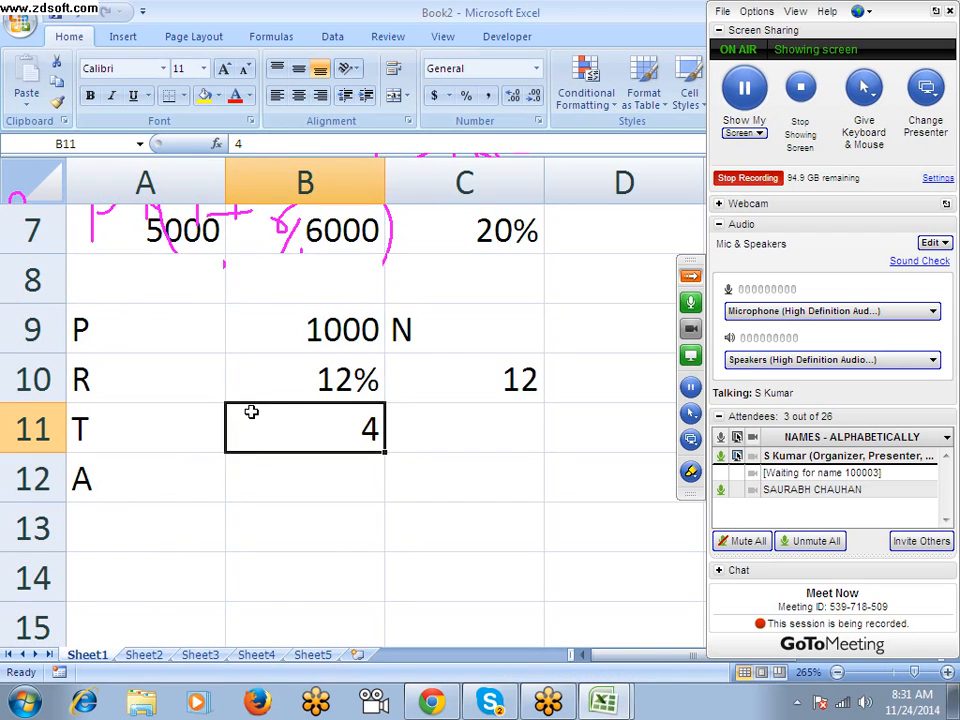
left_click(10, 215)
left_click(465, 428)
Sketch the compound interest formula P×(1+R/N)^(T×N) with the GoToMeeting pen above the worksheet grid, and return to normal non-drawing mode.
left_click(690, 471)
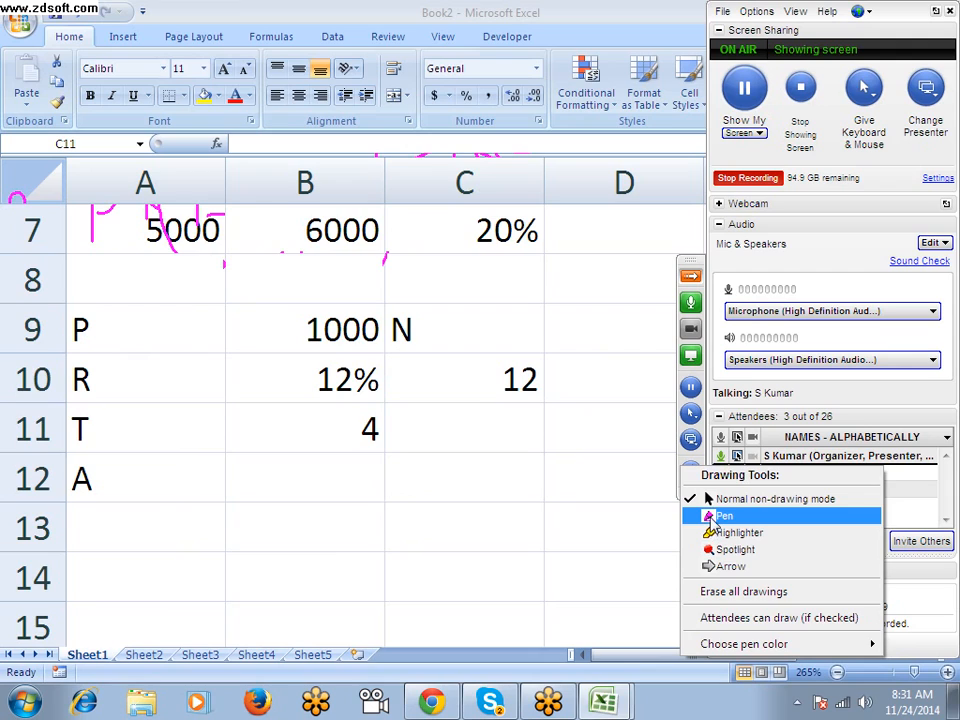
left_click(722, 516)
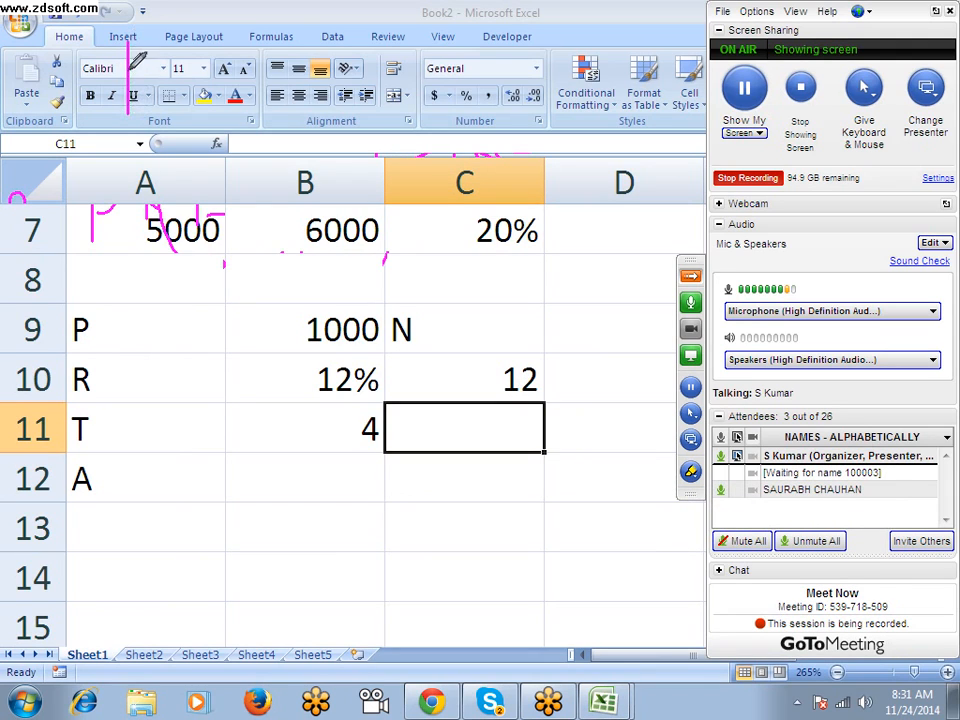
mouse_move(130, 43)
left_mouse_down()
mouse_move(129, 81)
mouse_move(175, 97)
mouse_move(169, 114)
left_mouse_up()
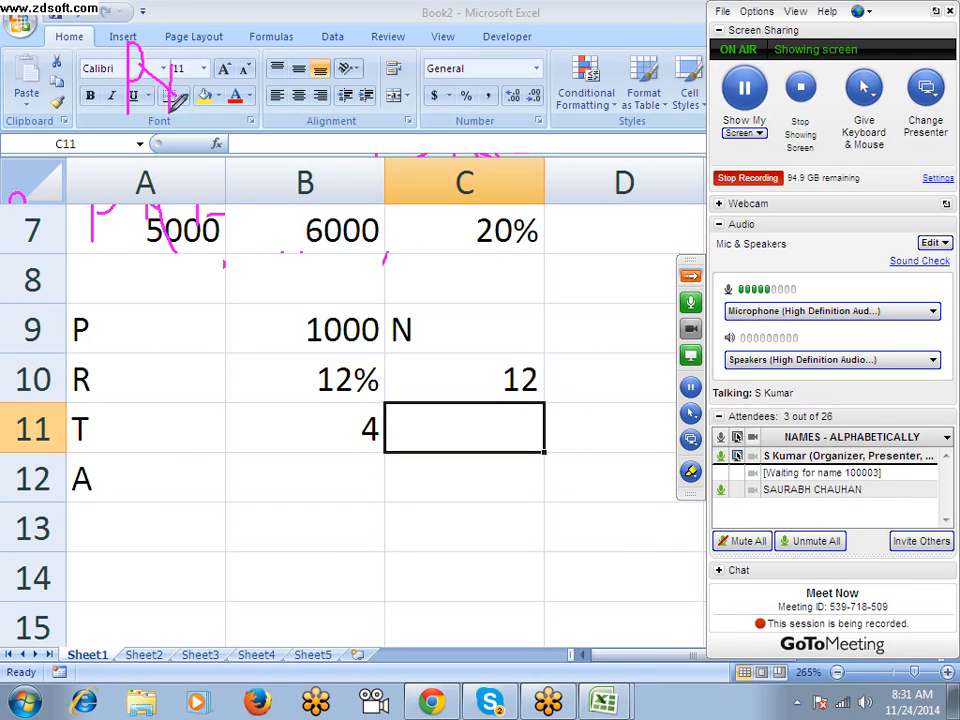
mouse_move(209, 55)
left_mouse_down()
mouse_move(246, 73)
mouse_move(264, 69)
mouse_move(255, 84)
mouse_move(291, 58)
mouse_move(274, 113)
mouse_move(287, 131)
mouse_move(302, 120)
mouse_move(302, 128)
left_mouse_up()
left_click_drag(303, 50, 328, 116)
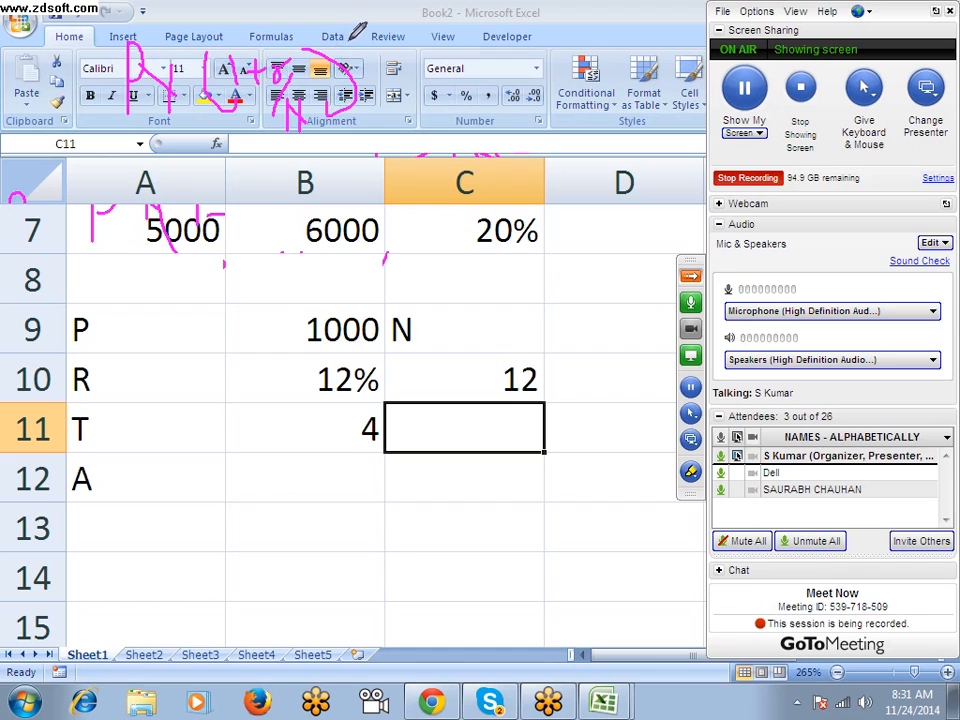
mouse_move(357, 44)
left_mouse_down()
mouse_move(407, 46)
mouse_move(423, 76)
mouse_move(424, 36)
mouse_move(470, 45)
mouse_move(454, 67)
left_mouse_up()
mouse_move(476, 35)
left_mouse_down()
mouse_move(480, 51)
mouse_move(489, 47)
left_mouse_up()
mouse_move(489, 24)
left_mouse_down()
mouse_move(489, 43)
mouse_move(498, 19)
mouse_move(485, 62)
left_mouse_up()
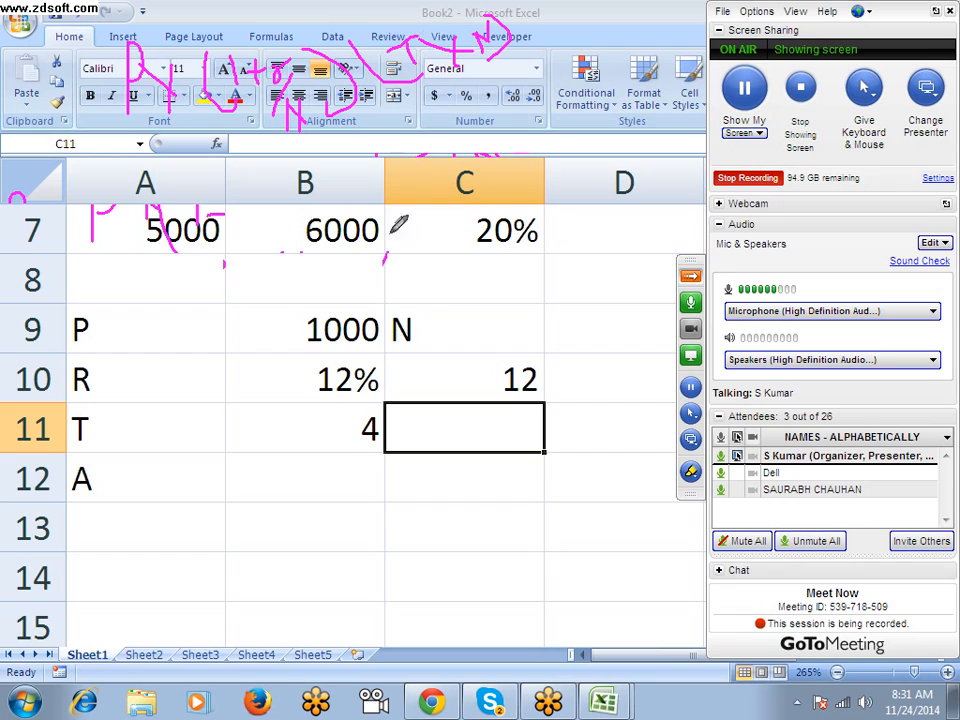
right_click(310, 405)
left_click(333, 440)
Try the formula =B10+1 in B12, and clear the cell.
left_click(199, 493)
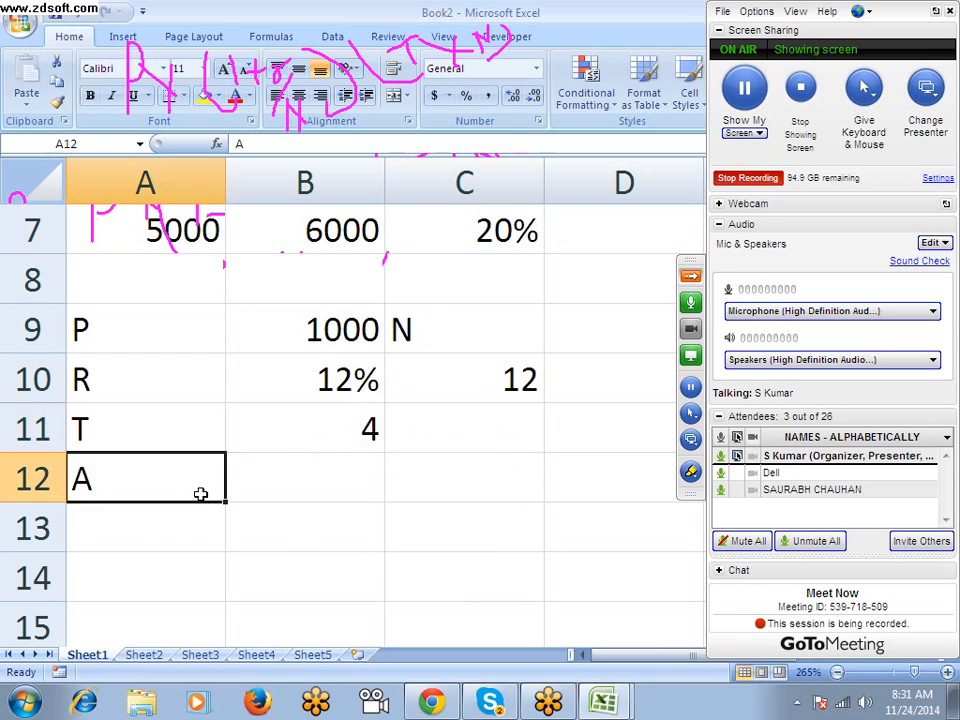
left_click(270, 495)
type("=")
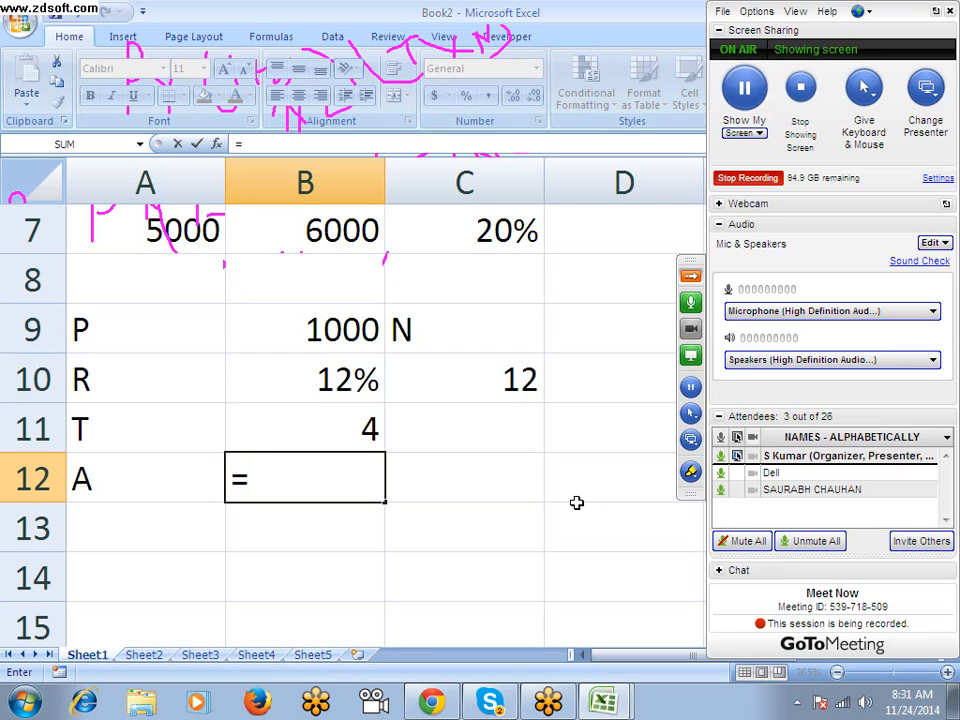
key("Escape")
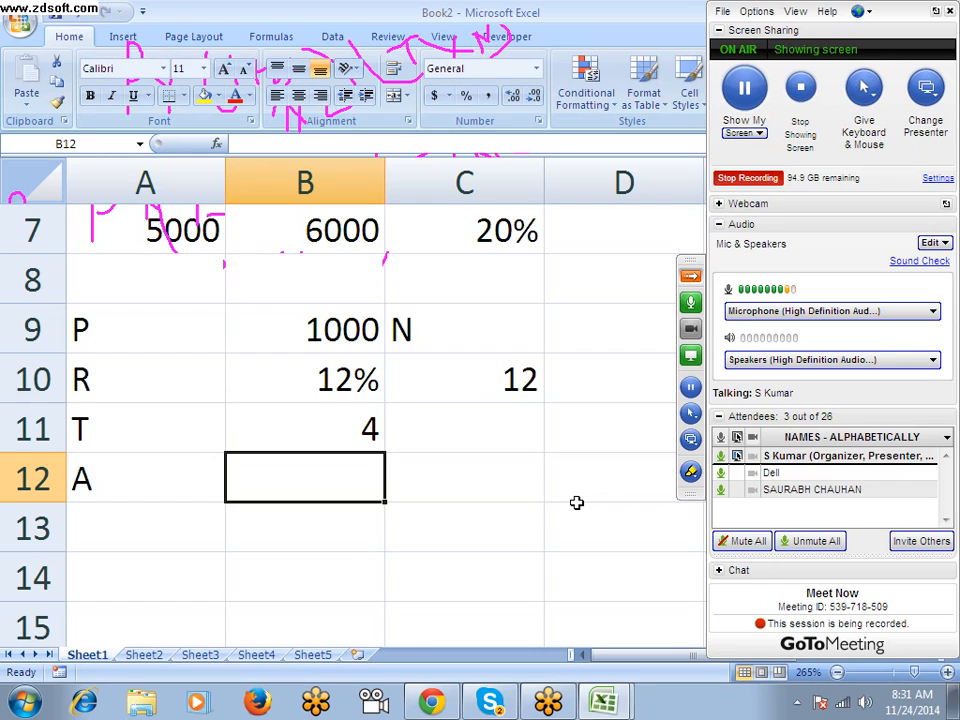
type("=")
key("Up")
key("Up")
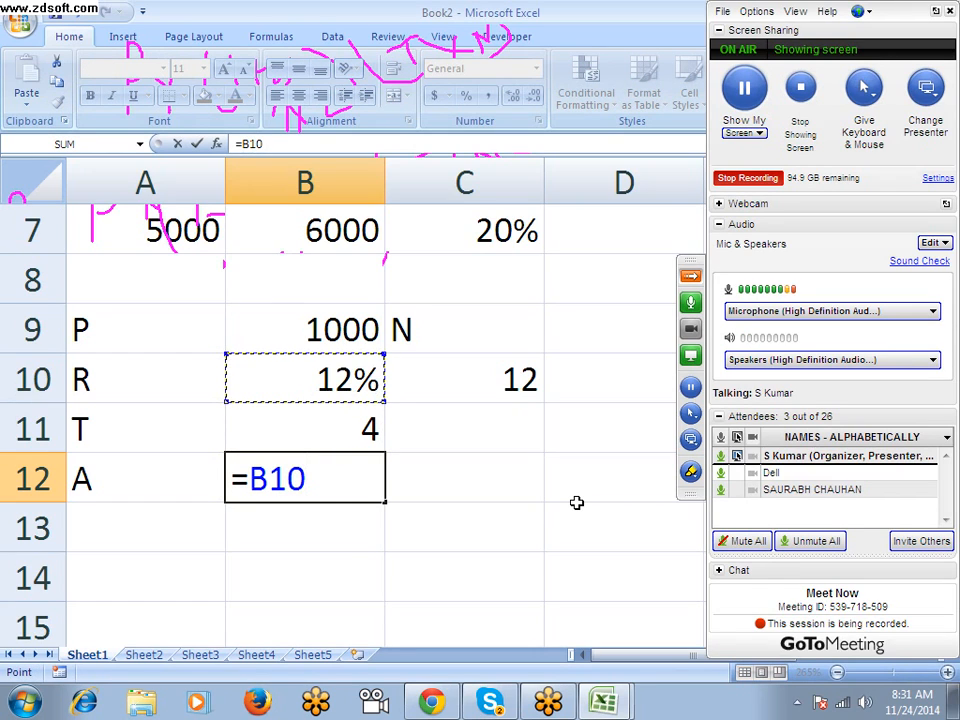
type("+1")
key("Tab")
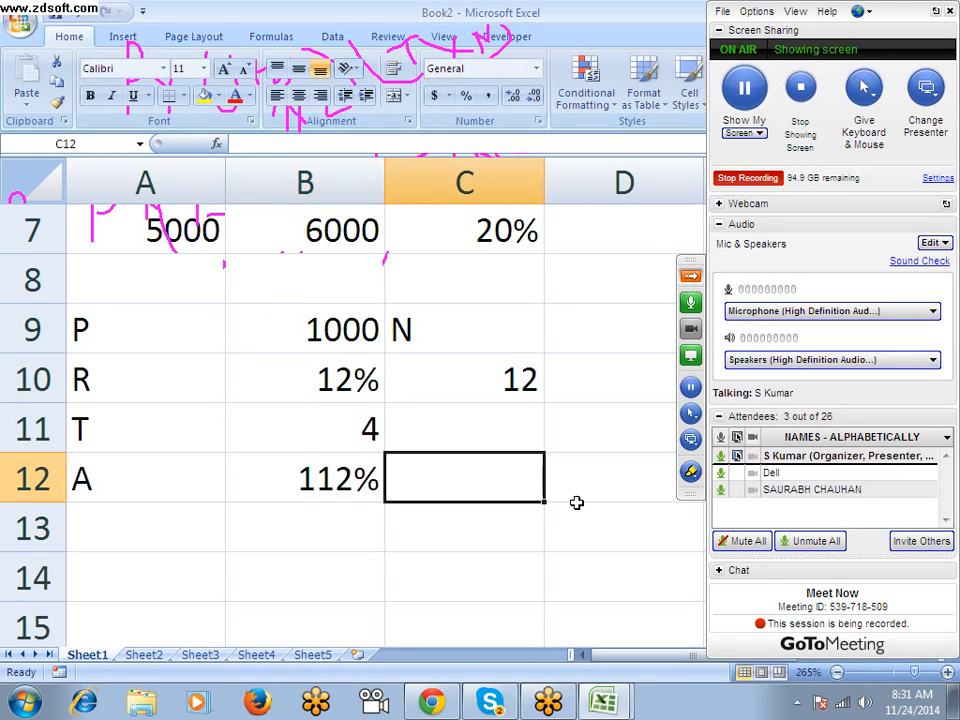
key("Left")
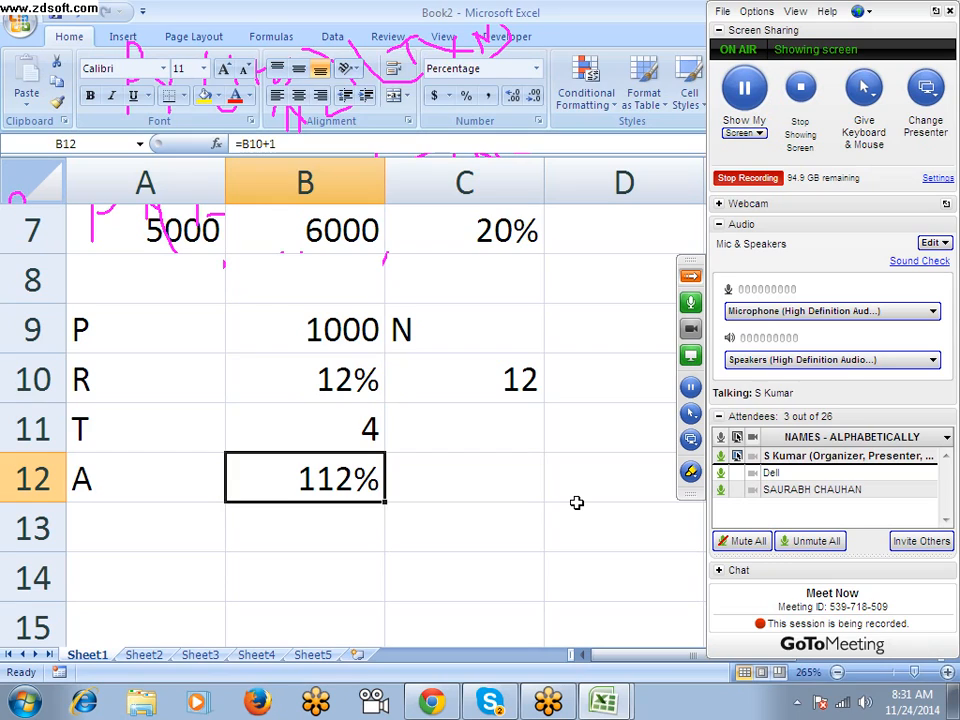
key("Delete")
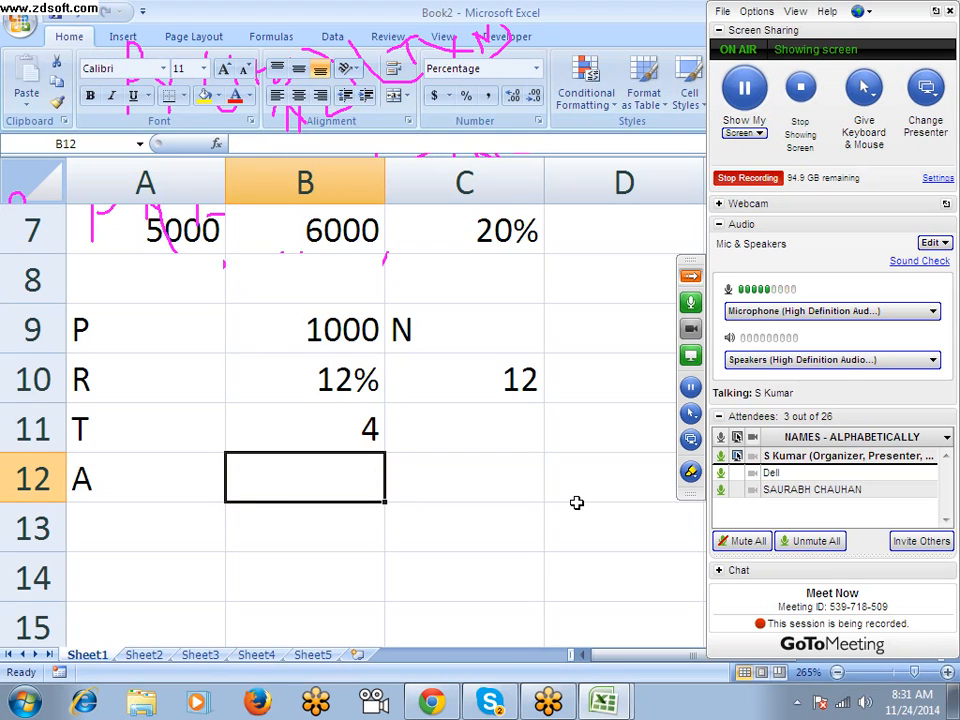
Enter the per-period growth factor formula =1+(B10/C10) in B12.
type("=1")
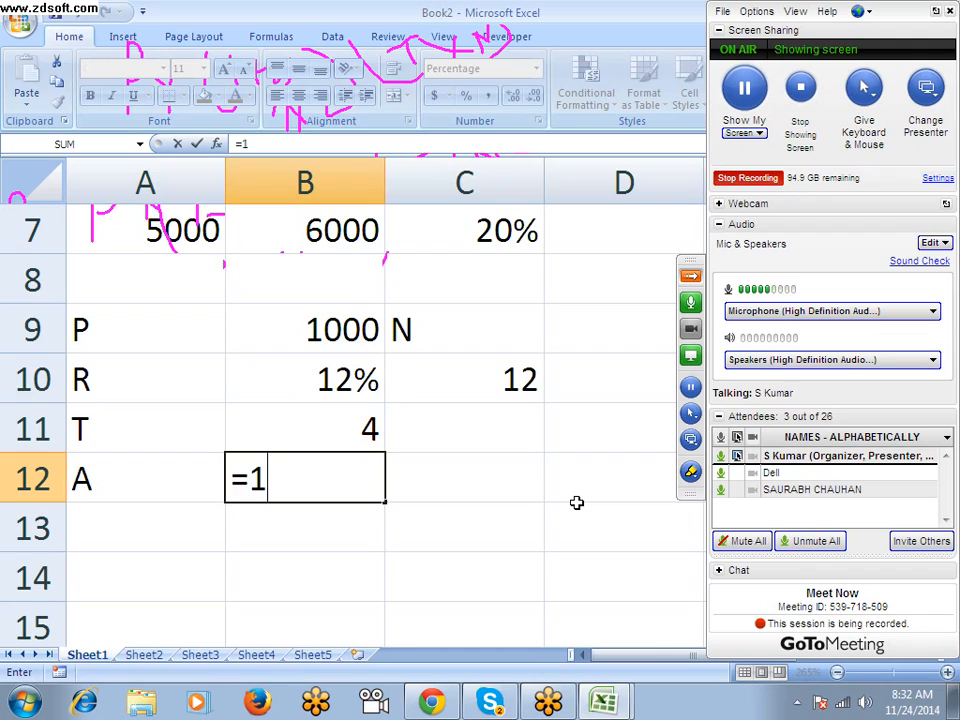
type("+(")
left_click(356, 373)
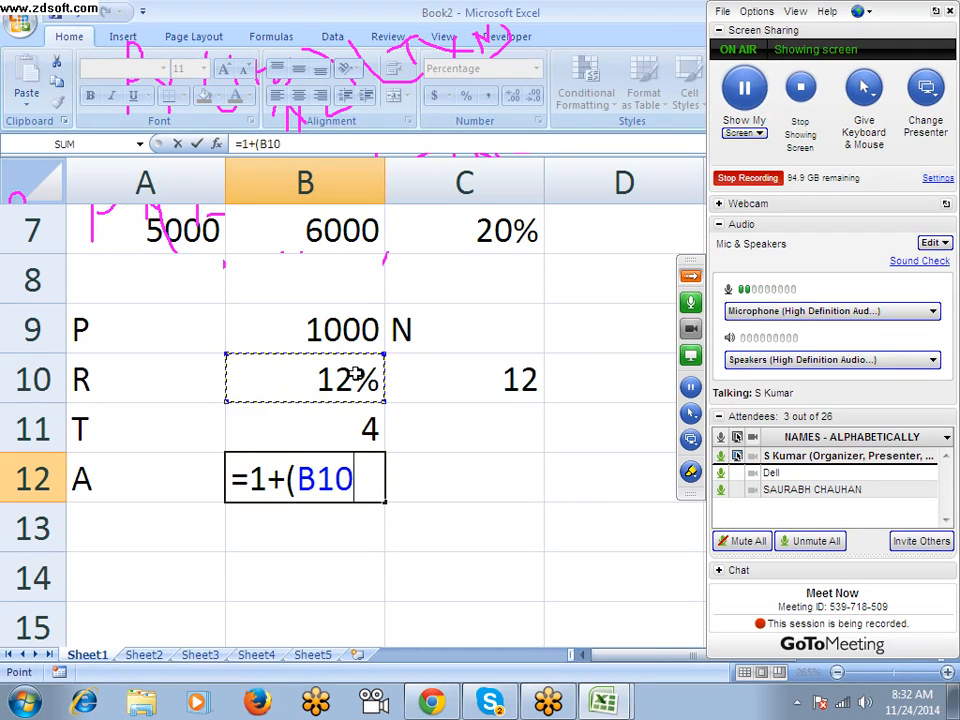
type("/")
left_click(491, 374)
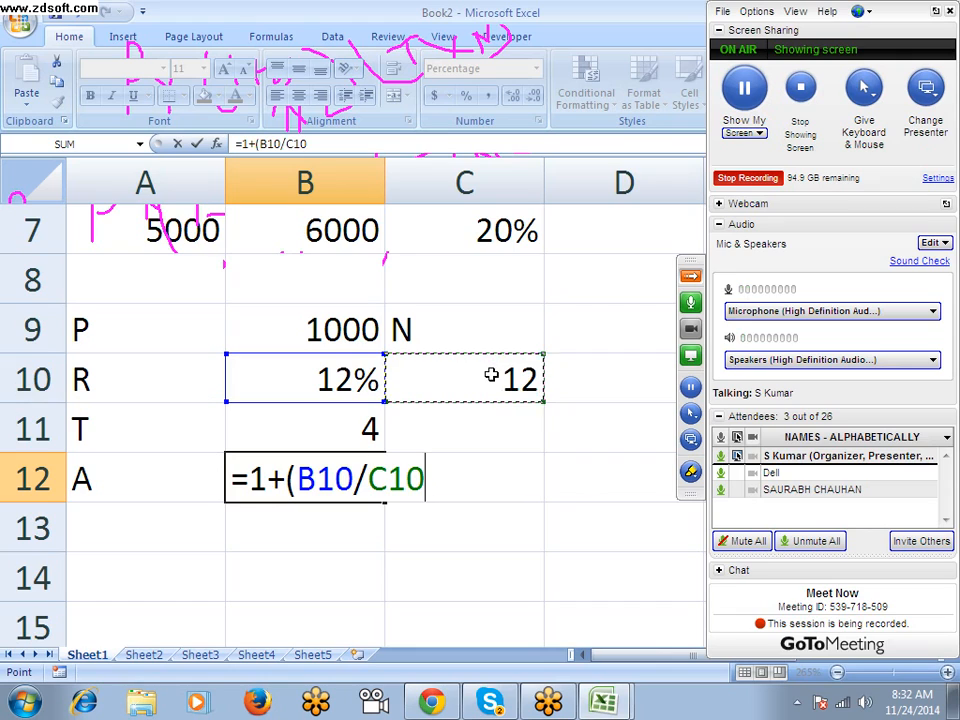
type(")")
key("Return")
key("Up")
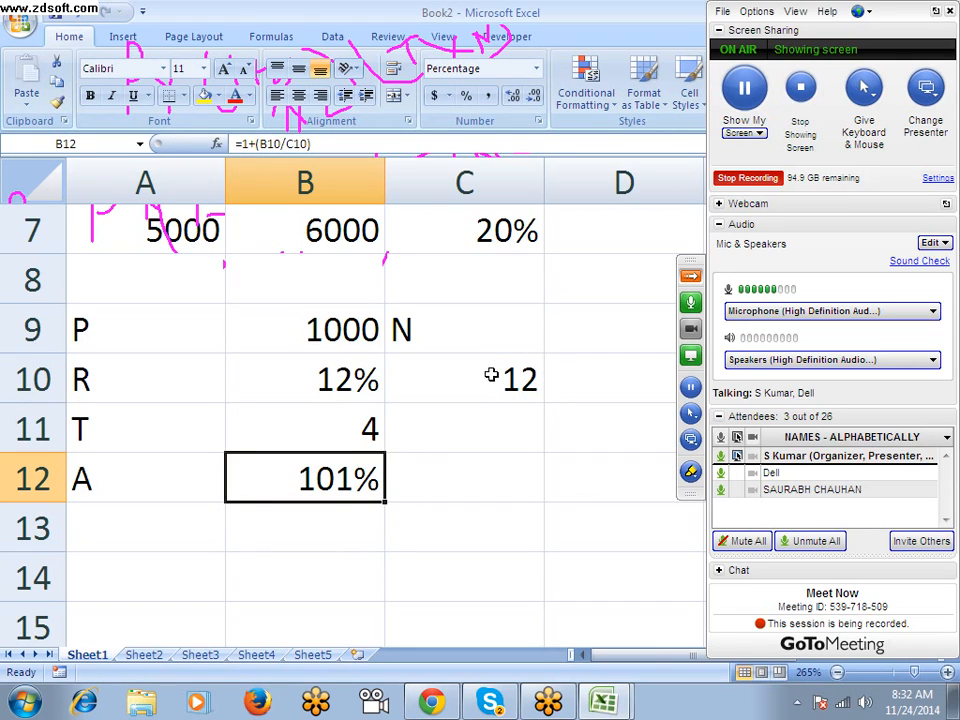
Calculate the exponent in C12 by multiplying time by compounding periods with =B11*C10.
key("Right")
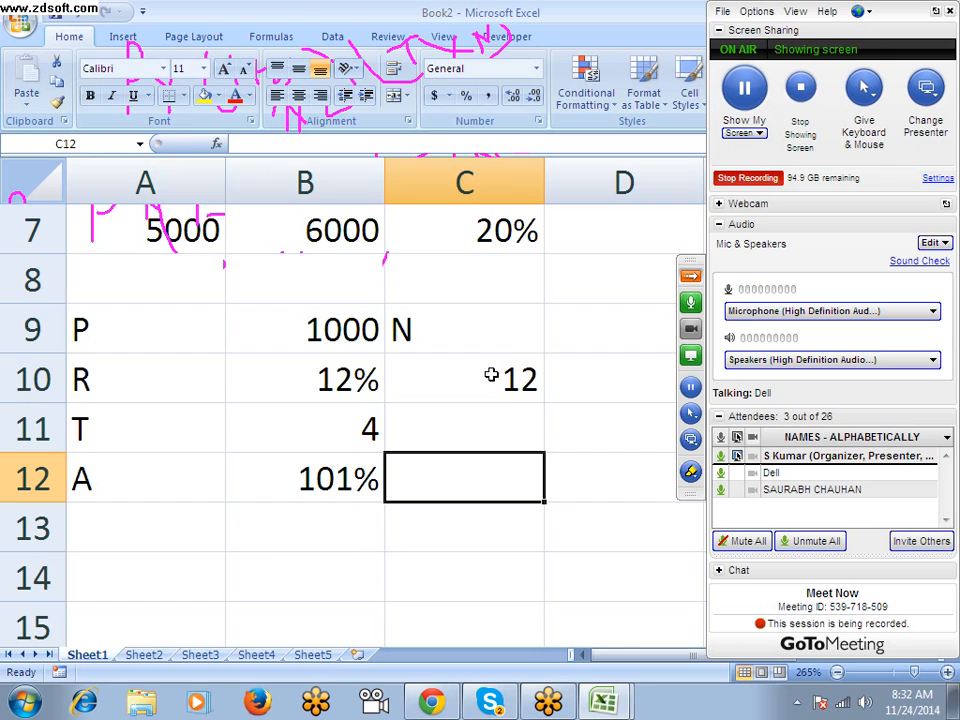
type("=")
key("Up")
key("Left")
type("*")
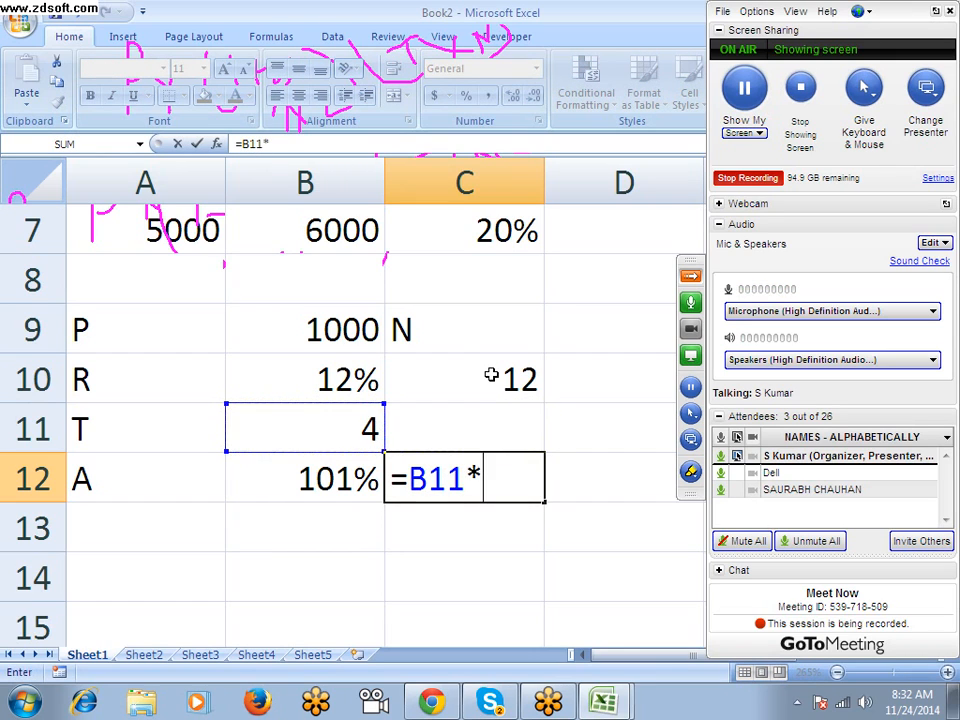
key("Up")
key("Up")
key("Return")
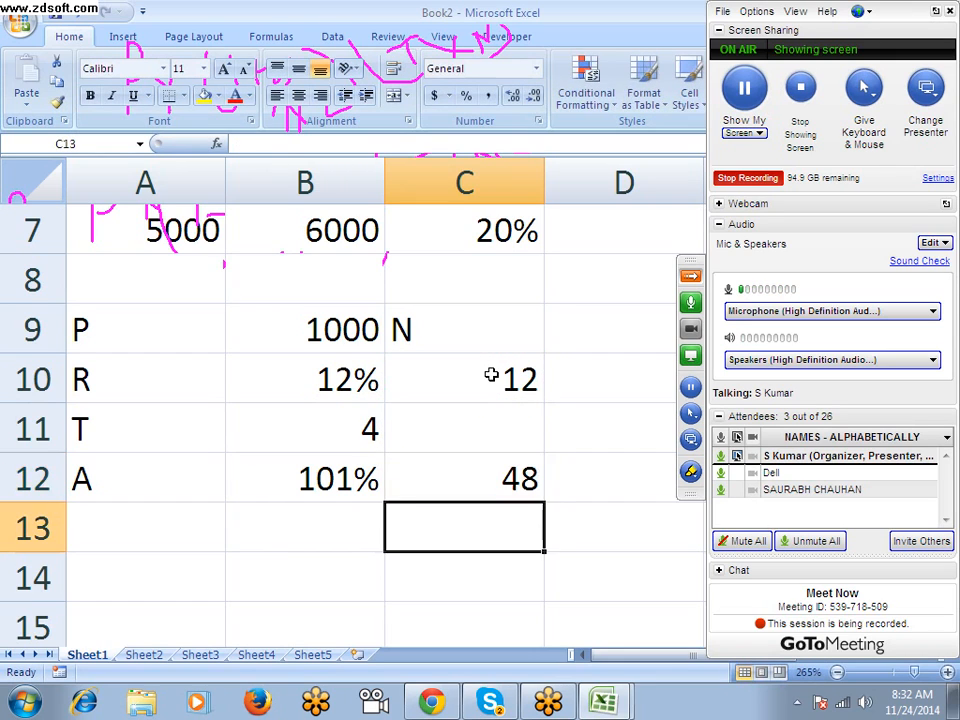
Review the rate in B10 and the compounding periods in C10 alongside the formulas in B12 and C12.
key("Up")
key("Left")
key("Up")
key("Up")
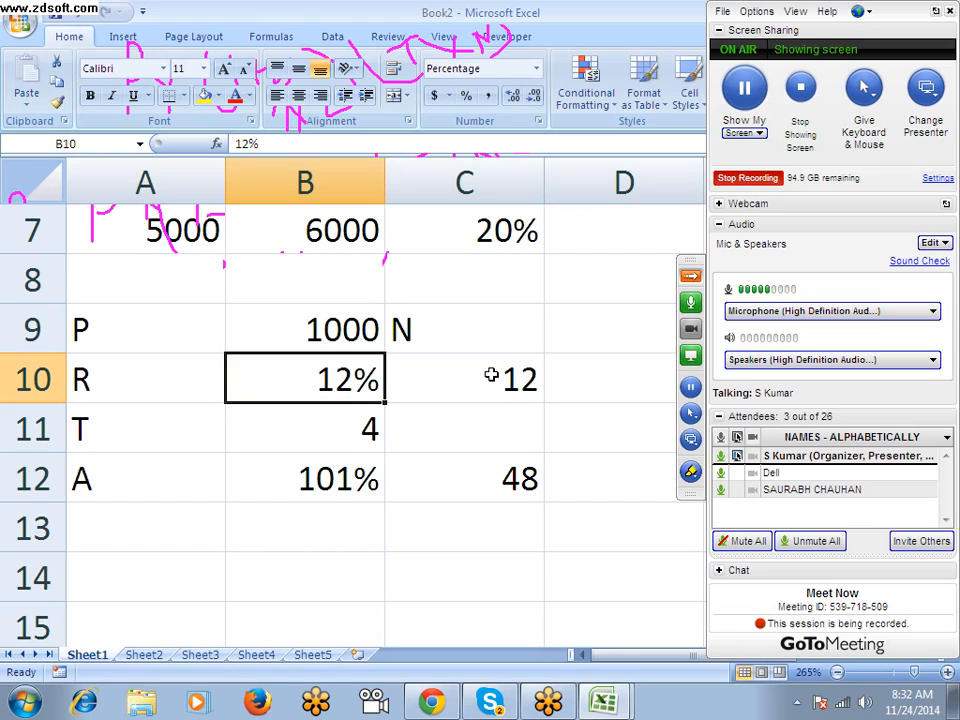
key("Down")
key("Down")
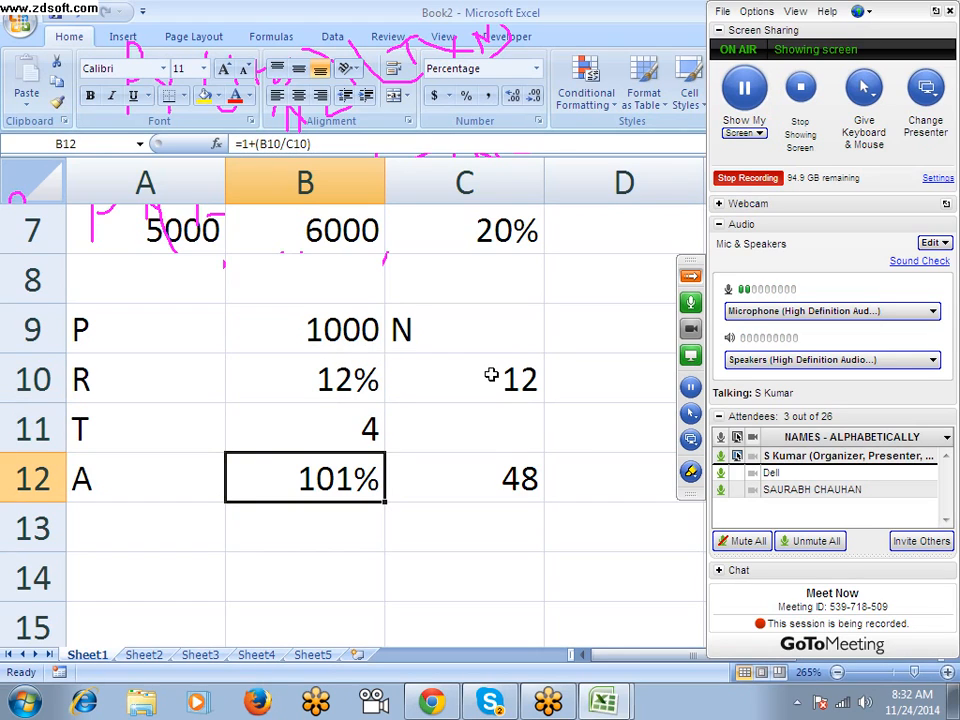
key("Right")
key("Up")
key("Up")
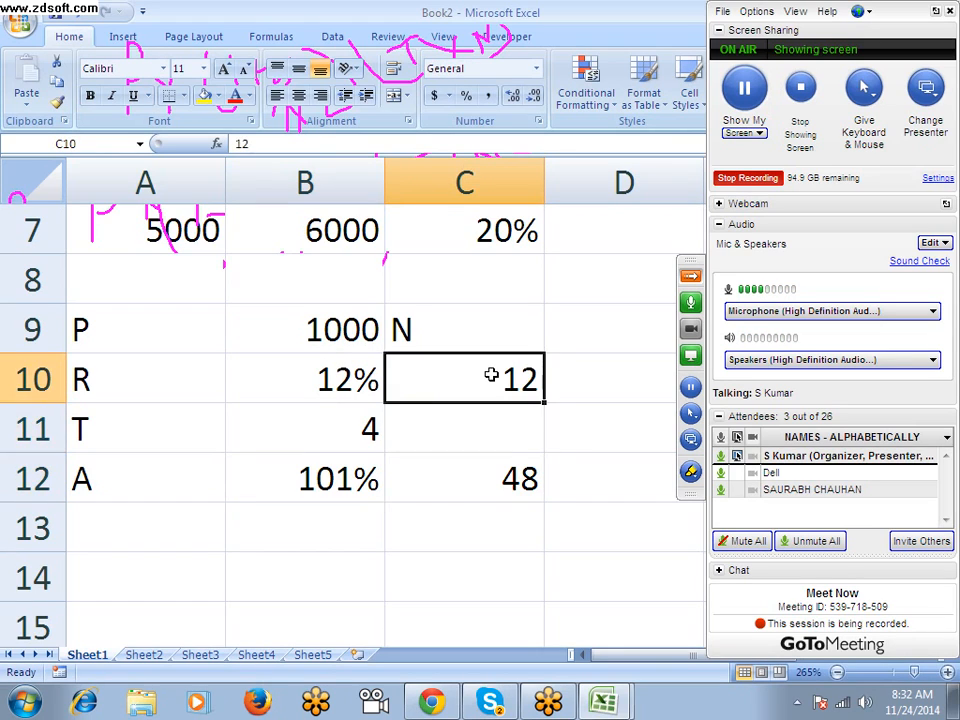
key("Down")
key("Down")
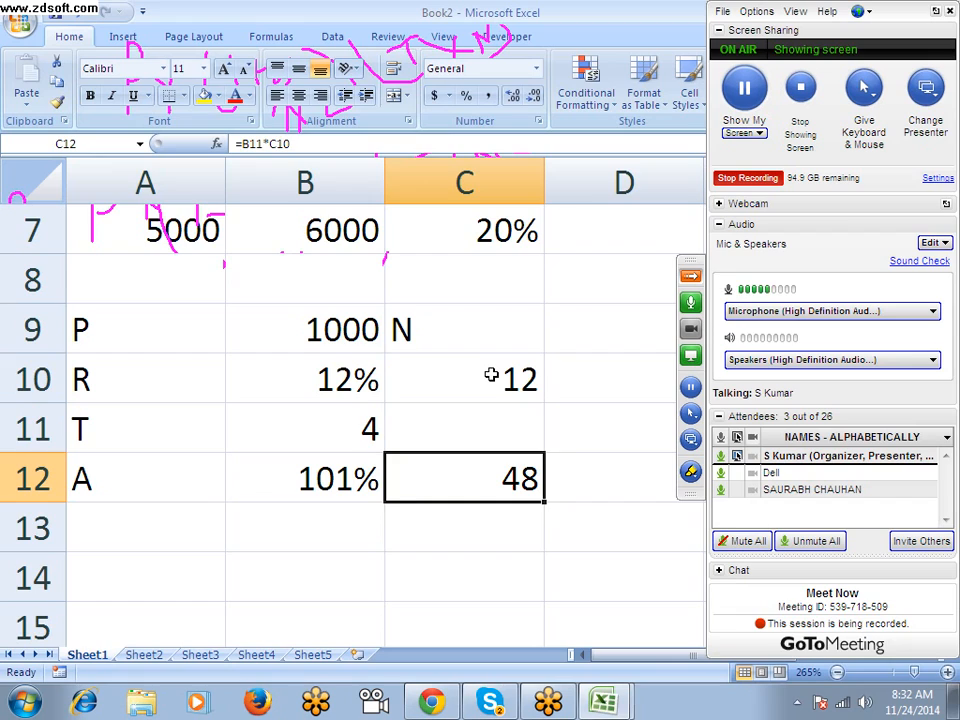
Raise the growth factor to the exponent in B13 with the formula =B12^C12.
key("Left")
key("Down")
type("=")
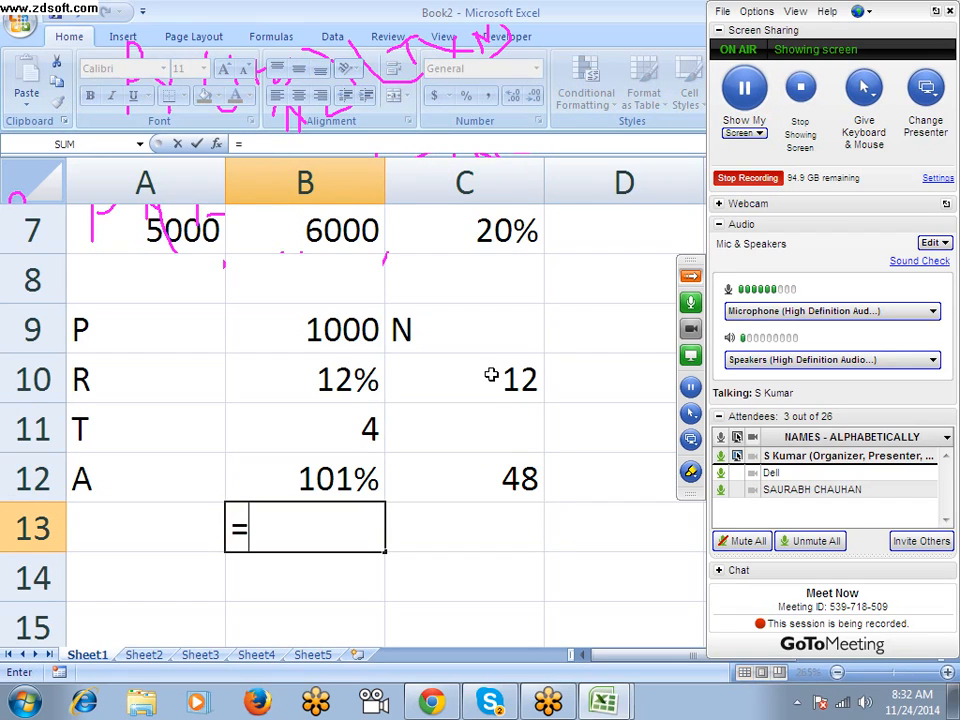
key("Up")
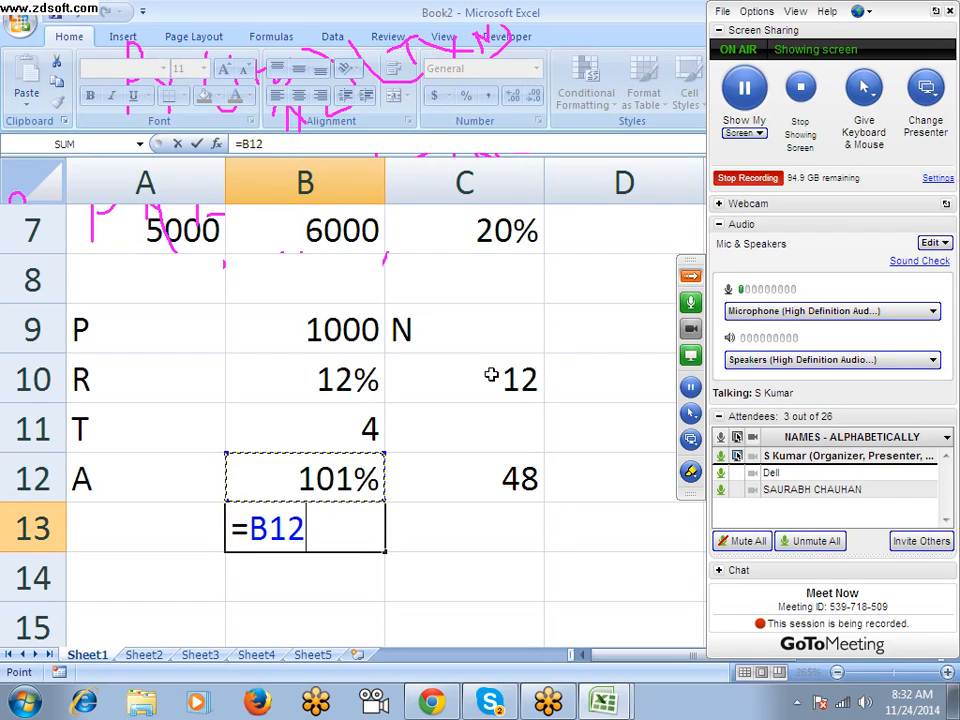
type("^")
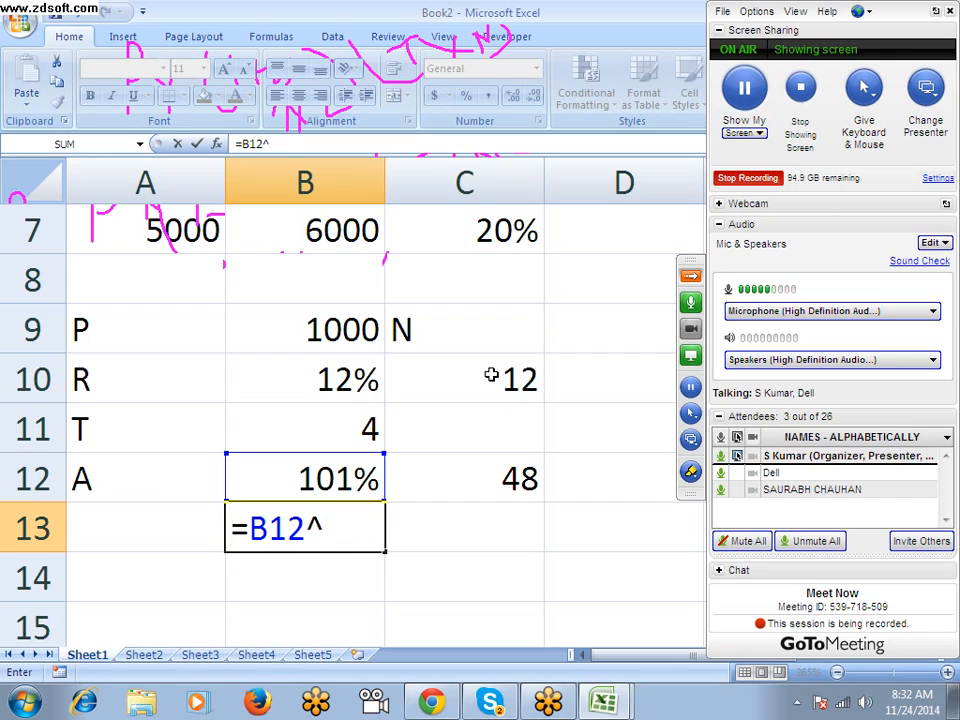
key("Right")
key("Up")
key("Return")
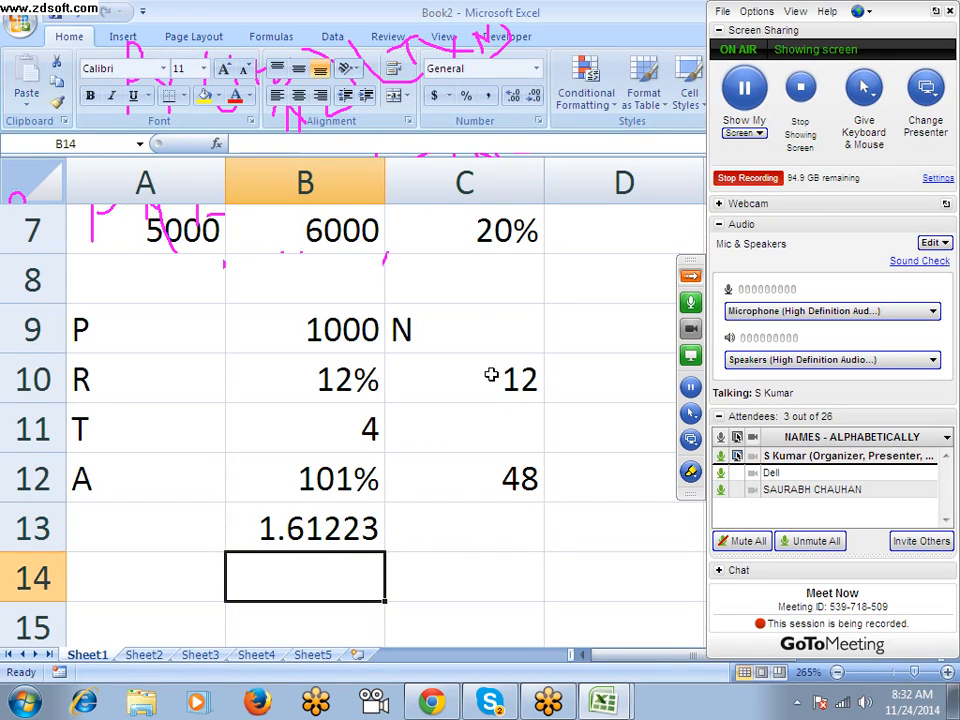
Calculate the compound amount in C13 by multiplying by the principal with =B13*B9.
key("Up")
key("Right")
type("=")
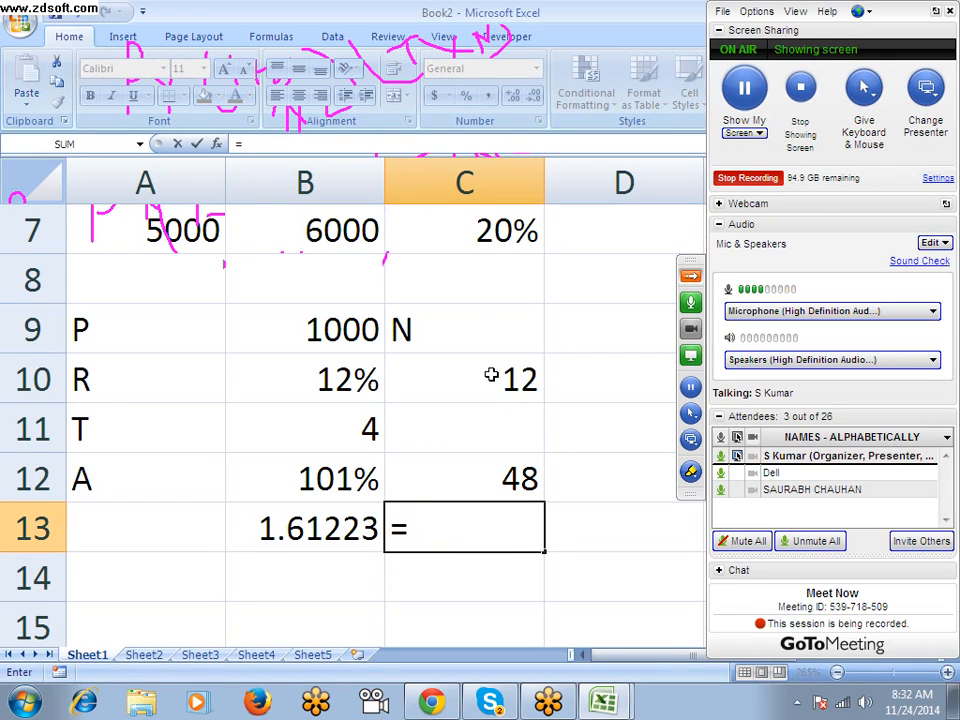
key("Left")
type("*")
key("Up")
key("Up")
key("Up")
key("Up")
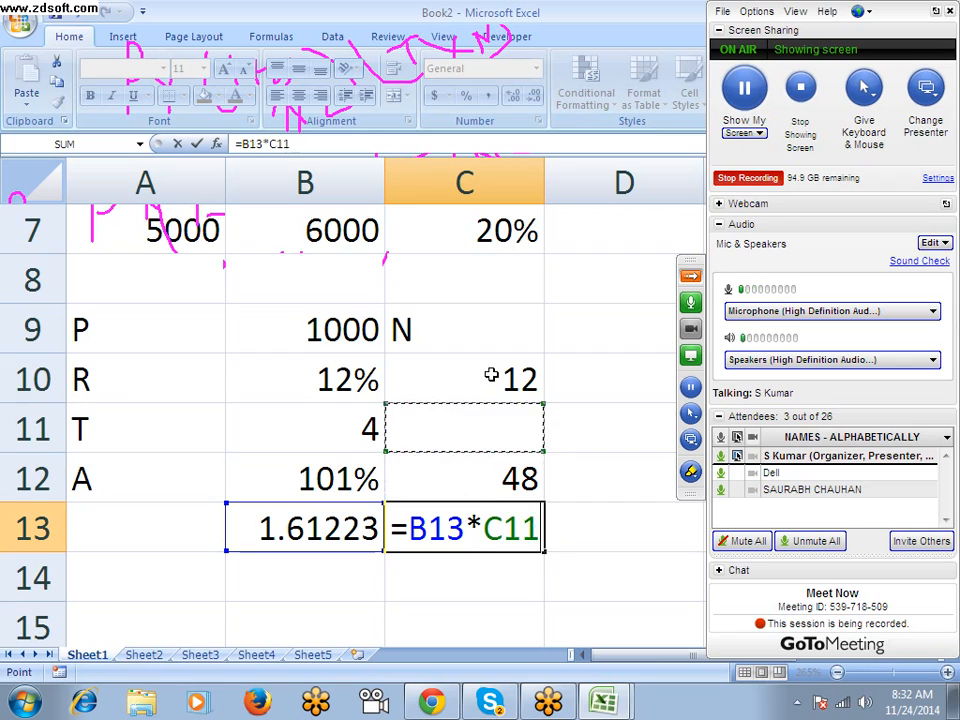
key("Left")
key("Return")
Set the principal P in B9 to 10000, and check the recalculated amount in C13.
key("Up")
key("Up")
key("Up")
key("Up")
key("Up")
key("Up")
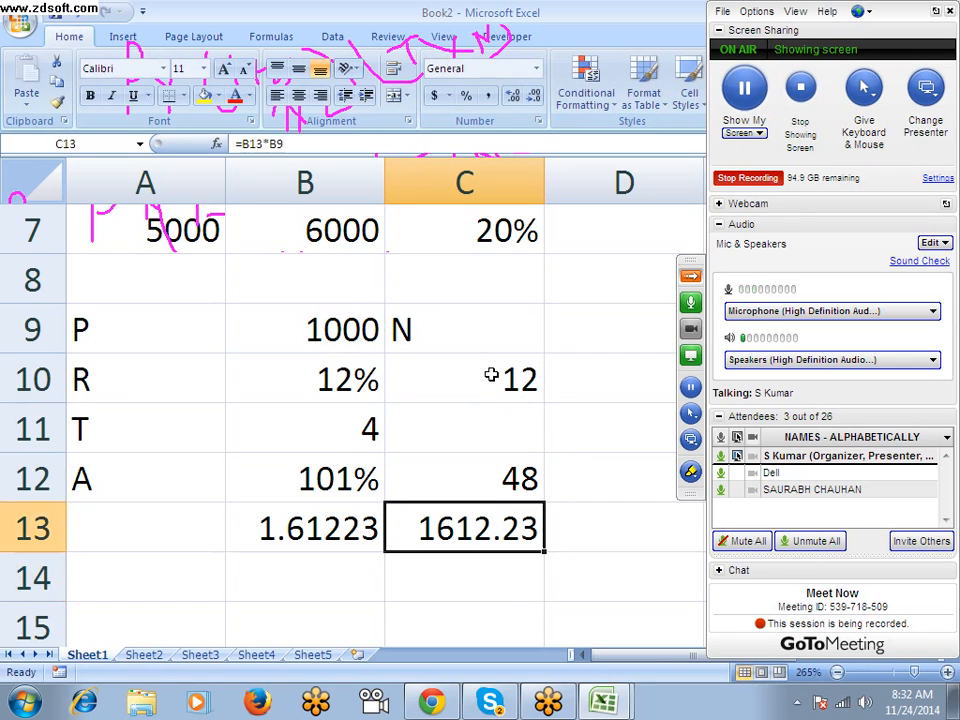
key("Down")
key("Left")
type("10000")
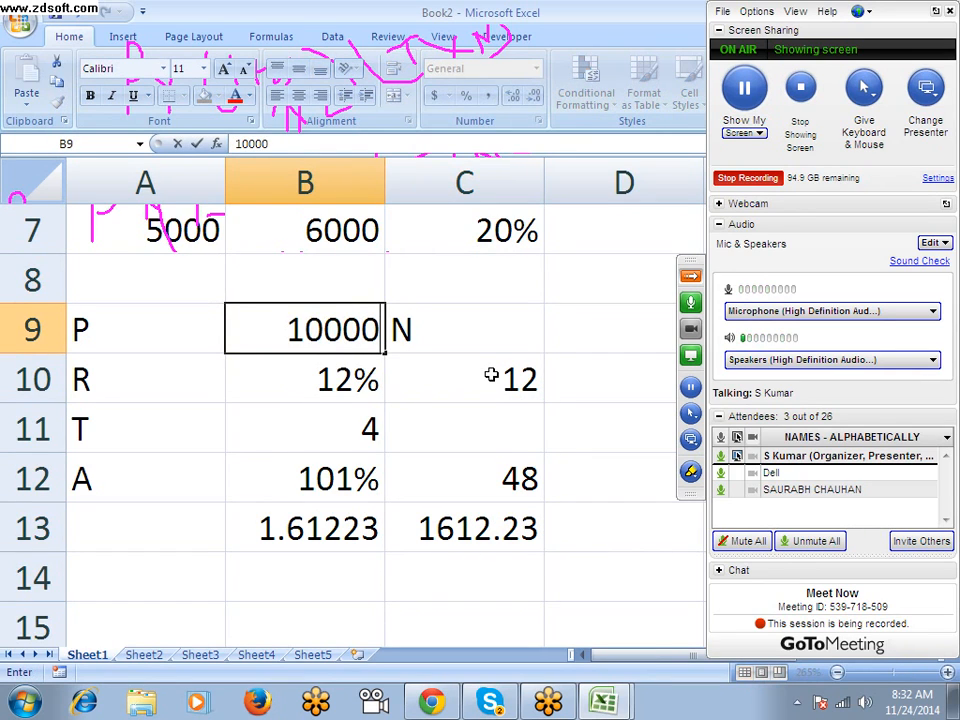
key("Return")
key("Right")
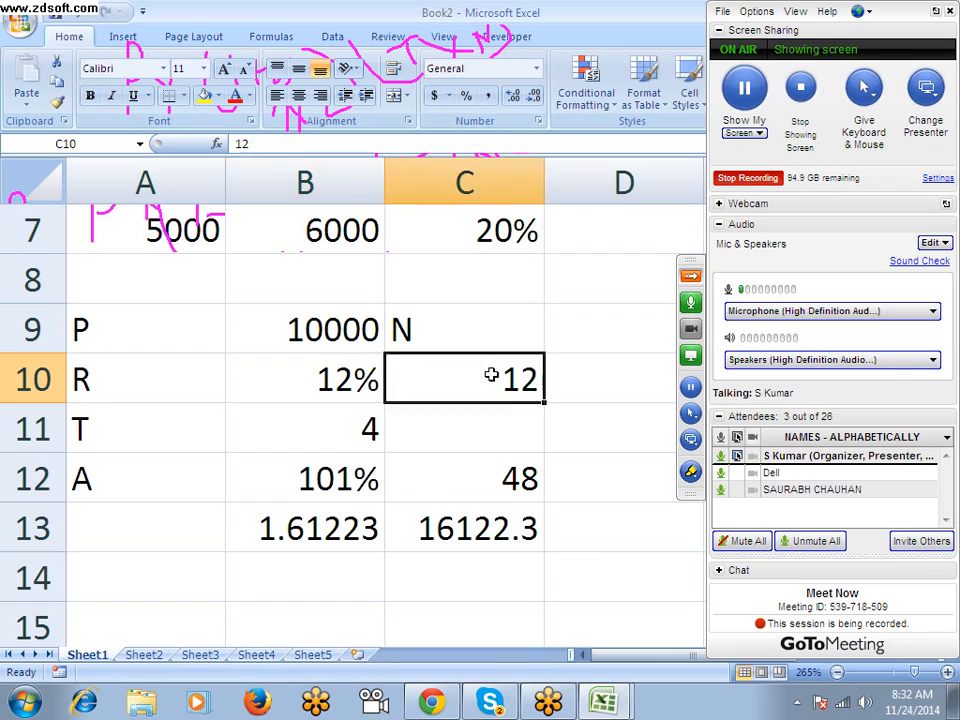
key("Right")
key("Down")
key("Down")
key("Down")
key("Left")
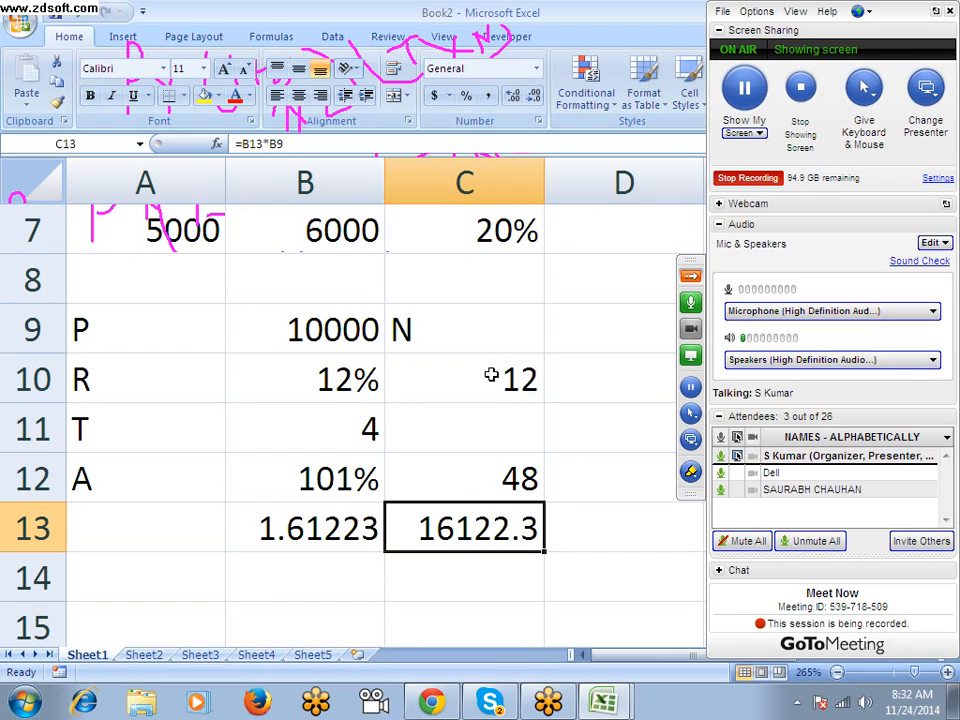
Select the step-by-step calculation cells B12:C13.
key("Left")
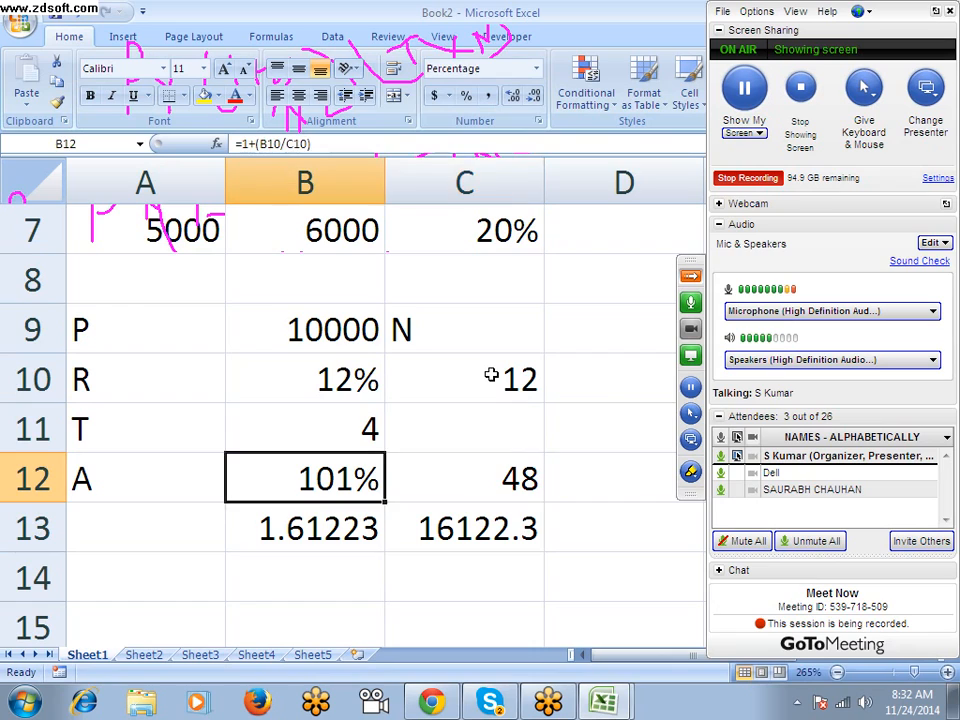
key("shift+Down")
key("shift+Right")
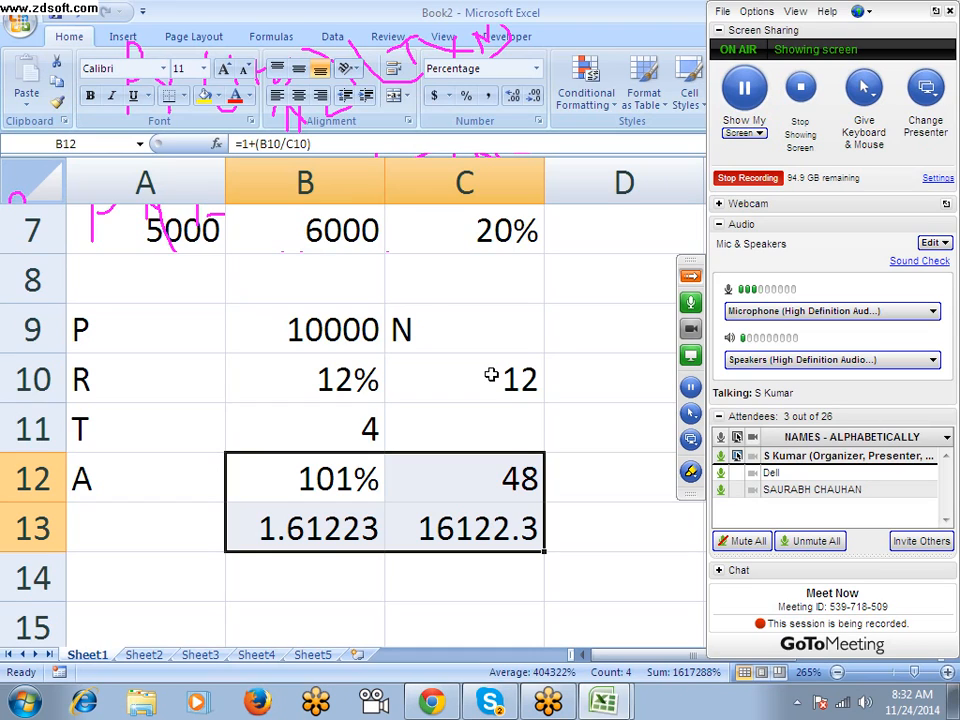
Review the growth factor formula in B12 and the power formula in B13, checking which cells each one refers to.
key("Down")
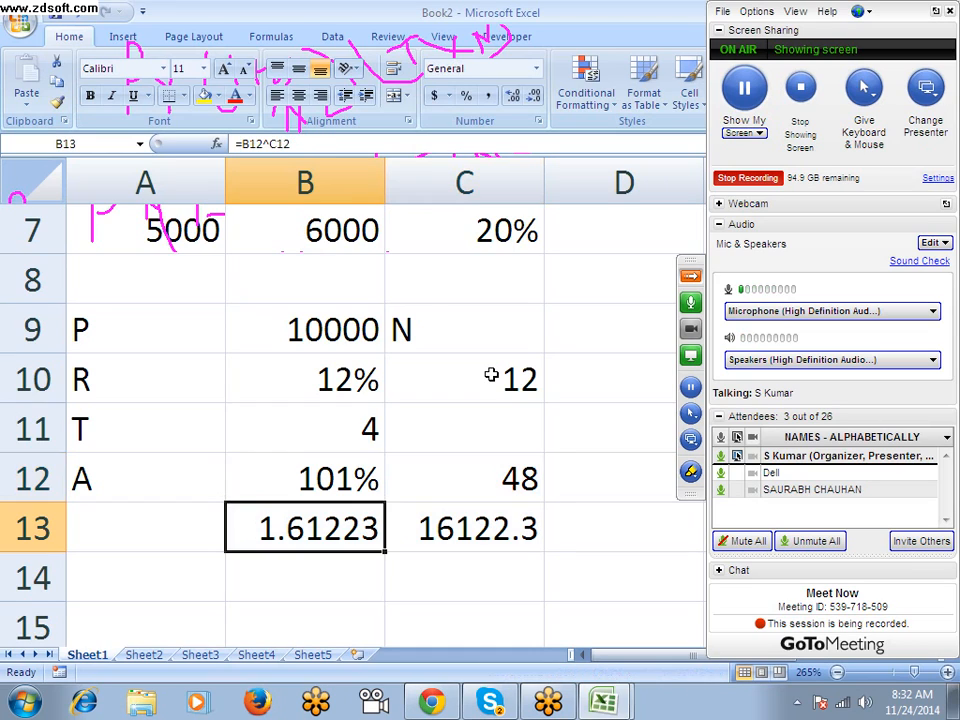
key("Up")
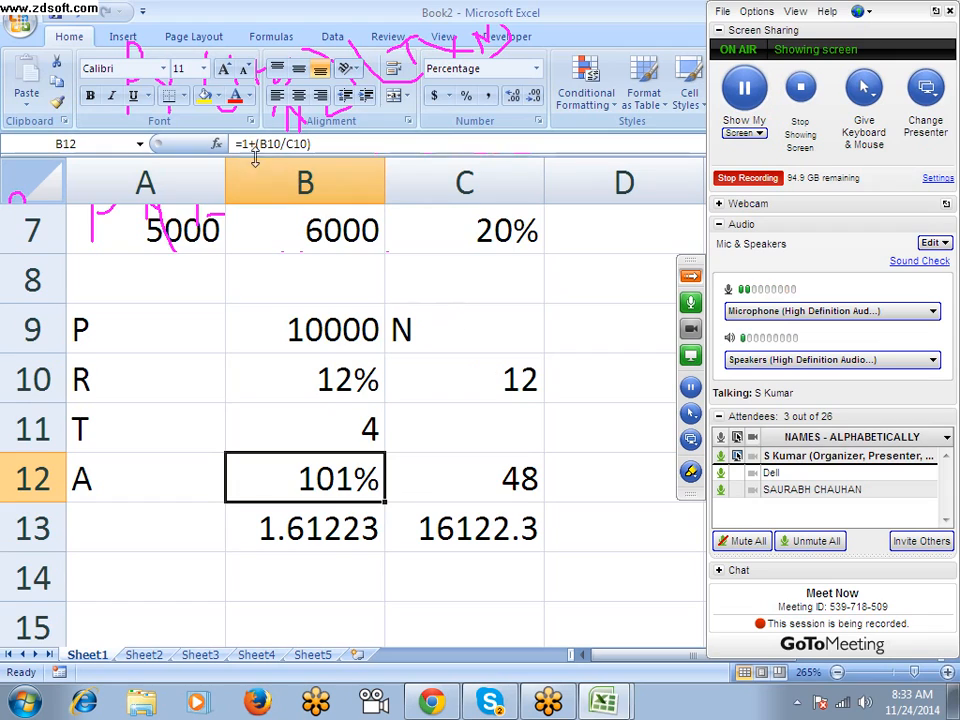
left_click_drag(237, 144, 336, 147)
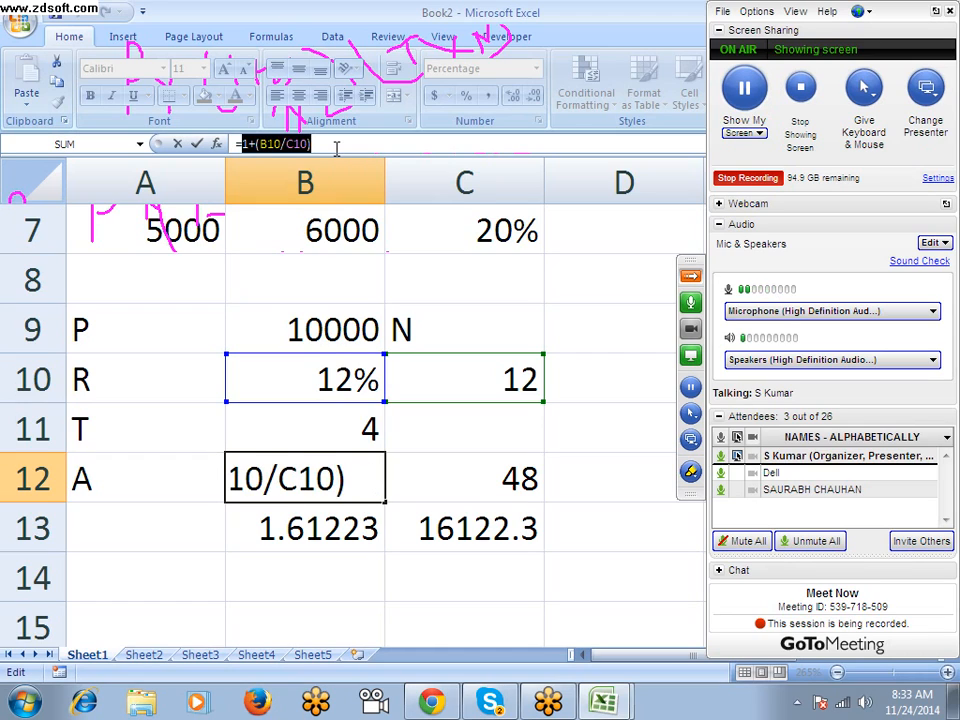
key("Escape")
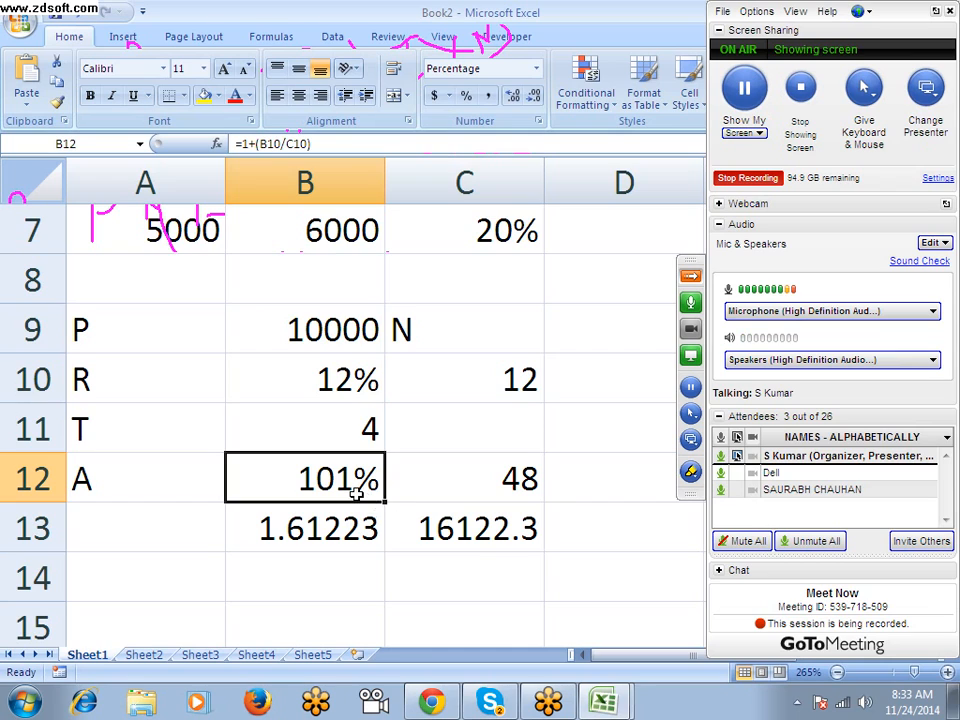
left_click(399, 521)
left_click(321, 521)
double_click(320, 515)
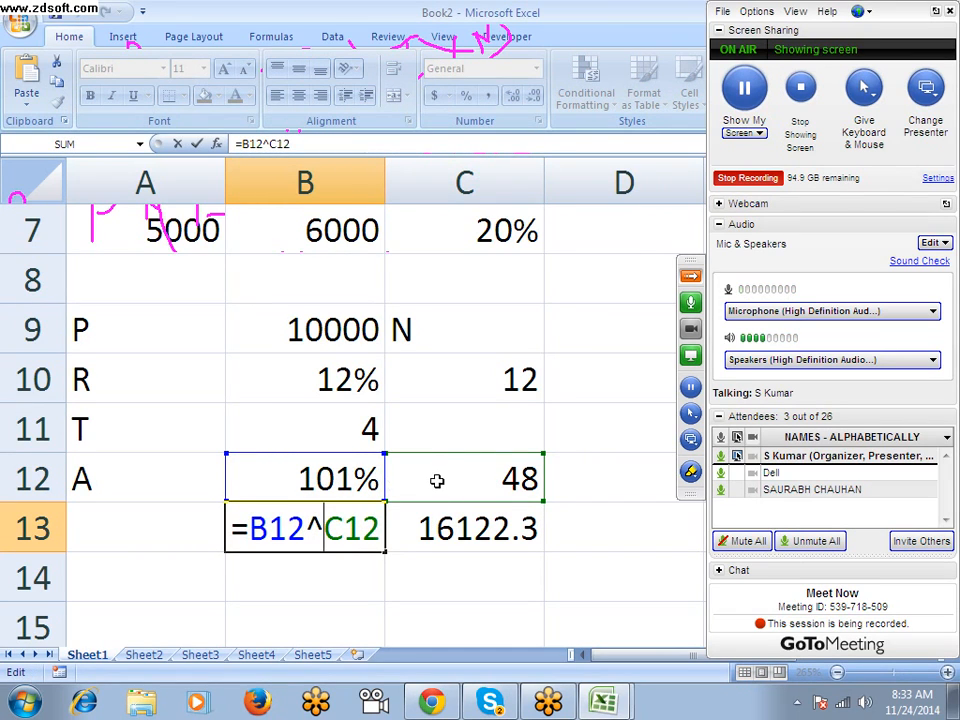
key("ctrl+Return")
Copy the expression 1+(B10/C10) without its equals sign from the formula in B12.
left_click(315, 480)
left_click(241, 143)
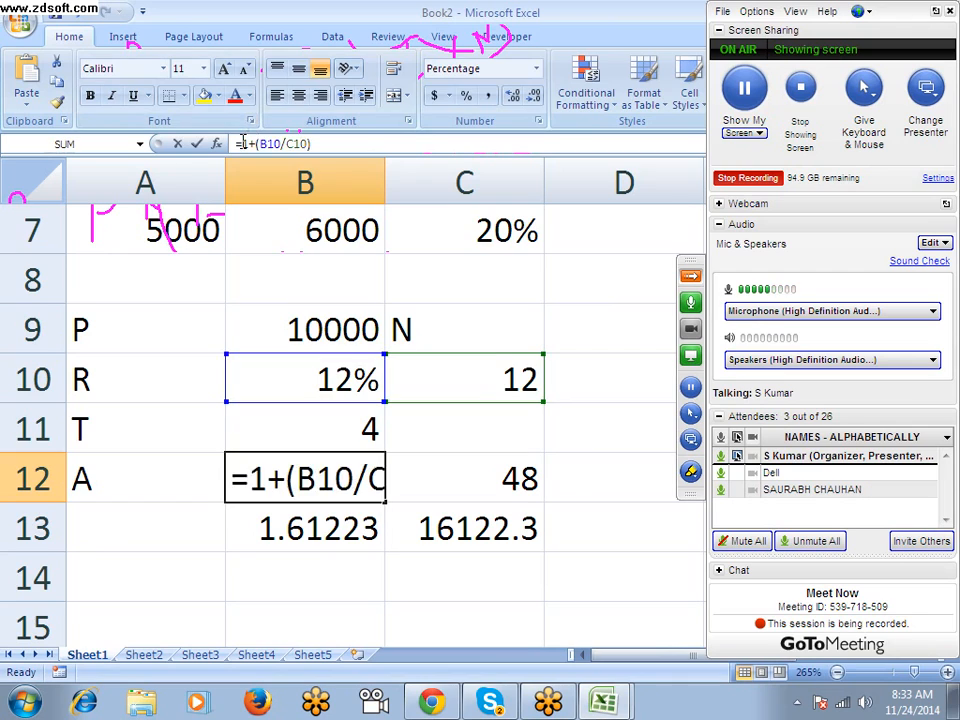
left_click_drag(241, 143, 360, 150)
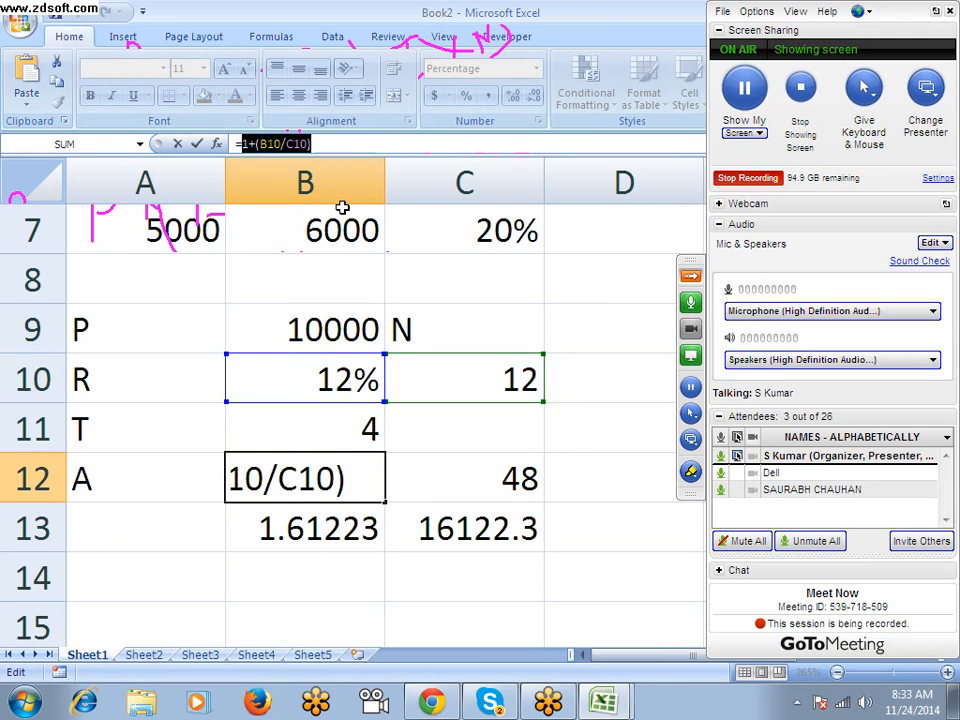
key("ctrl+Return")
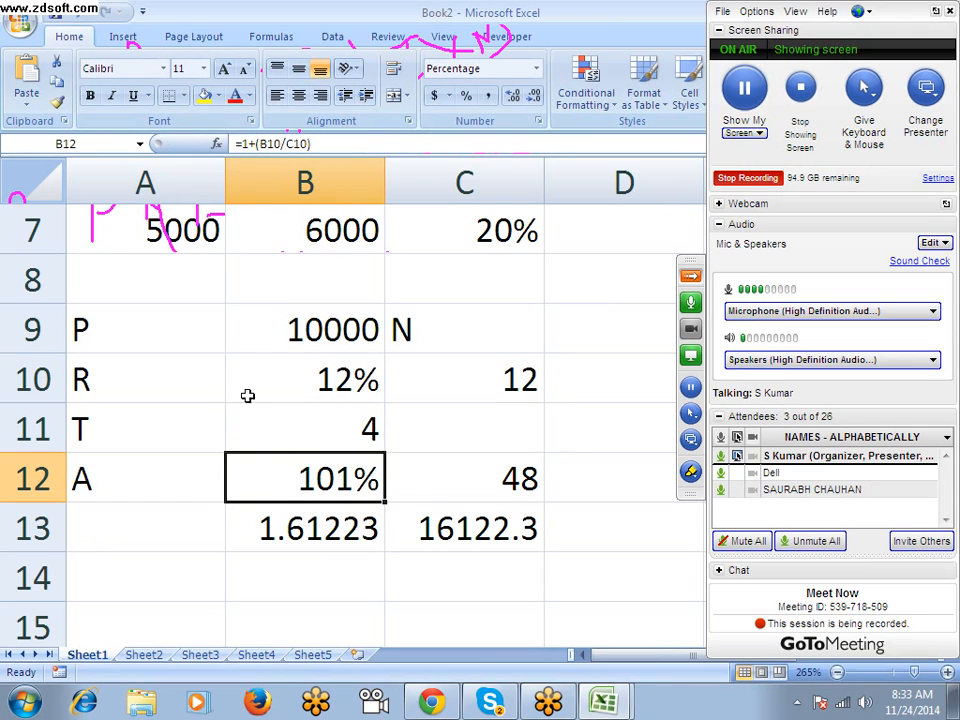
Replace the B12 reference in B13's formula with the bracketed growth factor expression, making it =(1+(B10/C10))^C12.
left_click(301, 538)
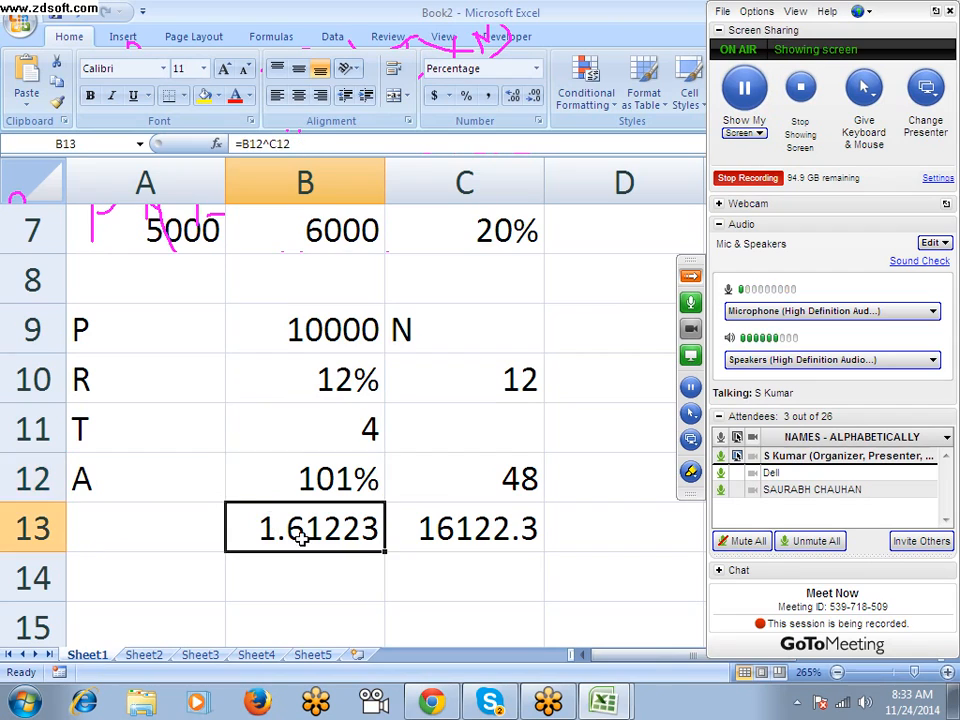
left_click(292, 146)
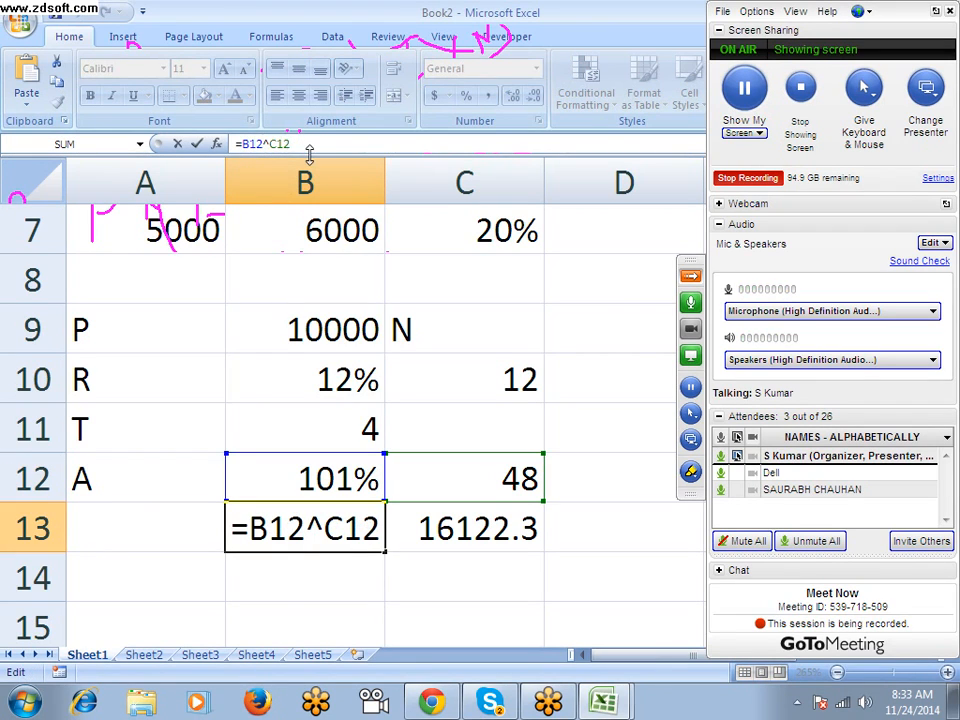
key("BackSpace")
key("BackSpace")
key("BackSpace")
type("()")
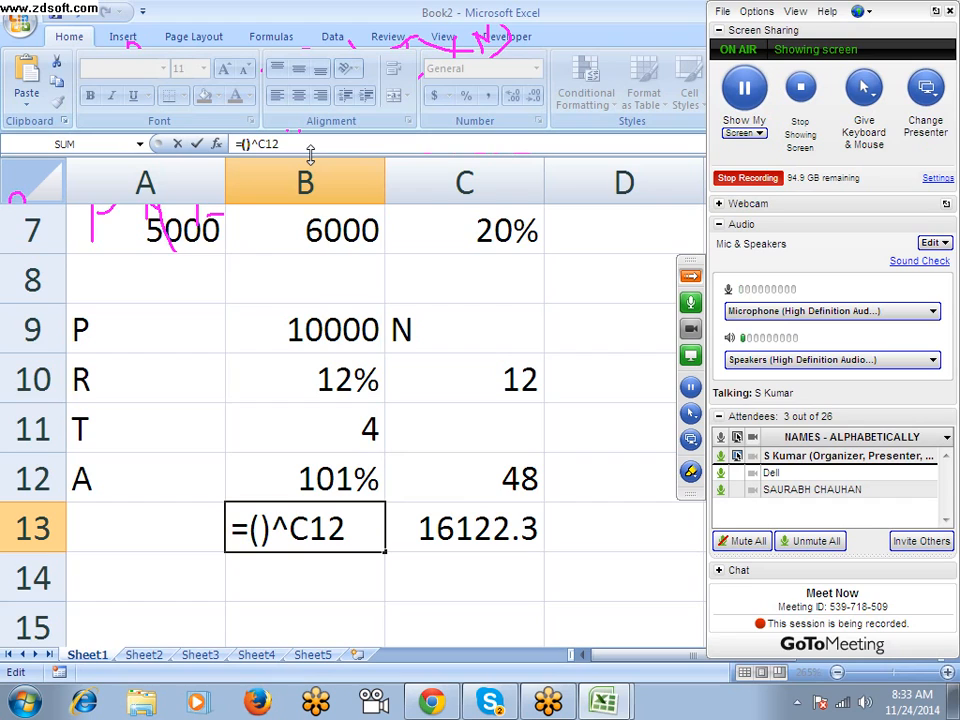
type("1+(B10/C10)")
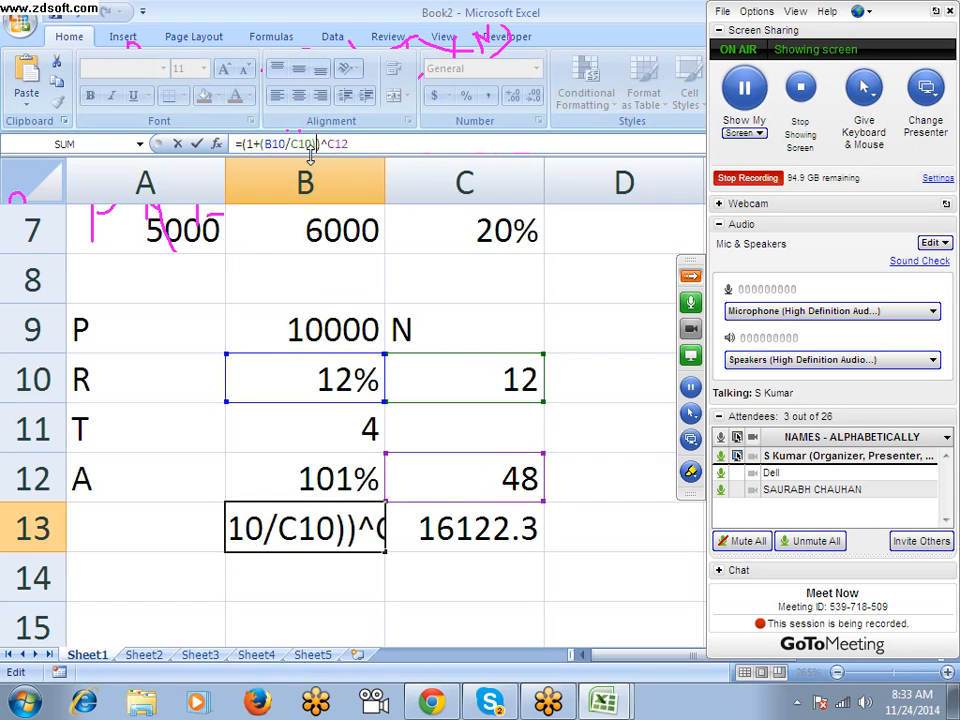
key("Return")
key("Up")
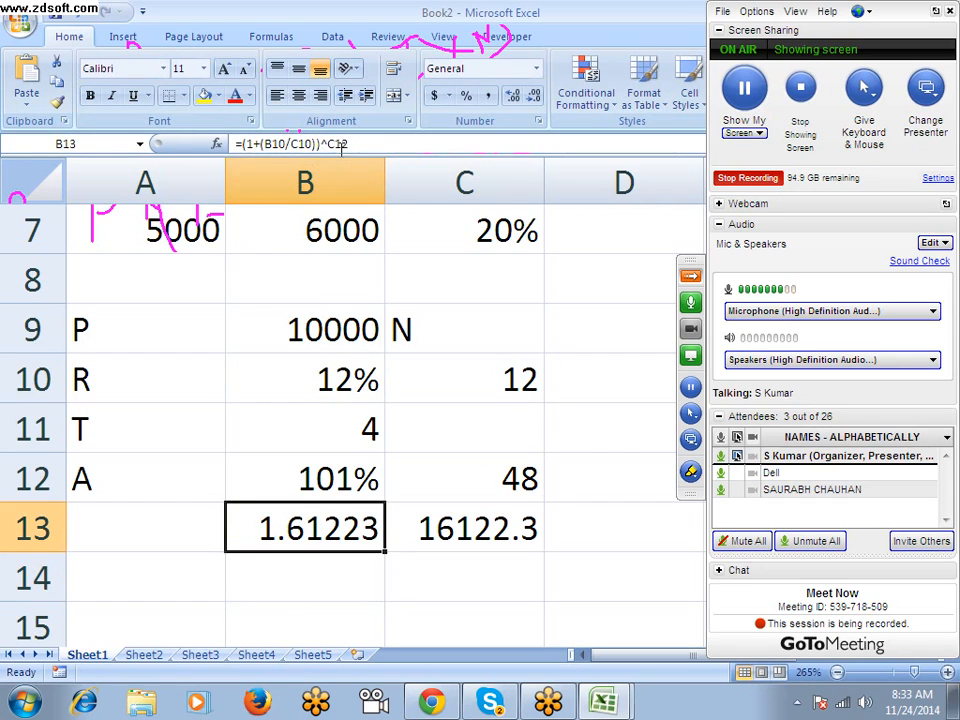
Identify the C12 exponent reference in B13's formula, and copy the expression B11*C10 from the formula in C12.
left_click_drag(327, 144, 355, 144)
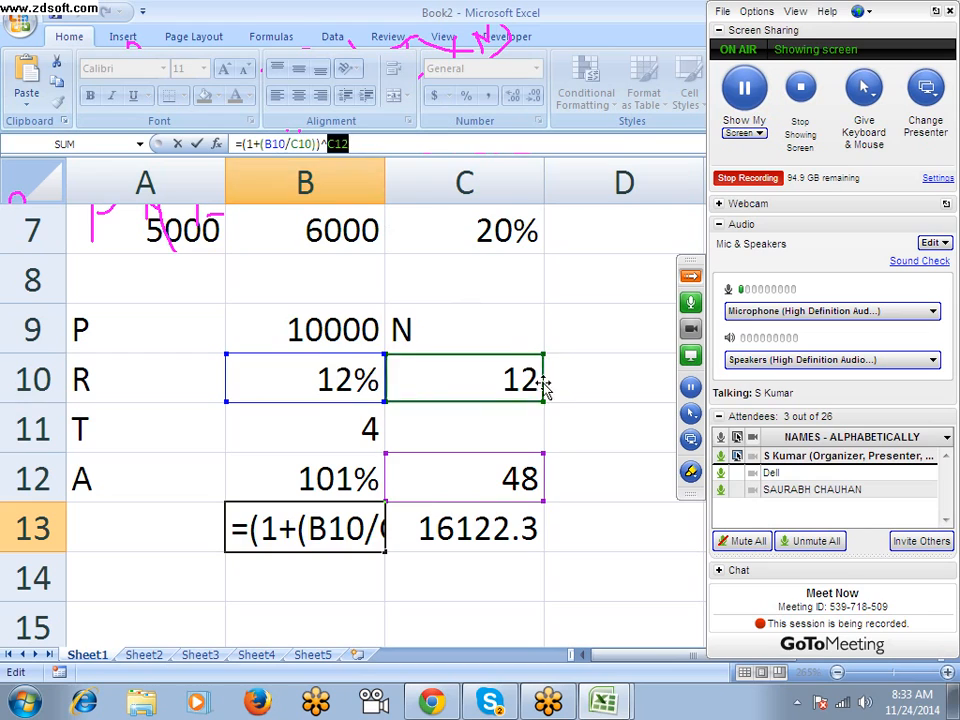
key("Escape")
left_click(514, 474)
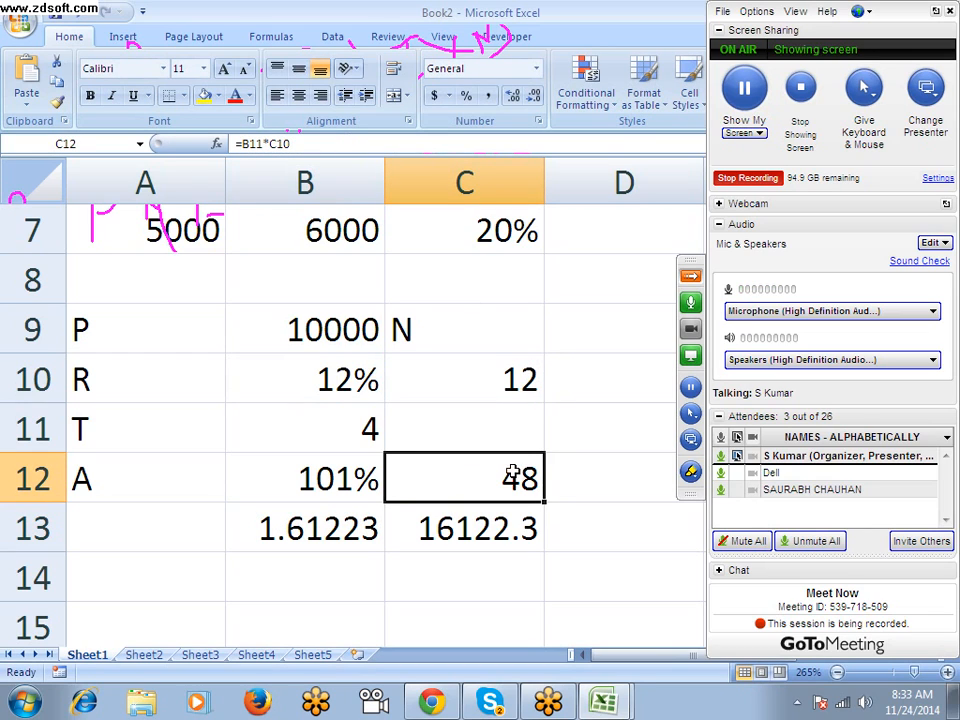
double_click(512, 474)
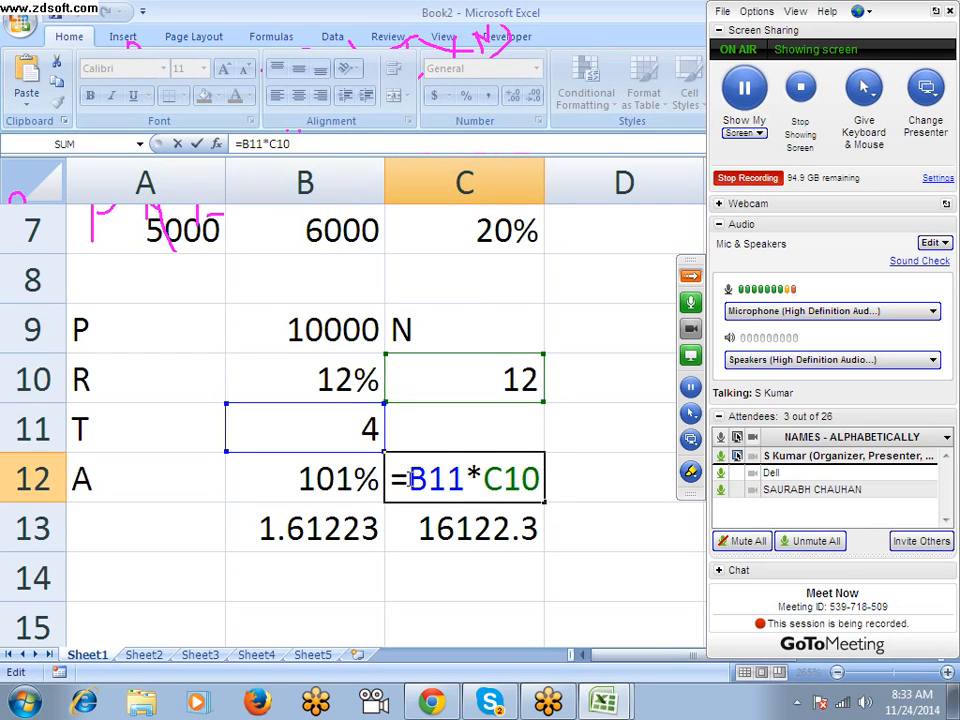
left_click_drag(409, 480, 533, 483)
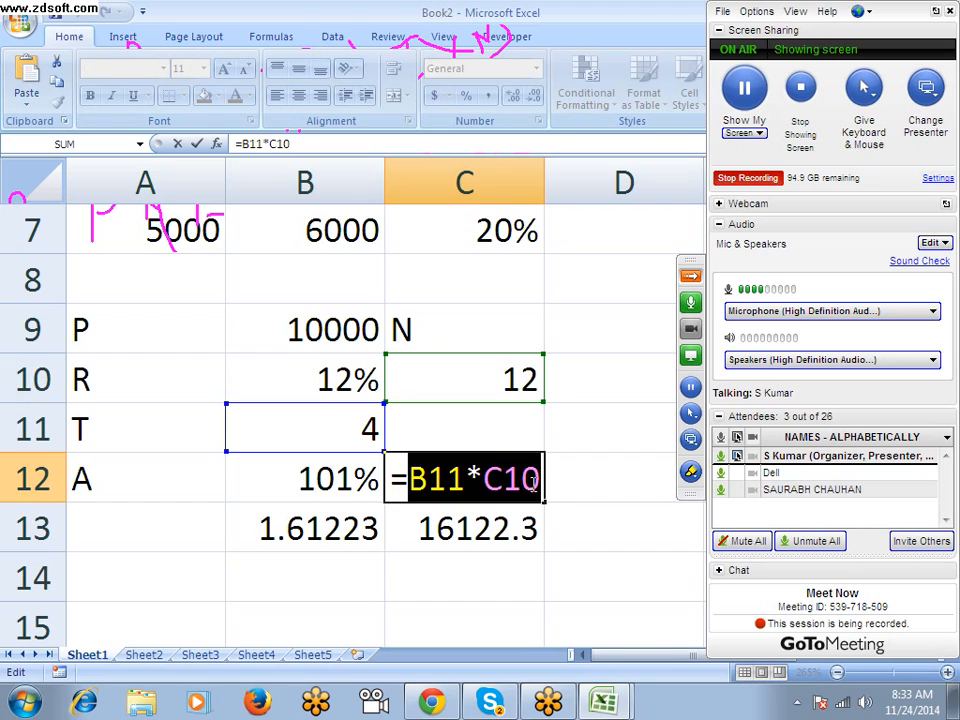
key("Escape")
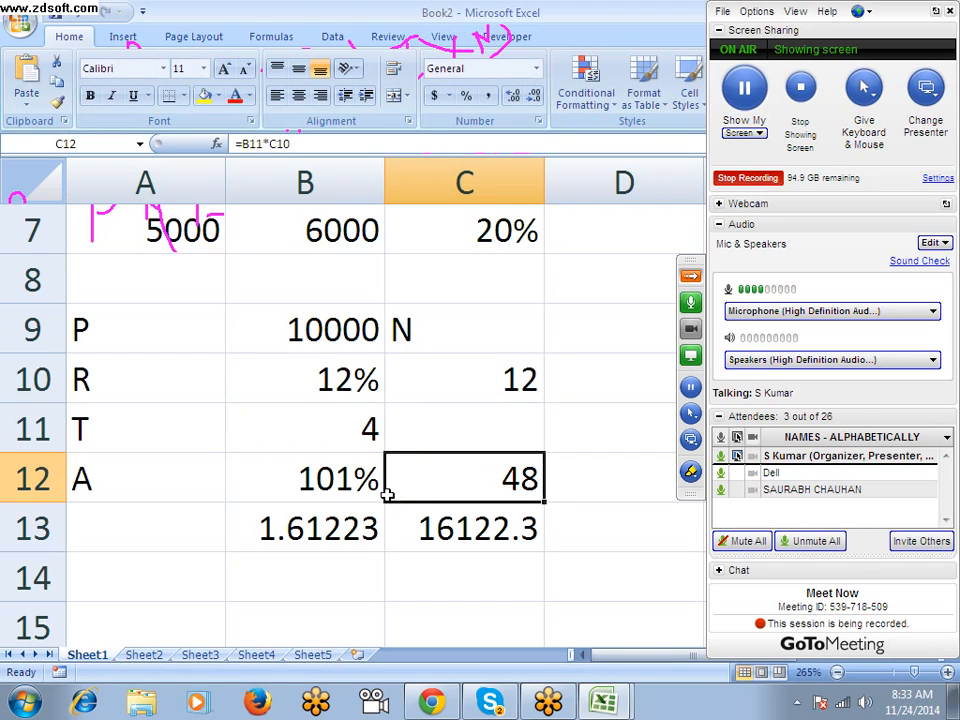
Replace the C12 reference in B13's formula with the bracketed exponent, making it =(1+(B10/C10))^(B11*C10).
left_click(328, 525)
left_click(406, 144)
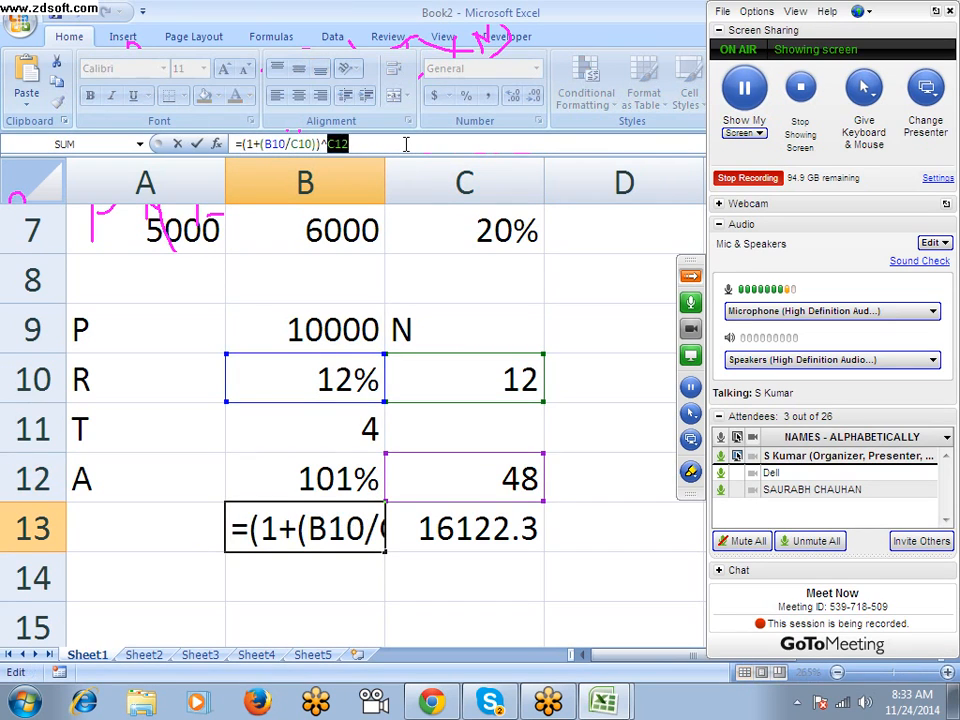
key("BackSpace")
key("BackSpace")
key("BackSpace")
type("(")
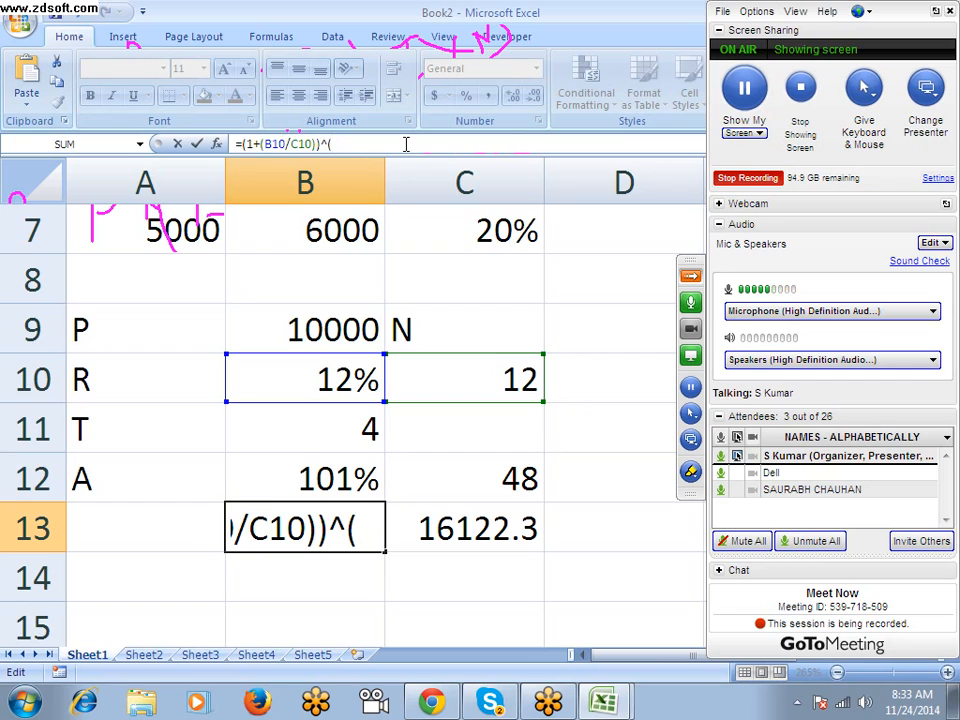
type("B11*C10)")
key("Return")
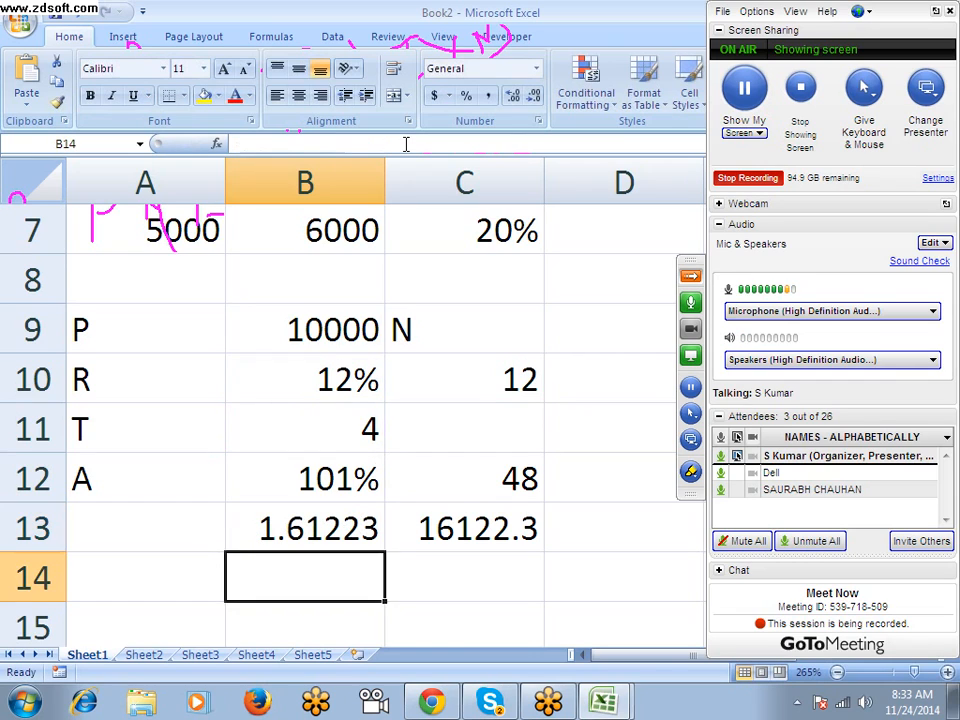
Clear the intermediate growth factor and exponent cells B12:C12.
key("Up")
key("Up")
key("shift+Right")
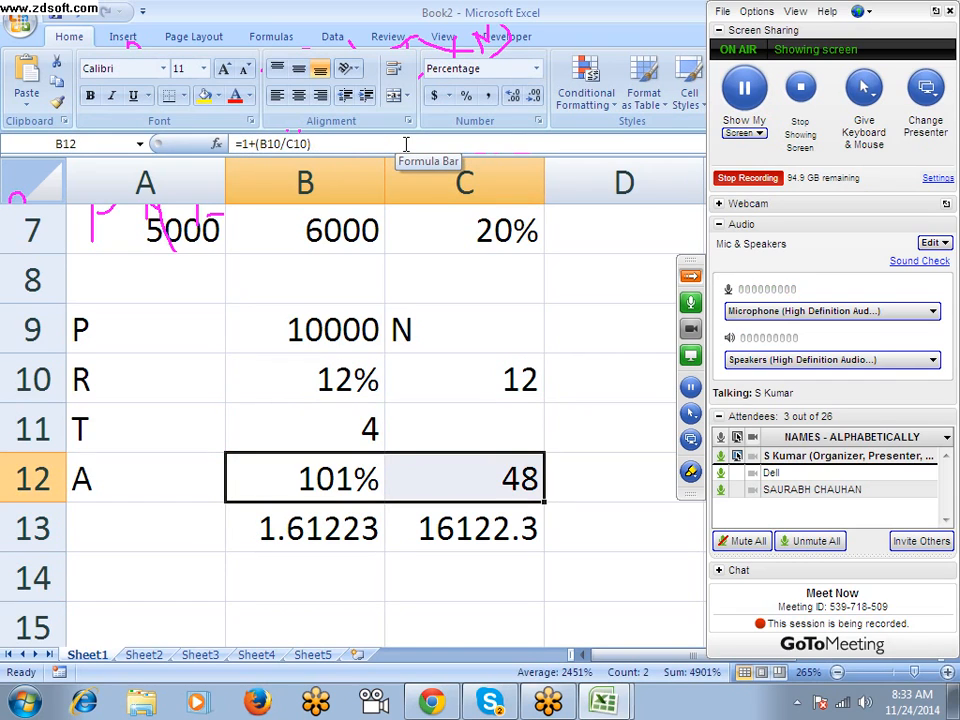
key("Delete")
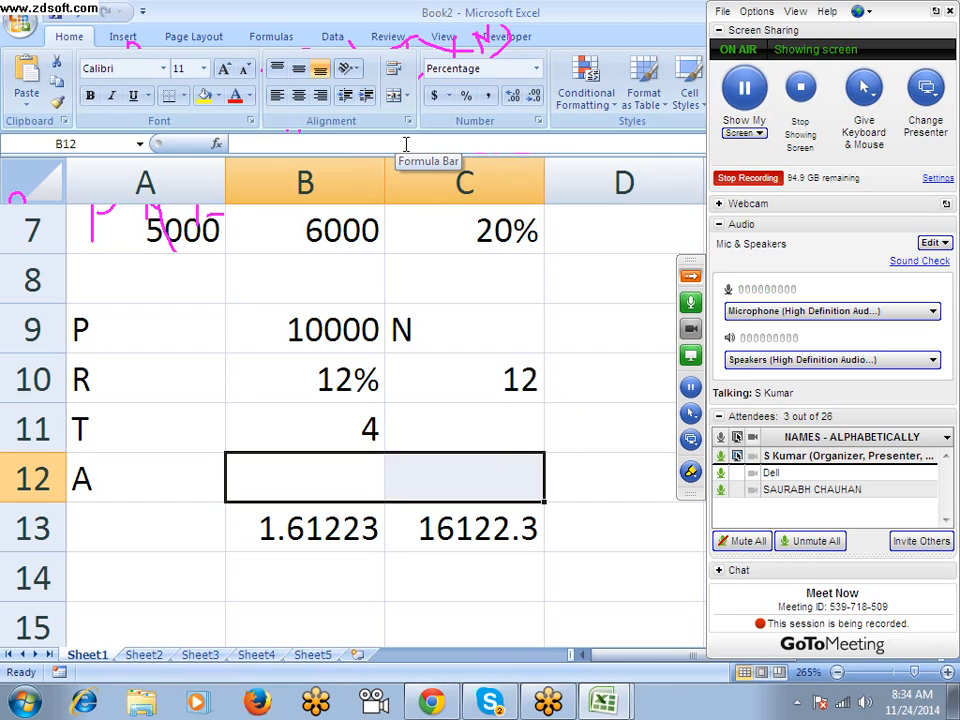
Check the references in C13's formula, and copy the expression (1+(B10/C10))^(B11*C10) from the formula in B13.
key("Down")
key("Right")
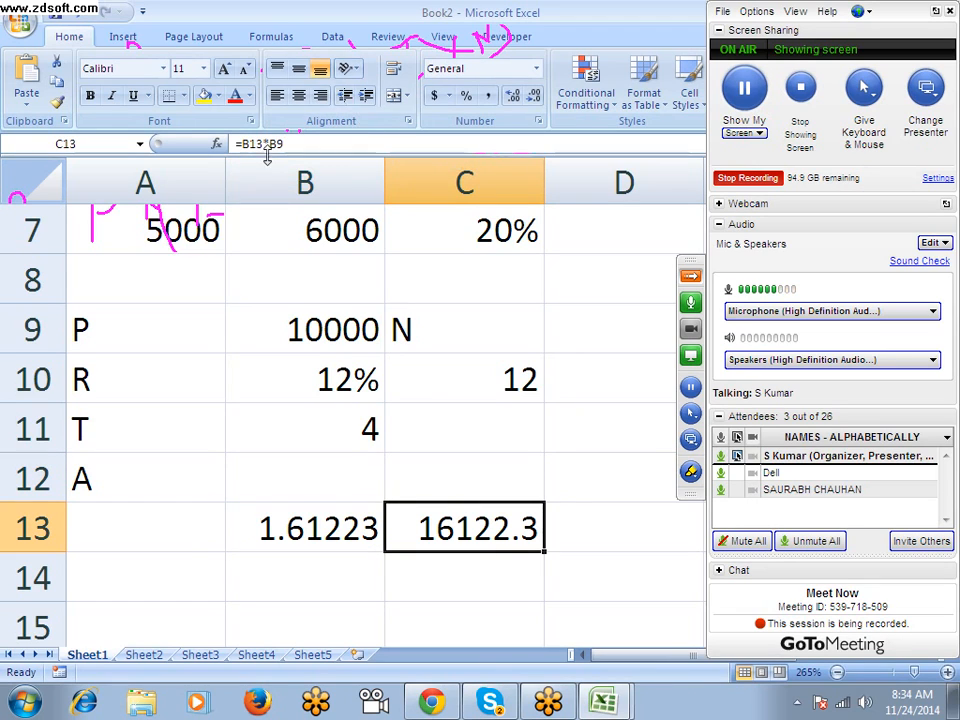
key("F2")
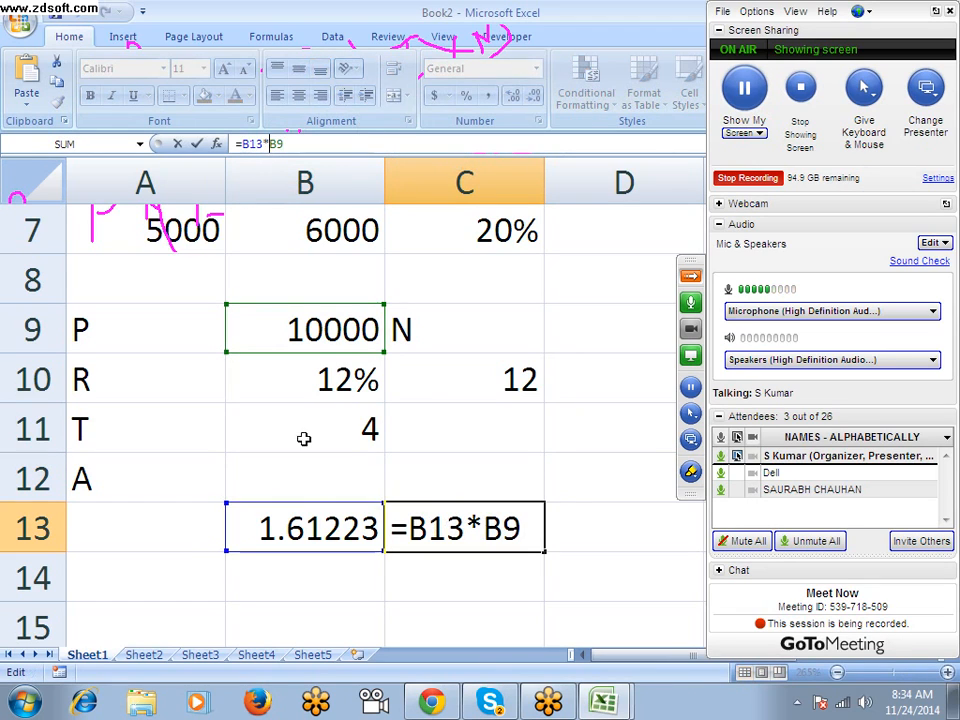
key("ctrl+Return")
left_click(315, 527)
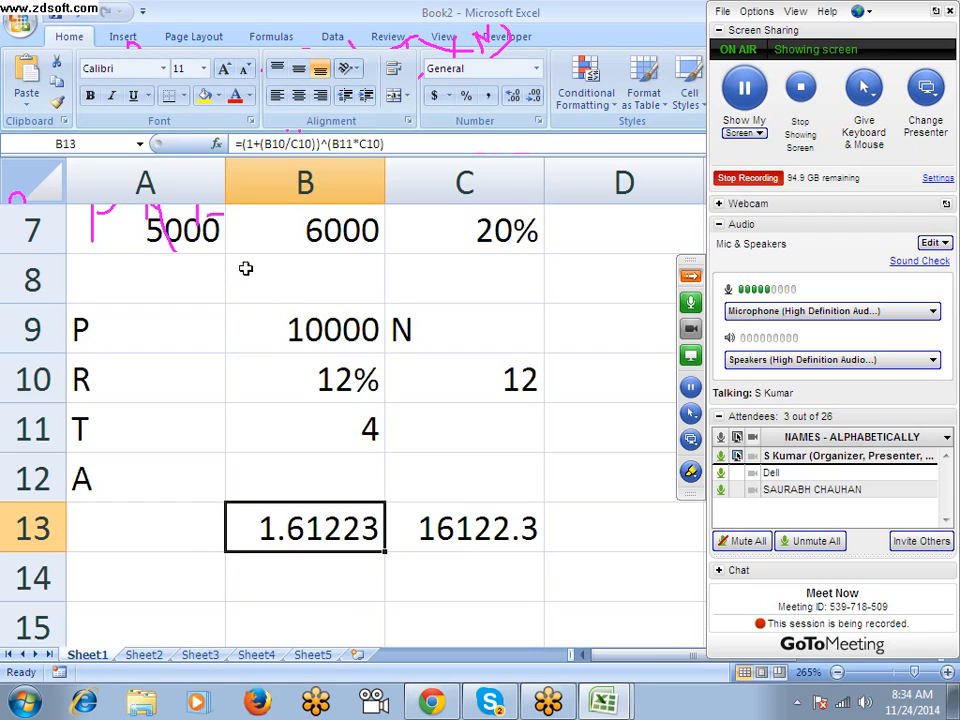
left_click_drag(242, 144, 421, 145)
key("ctrl+c")
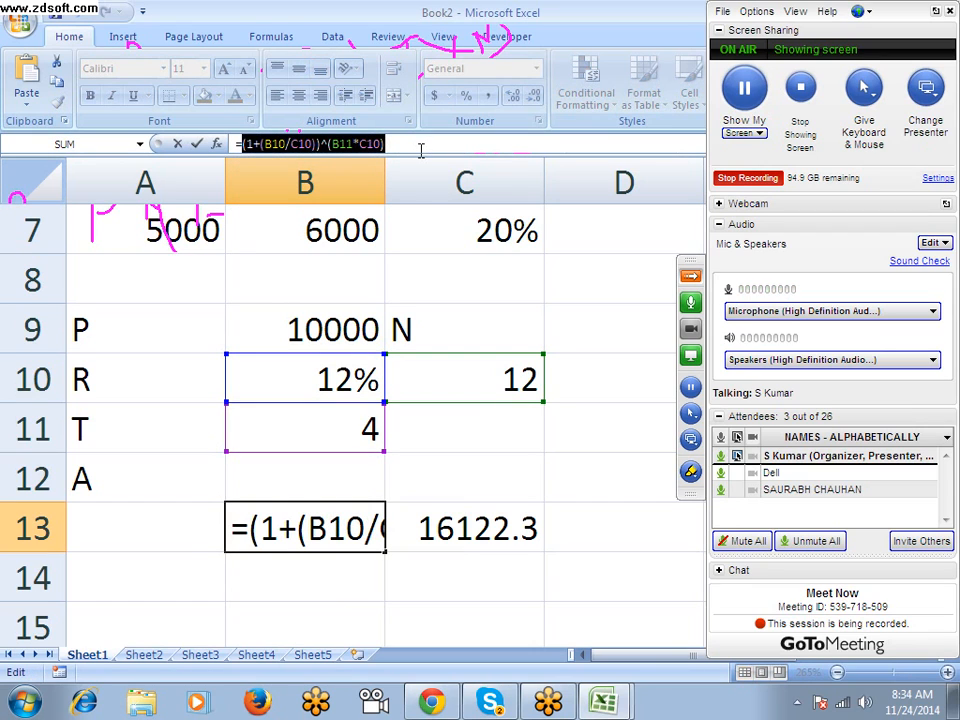
key("ctrl+Return")
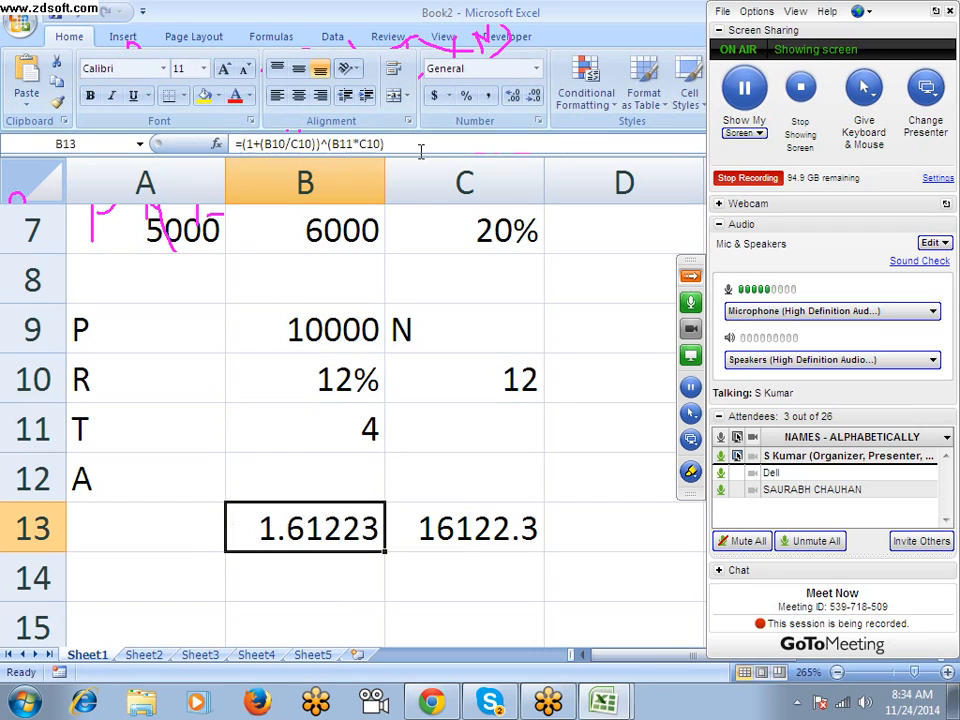
Replace the B13 reference in C13's formula with the copied expression in brackets, making it =((1+(B10/C10))^(B11*C10))*B9.
left_click(405, 523)
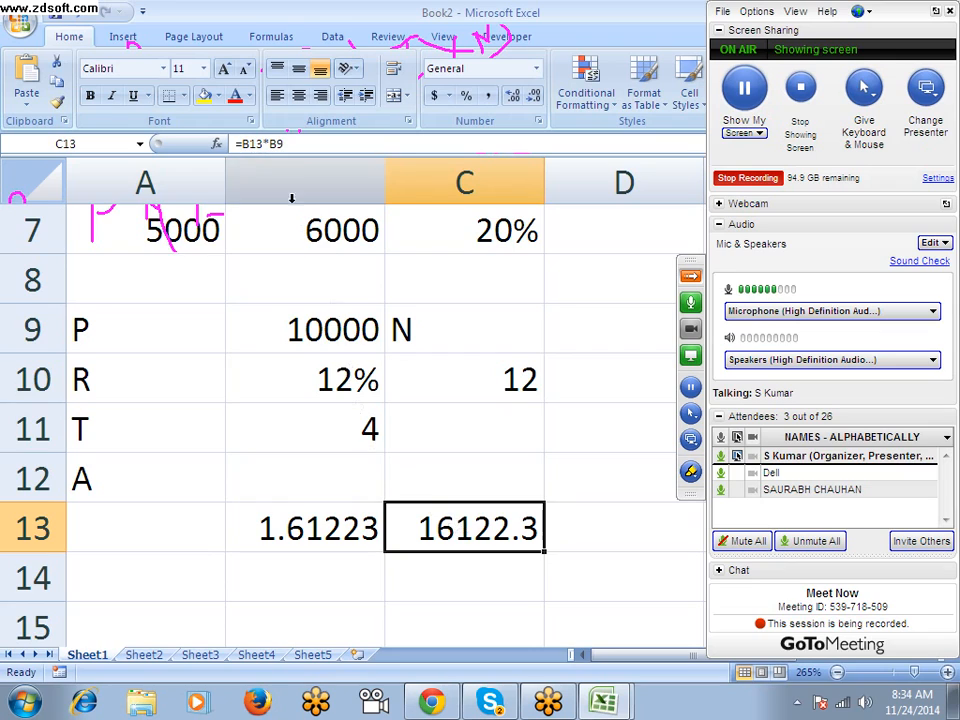
left_click(253, 145)
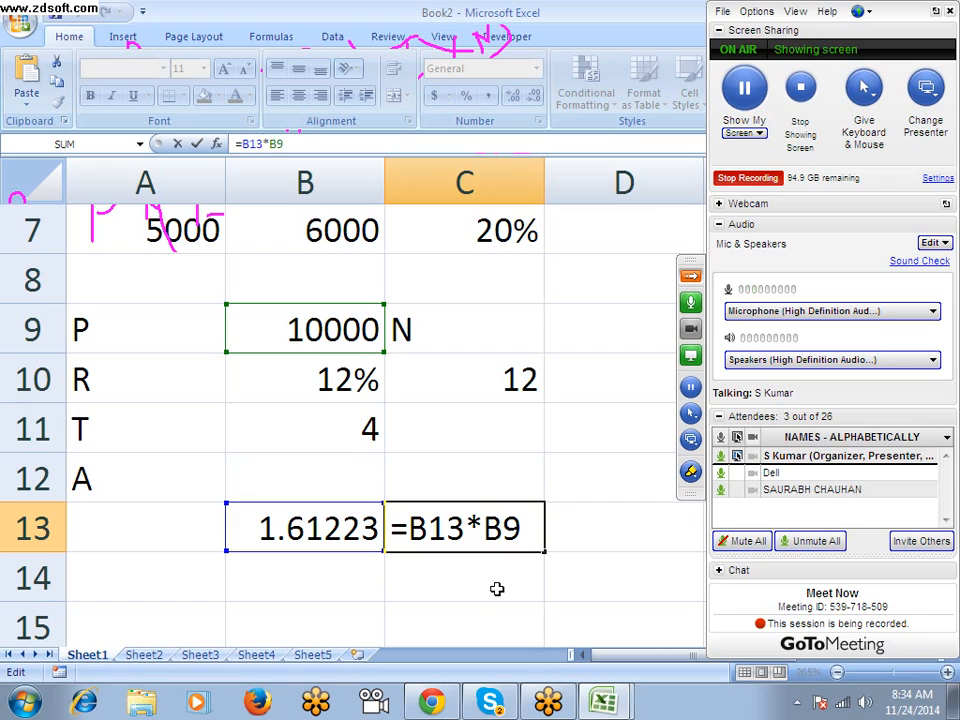
key("BackSpace")
key("BackSpace")
key("BackSpace")
type("(")
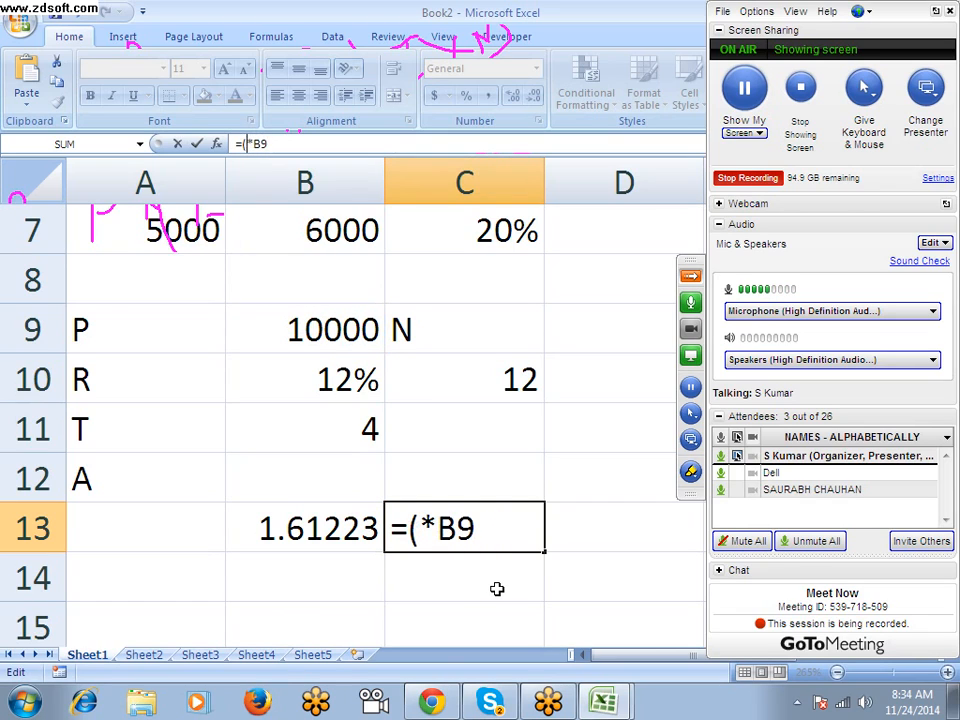
key("ctrl+v")
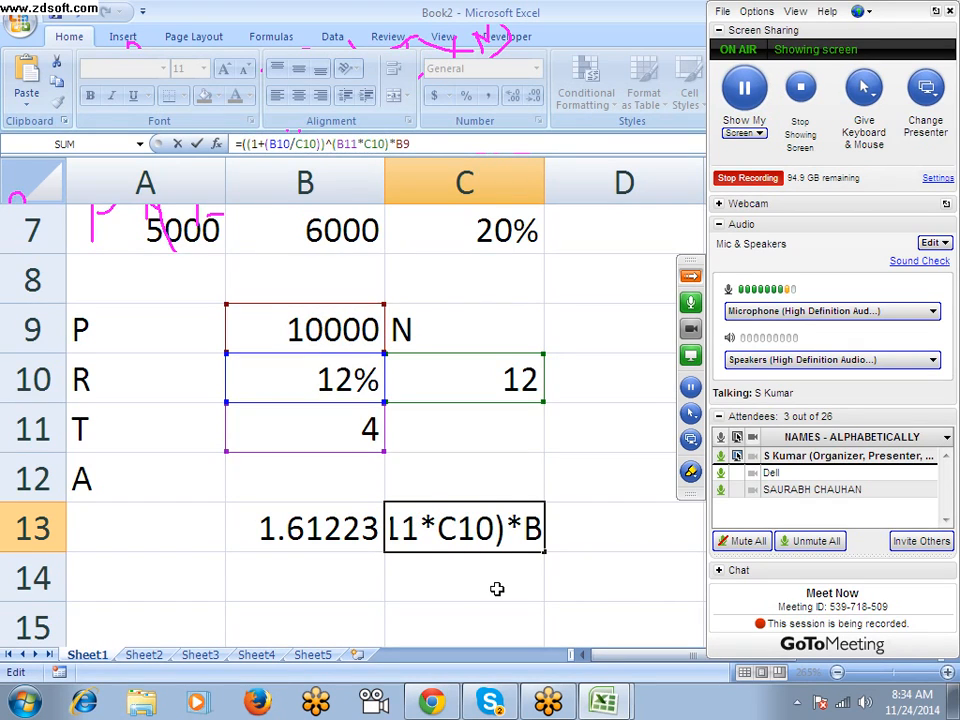
type(")")
key("Return")
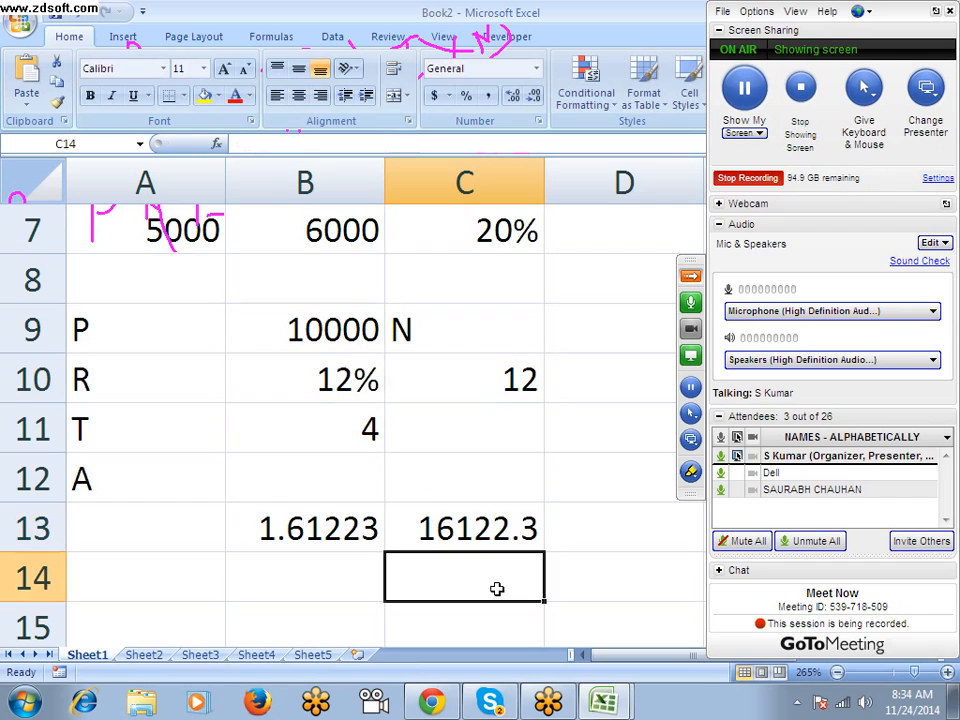
Clear the intermediate power calculation in B13.
key("Up")
key("Left")
key("Delete")
Copy the combined compound interest formula cell C13 and paste it into B12, beside the A label.
key("Right")
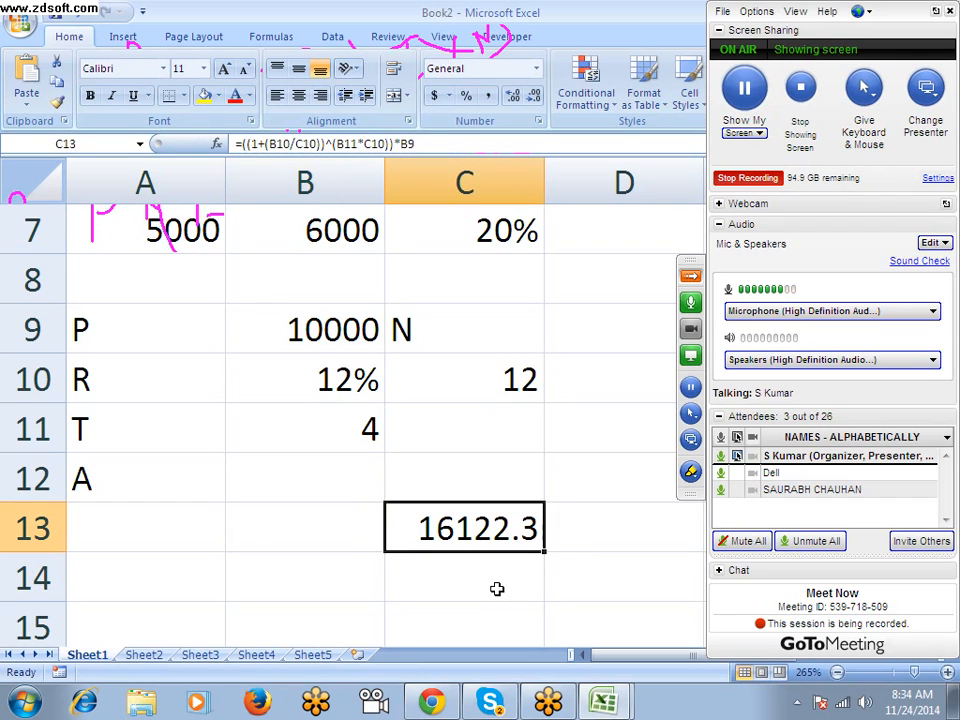
key("ctrl+c")
key("Up")
key("Left")
key("Return")
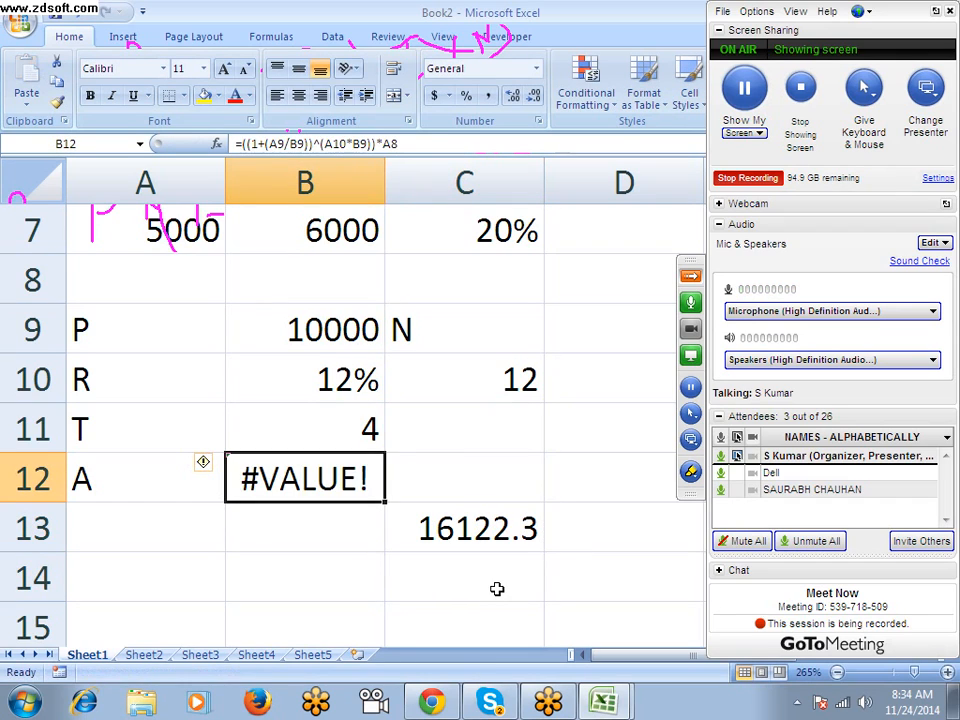
Undo the paste in B12 and move the compound interest formula from C13 to B12 with its references unchanged.
key("ctrl+z")
key("Down")
key("Right")
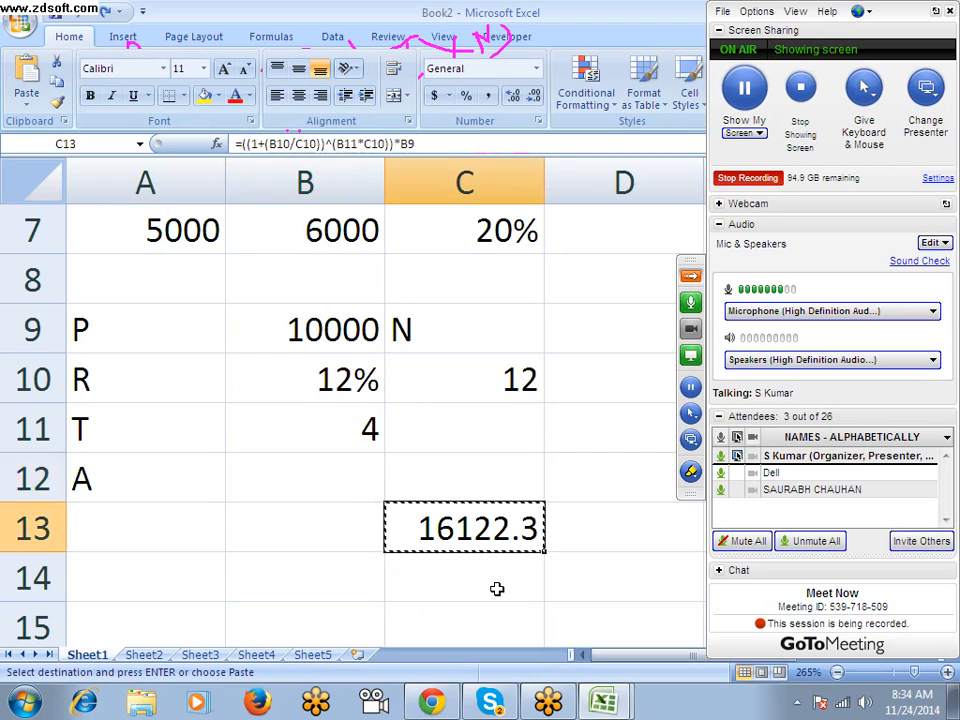
key("Left")
key("Up")
key("Return")
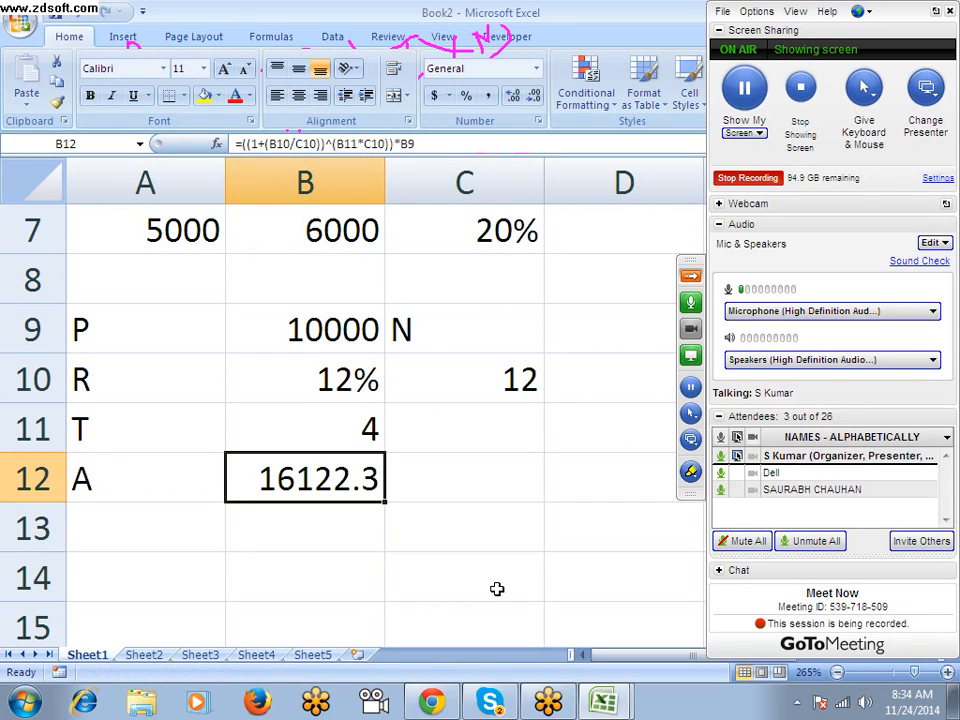
Examine the combined formula in B12, its cell references and the input values it draws on.
left_click(358, 145)
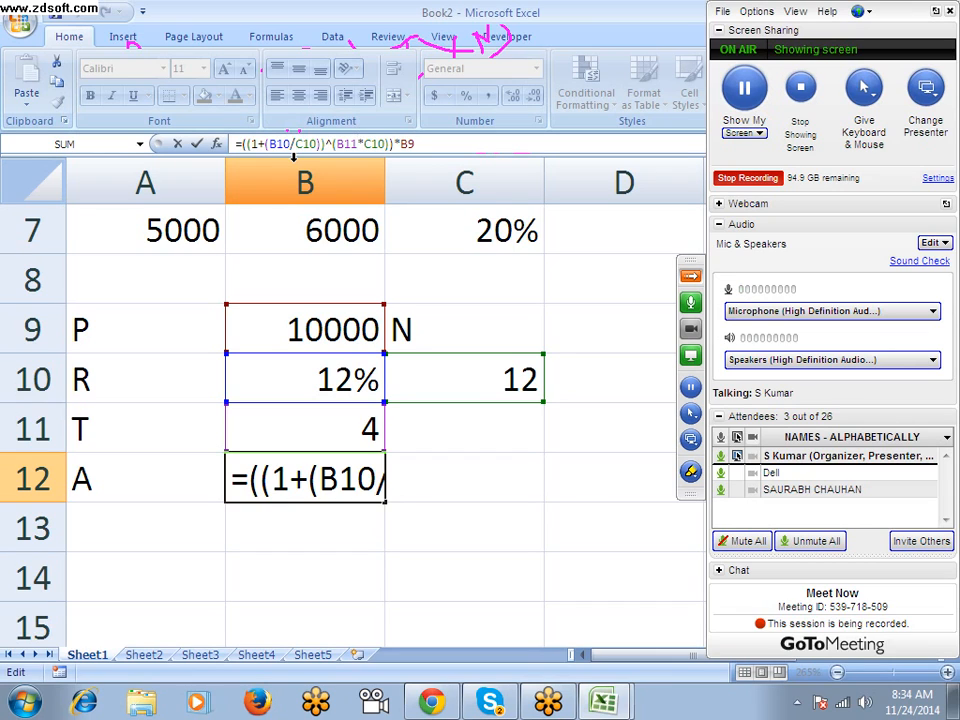
key("Return")
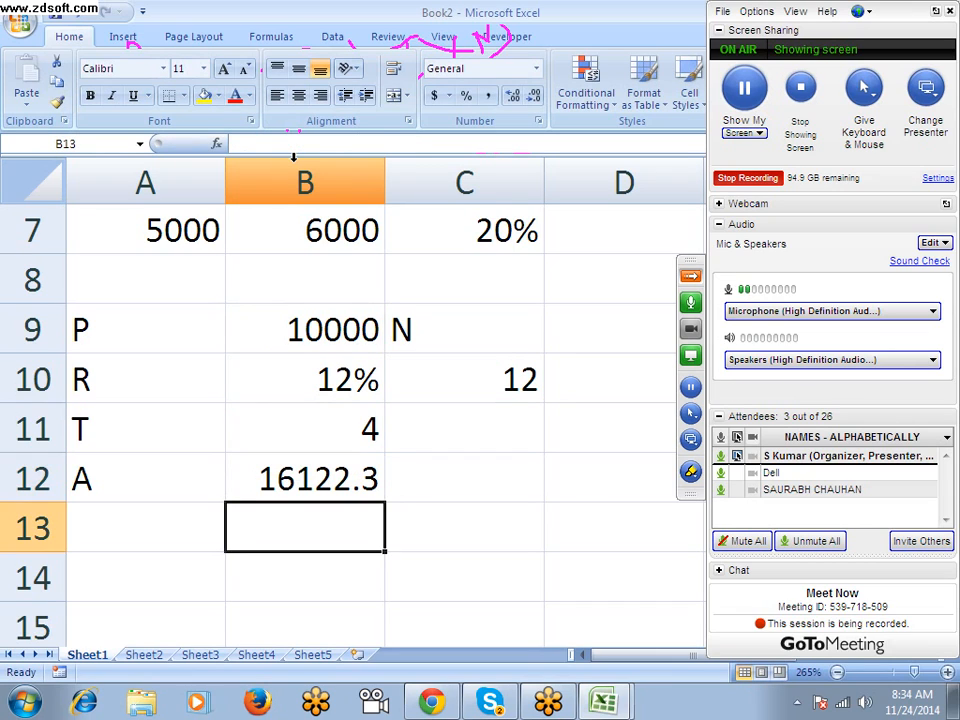
key("Up")
scroll(340, 338, "up", 2)
scroll(283, 465, "down", 4)
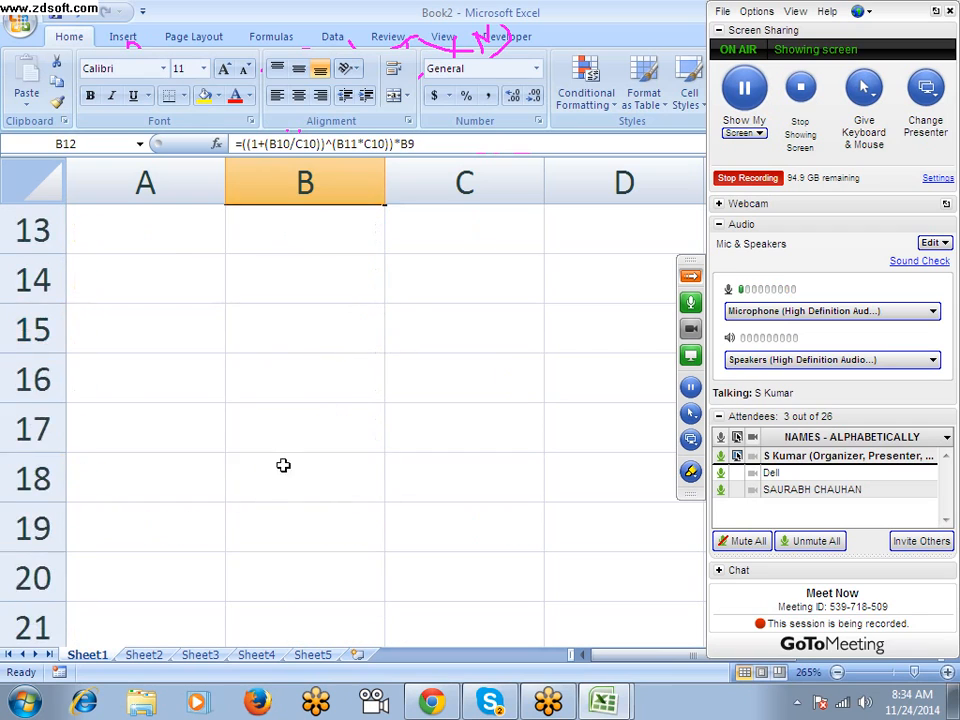
scroll(253, 480, "up", 4)
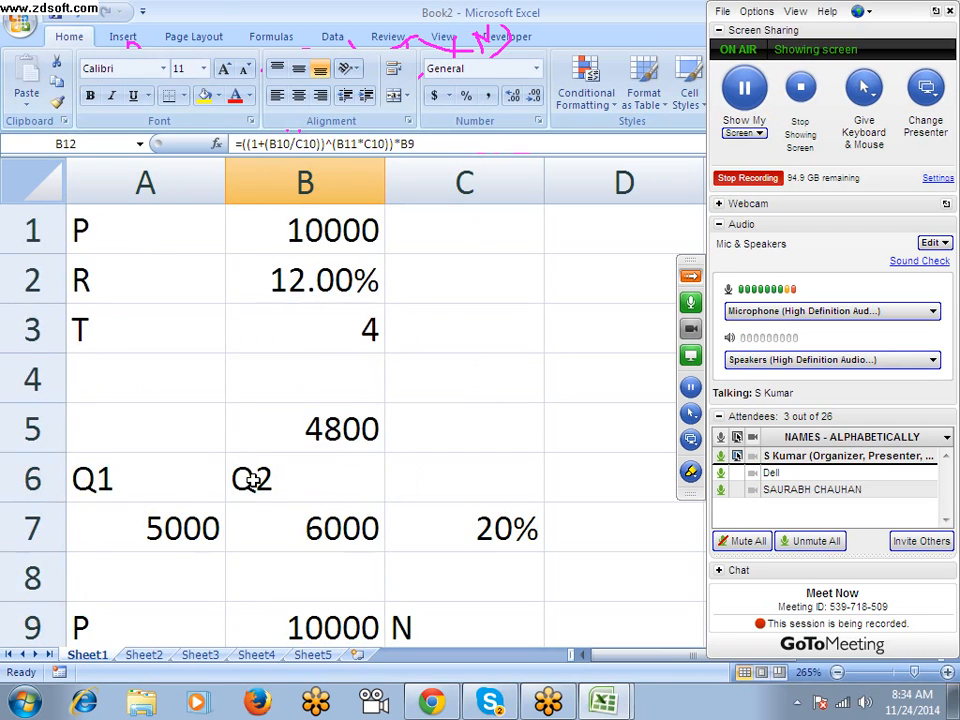
scroll(253, 480, "down", 2)
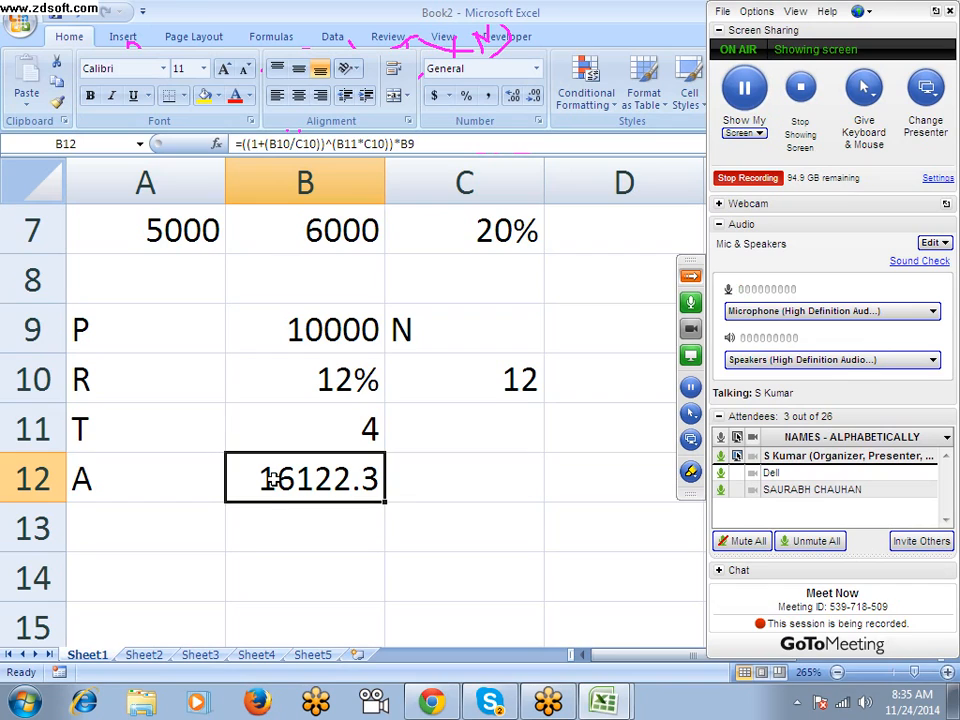
left_click(128, 470)
left_click(240, 479)
Switch to Sheet2 and enter the heading Sales in A1.
left_click(148, 656)
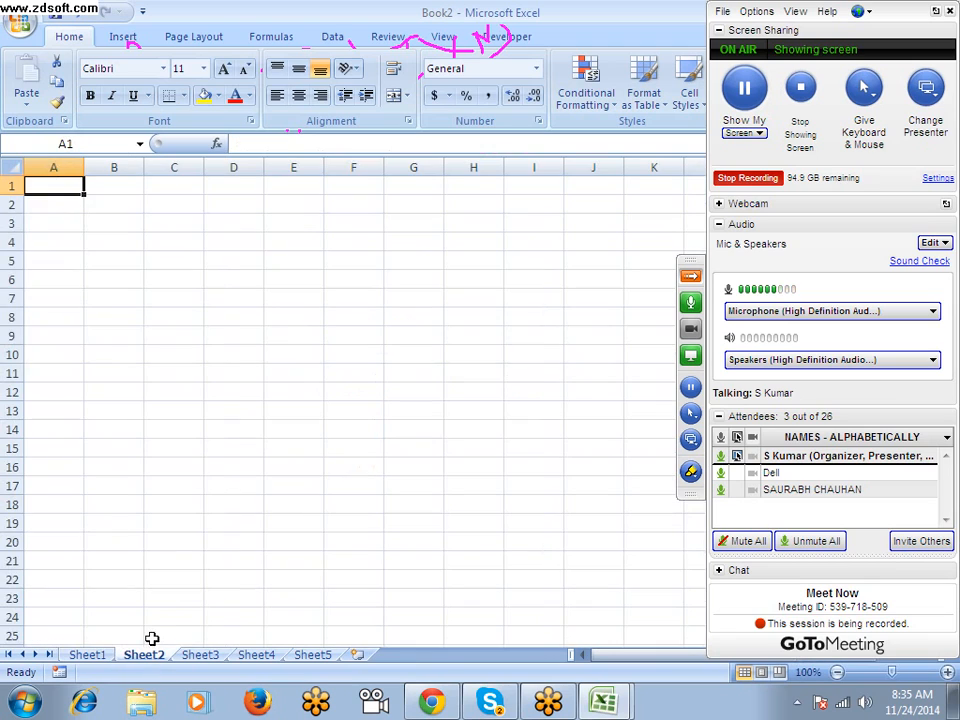
type("Sales")
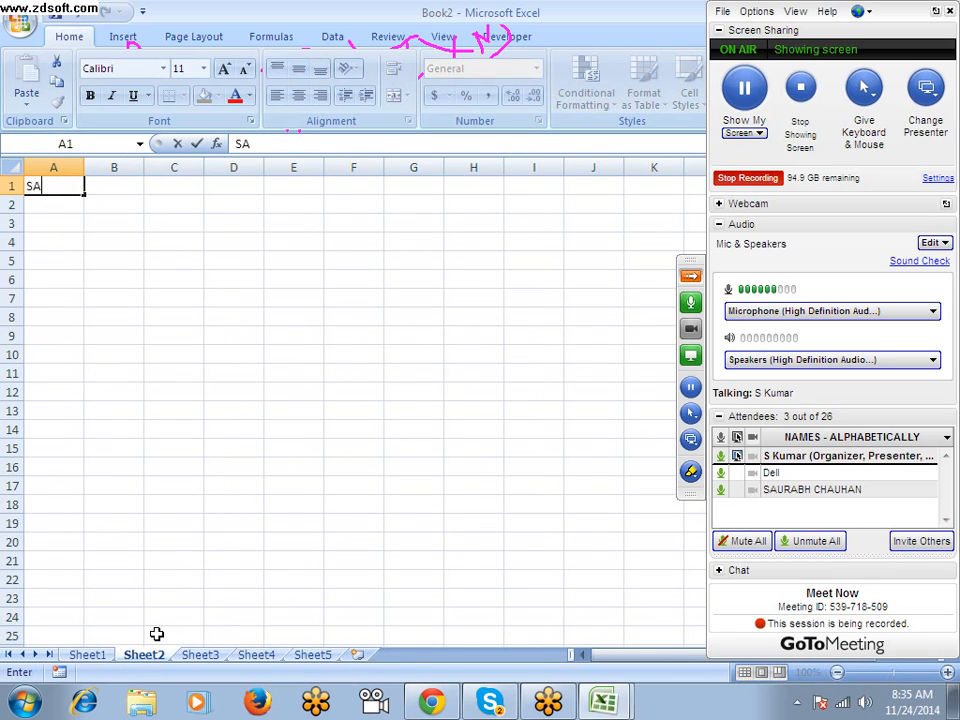
key("Return")
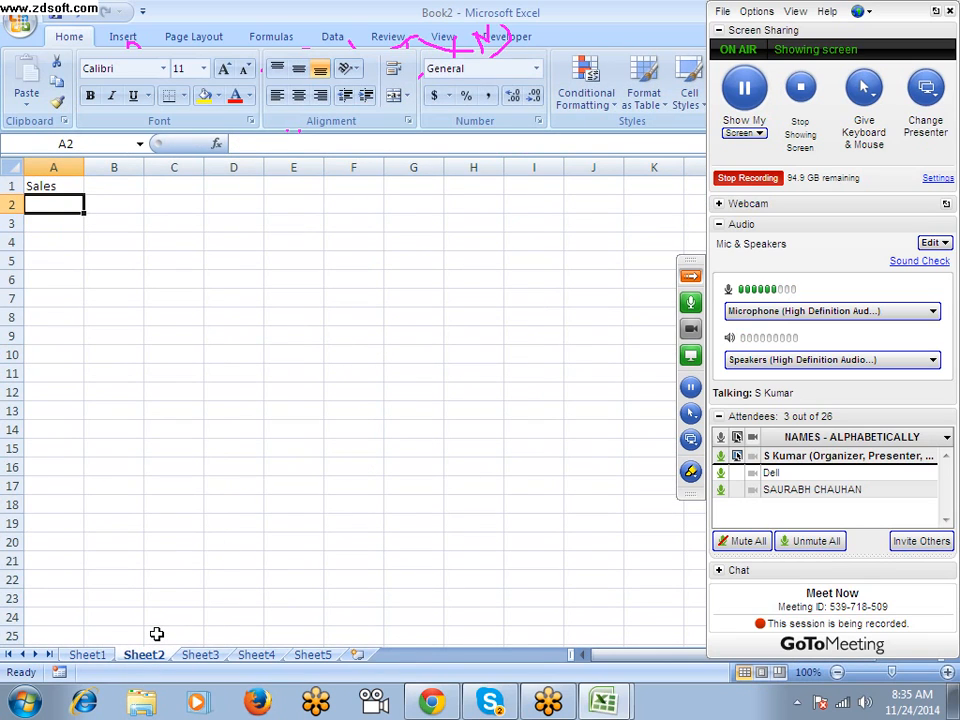
Enter =RANDBETWEEN(10,90) in A2 to generate a random sales figure.
type("=ra")
key("Down")
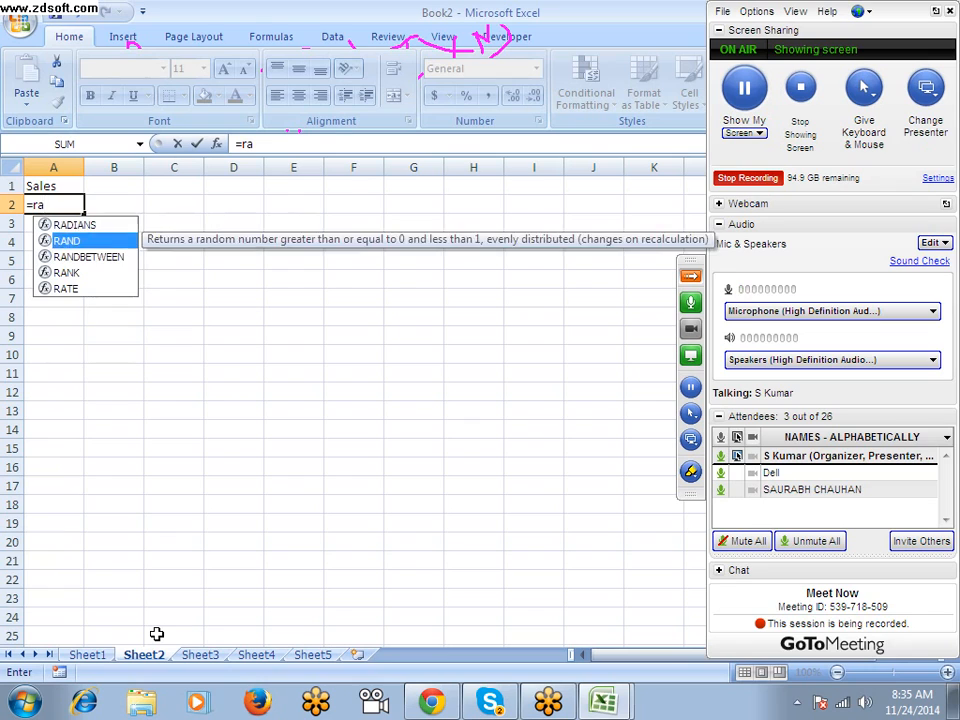
key("Down")
key("Tab")
type("10,9")
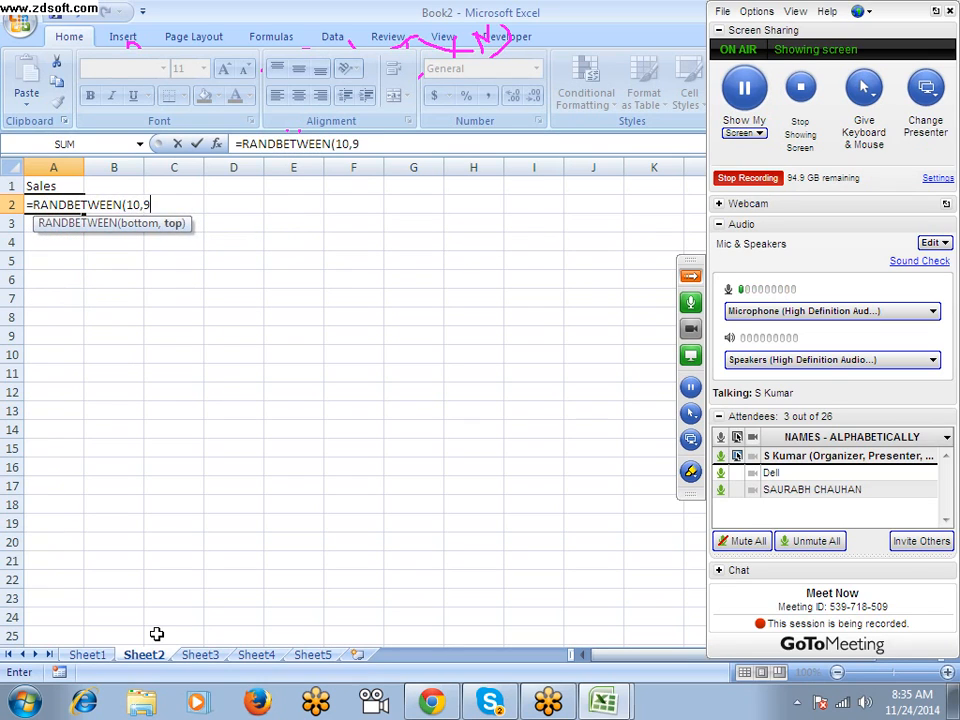
type("0)")
key("Return")
Fill the random number formula from A2 down to A52.
key("Up")
key("shift+Page_Down")
key("shift+Page_Down")
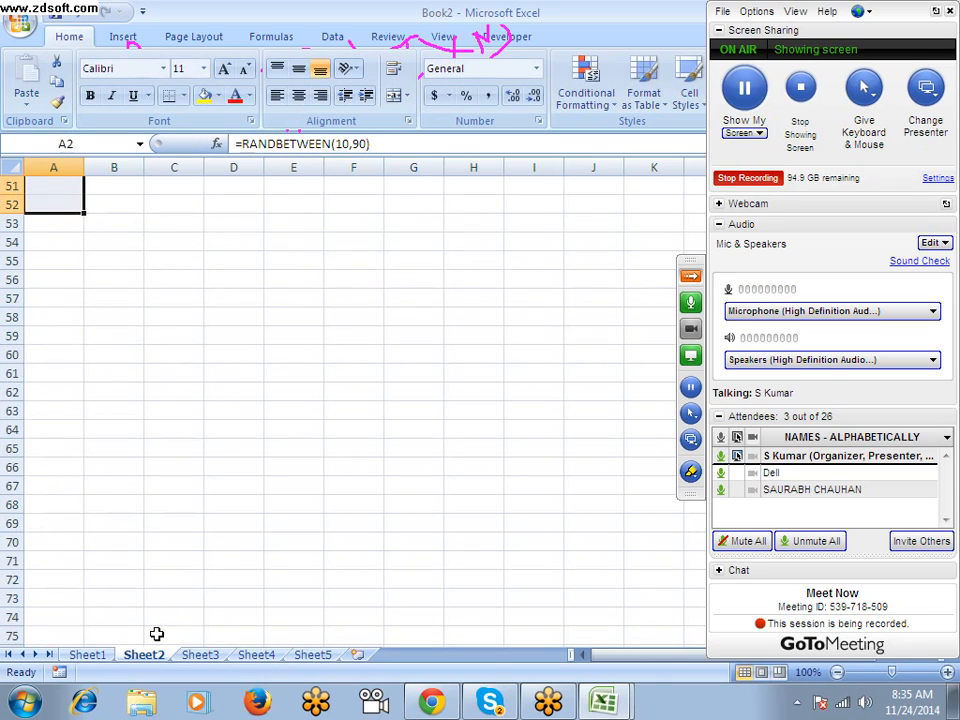
key("ctrl+d")
Replace the random number formulas in A2:A52 with their fixed values.
key("ctrl+Home")
key("Down")
key("ctrl+shift+Down")
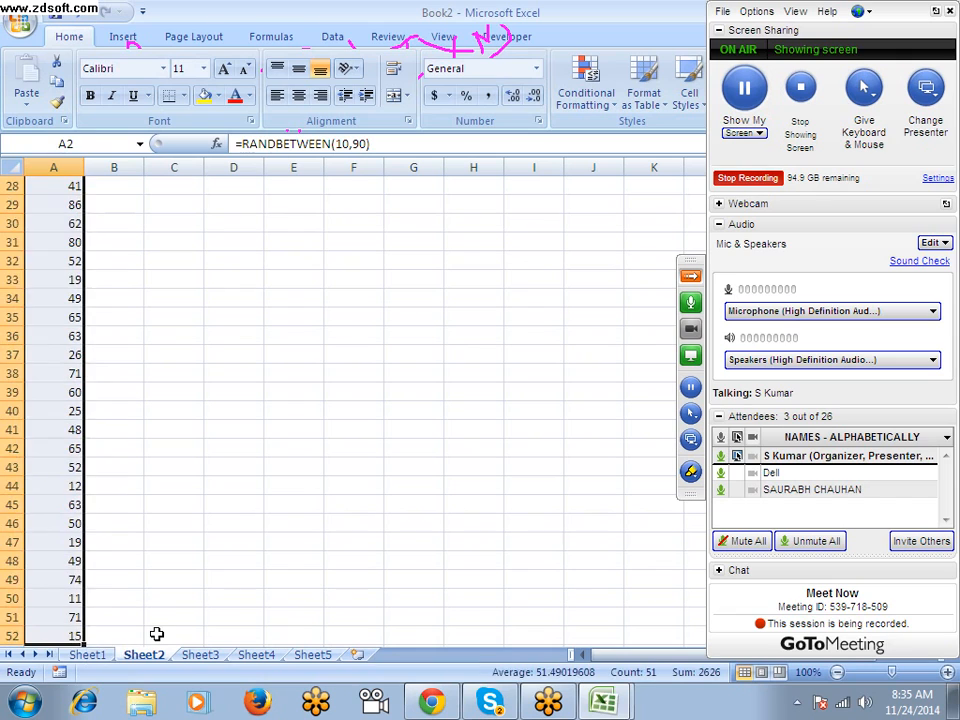
key("ctrl+c")
left_click(27, 102)
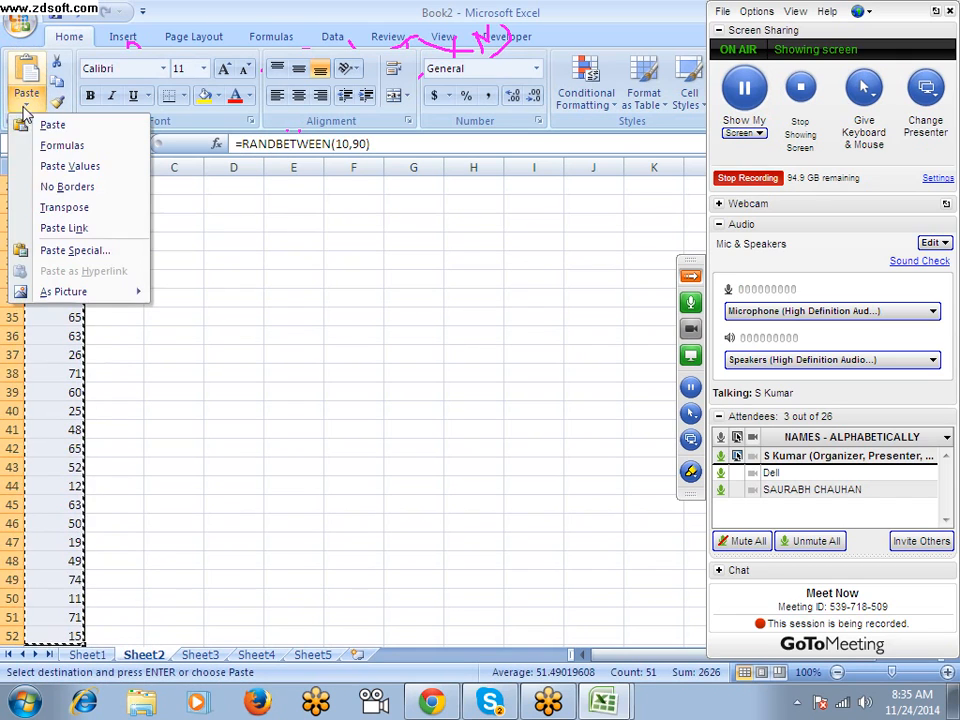
left_click(50, 167)
key("Escape")
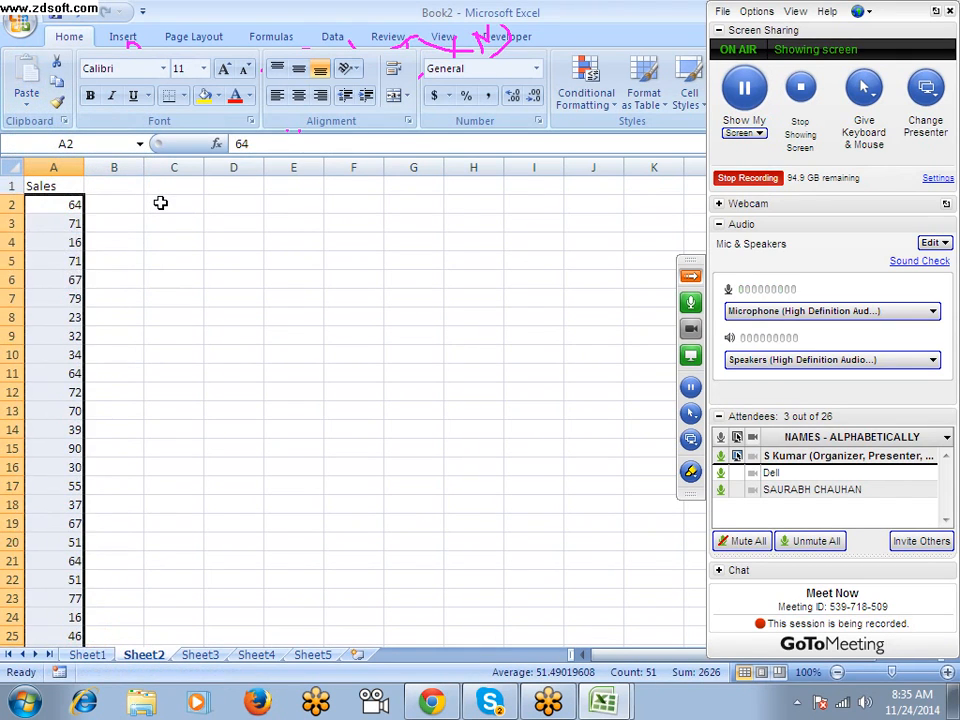
key("ctrl+Home")
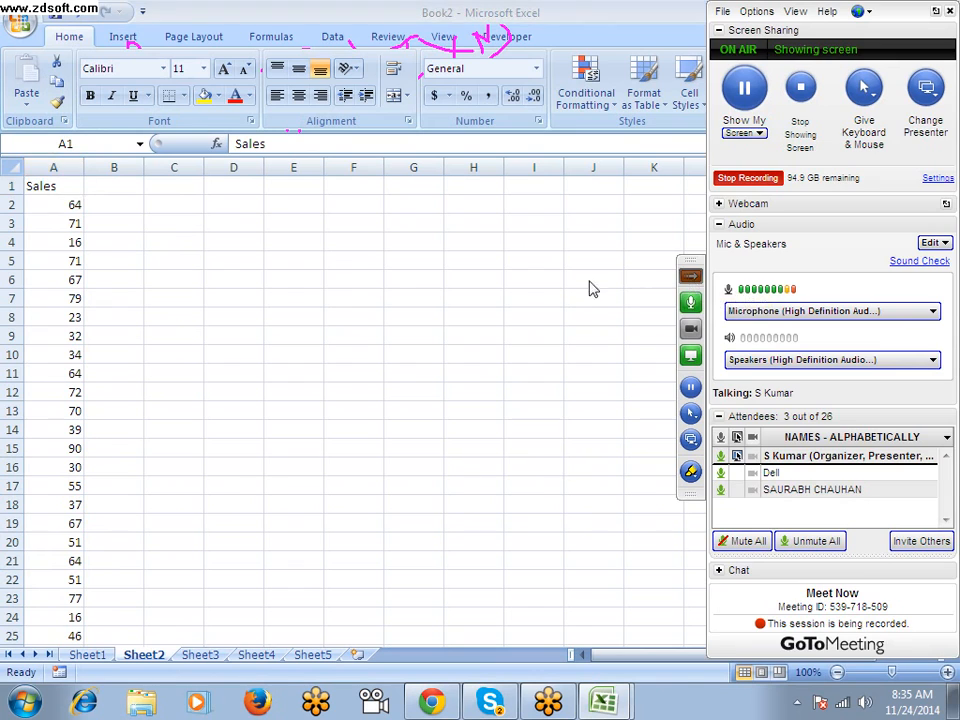
Apply conditional formatting to column A that highlights cells equal to 10 with Light Red Fill with Dark Red Text.
left_click(75, 166)
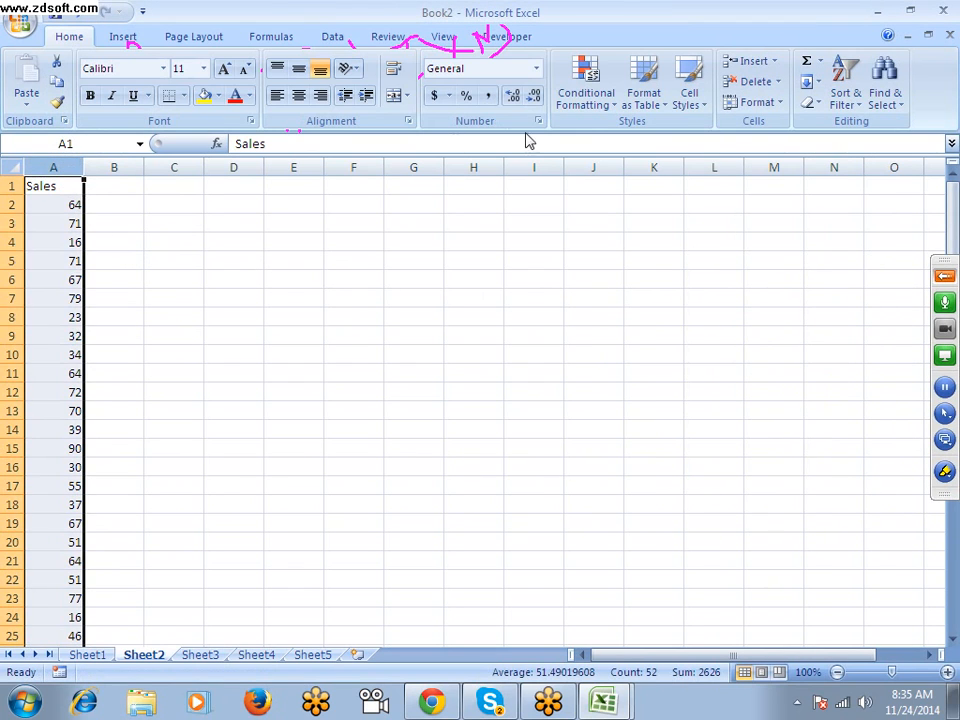
left_click(586, 90)
mouse_move(600, 135)
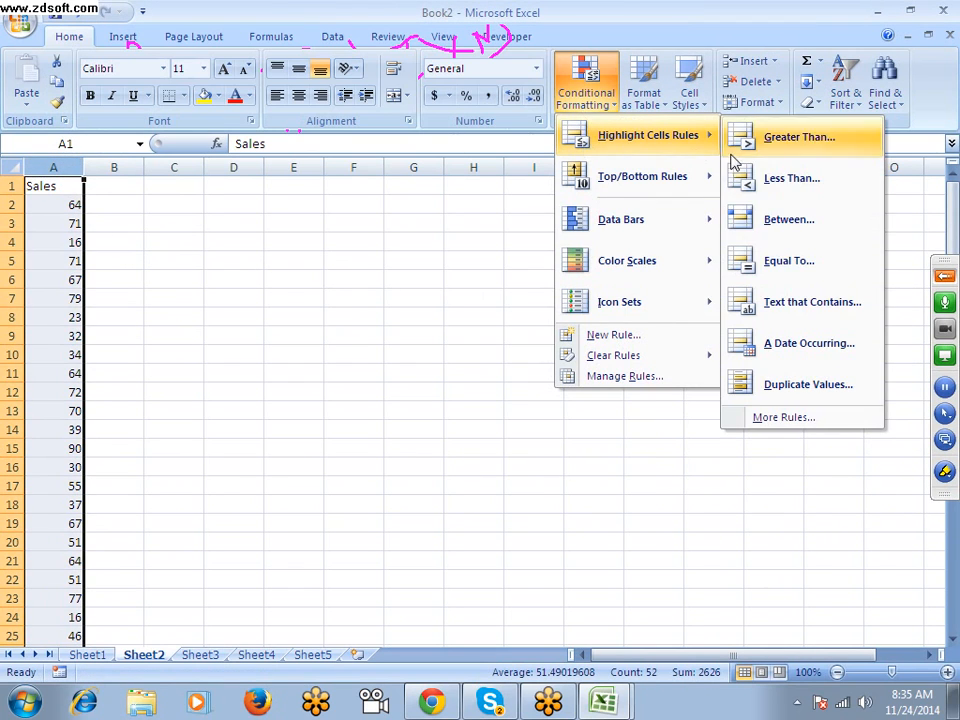
left_click(768, 258)
type("10")
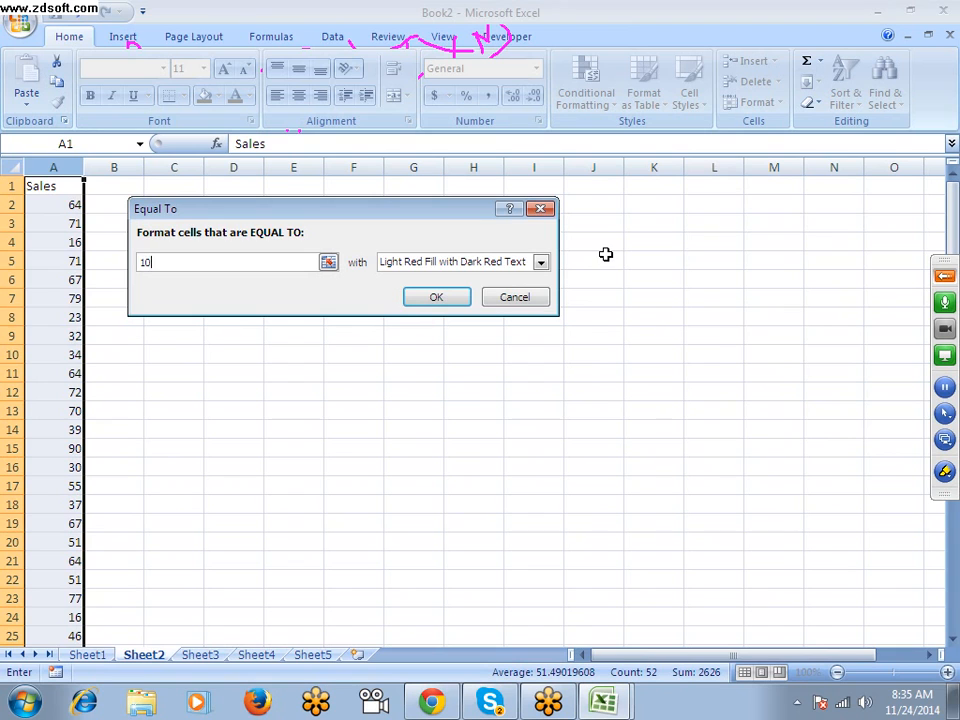
key("Return")
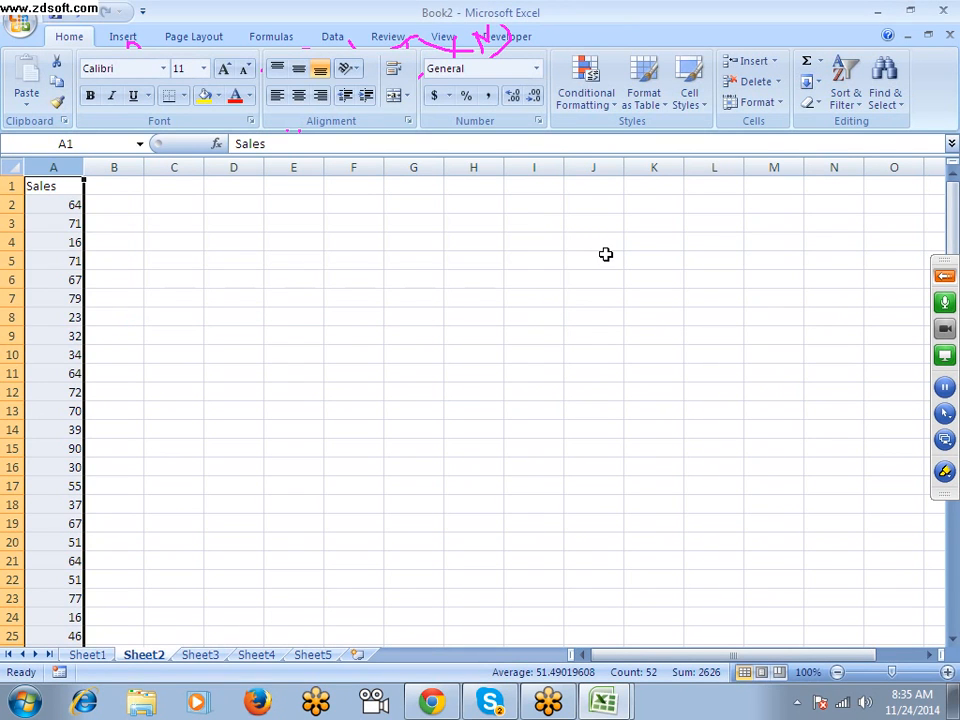
Preview Greater Than highlighting on column A with thresholds 20 and 40, without applying the rule.
left_click(586, 85)
mouse_move(600, 138)
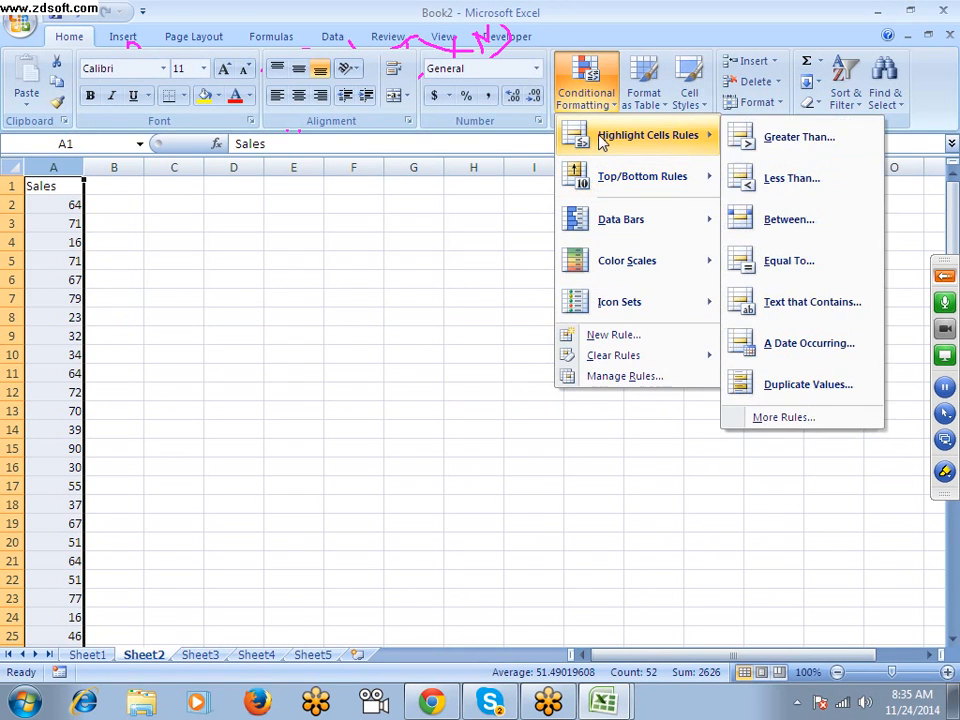
left_click(763, 148)
type("2")
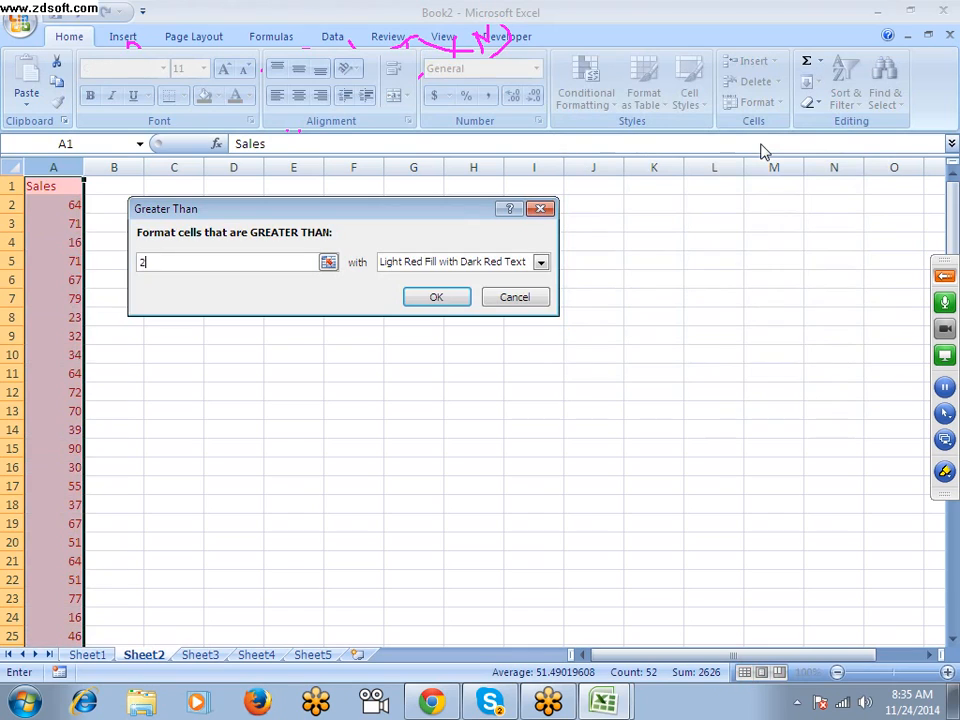
type("0")
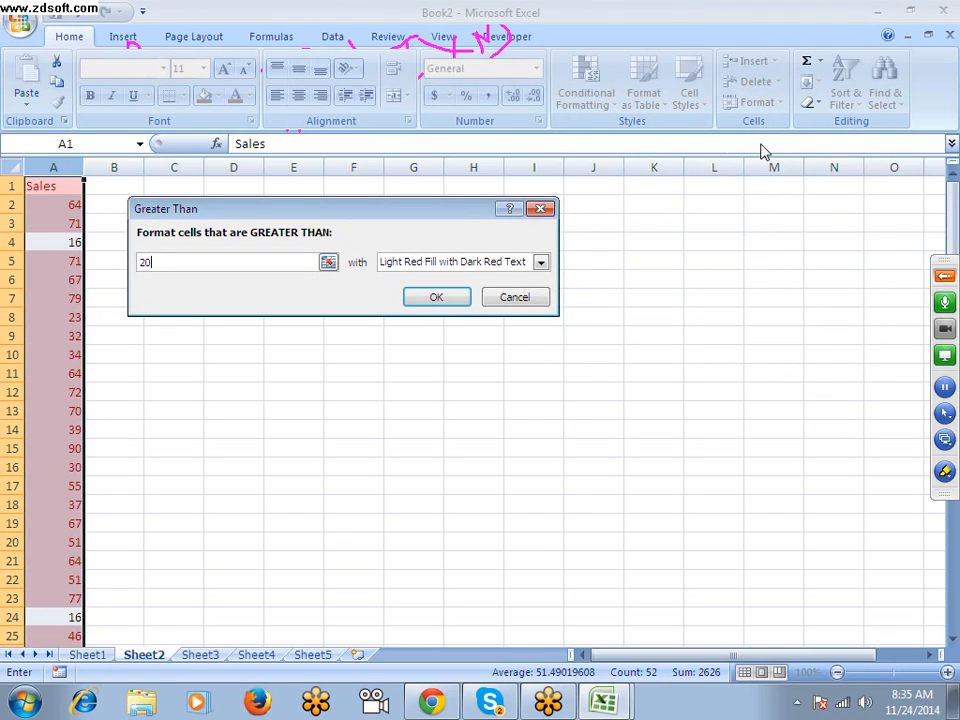
key("BackSpace")
key("BackSpace")
type("40")
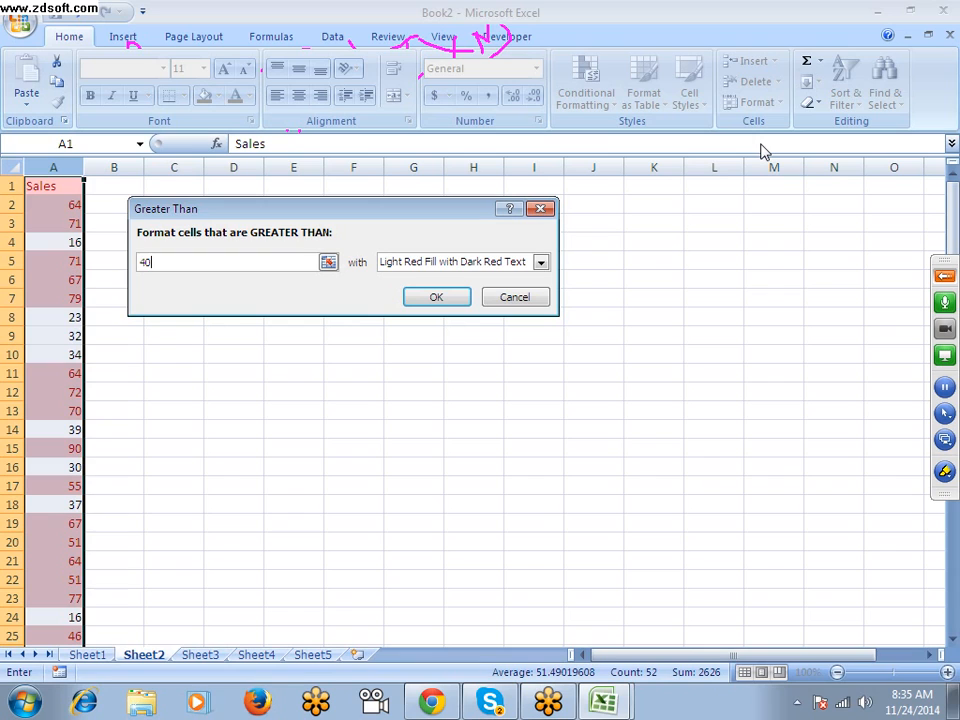
key("Escape")
Test in B2 whether the first sales value exceeds 50 with =A2>50, and clear the test formula.
key("Down")
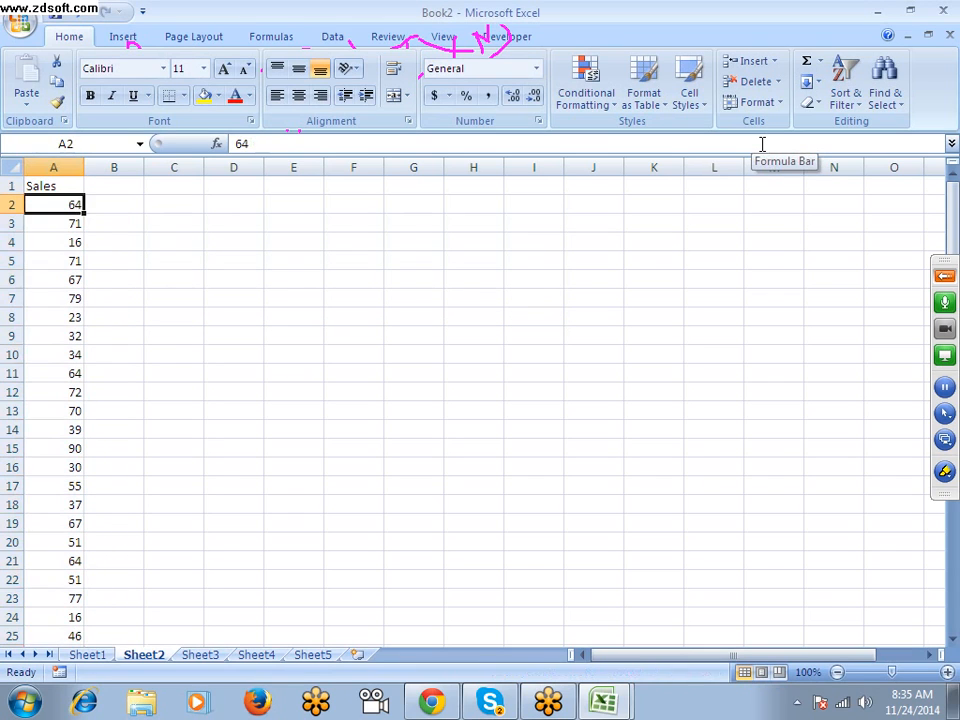
key("Right")
type("=")
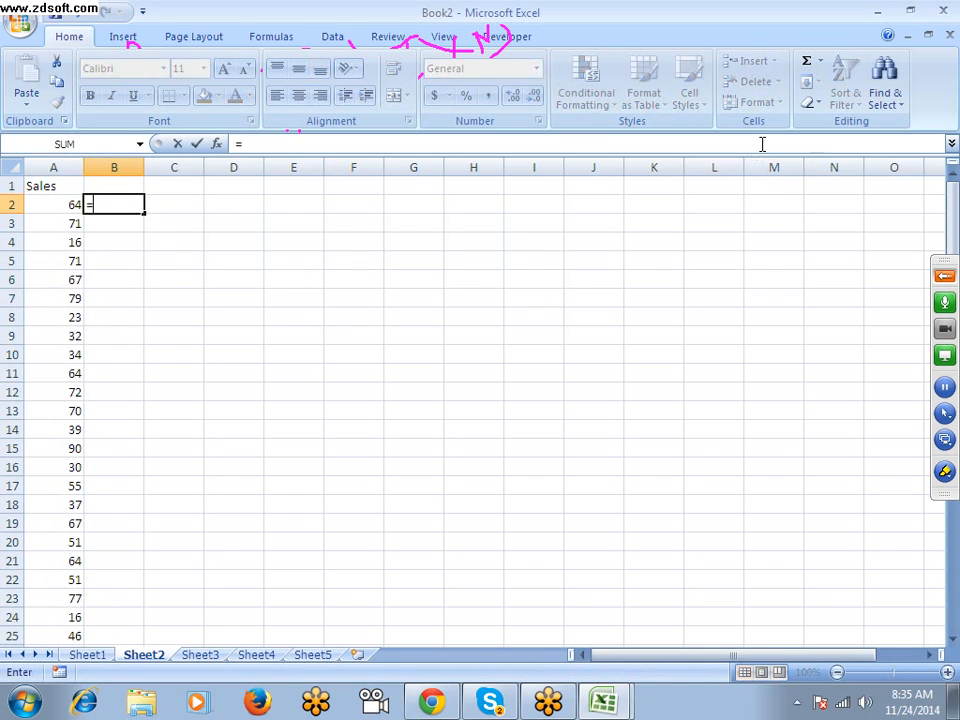
left_click(66, 205)
type(">50")
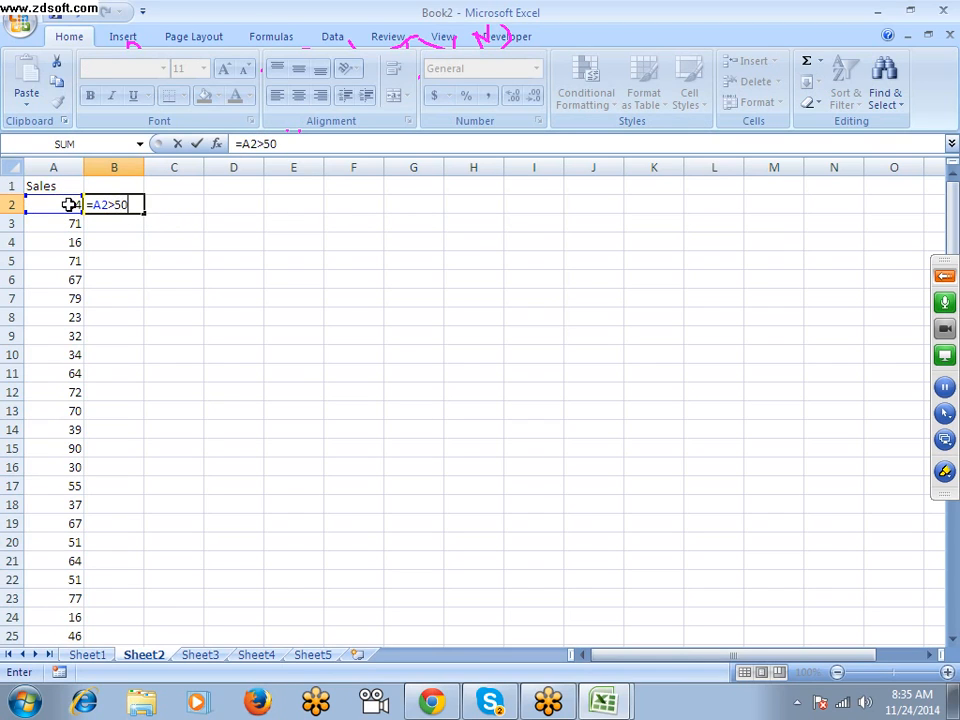
key("Return")
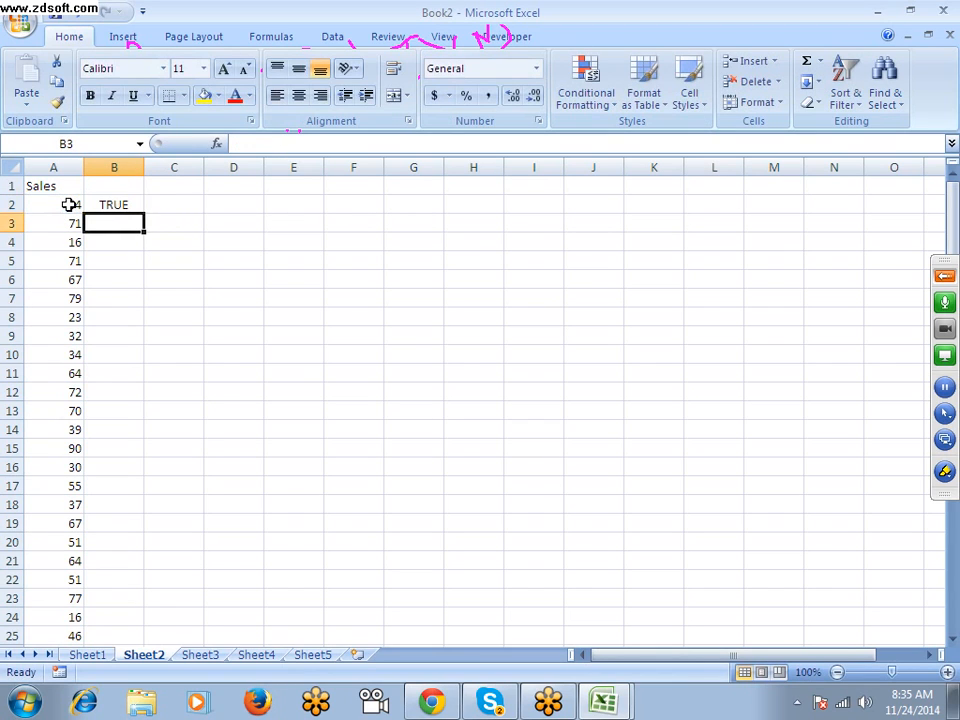
key("Up")
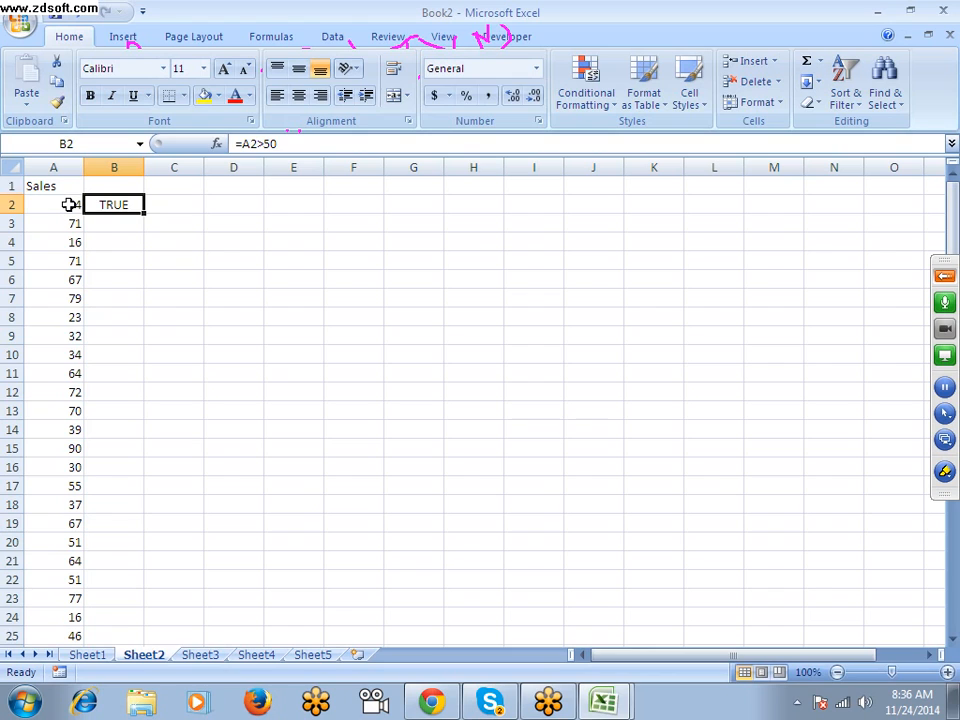
key("Delete")
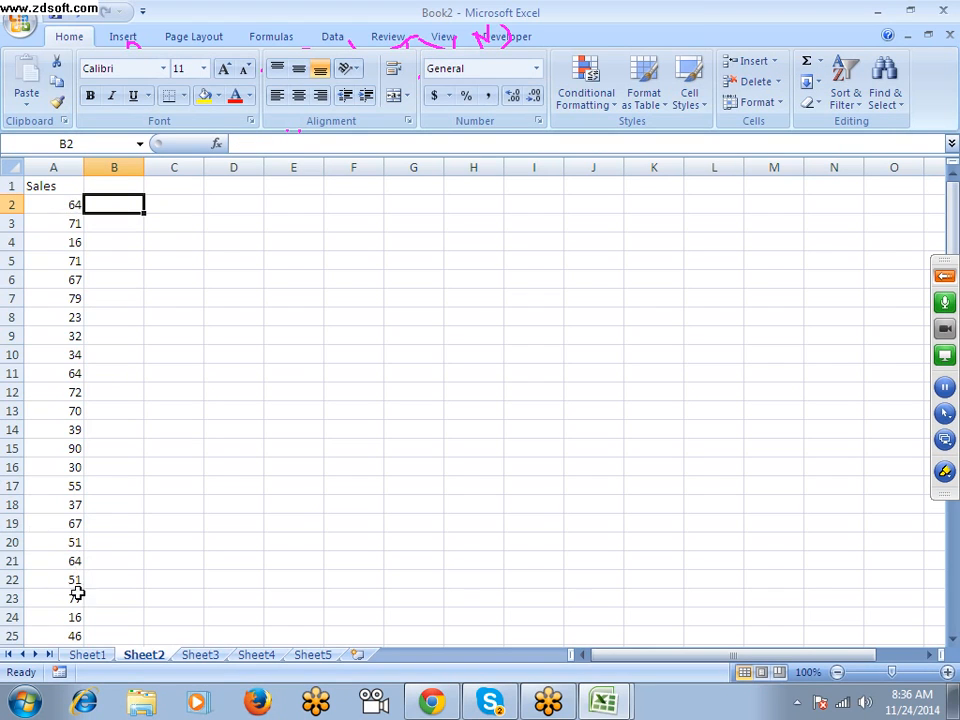
Return to Sheet1 and list the arithmetic operators *, +, - and / down column D in D7:D10.
left_click(87, 654)
left_click(639, 236)
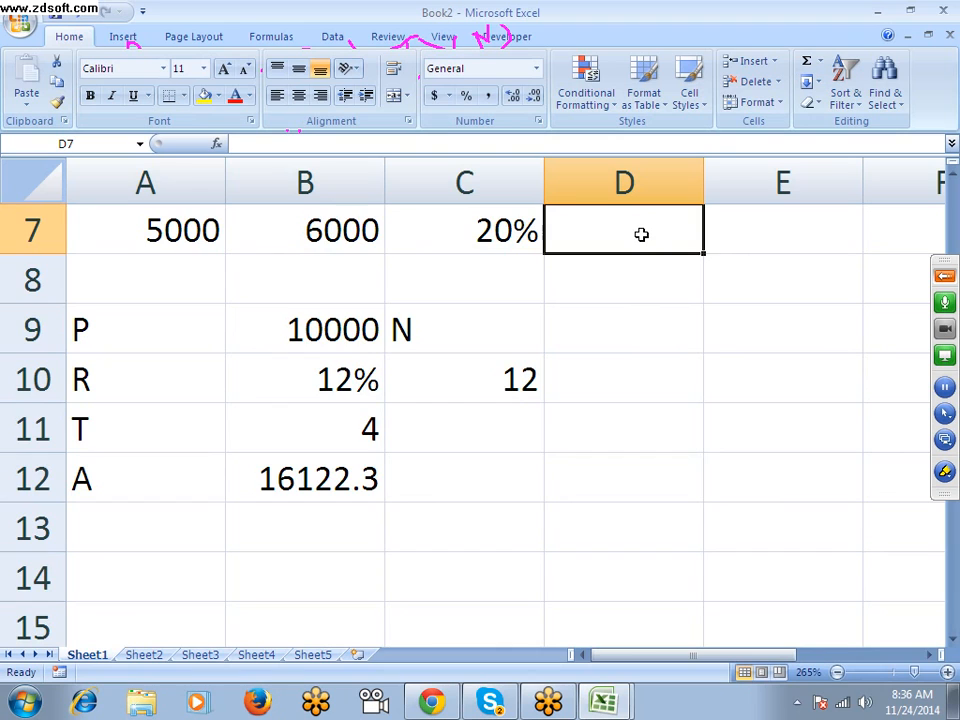
key("Return")
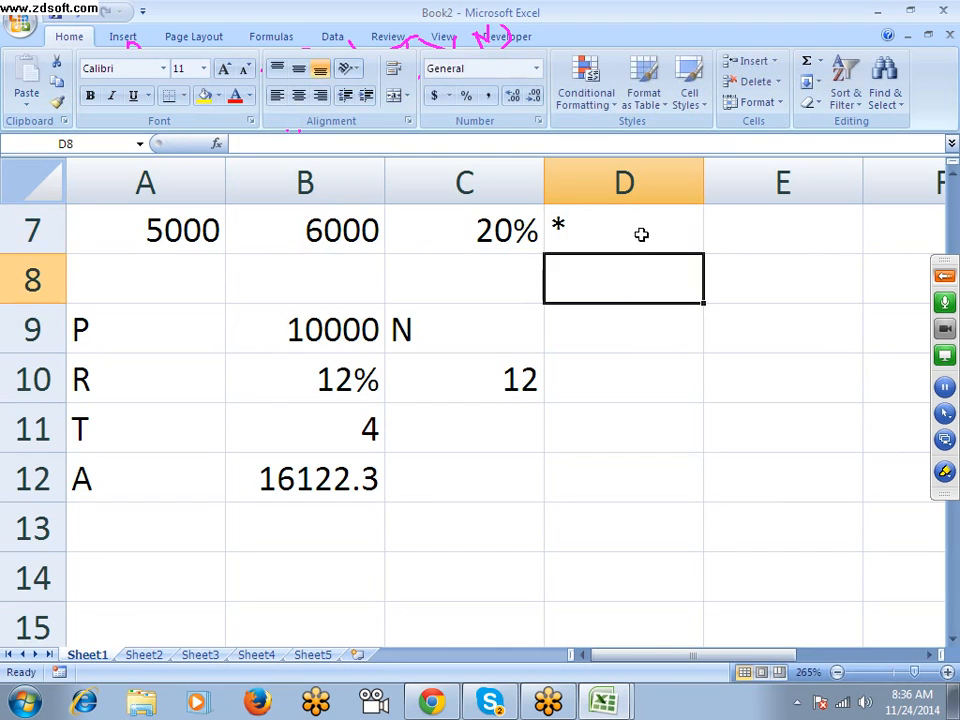
type("+")
key("Return")
type("-")
key("Return")
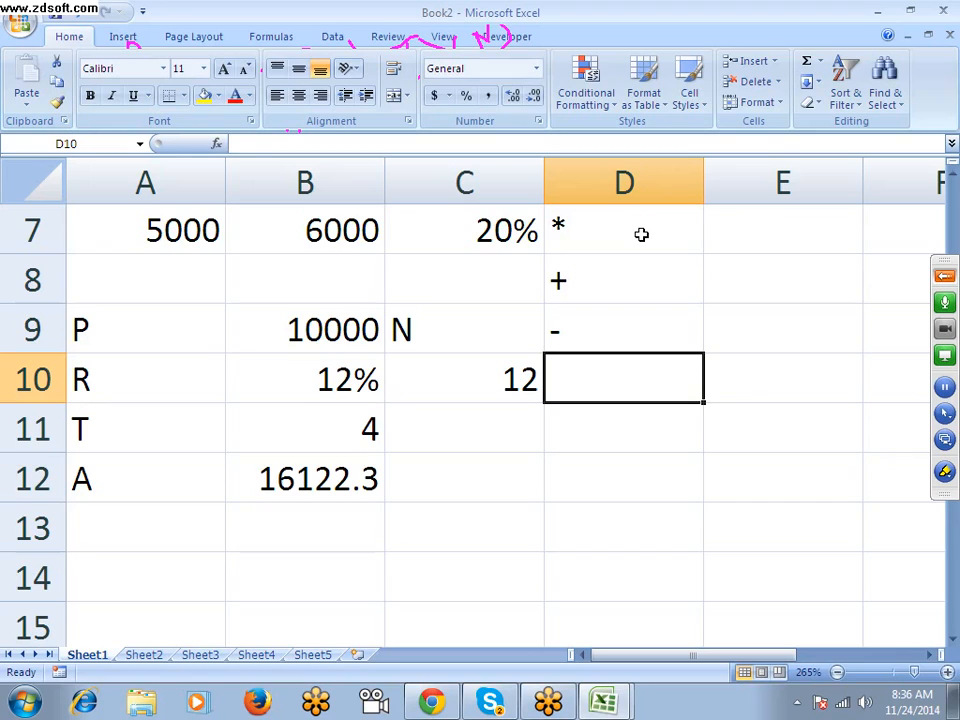
type("/")
key("Return")
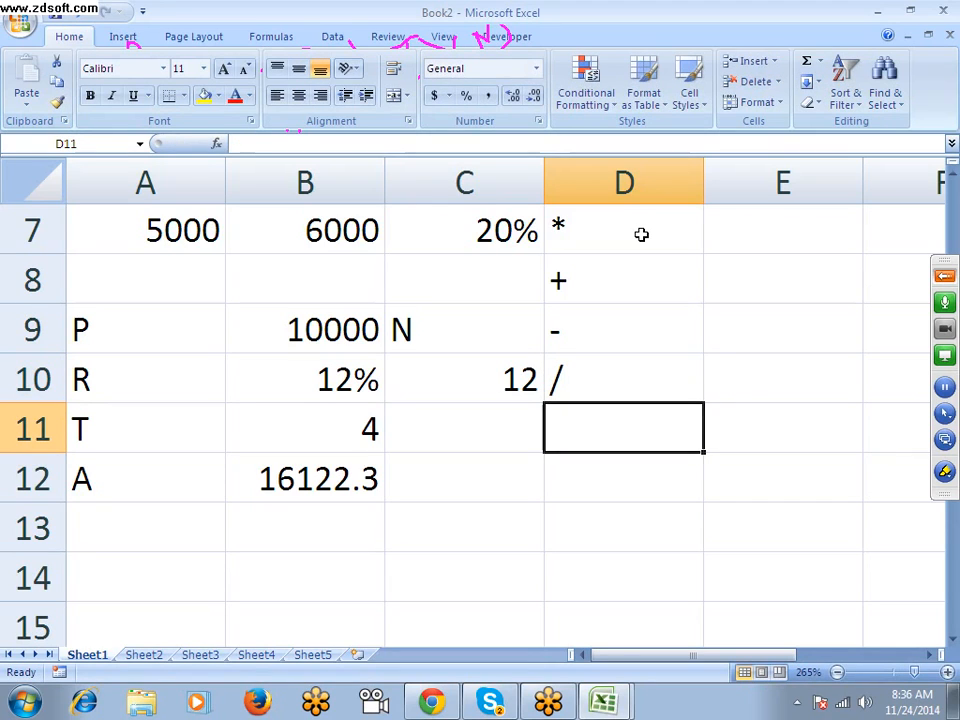
Add the exponent operator ^ in D11 and select the operator list D7:D11.
type("^")
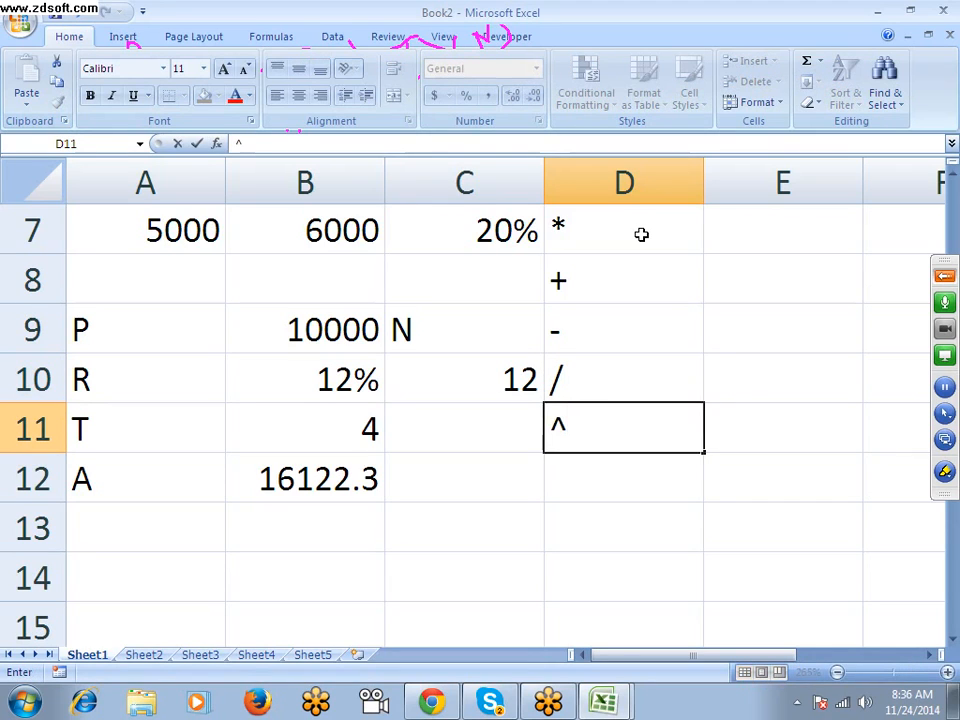
key("ctrl+Return")
key("shift+Up")
key("shift+Up")
key("shift+Up")
key("shift+Up")
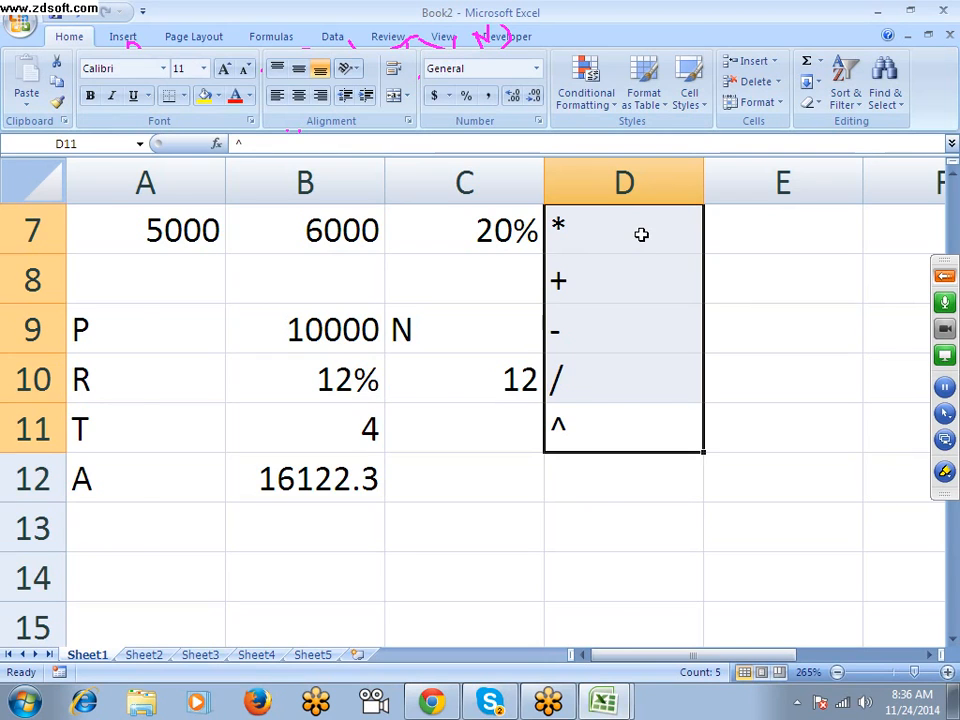
Switch to Sheet2 and list the comparison operators =, > and < down column E in E2:E4.
key("ctrl+Page_Down")
key("Right")
key("Right")
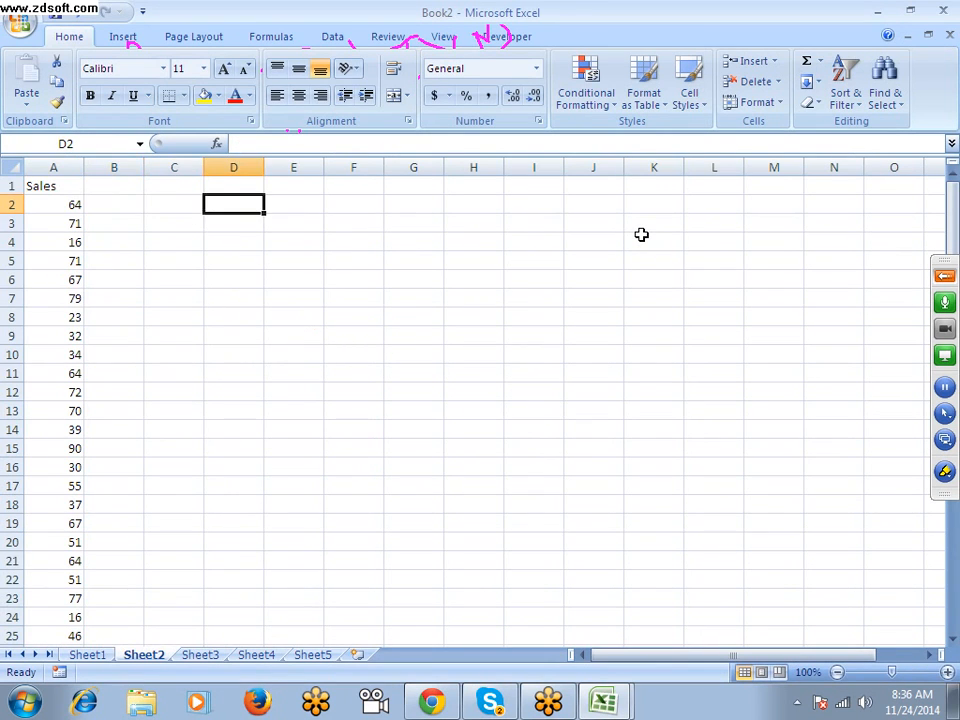
scroll(641, 234, "up", 4, "ctrl")
left_click(497, 229)
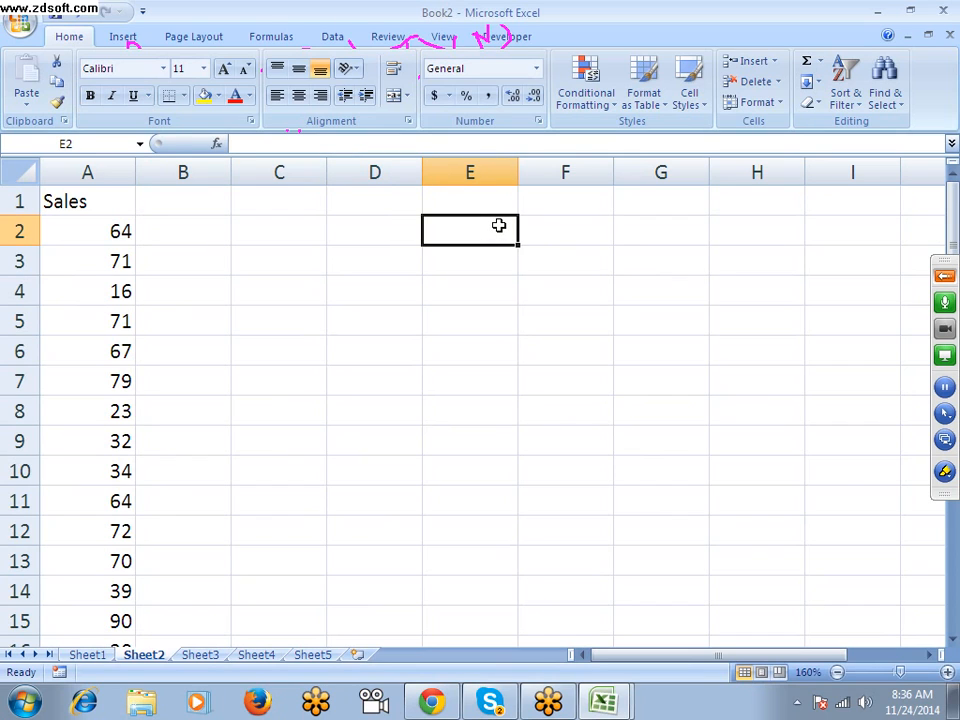
type("=")
key("Return")
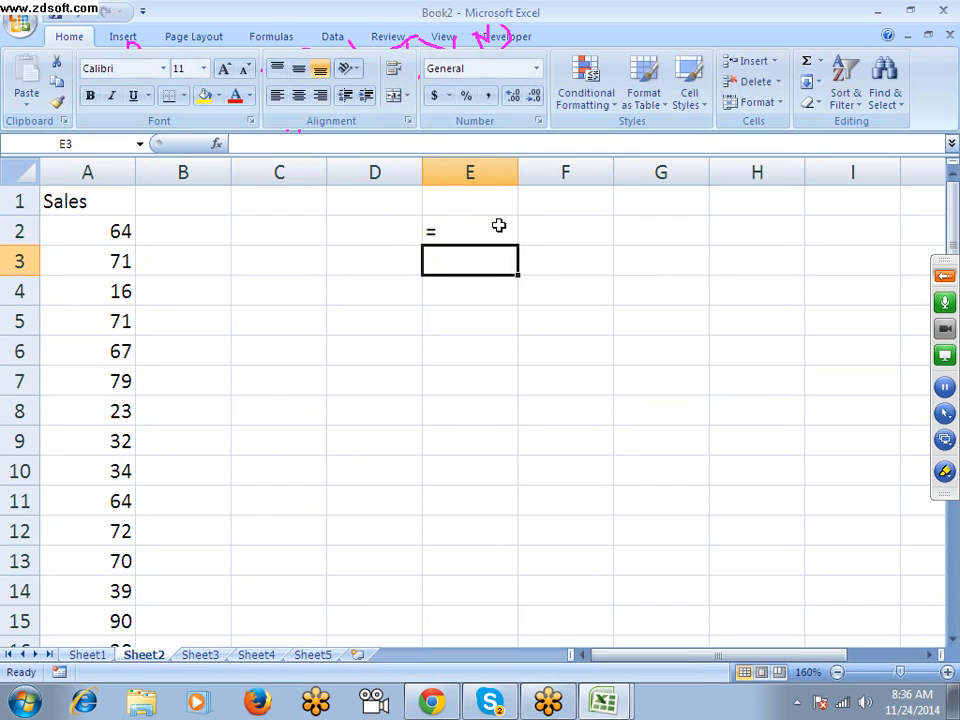
type(">")
key("Return")
type("<")
key("Return")
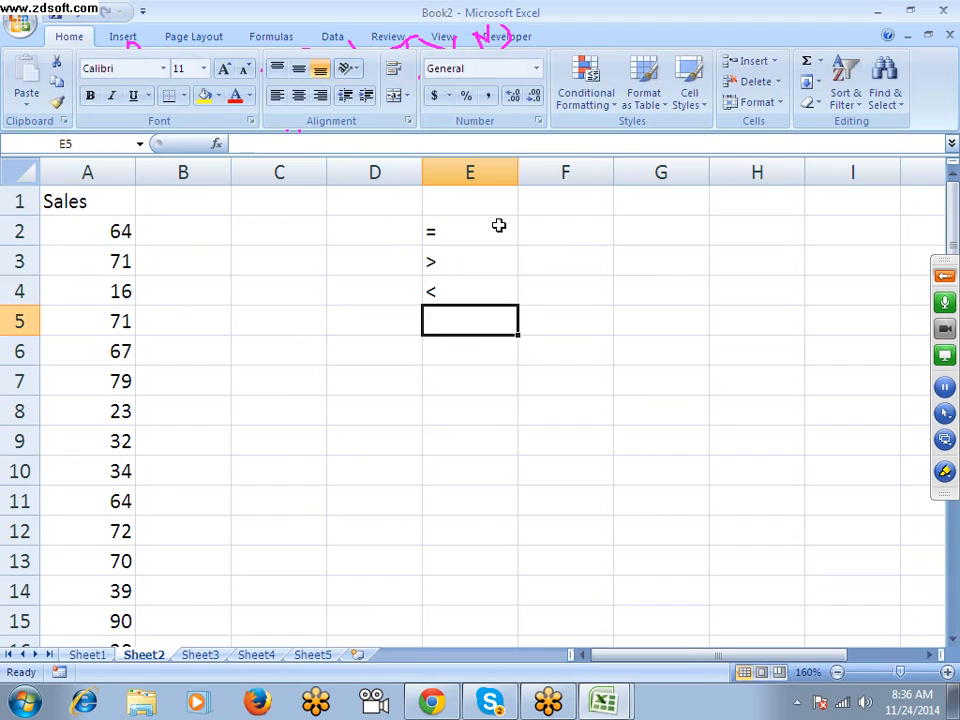
Continue the comparison operator list with >=, <= and <> in E5:E7.
type(">=")
key("Return")
type("<=")
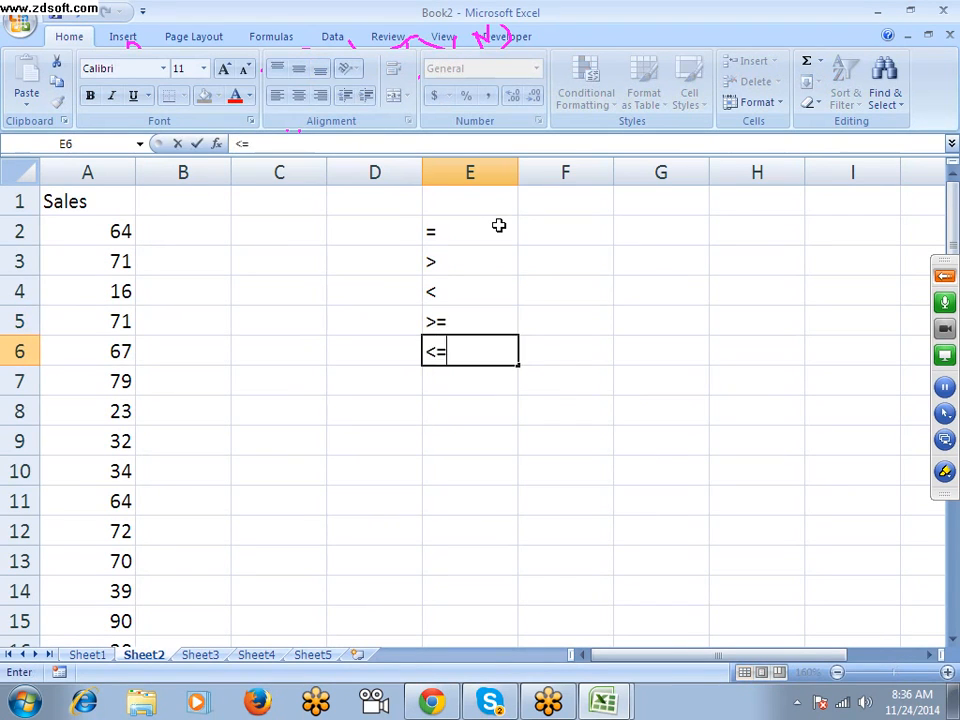
key("Return")
type(">=")
key("Return")
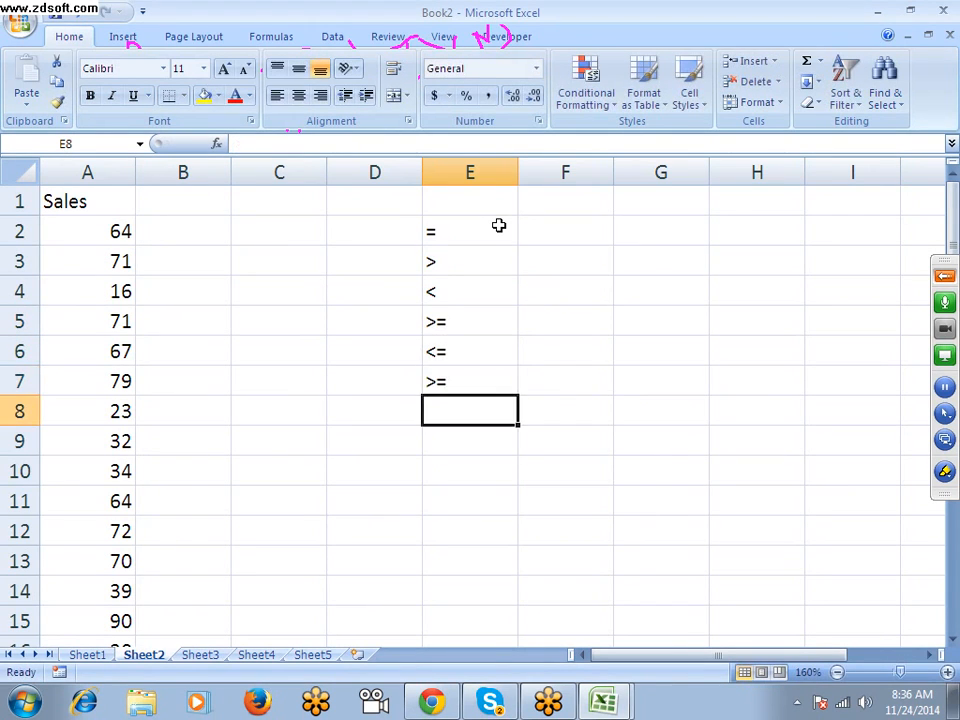
key("Up")
type("<>")
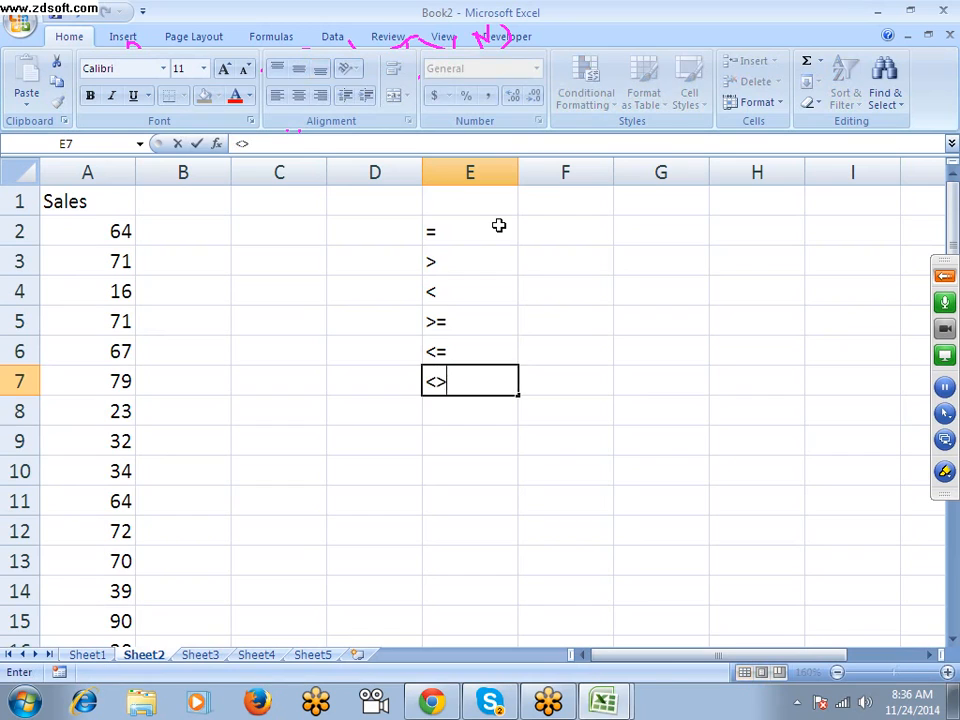
key("Return")
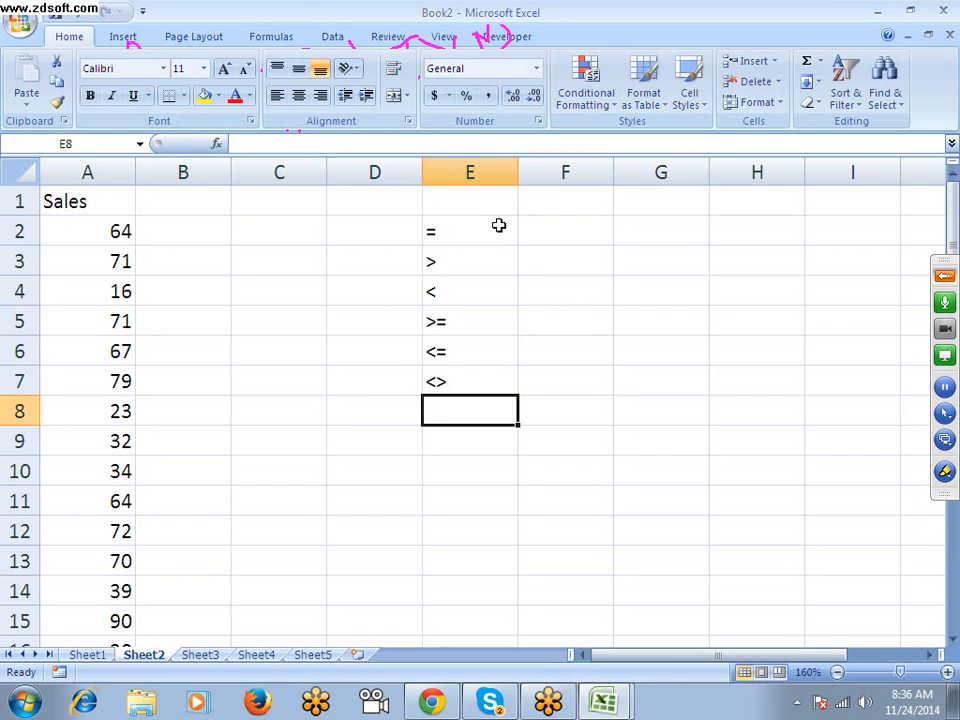
Test in B2 whether the first sales value equals 50 with =A2=50.
key("Up")
key("Up")
key("Left")
key("Left")
key("Left")
key("Left")
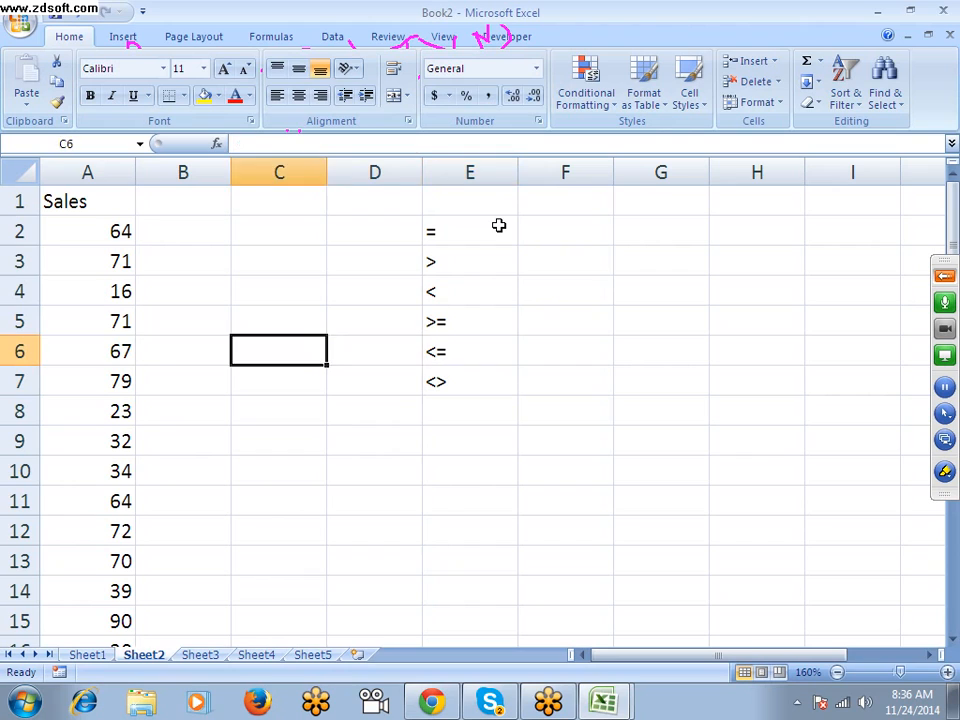
key("Up")
key("Up")
key("Up")
key("Up")
key("Up")
key("Right")
key("Down")
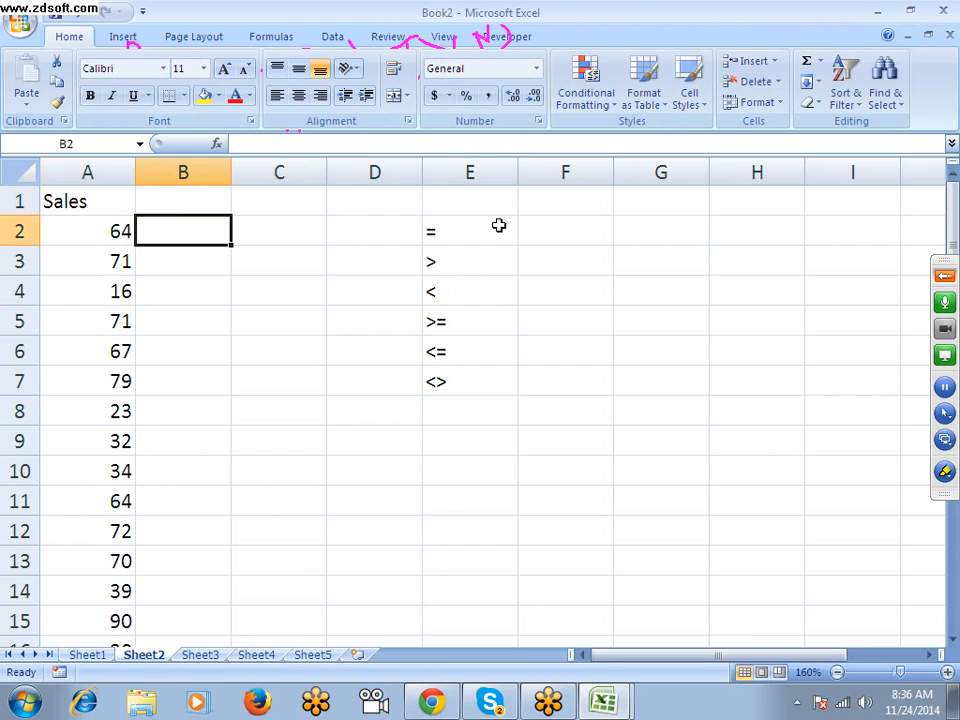
type("=")
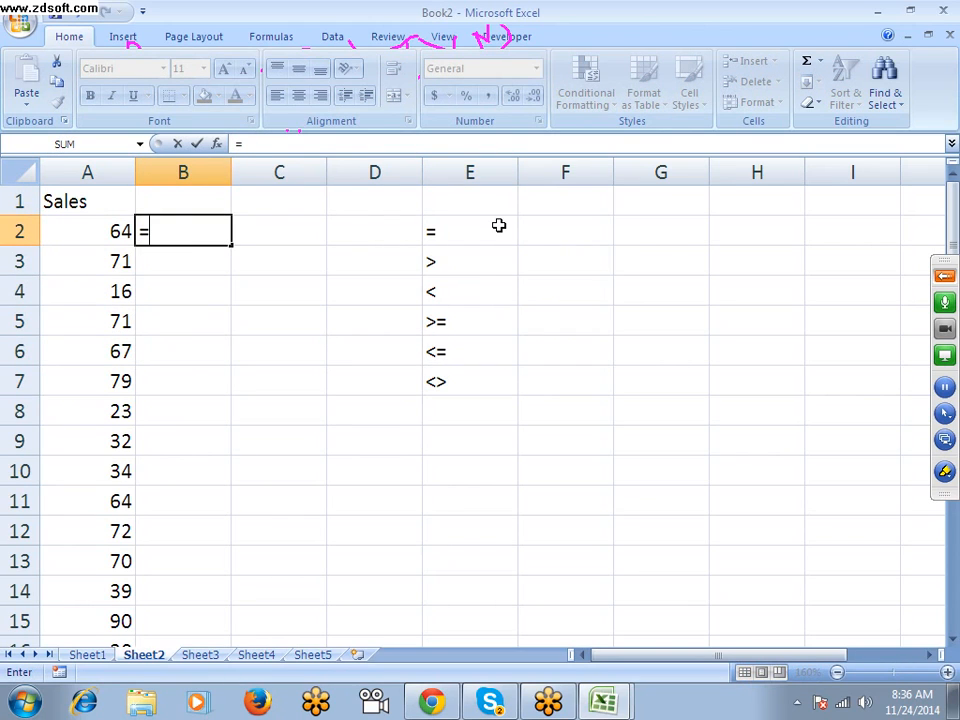
key("Left")
type("=5")
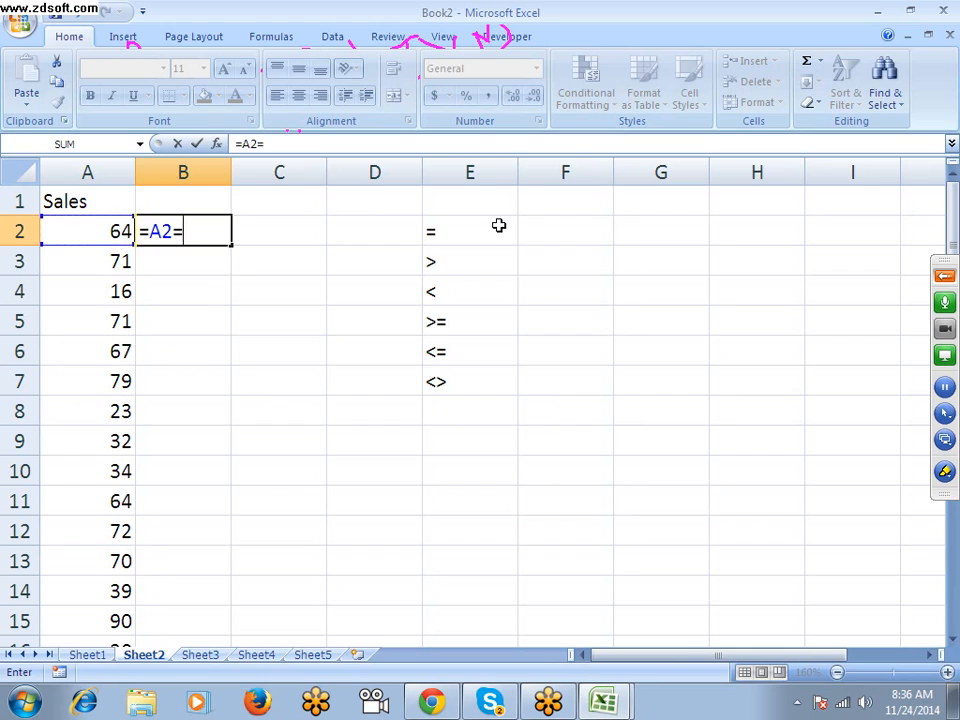
type("0")
key("Return")
key("Up")
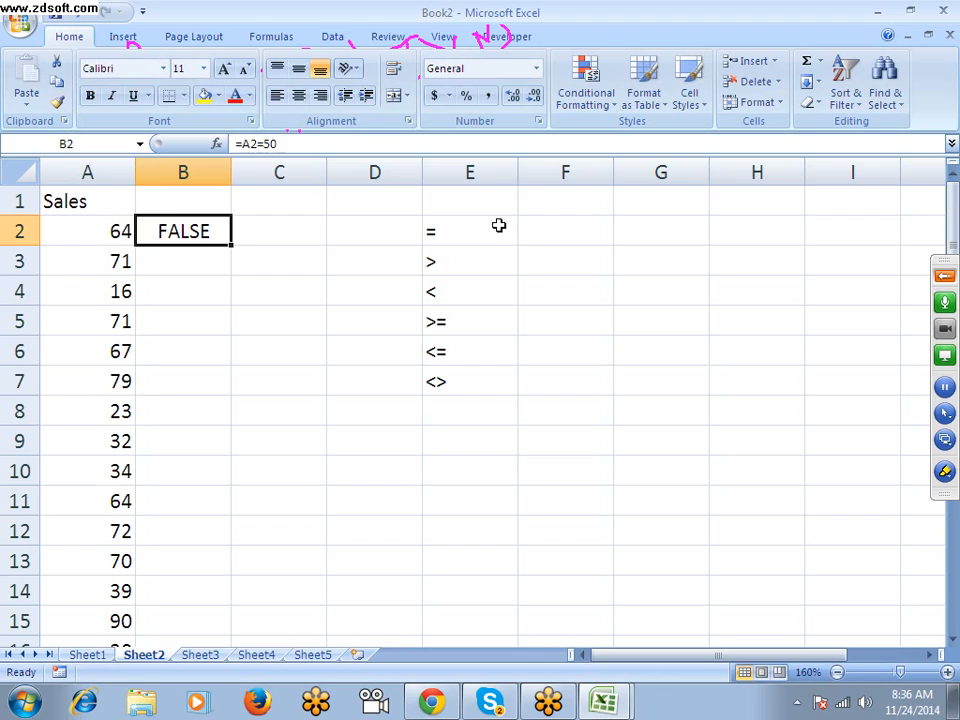
Test in B3 whether the second sales value exceeds 20 with =A3>20.
key("Down")
type("=")
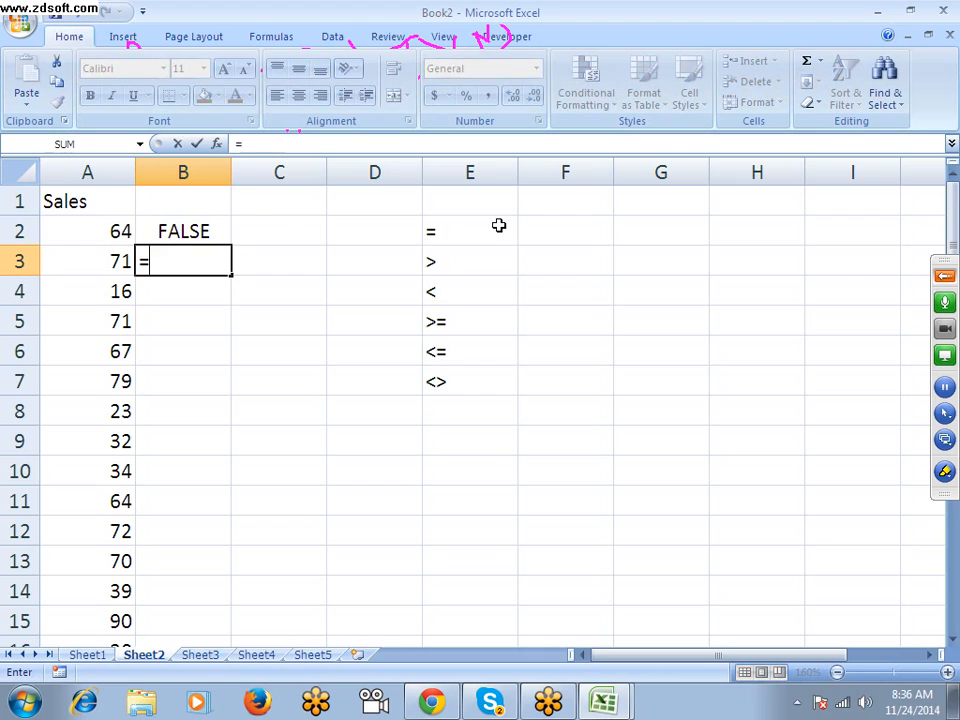
key("Left")
type(">")
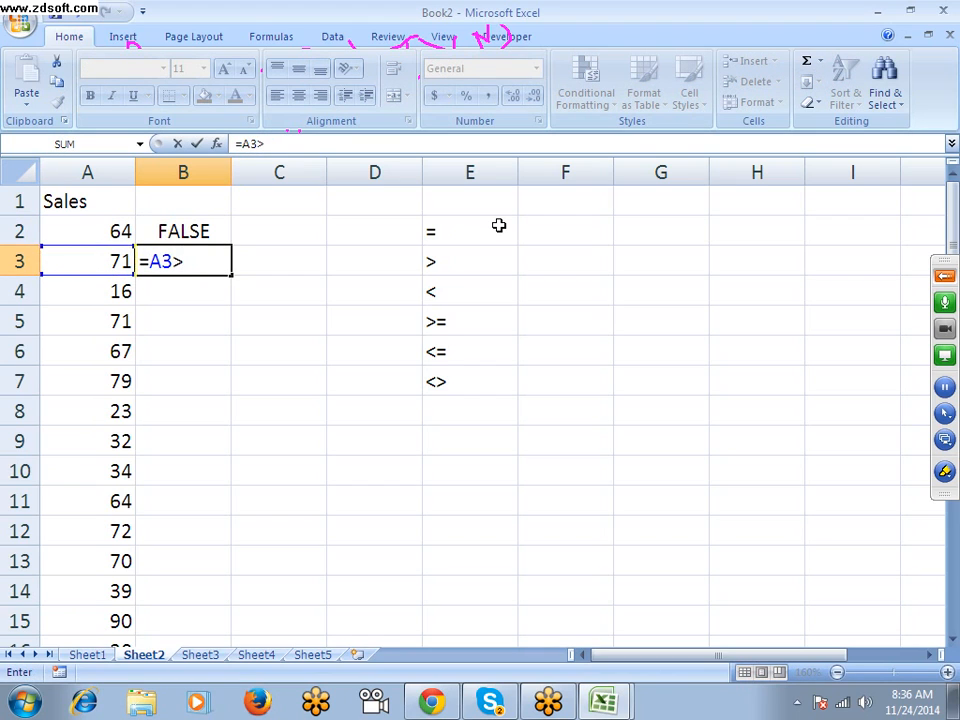
type("1")
key("BackSpace")
type("20")
key("Return")
key("Up")
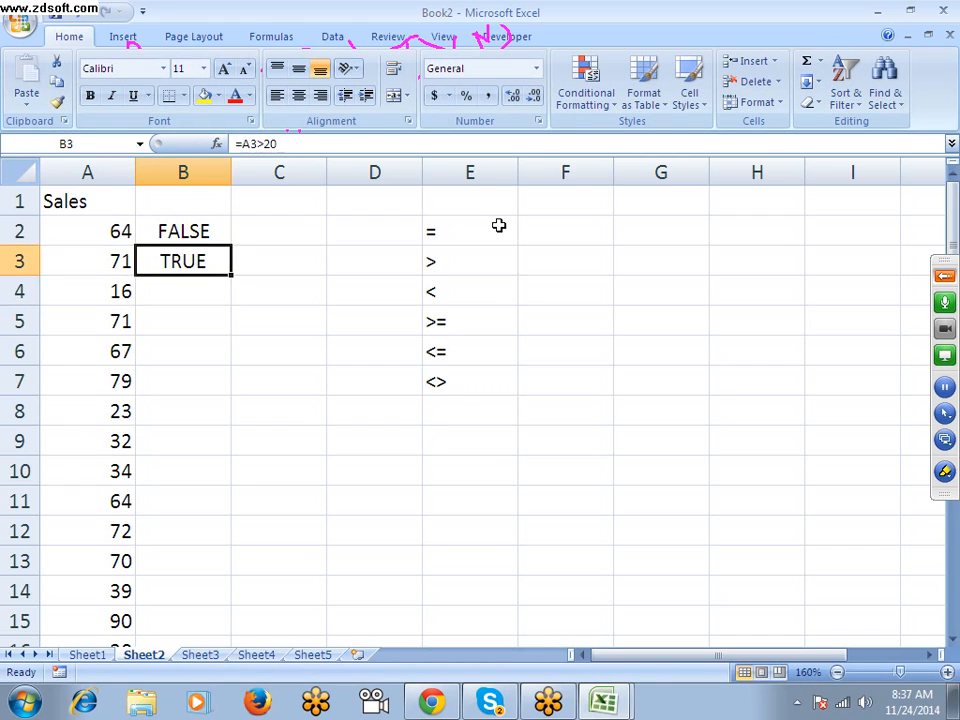
Clear the test formulas from B2:B3.
key("Up")
key("shift+Down")
key("Delete")
Enter =A2>50 in B2 to compare the first sales value with 50.
key("Left")
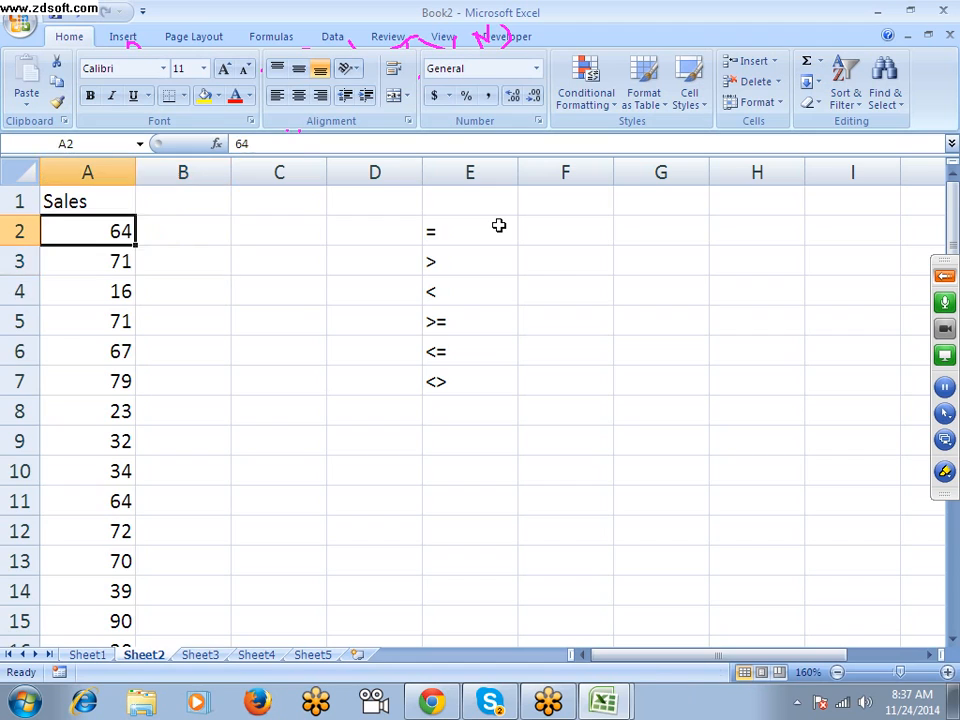
key("ctrl+space")
key("Up")
key("Right")
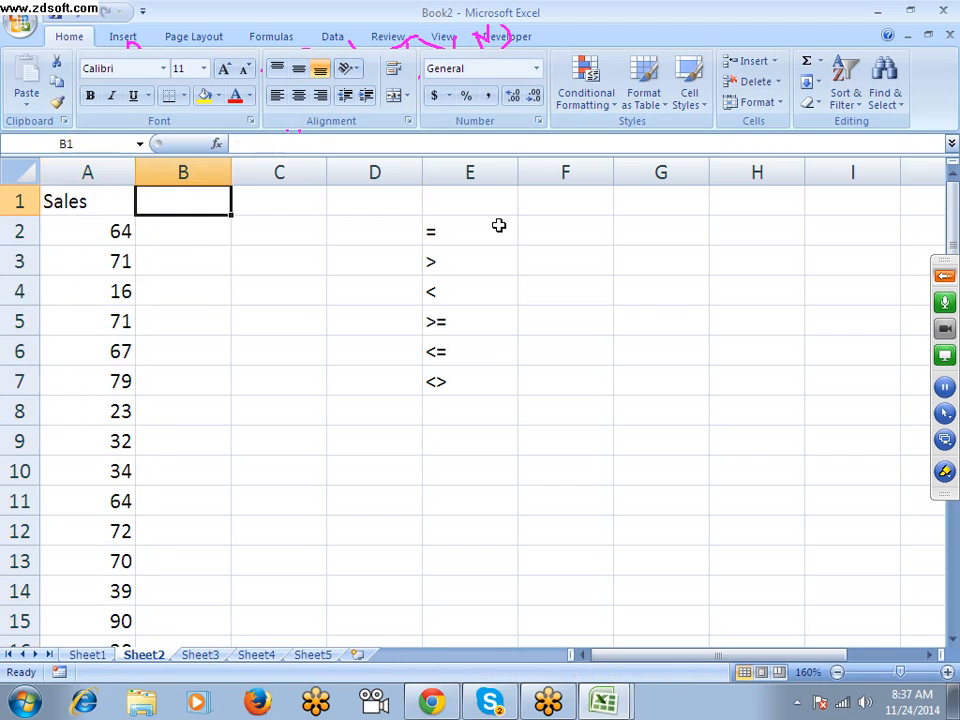
key("Down")
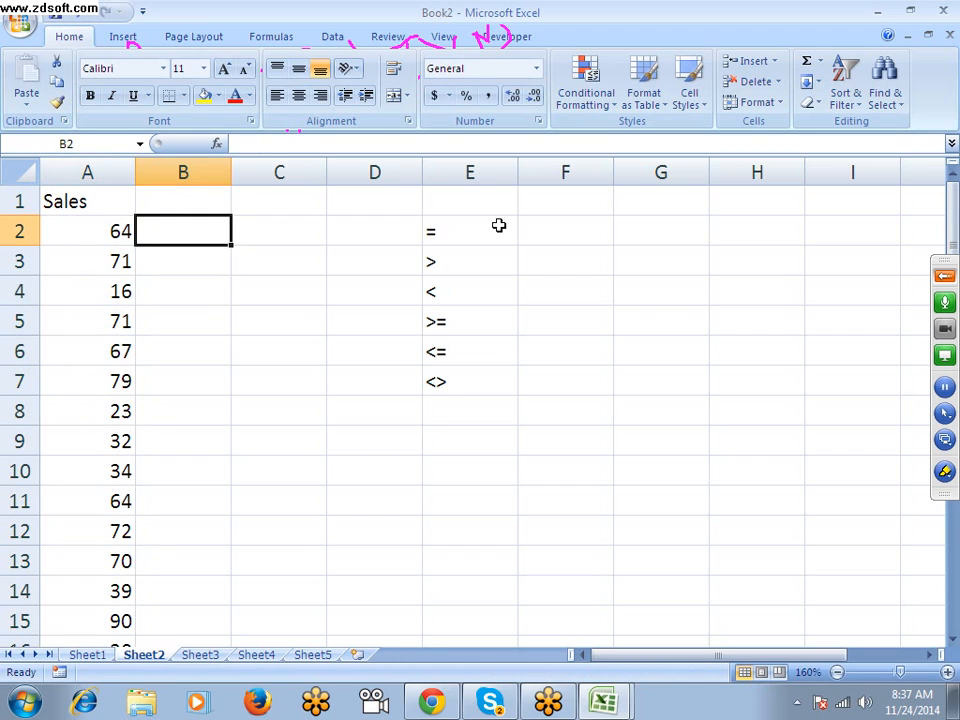
type("=")
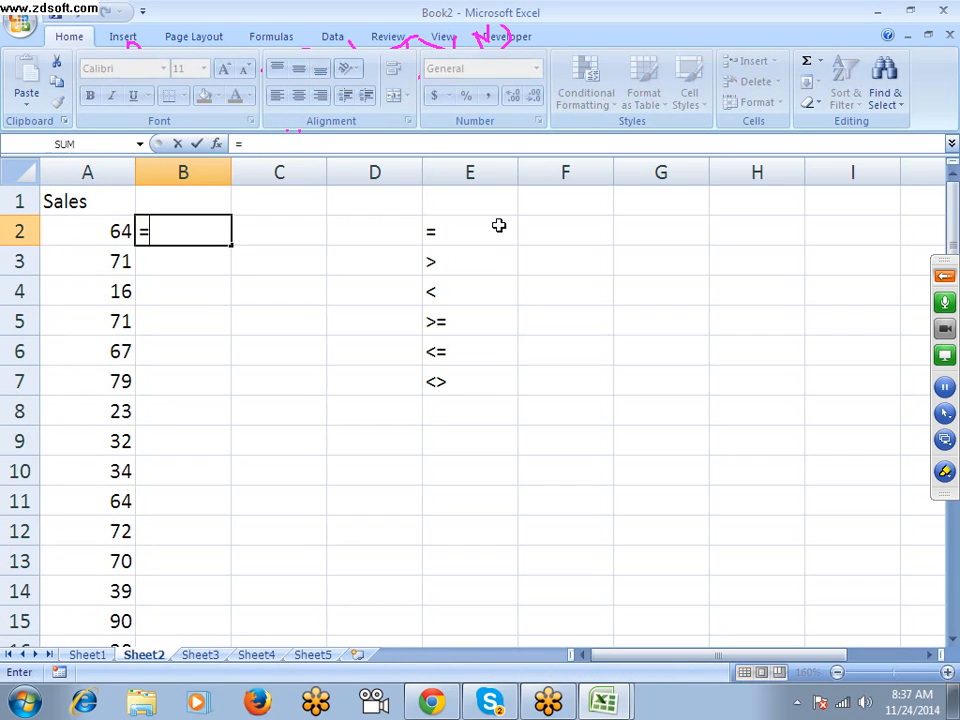
left_click(118, 232)
type(">50")
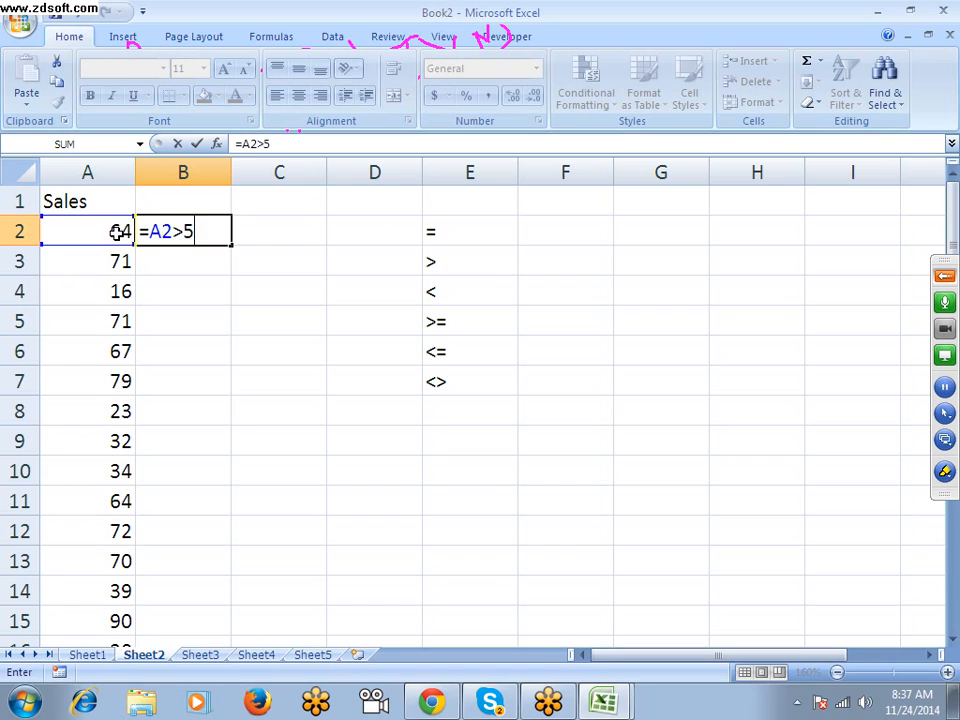
key("Return")
key("Up")
Copy the B2 comparison formula down to B3:B8, one cell at a time.
key("ctrl+c")
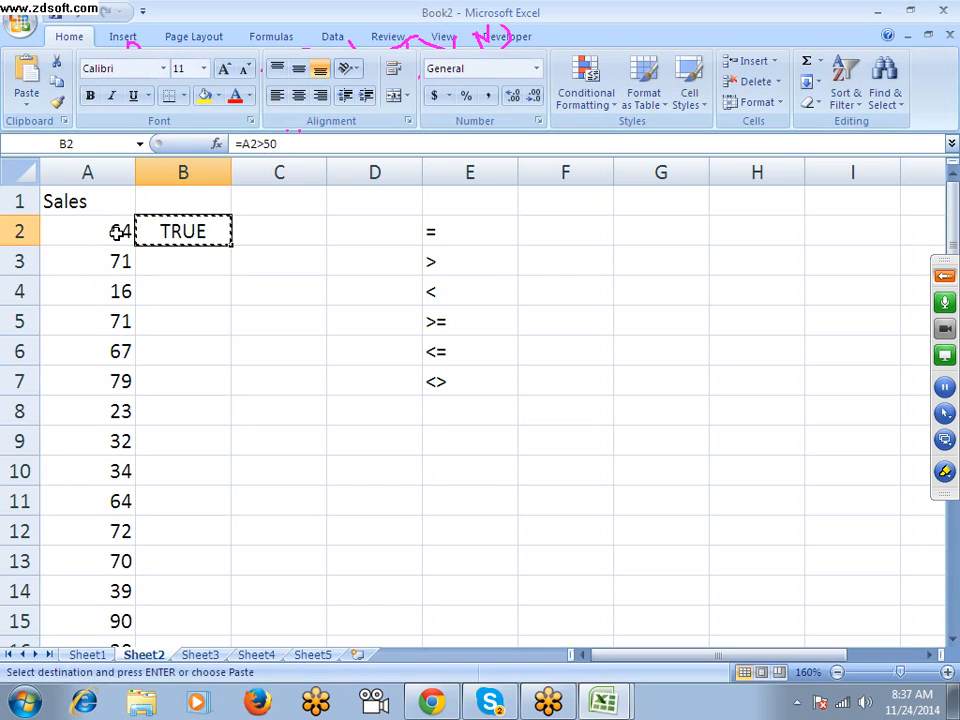
key("Down")
key("ctrl+v")
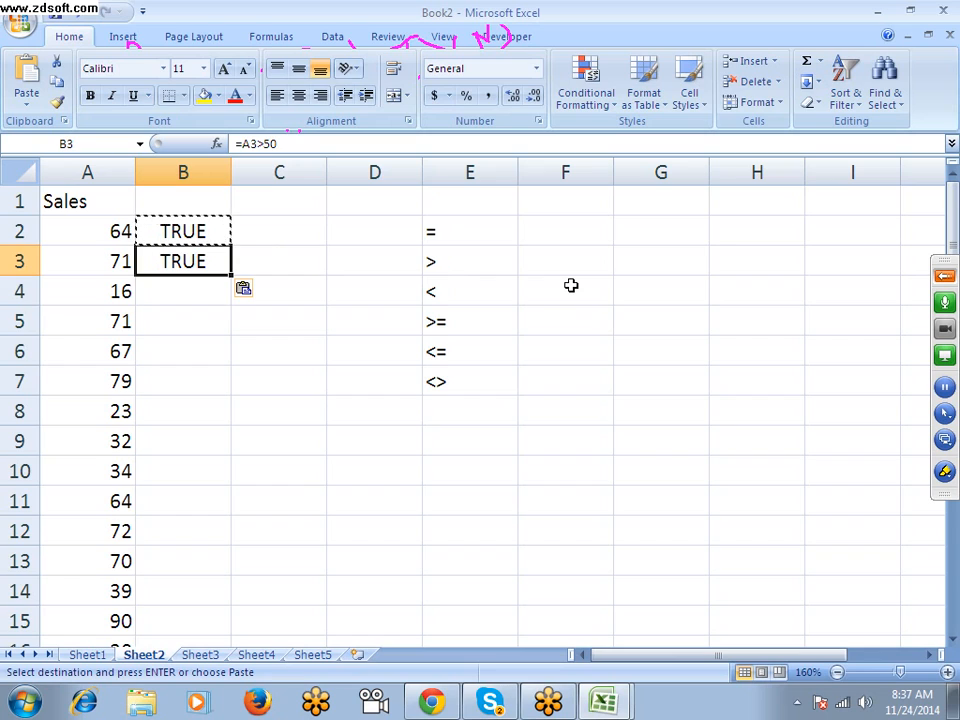
key("Down")
key("ctrl+v")
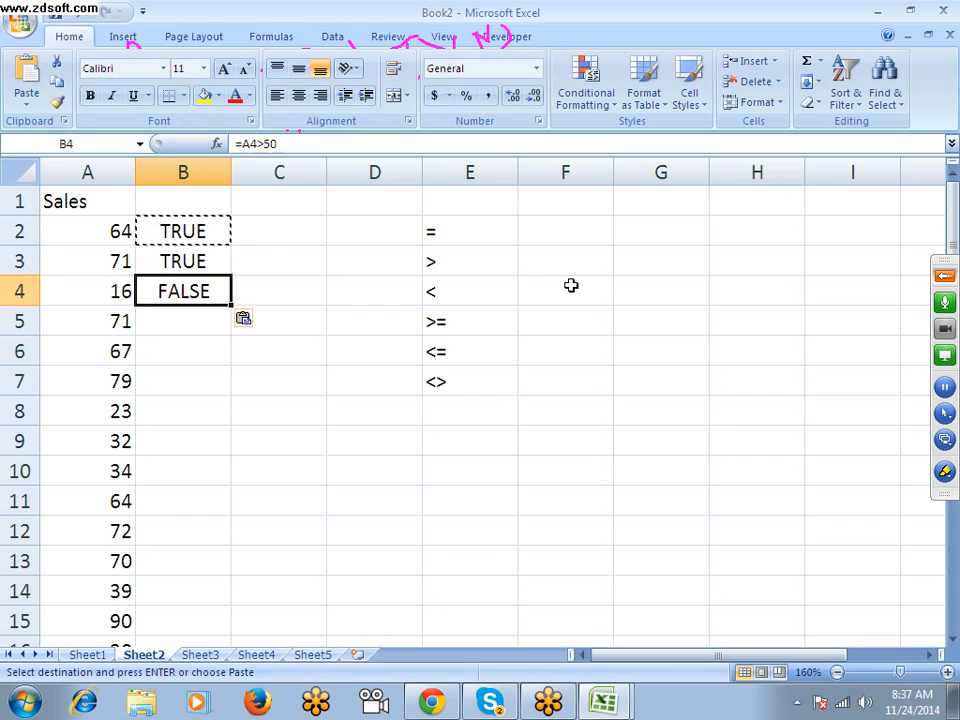
key("Down")
key("ctrl+v")
key("Down")
key("ctrl+v")
key("Down")
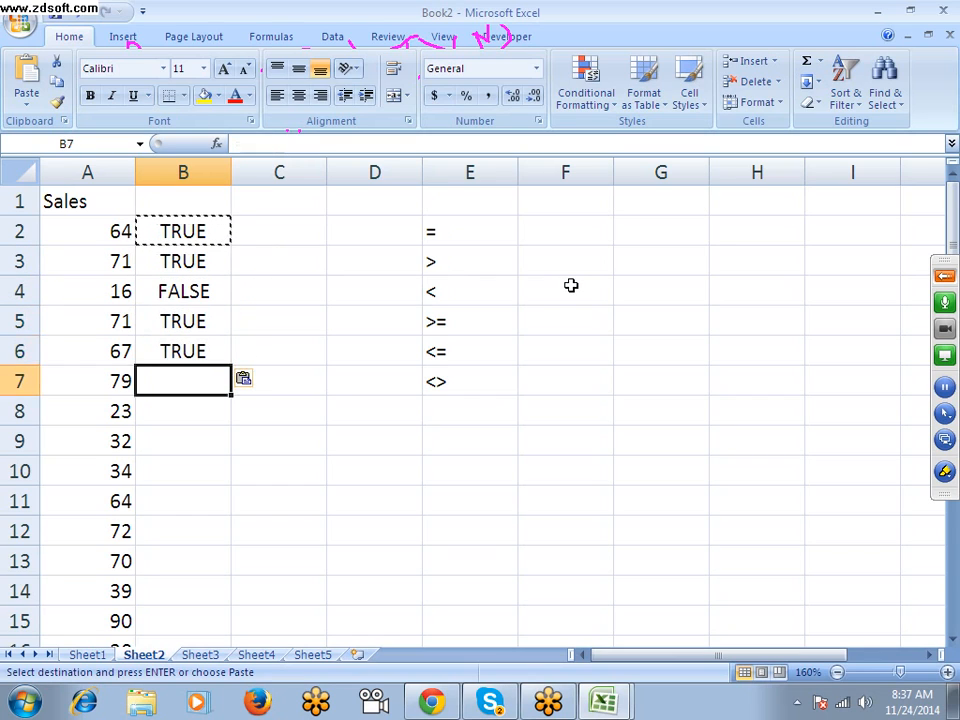
key("ctrl+v")
key("Down")
key("ctrl+v")
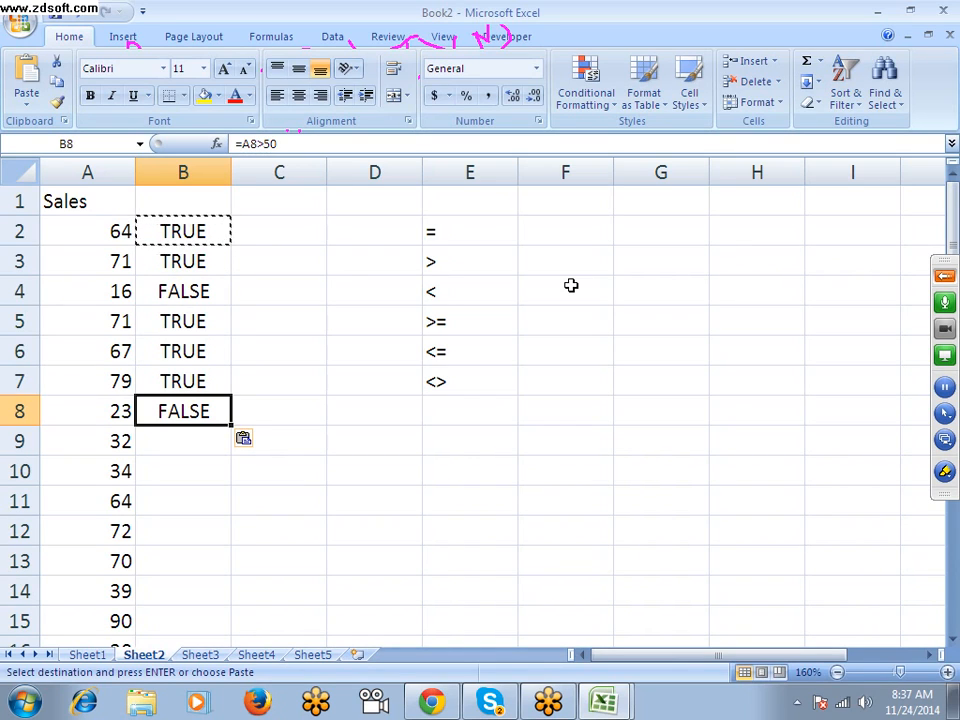
key("Escape")
Enter =A10>80 in B10 to compare that row's sales value with 80.
key("Right")
key("Left")
key("Down")
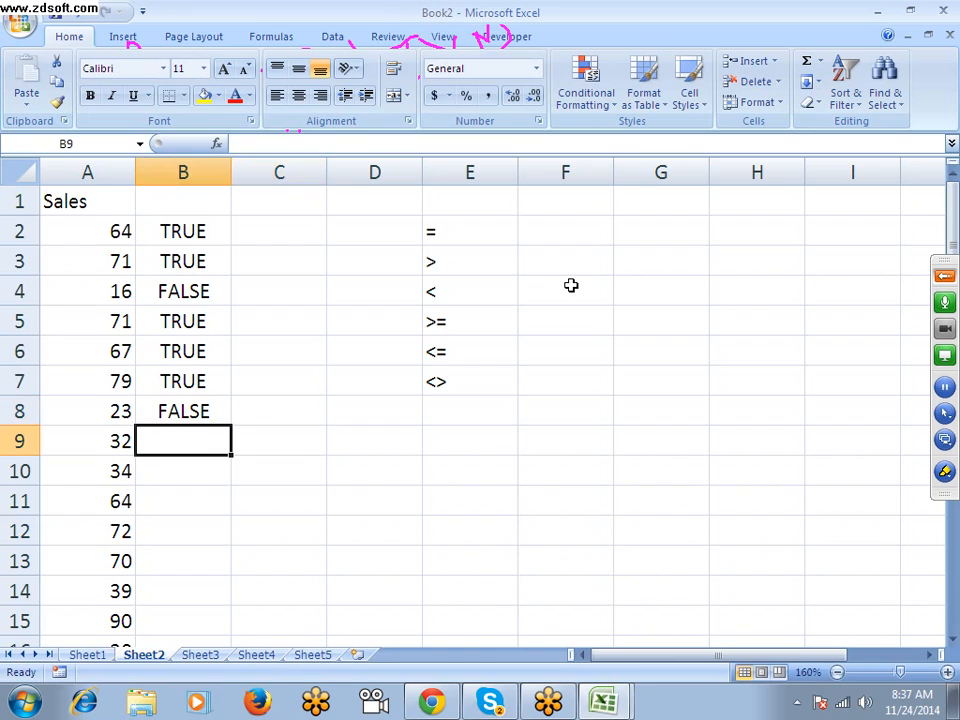
key("Down")
key("Down")
key("Up")
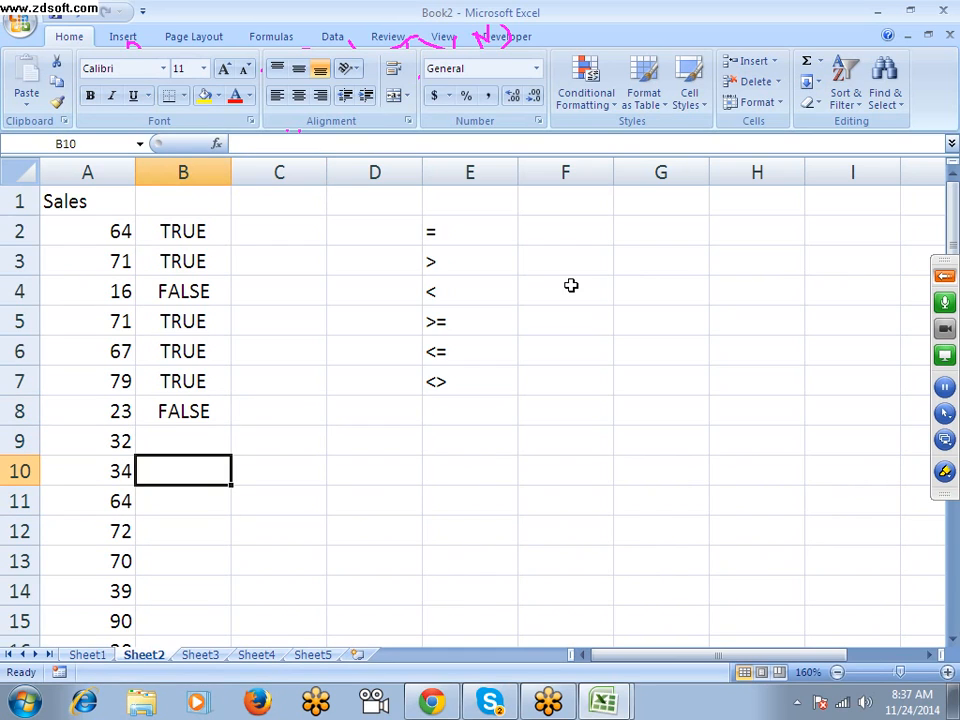
type("=")
key("Left")
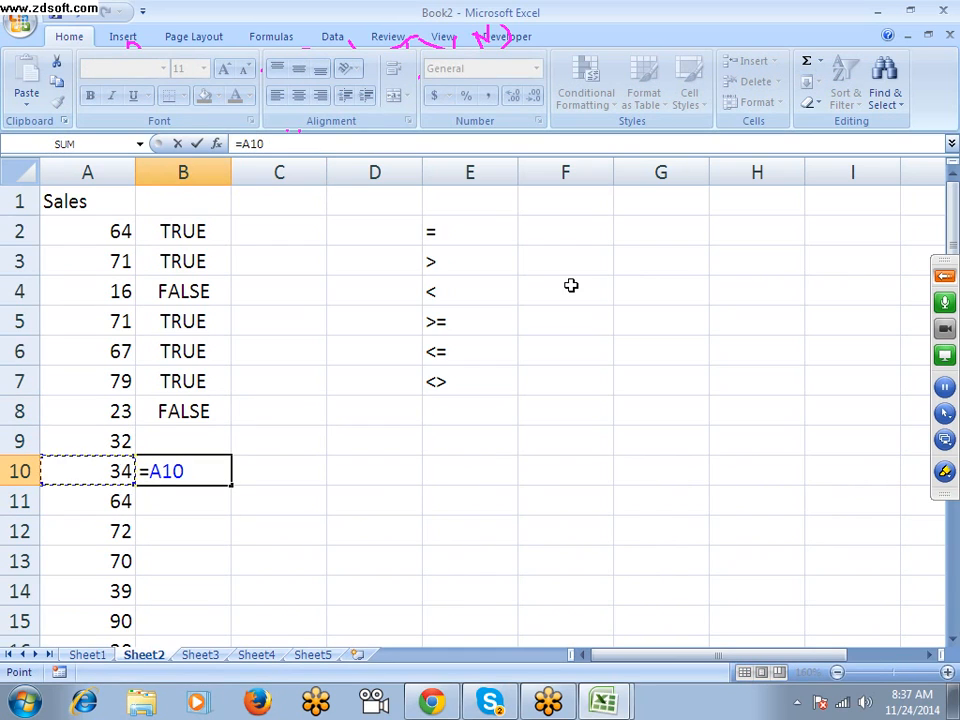
type(">80")
key("Return")
key("Up")
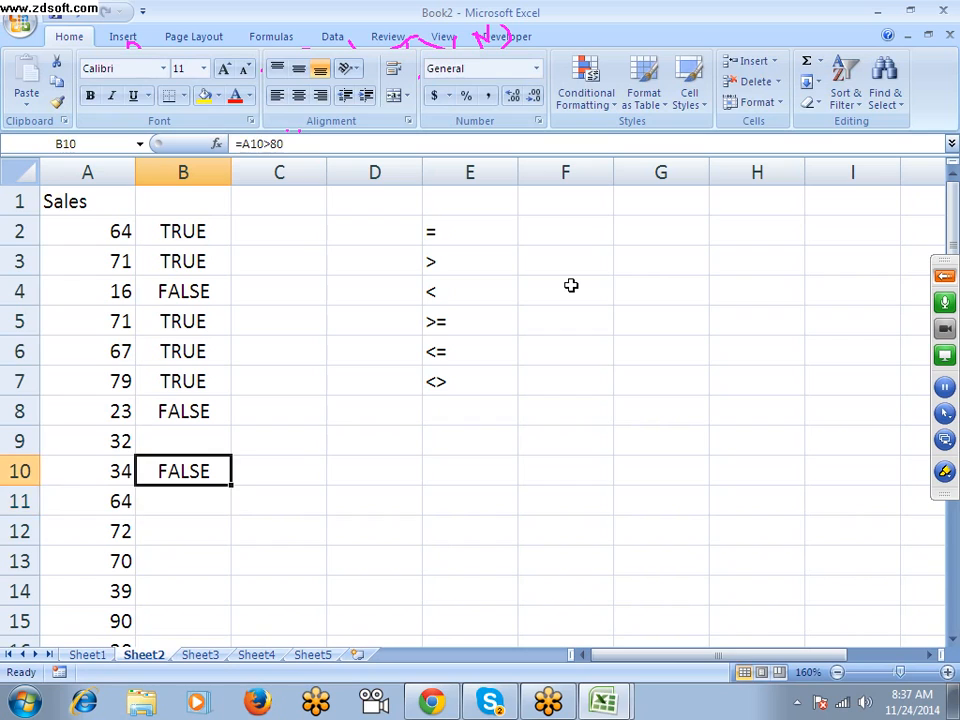
Copy the B10 comparison formula up into B9.
key("ctrl+c")
key("Down")
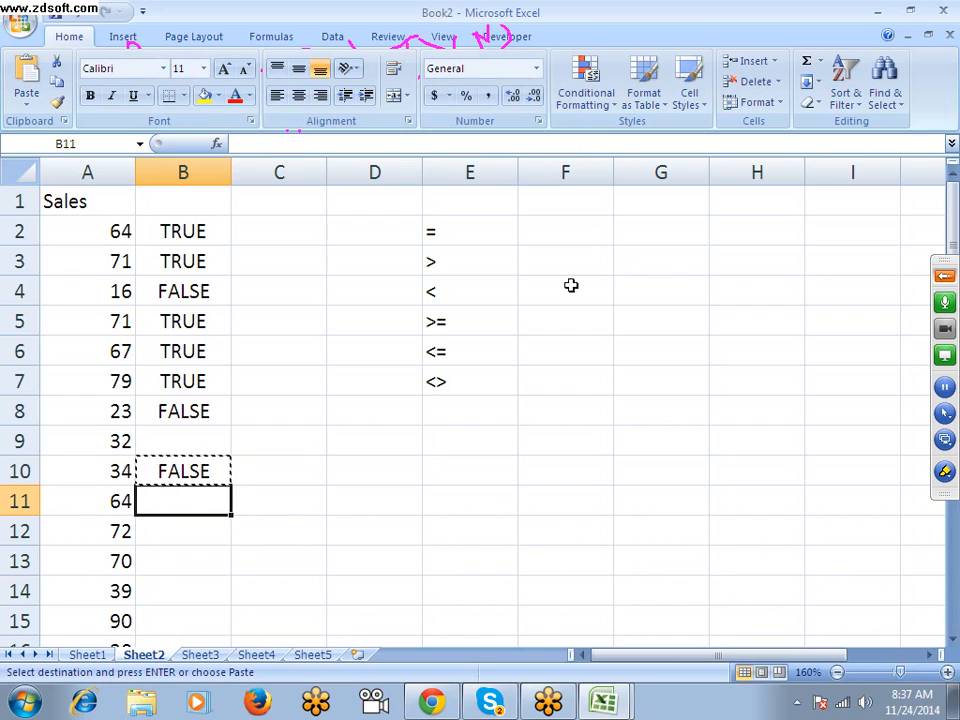
key("Up")
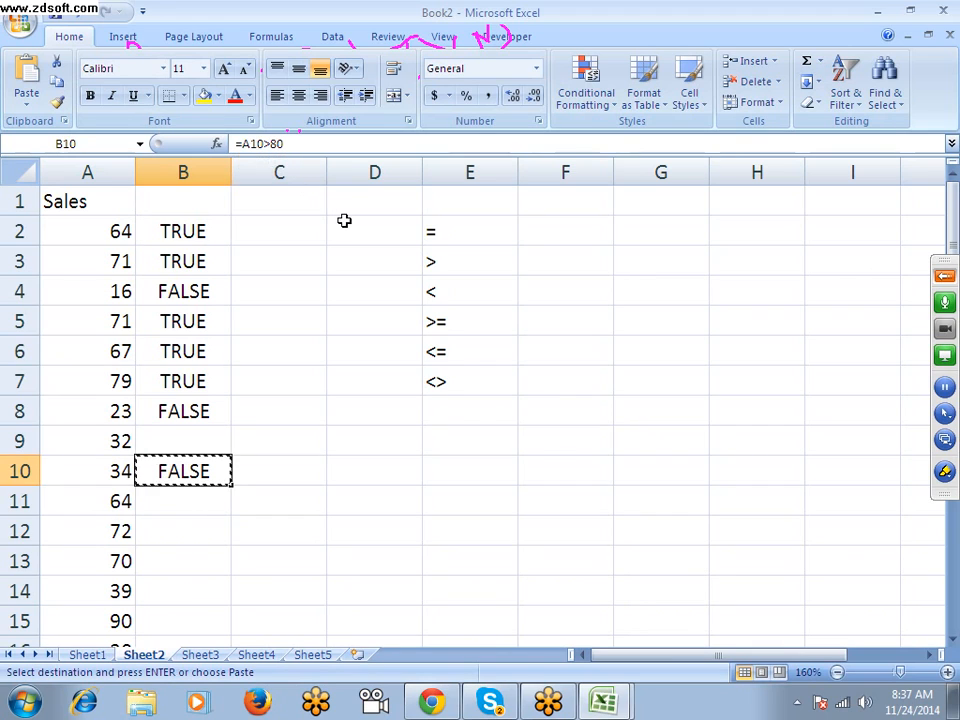
key("Down")
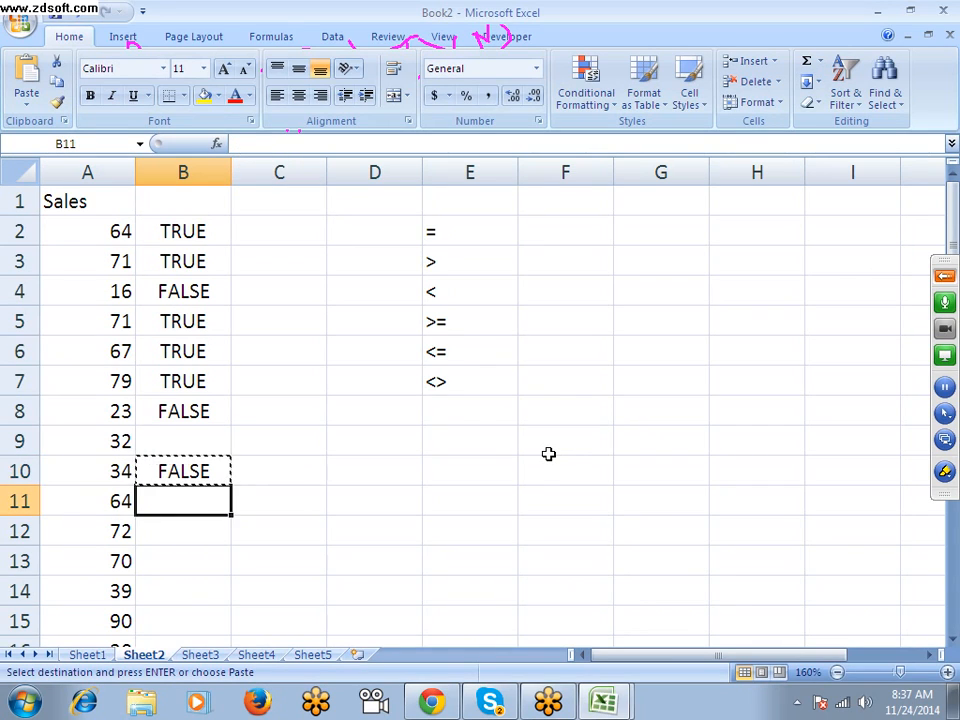
key("Up")
key("Up")
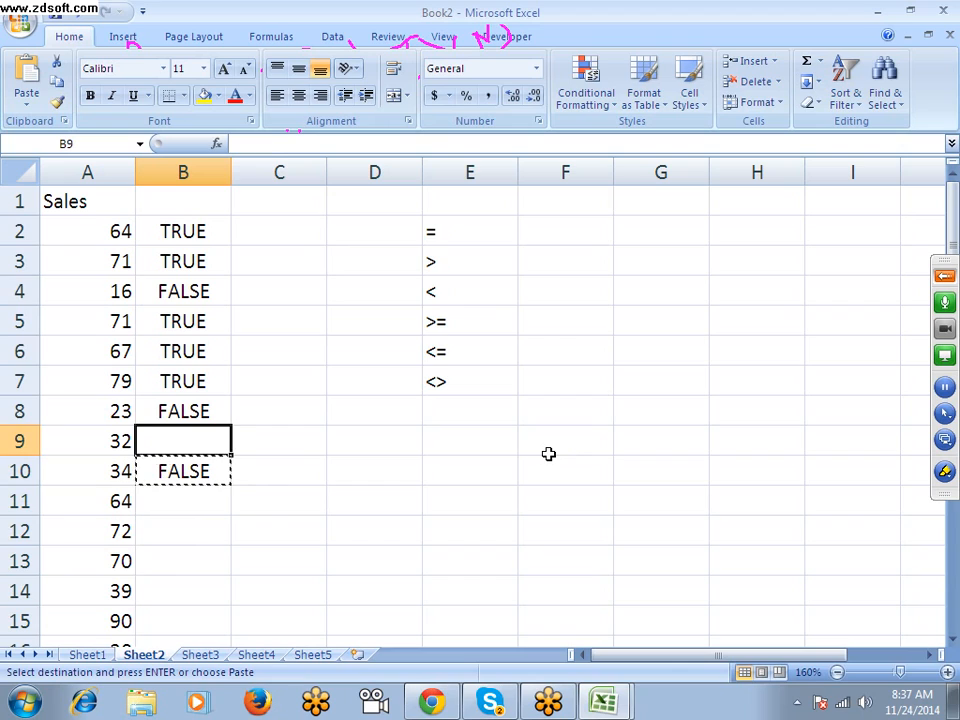
key("ctrl+v")
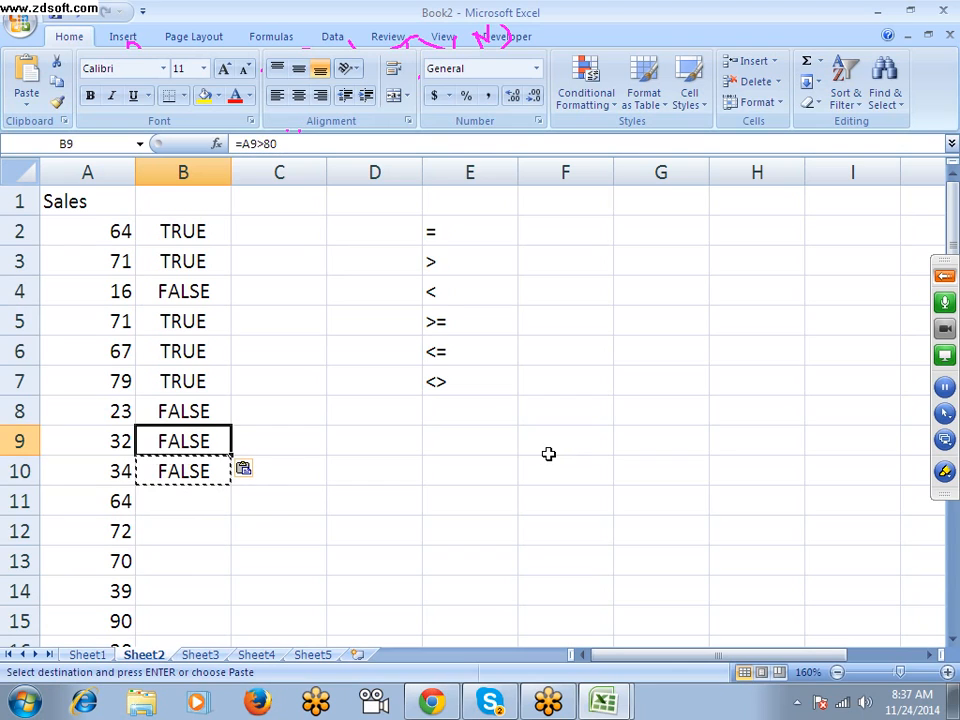
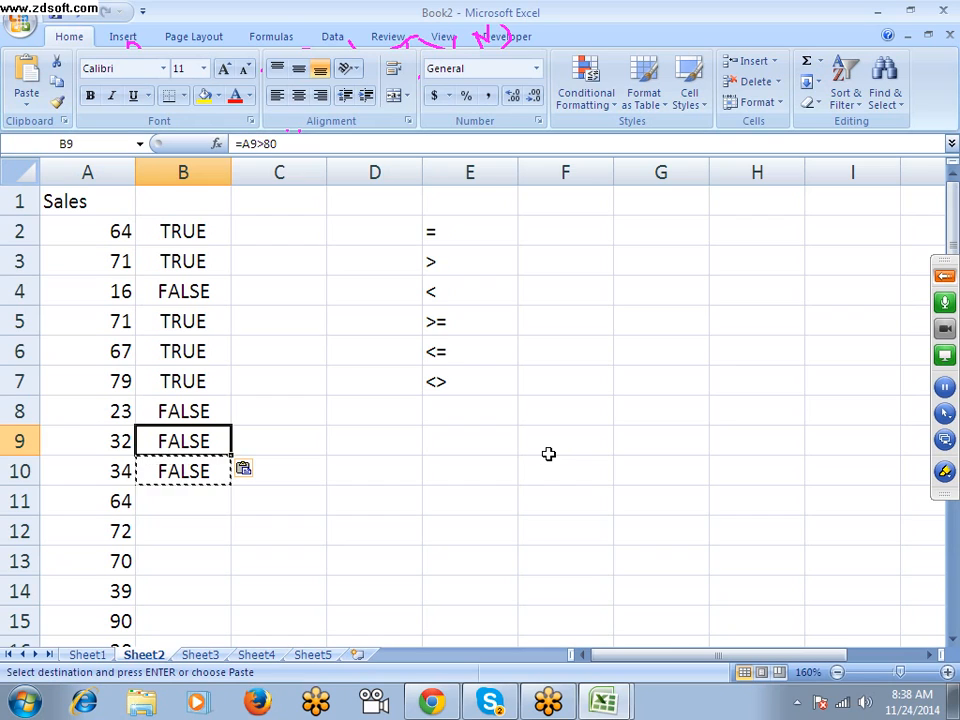
key("Escape")
Clear all comparison formulas from B2:B10.
key("Up")
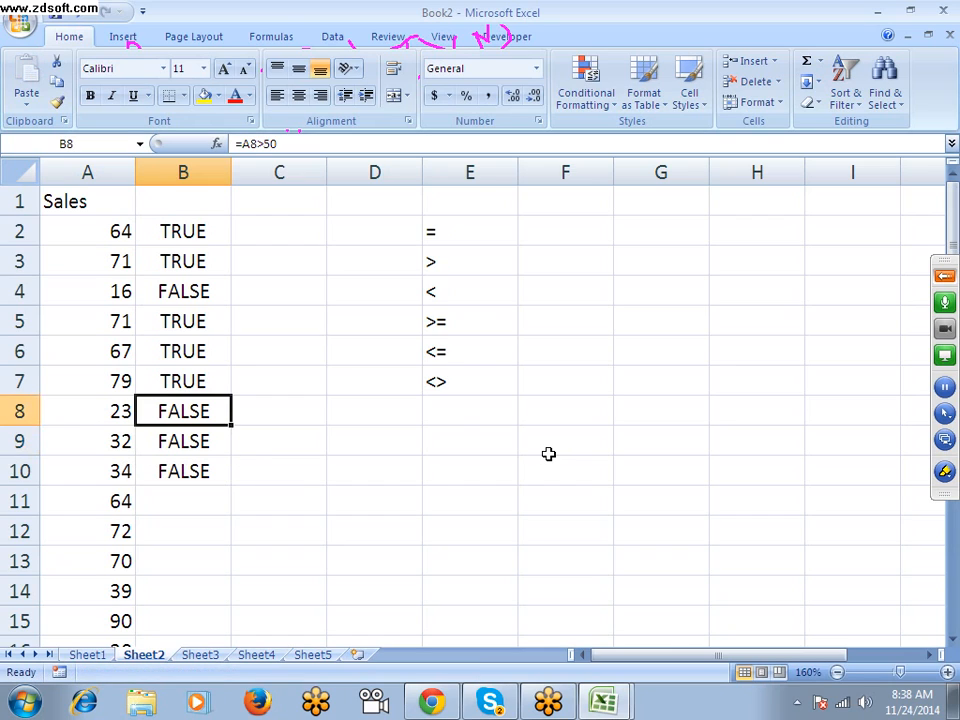
key("Up")
key("Up")
key("Up")
key("Up")
key("Up")
key("Up")
key("ctrl+shift+Down")
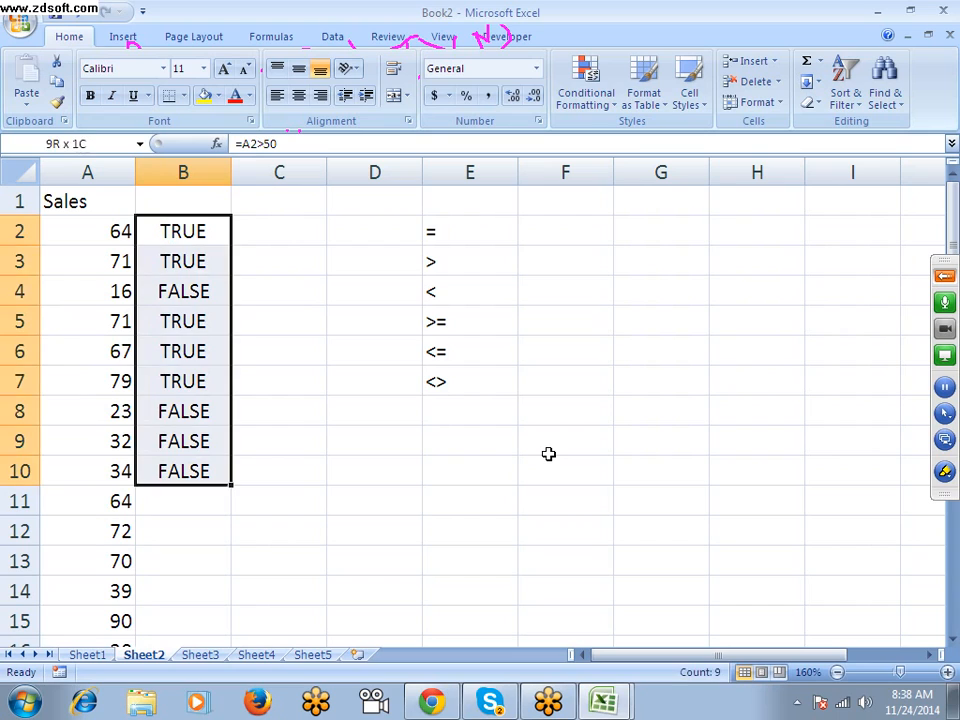
key("Delete")
Enter =A2>50 in B2 to compare the first sales value with 50.
key("Up")
key("Down")
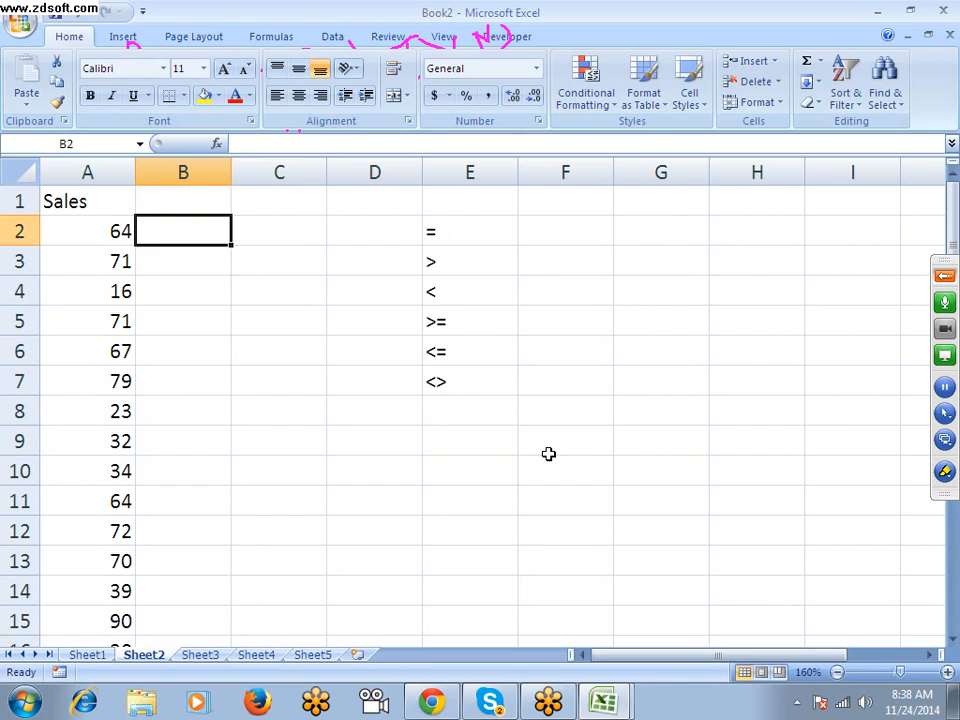
type("=")
key("Left")
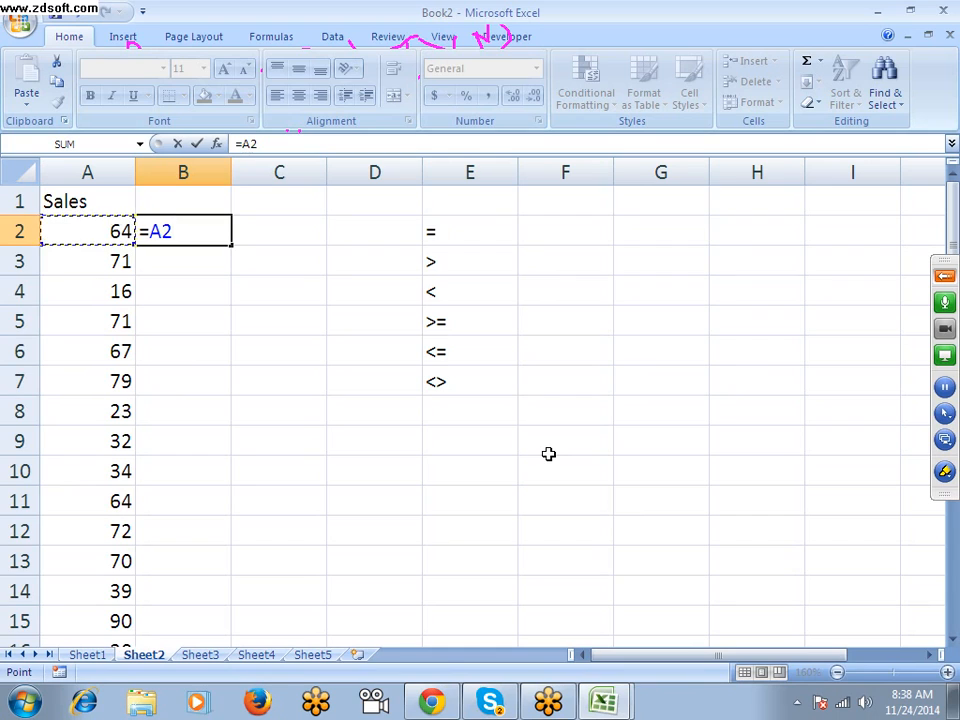
type(">50")
key("Return")
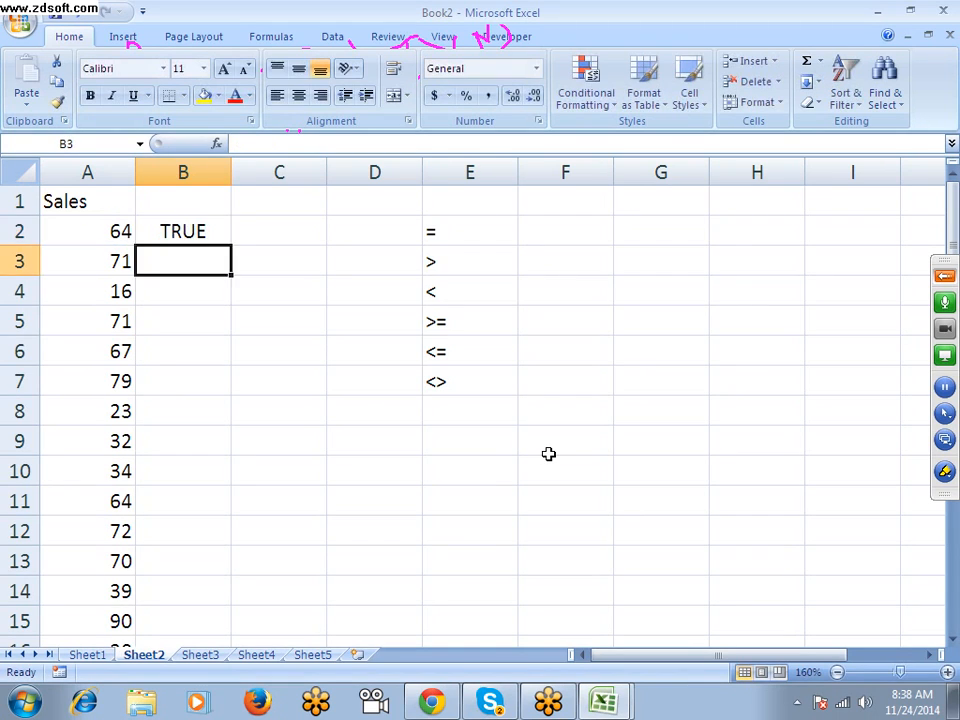
Copy the B2 formula into B3, undo the paste and end copy mode.
key("Up")
key("ctrl+c")
key("Down")
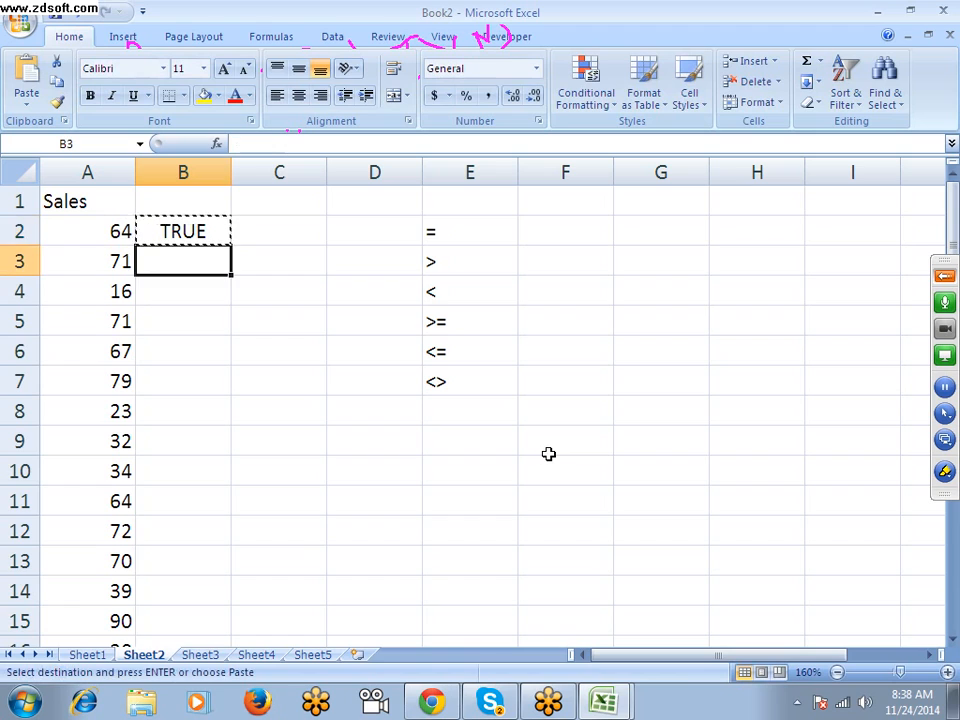
key("ctrl+v")
key("ctrl+z")
key("Up")
key("Escape")
Make the reference in B2 fully absolute so the formula reads =$A$2>50.
key("F2")
key("Left")
key("Left")
key("Left")
key("Left")
key("Left")
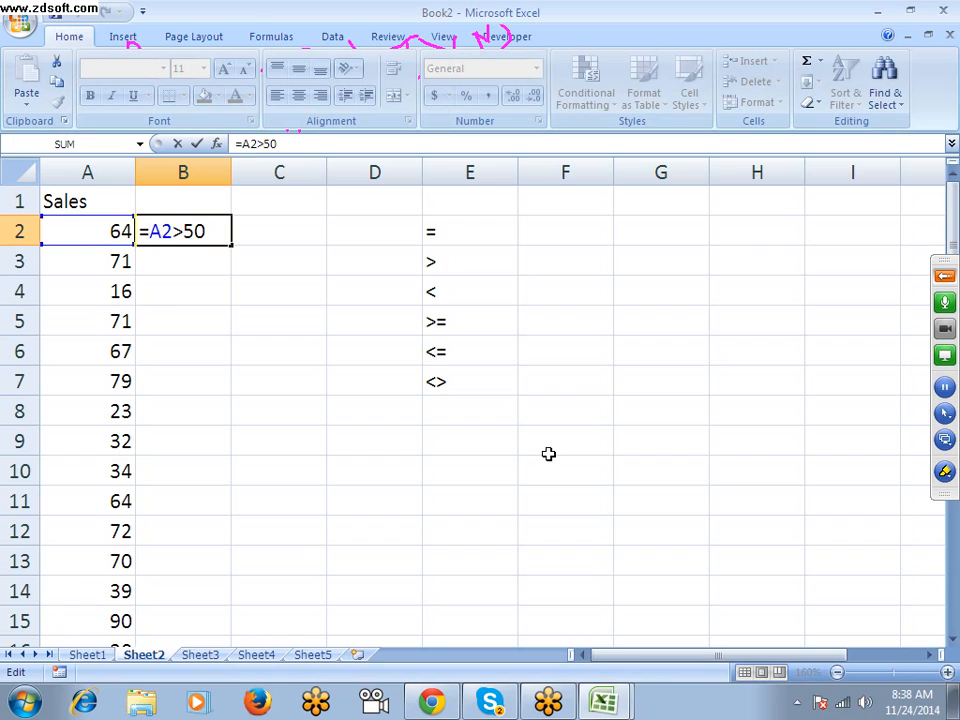
type("$")
key("Right")
type("$")
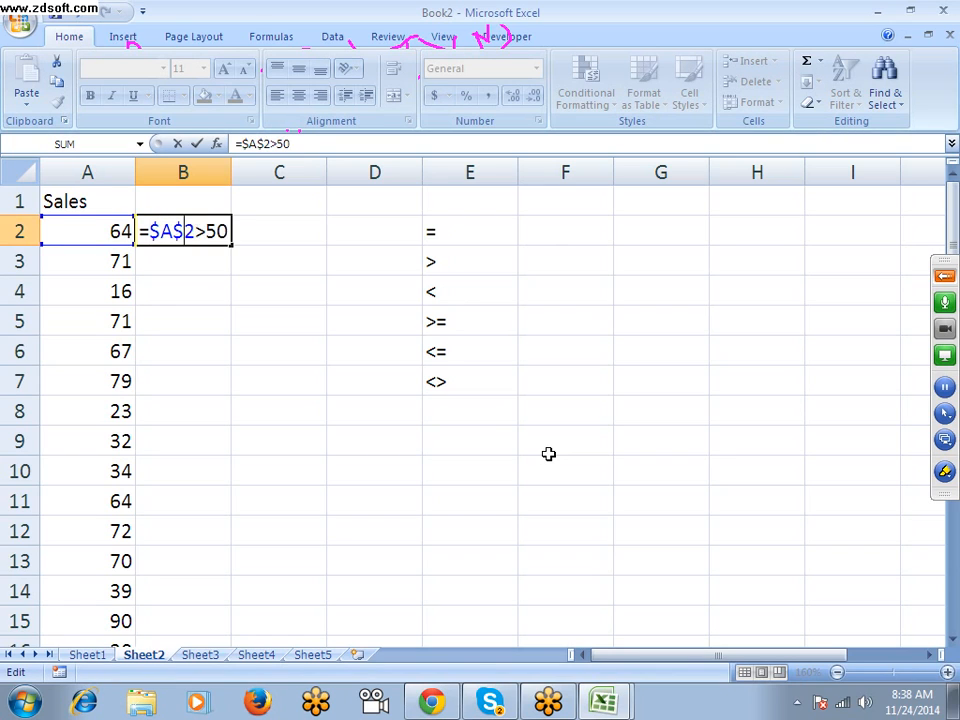
key("Return")
Copy the absolute-reference formula from B2 into B5, C5 and C2.
key("Up")
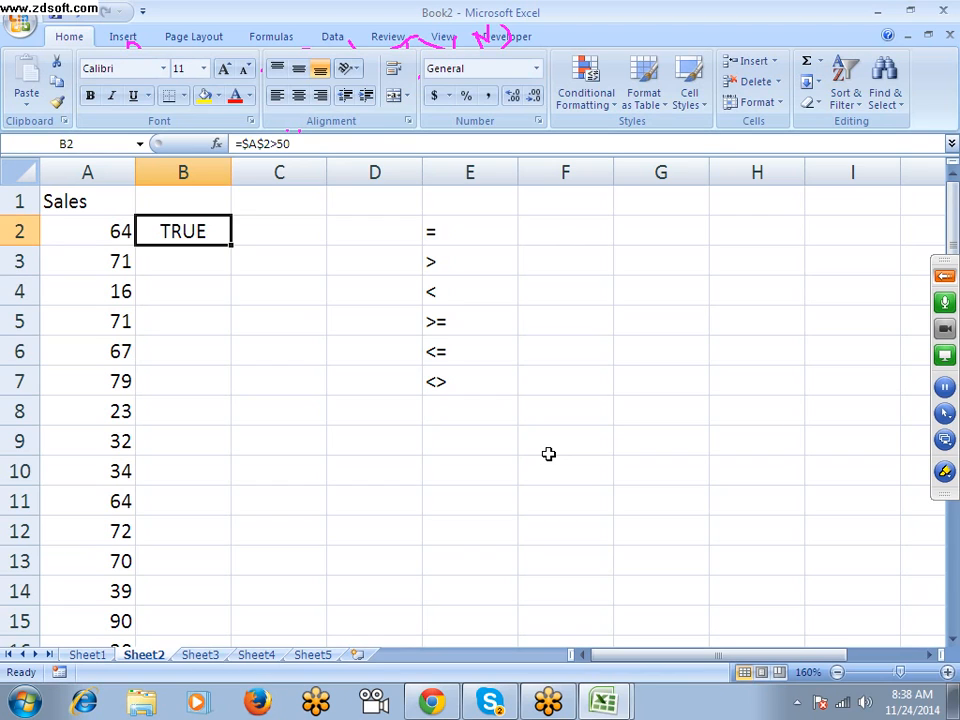
key("ctrl+c")
key("Down")
key("Down")
key("Down")
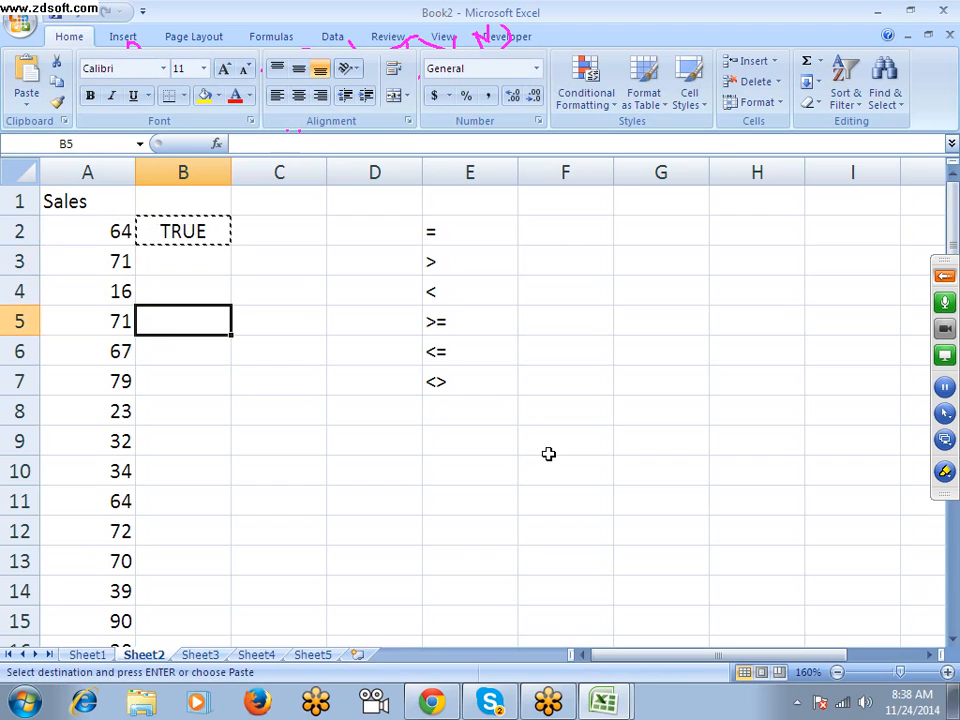
key("ctrl+v")
key("Right")
key("ctrl+v")
key("Up")
key("Up")
key("Up")
key("Up")
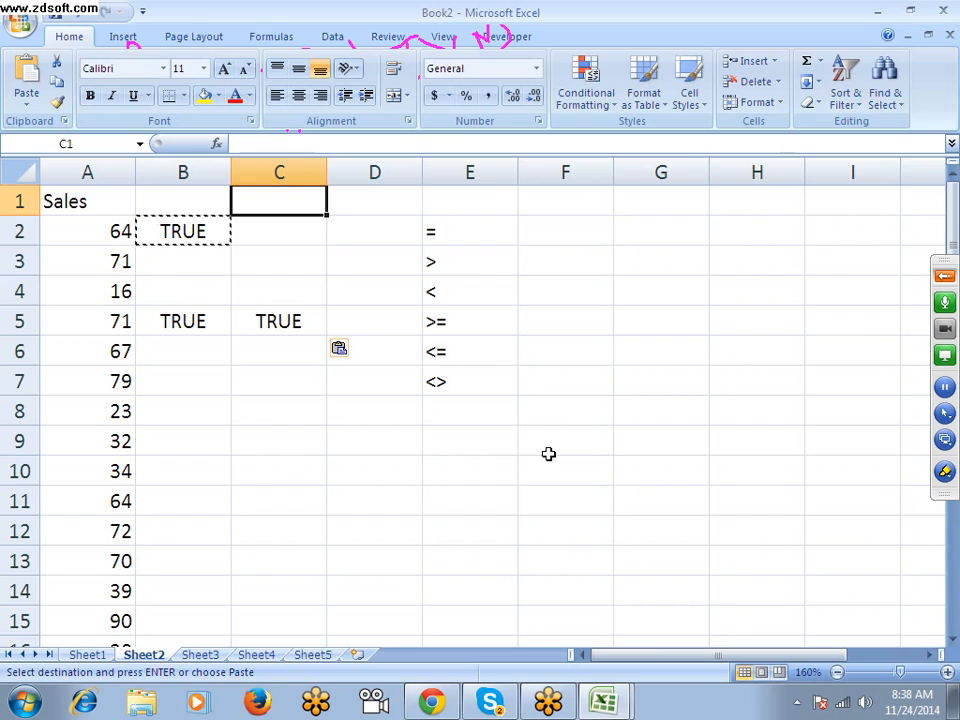
key("Down")
key("ctrl+v")
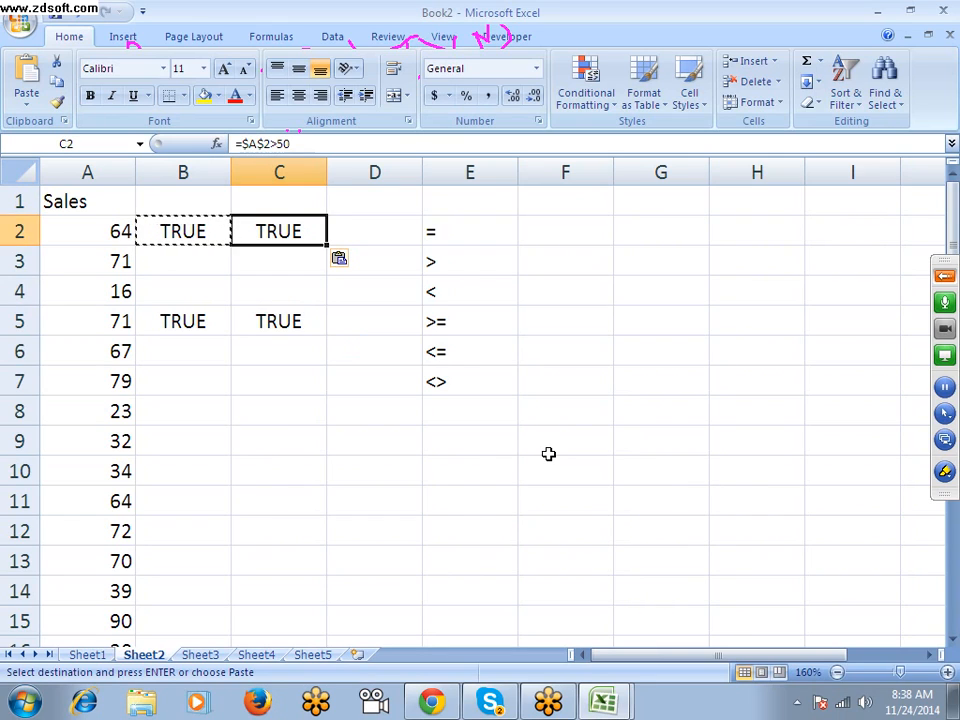
Clear the copied formulas from C2, C5 and B5.
key("Delete")
key("Down")
key("Down")
key("Down")
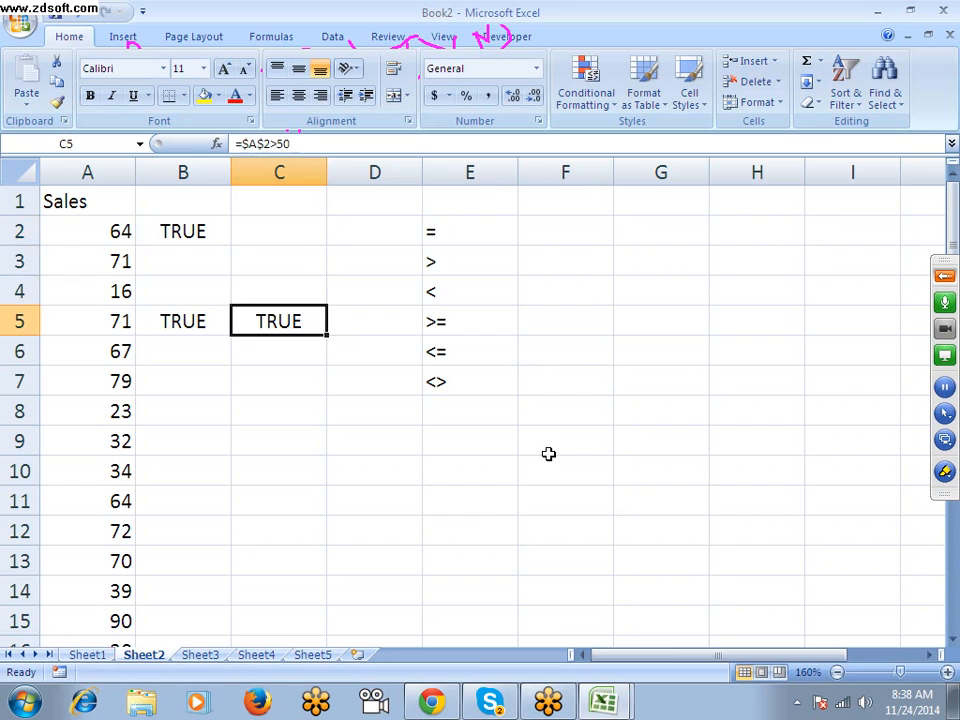
key("Delete")
key("Left")
key("Down")
key("Up")
key("Delete")
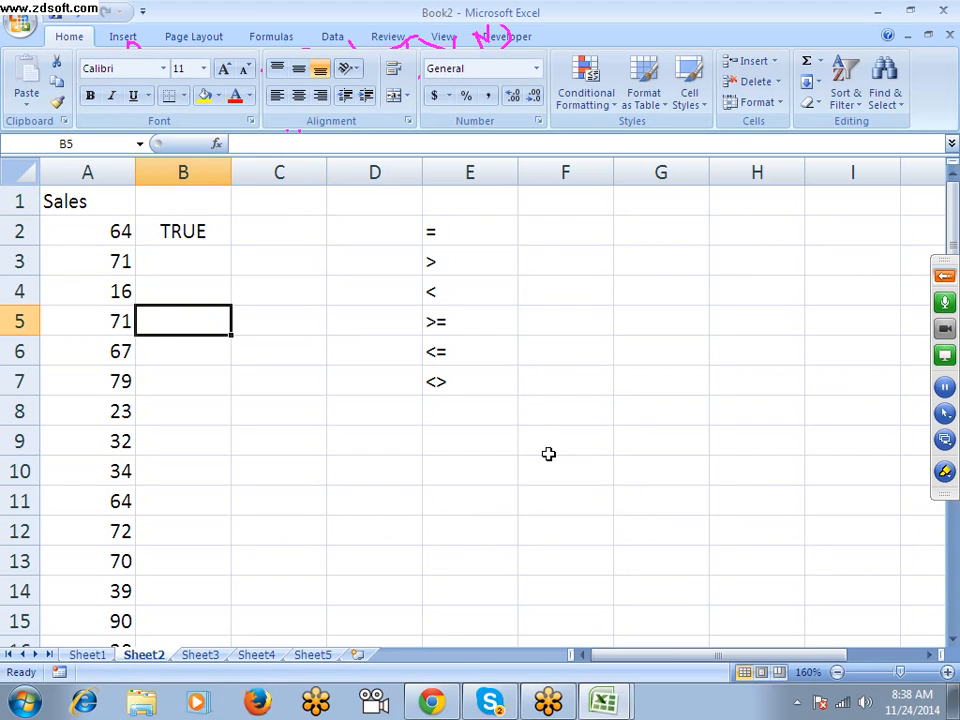
Change the B2 formula to =$A2>50, locking only the column of the reference.
key("Up")
key("Up")
key("Up")
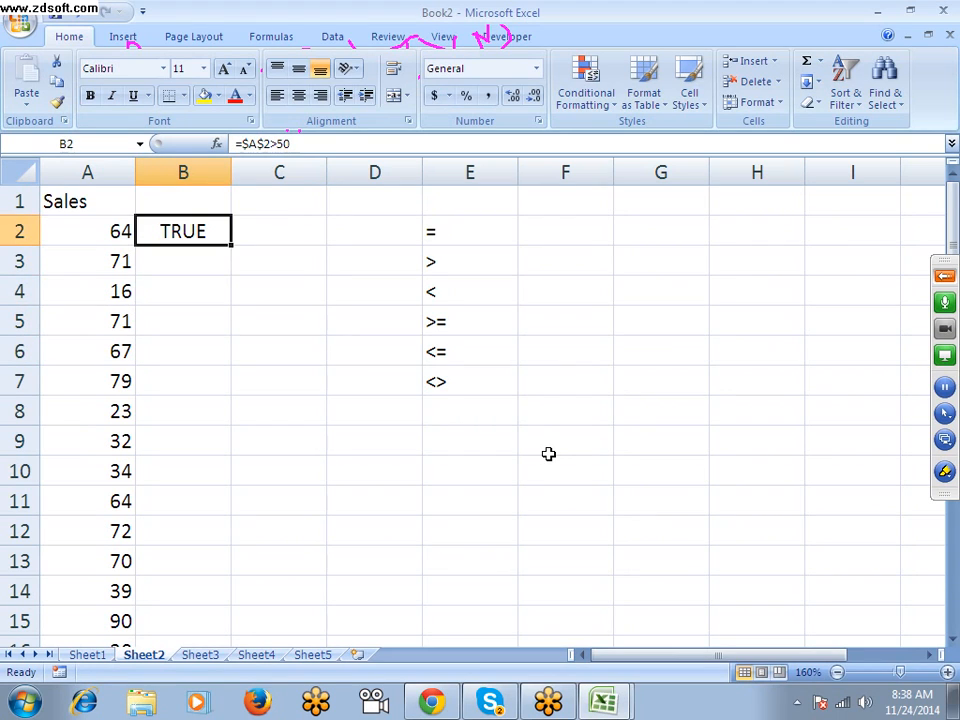
key("F2")
key("Left")
key("Left")
key("Left")
key("Left")
key("Left")
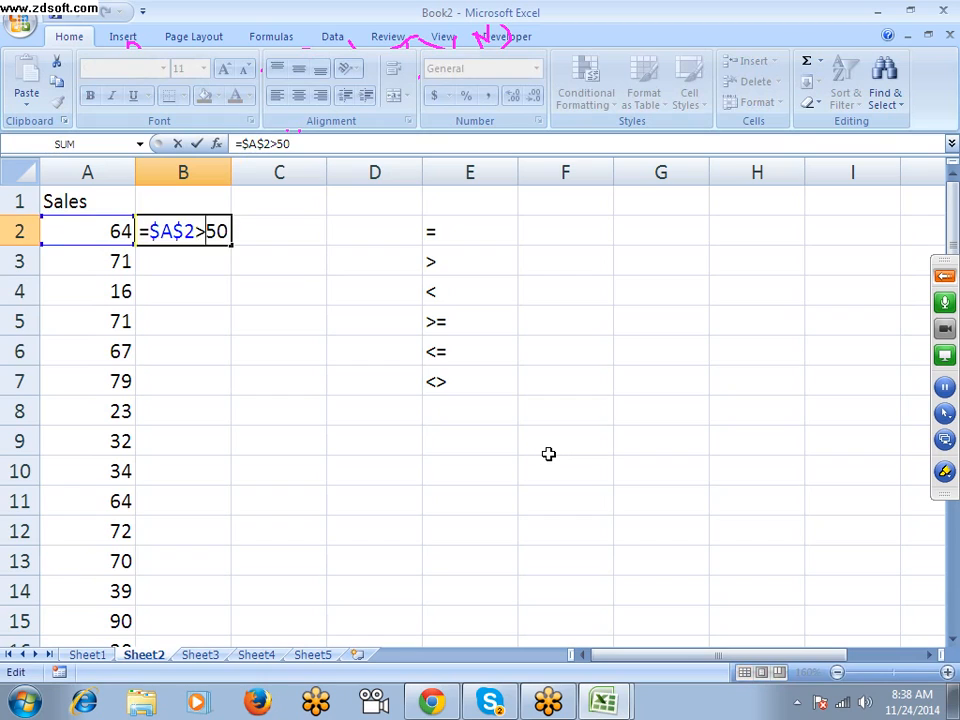
key("Right")
key("shift+Right")
key("Left")
key("BackSpace")
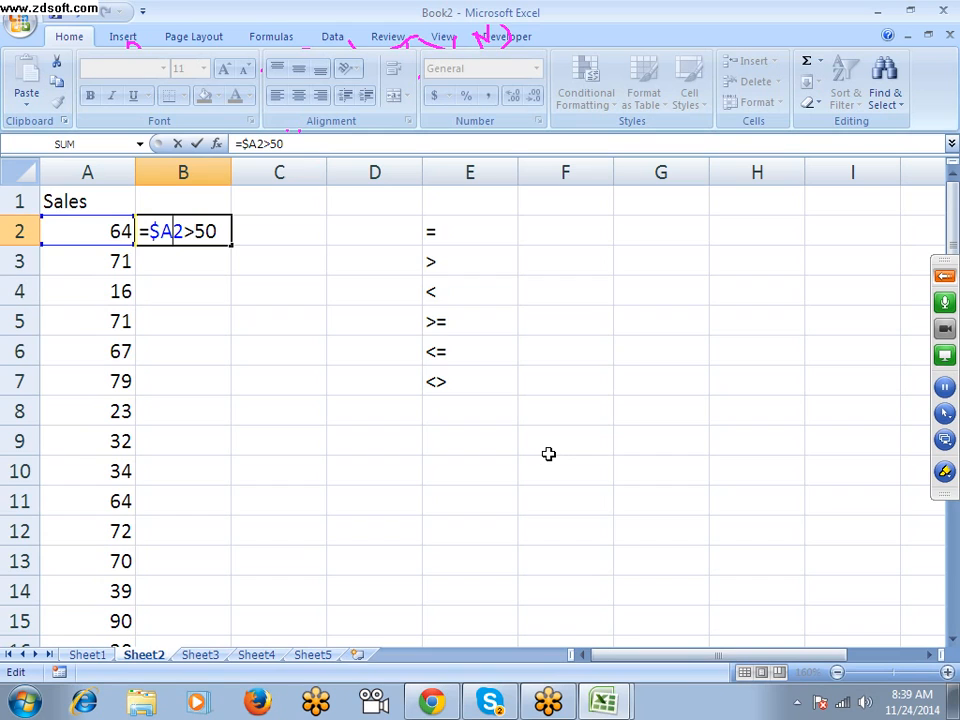
key("Return")
Copy the mixed-reference formula from B2 down into B3 and inspect the cell it references.
key("Up")
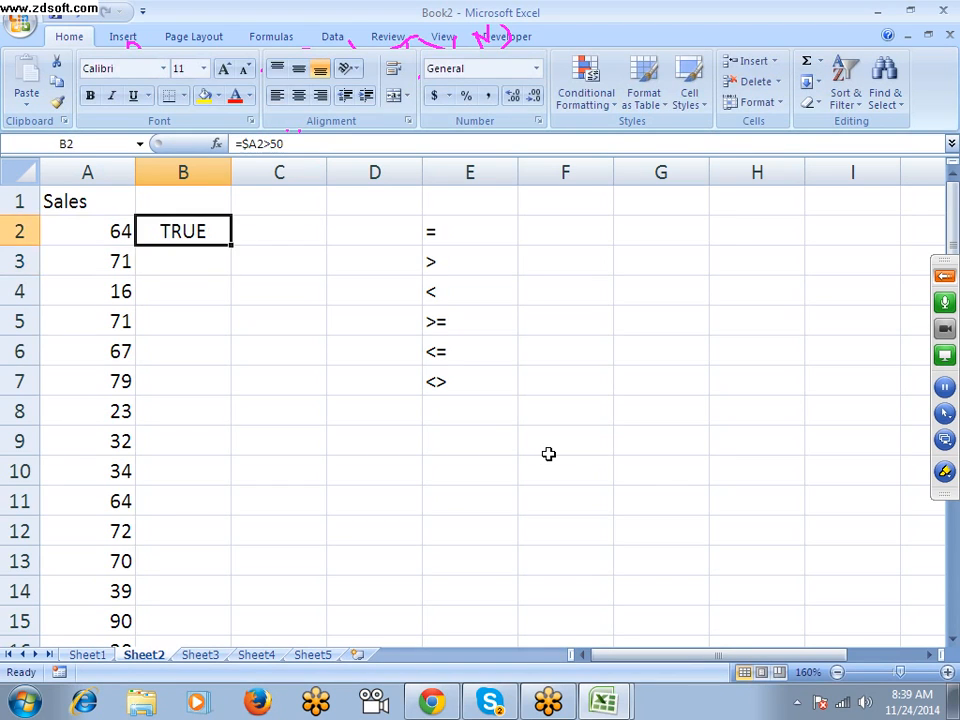
key("ctrl+c")
key("Down")
key("ctrl+v")
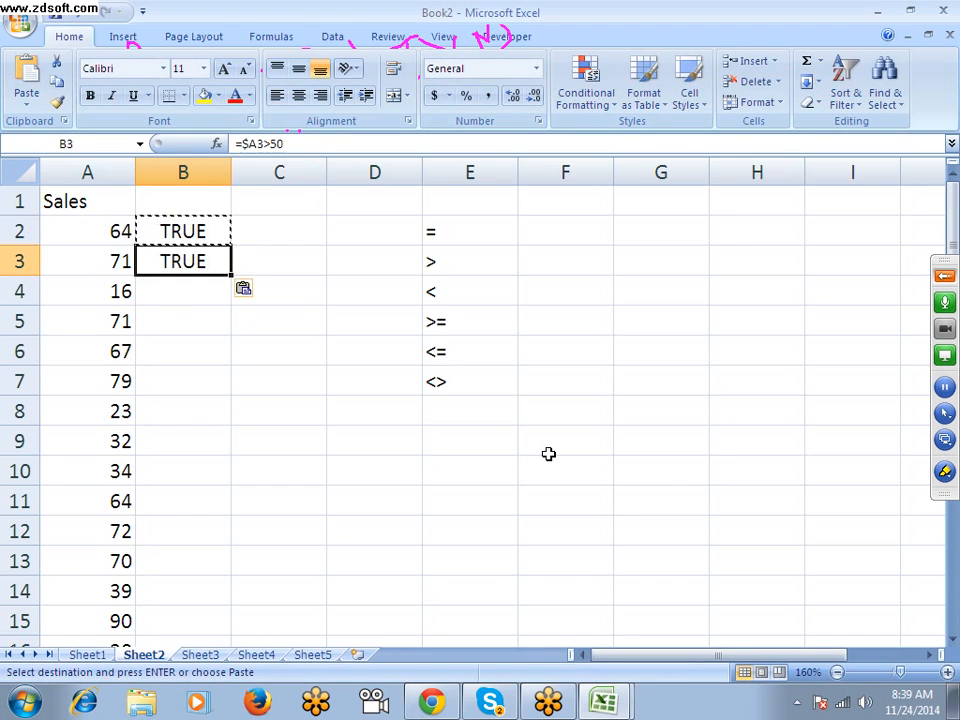
key("F2")
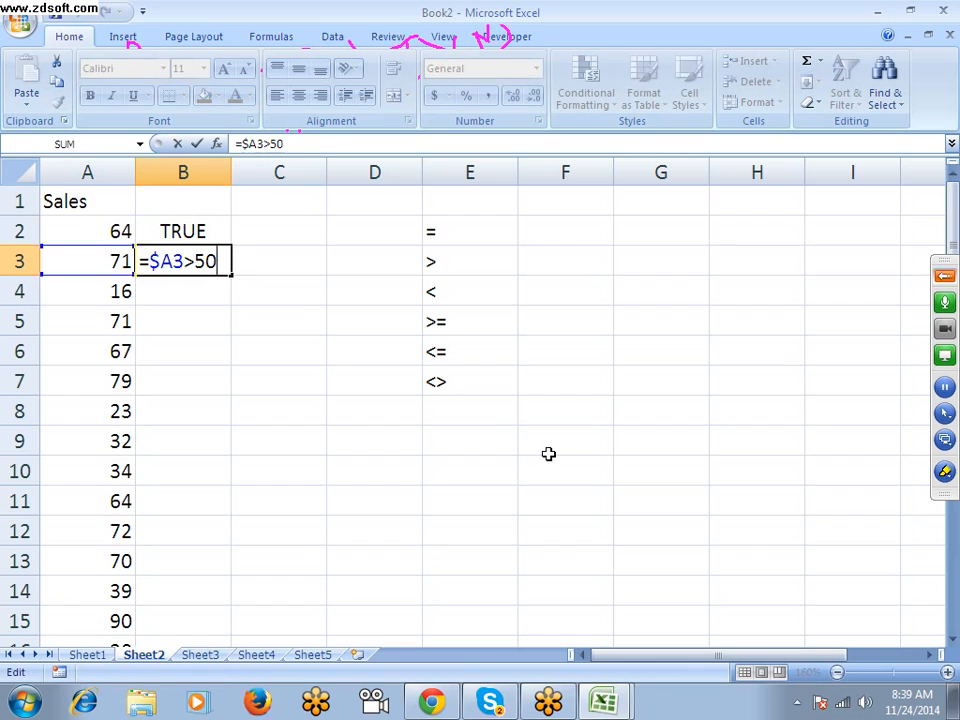
key("Escape")
Copy the mixed-reference formula from B2 across into C2 and inspect the cell it references.
key("Up")
key("ctrl+c")
key("Right")
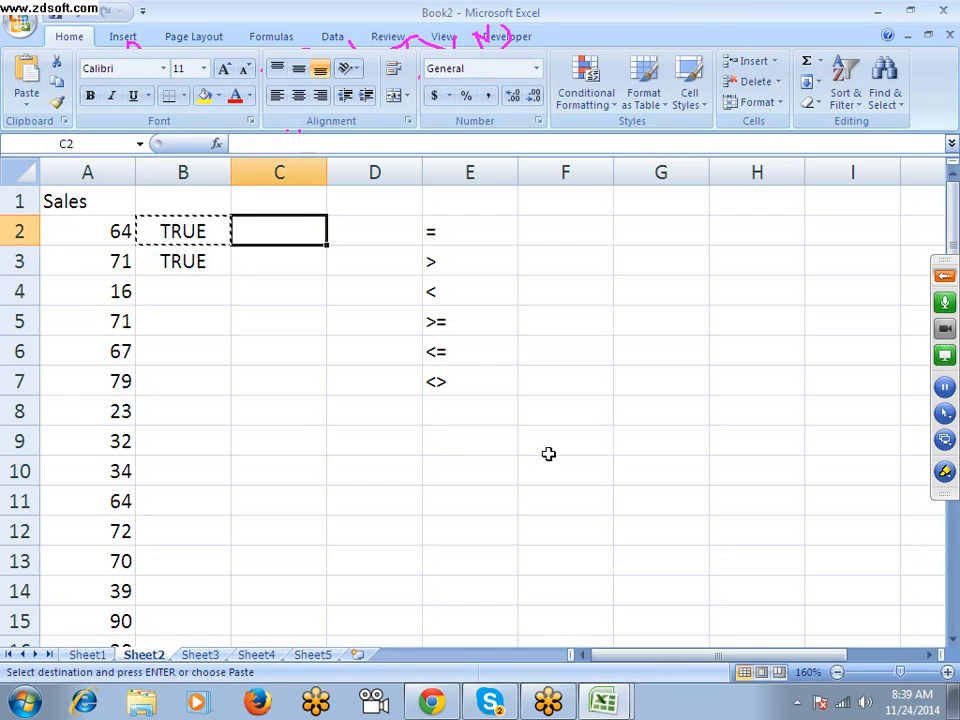
key("ctrl+v")
key("F2")
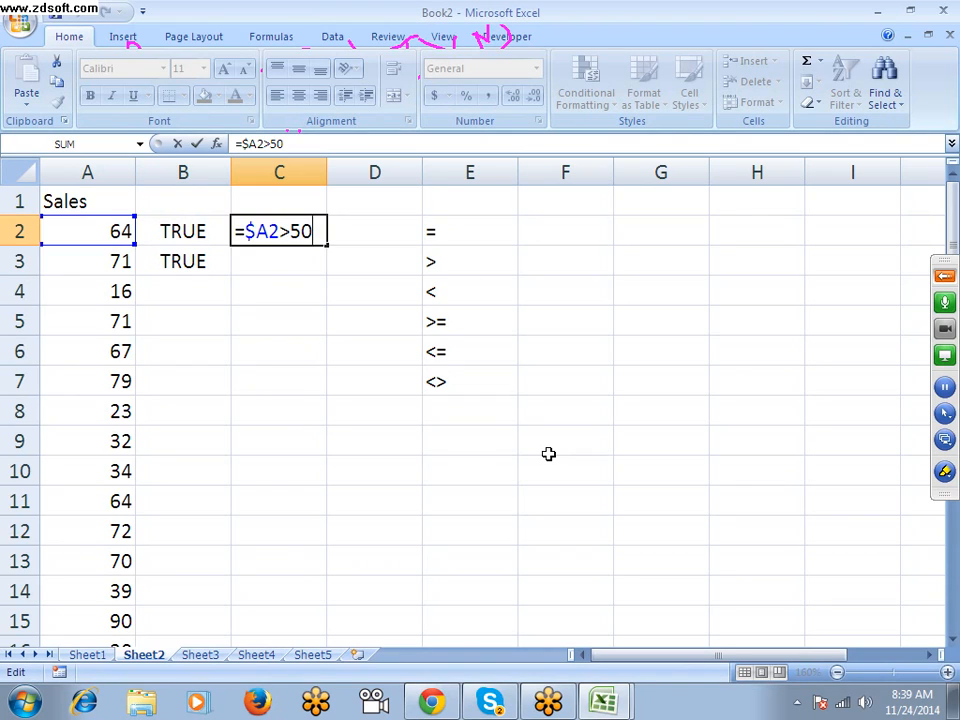
key("shift+Tab")
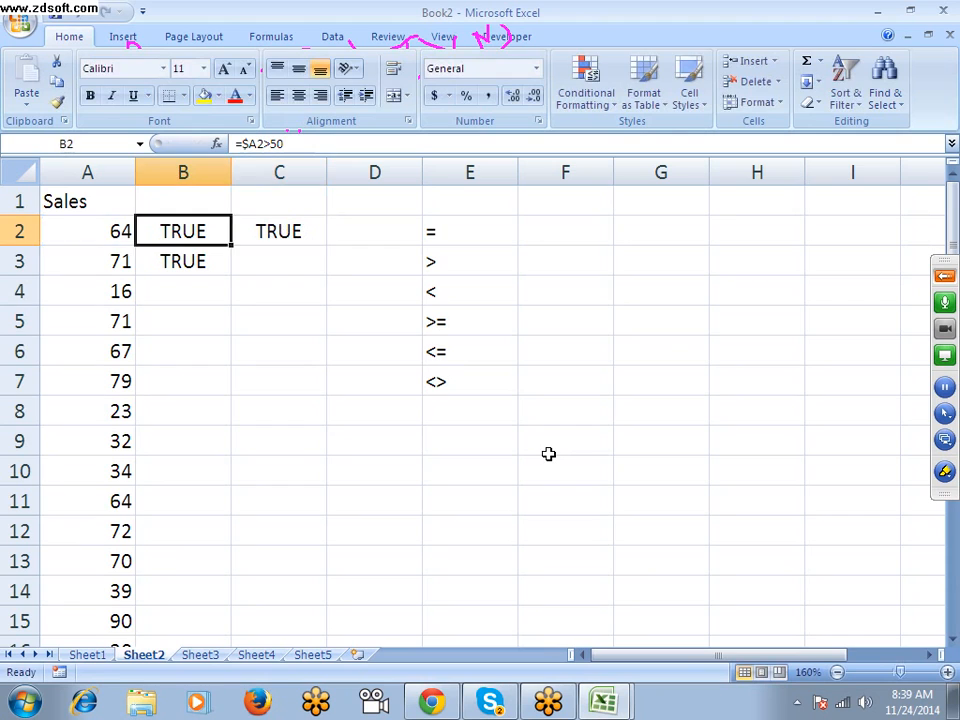
Change the B2 formula back to the fully relative =A2>50.
key("F2")
key("Left")
key("Left")
key("Left")
key("Left")
key("Left")
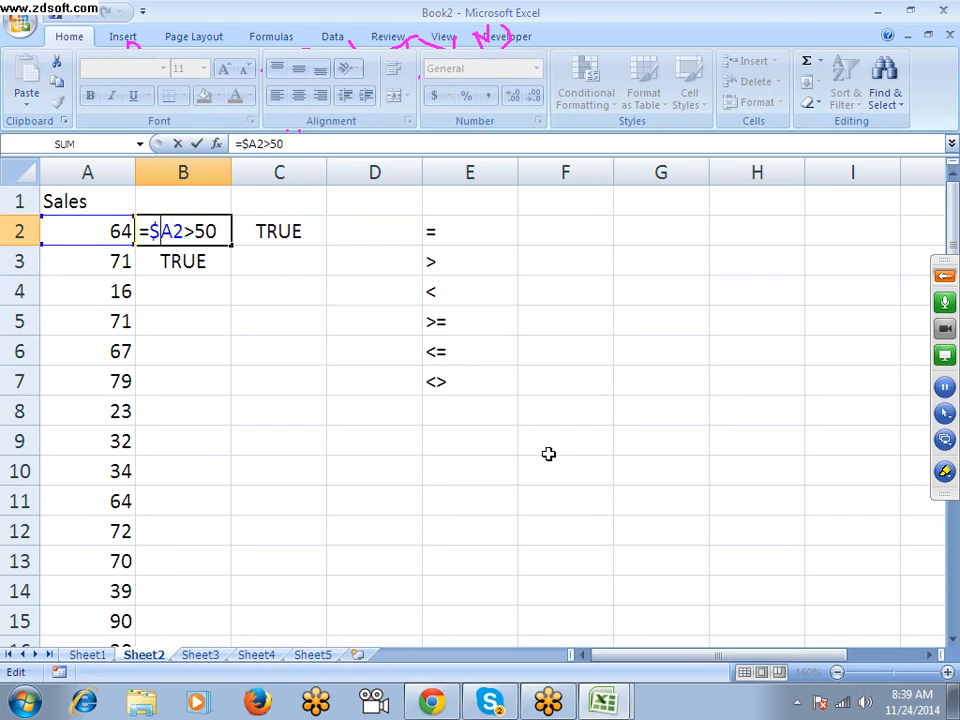
key("BackSpace")
key("Return")
Copy the relative formula from B2 into C2, inspect its reference, and clear C2.
key("Up")
key("ctrl+c")
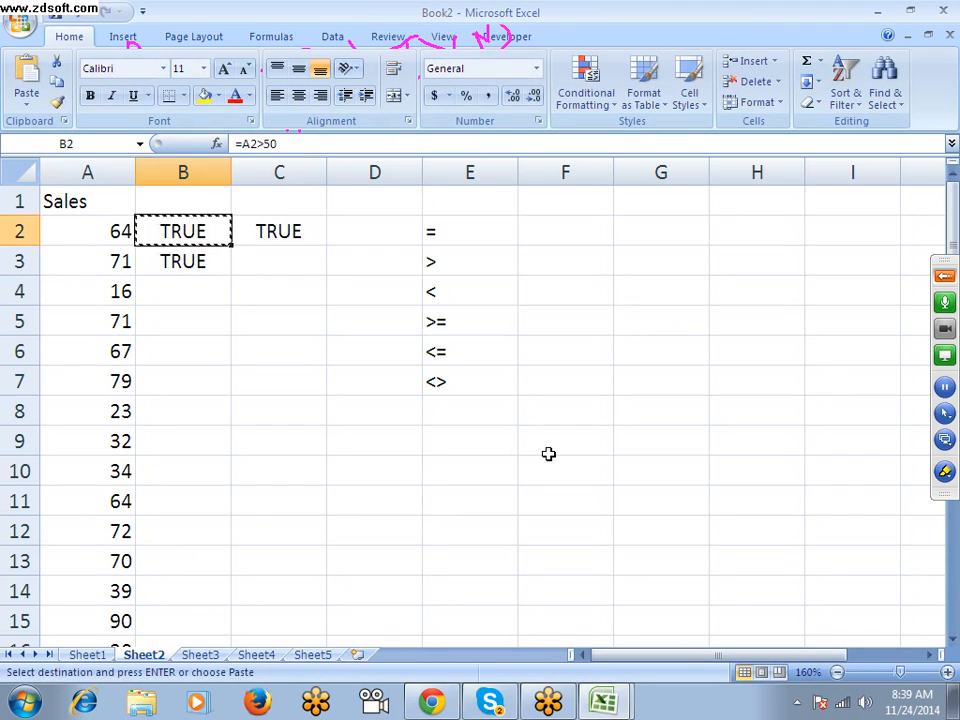
key("Right")
key("ctrl+v")
key("Escape")
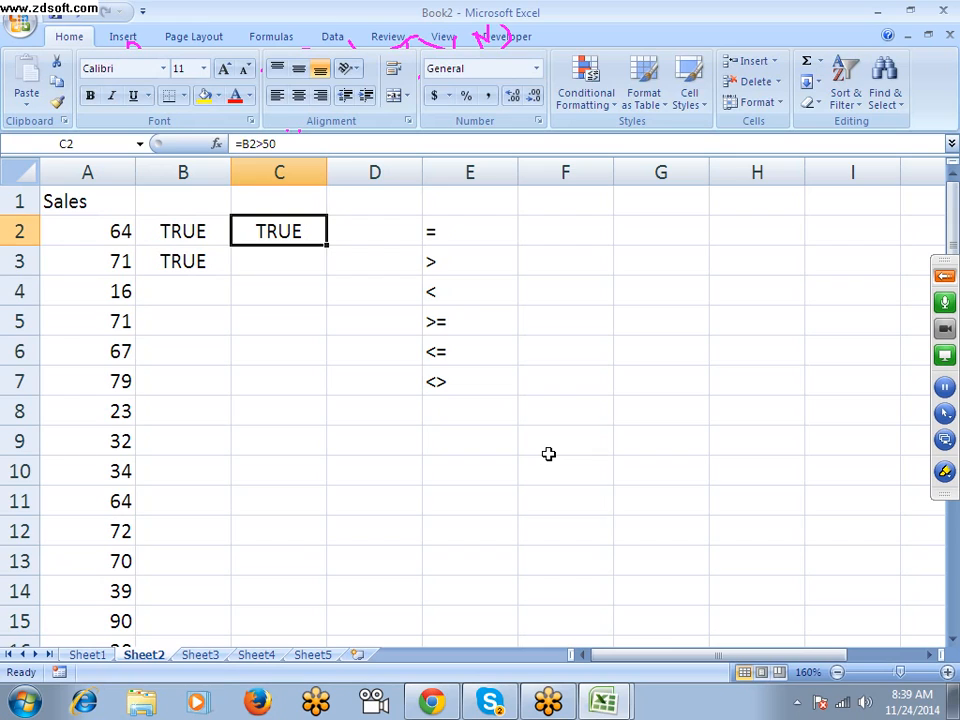
key("F2")
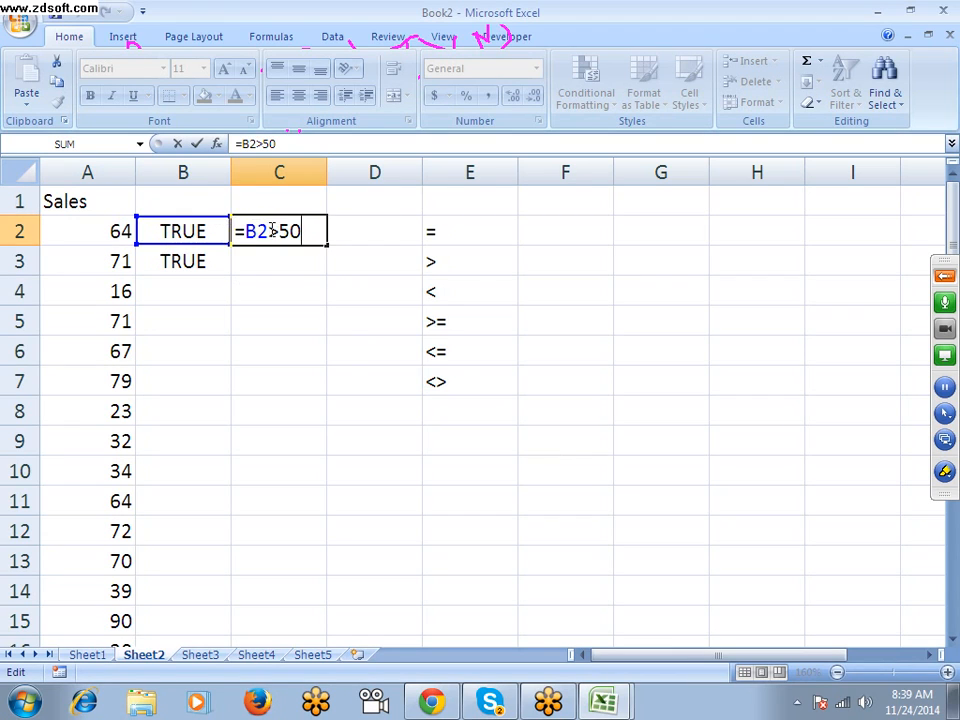
key("Escape")
key("Delete")
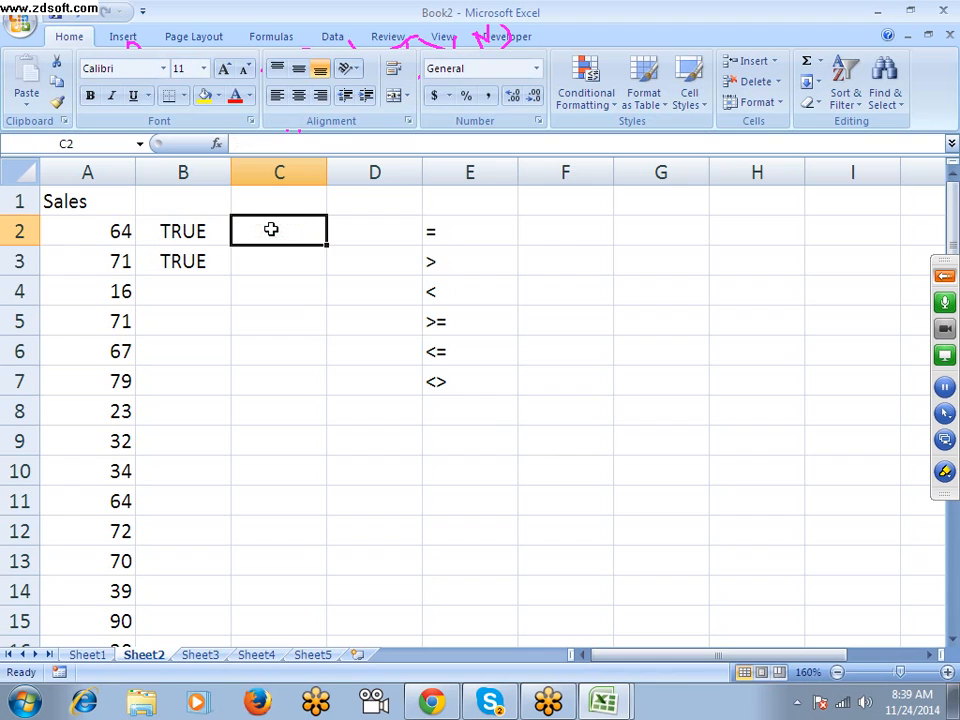
Enter the comparison formula =A4>5 in cell B4.
key("Down")
key("Down")
key("Left")
type("=")
key("Left")
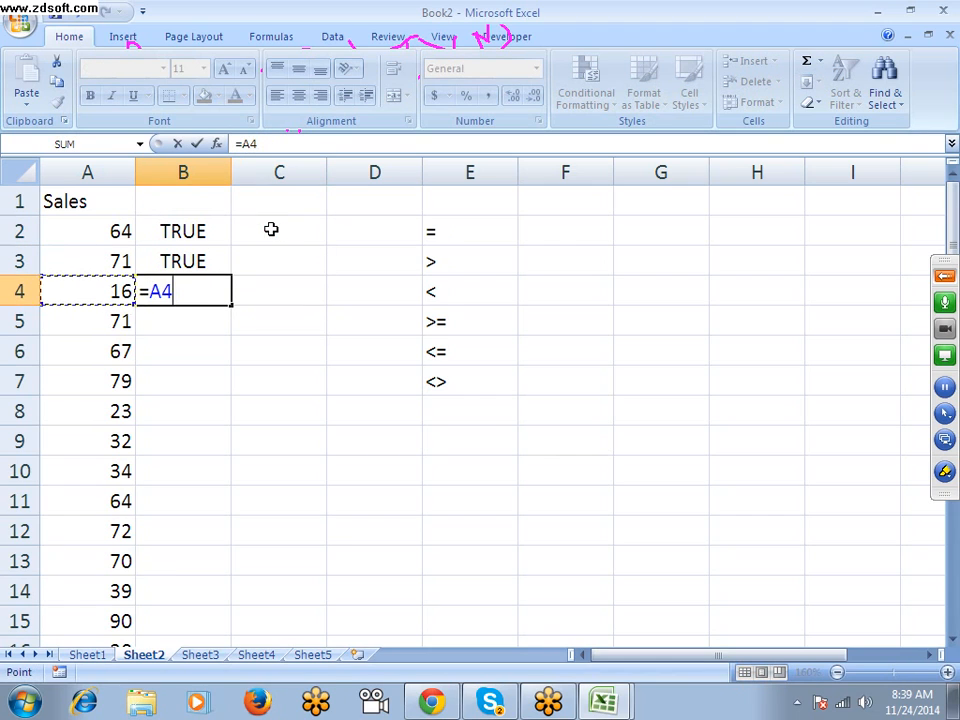
type(">5")
key("Return")
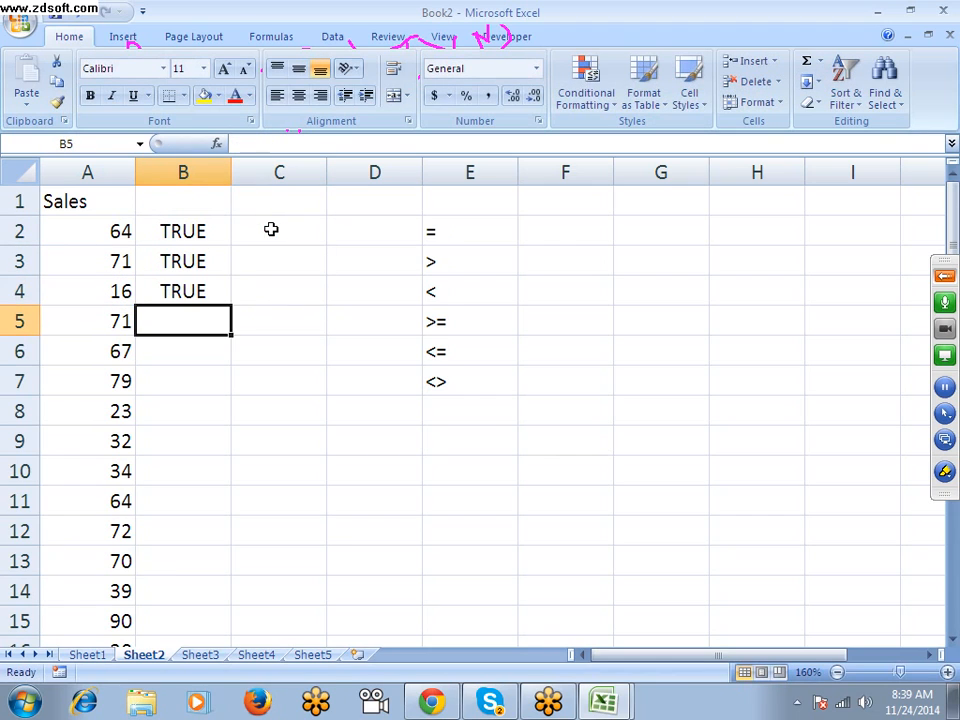
key("Up")
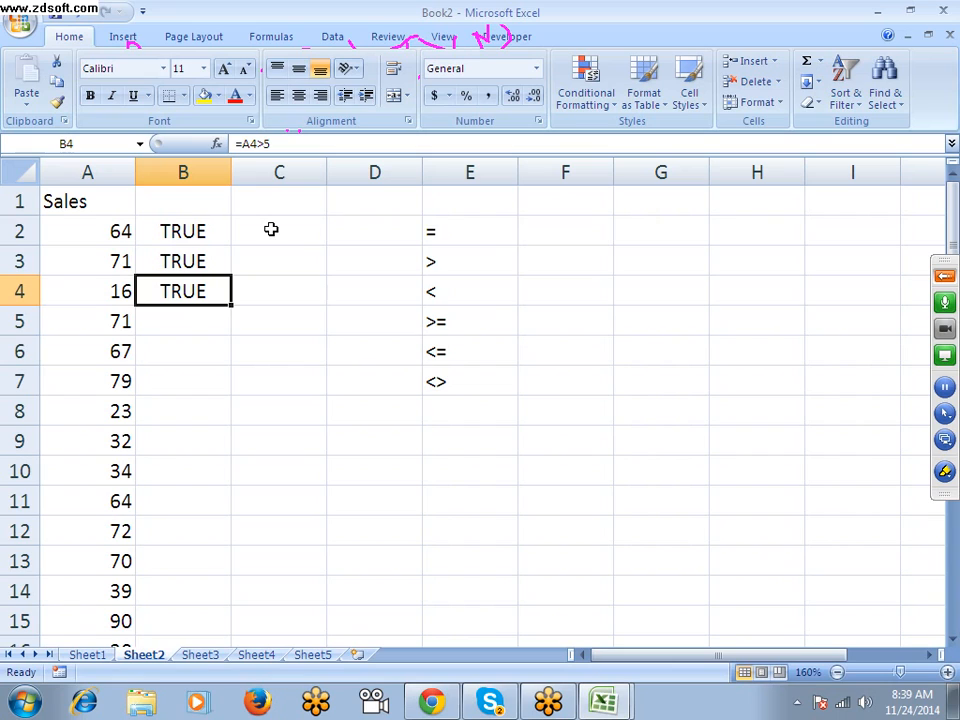
Copy the relative formula from B4 down into B5 and across into C4 to compare the references.
key("ctrl+c")
key("Down")
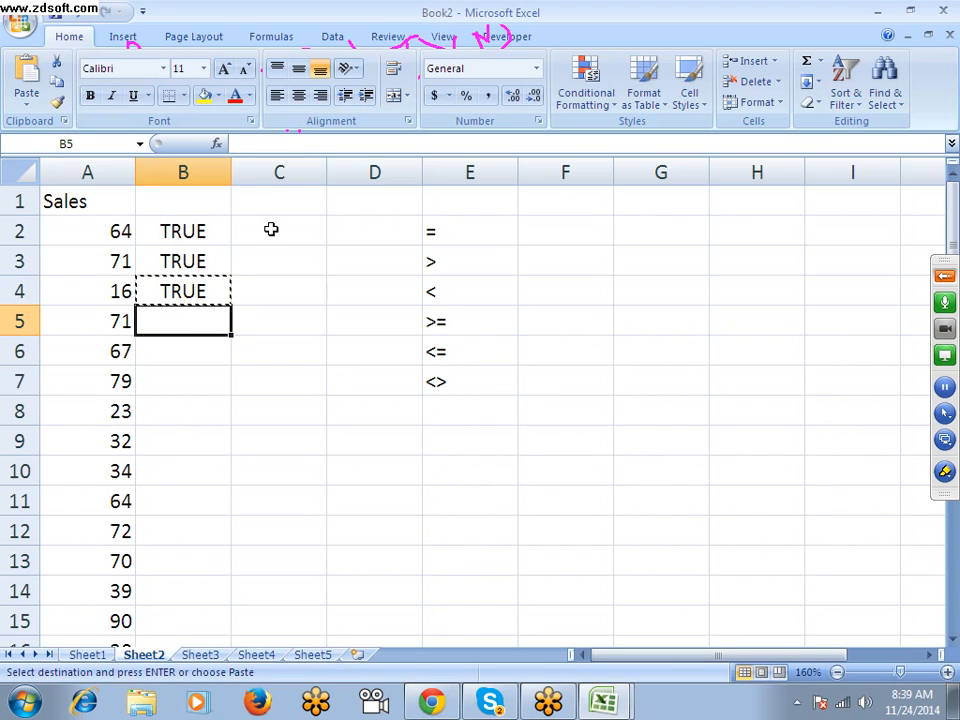
key("ctrl+v")
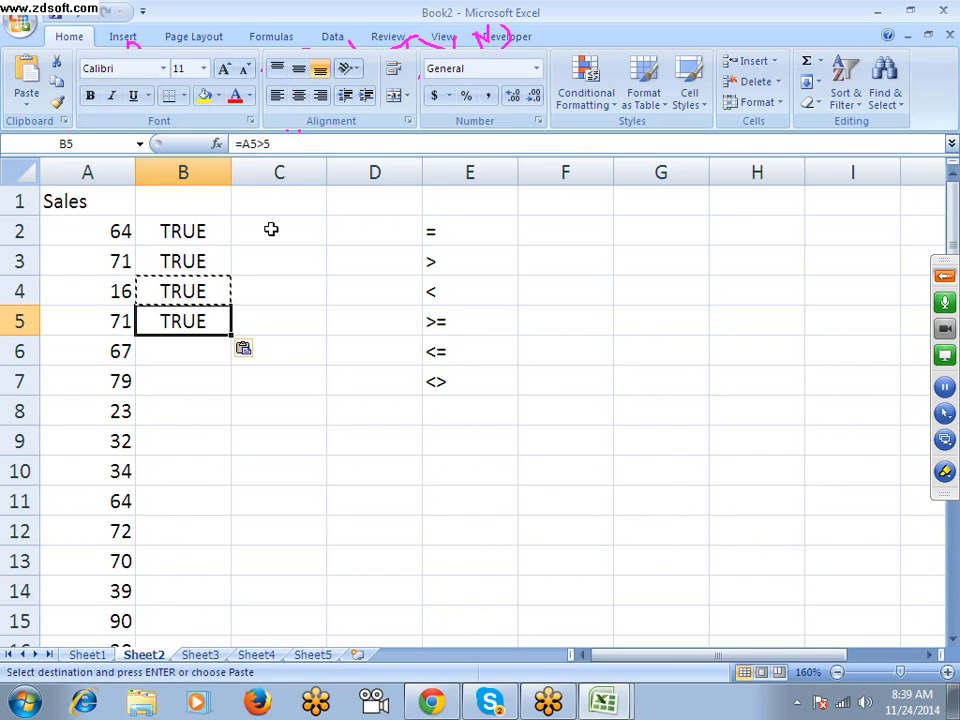
key("Up")
key("Right")
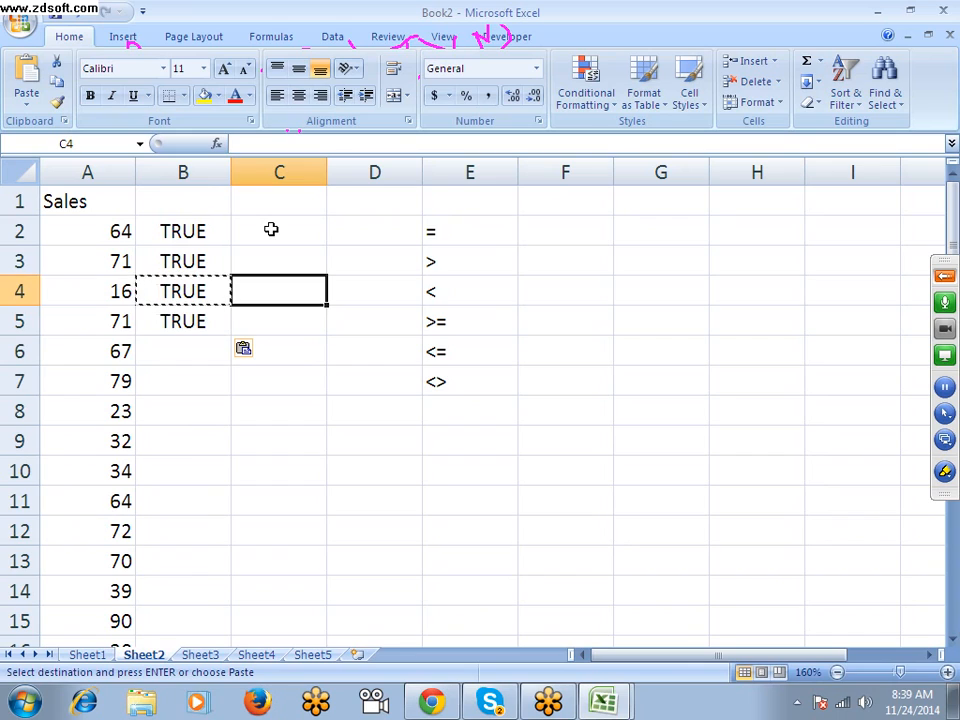
key("ctrl+v")
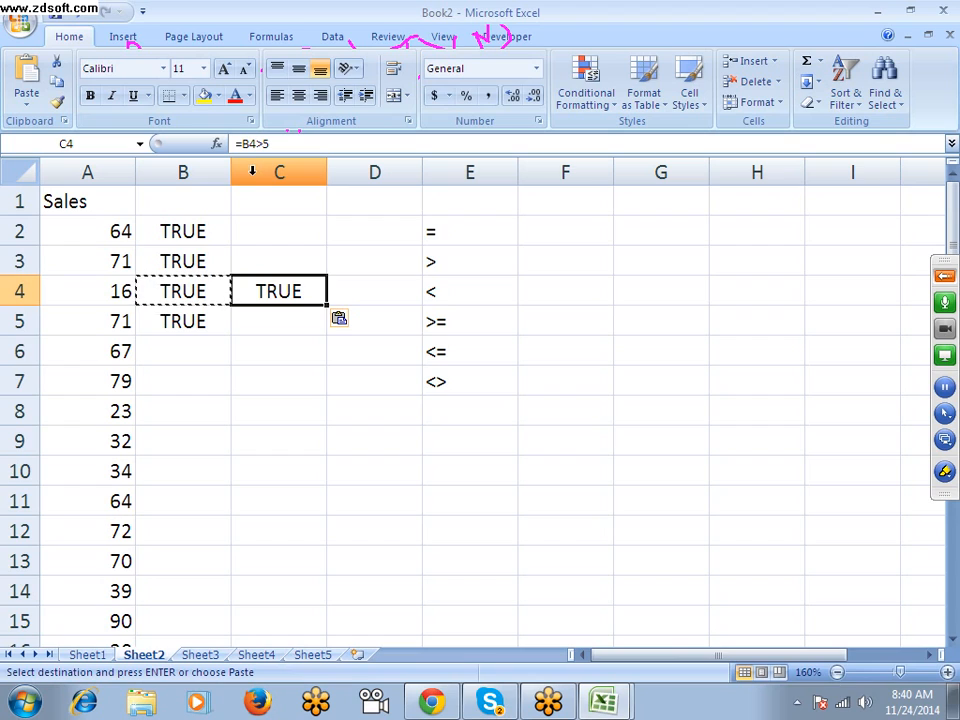
Clear the test formulas from B3:B5 and C4:C5.
left_click_drag(182, 262, 184, 317)
key("Delete")
left_click_drag(300, 288, 306, 313)
key("Delete")
left_click(945, 280)
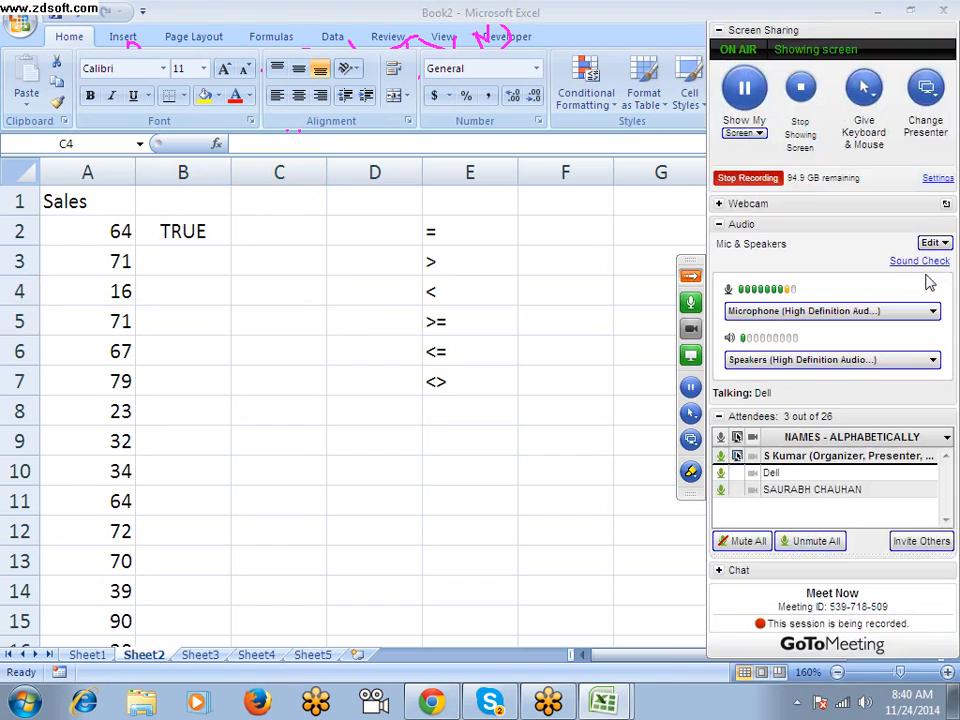
left_click(722, 476)
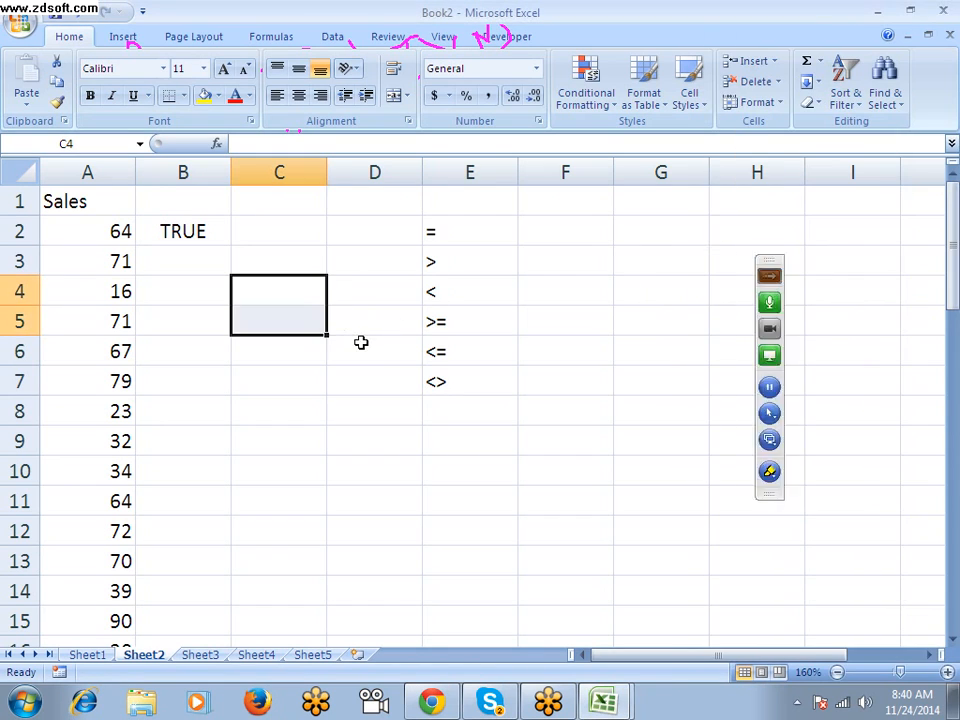
Lock the column in the B2 formula so it reads =$A2>50.
double_click(216, 236)
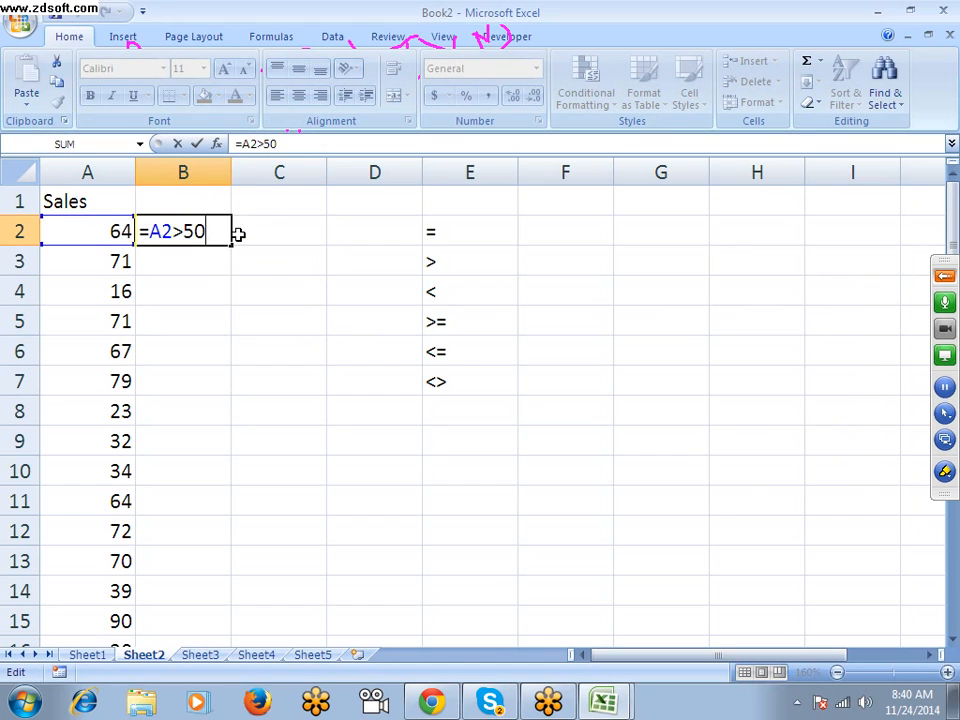
key("Escape")
left_click(265, 145)
type("$")
key("Return")
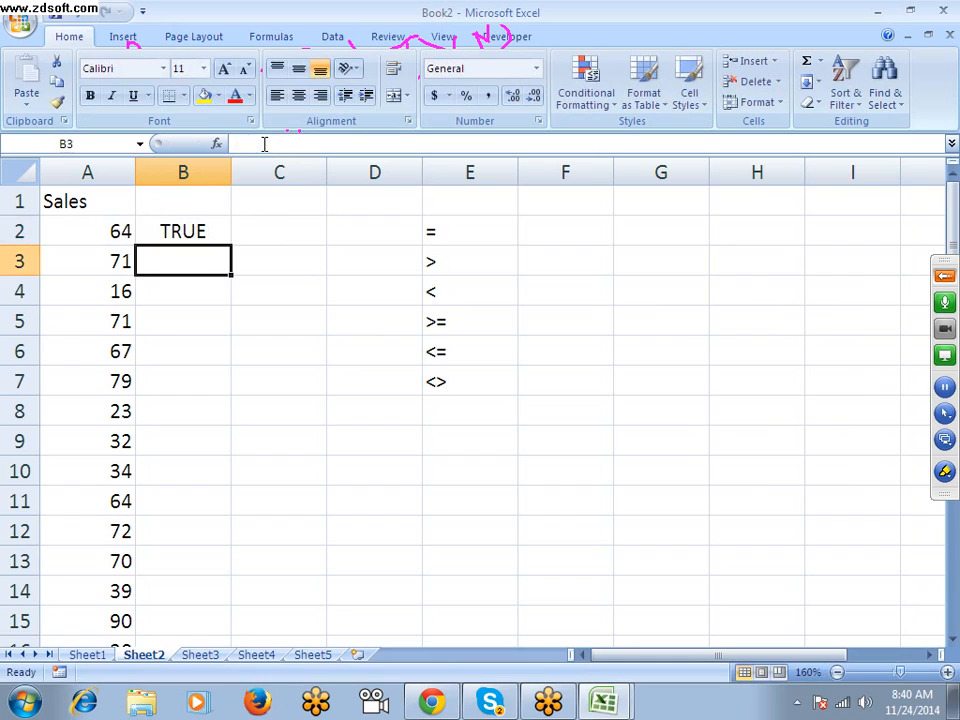
Copy the column-locked formula from B2 down into B3, B4 and B5.
key("Up")
key("ctrl+c")
key("Down")
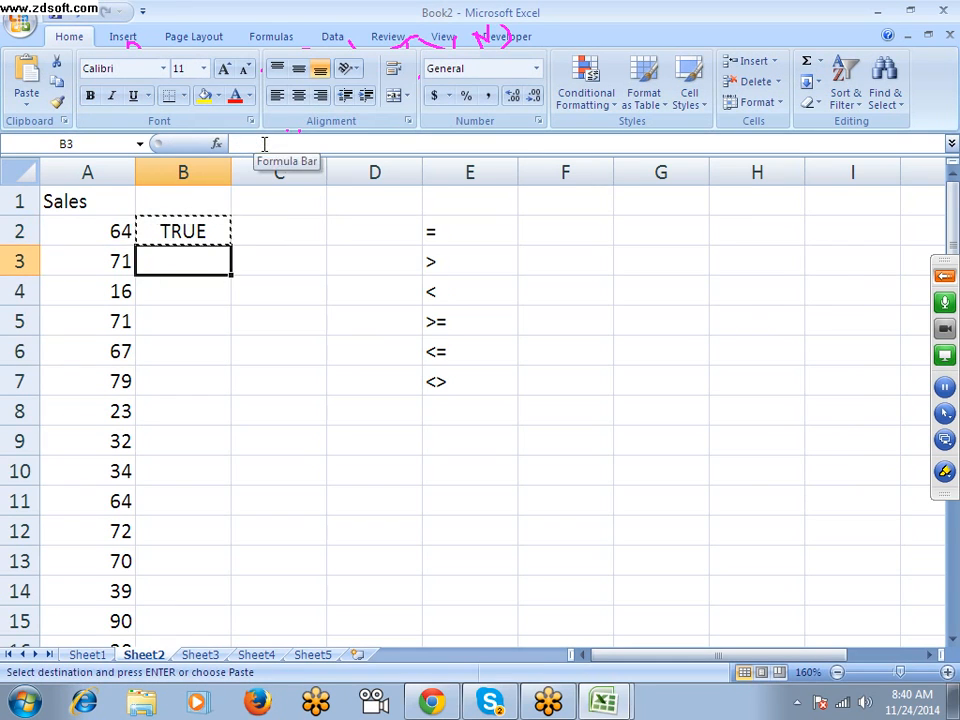
key("ctrl+v")
key("Down")
key("ctrl+v")
key("Down")
key("ctrl+v")
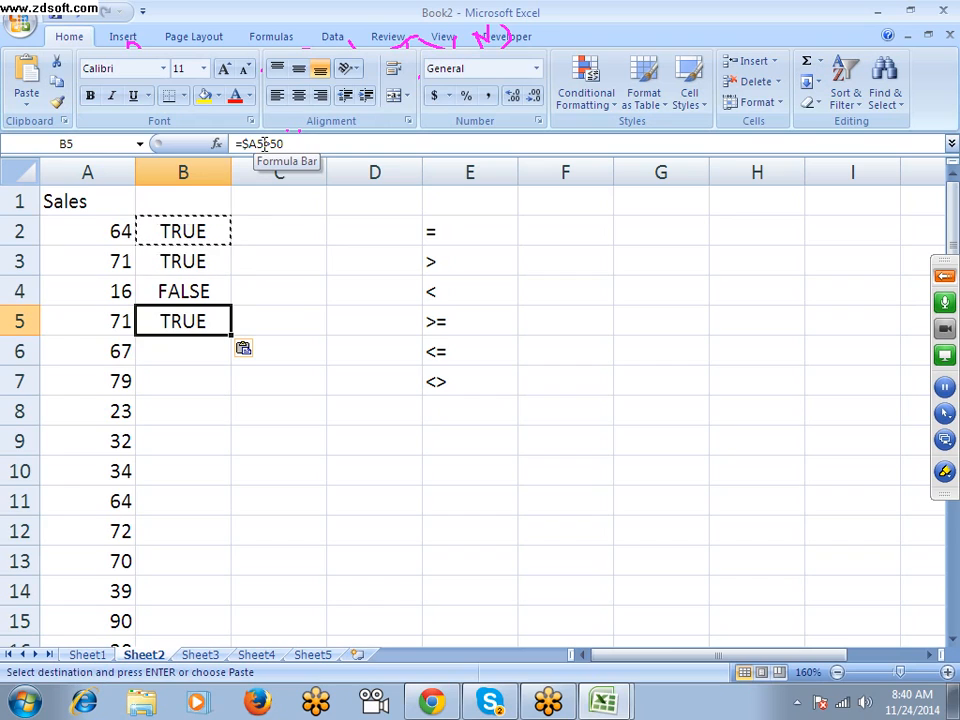
Review the copied formulas in column B, and paste the column-locked B2 formula across into C2, D2 and E2.
key("Up")
key("Up")
key("Up")
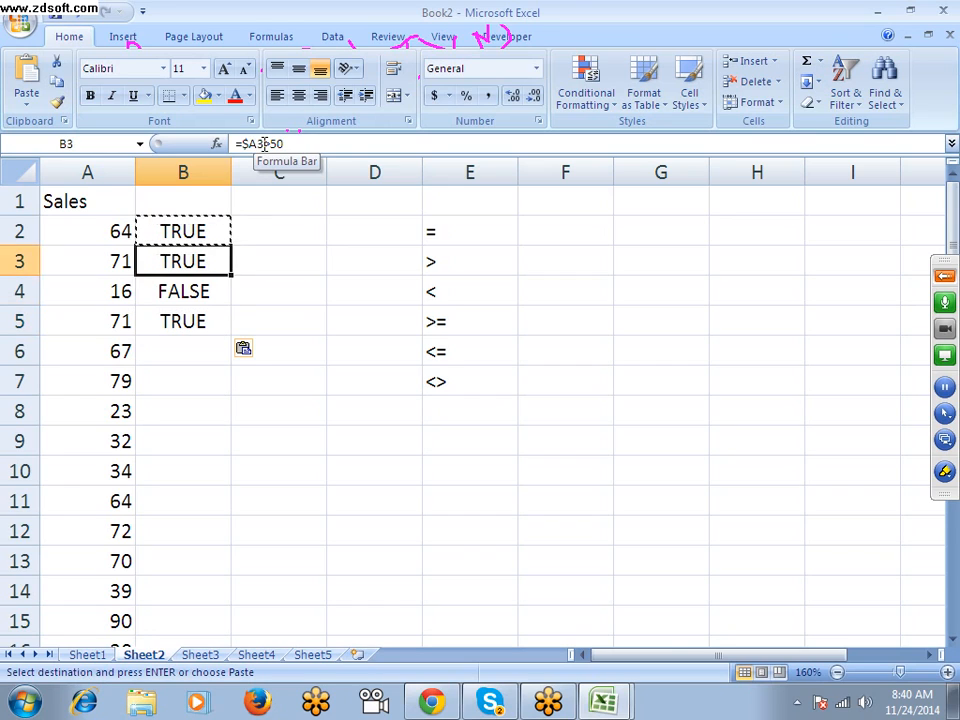
key("Right")
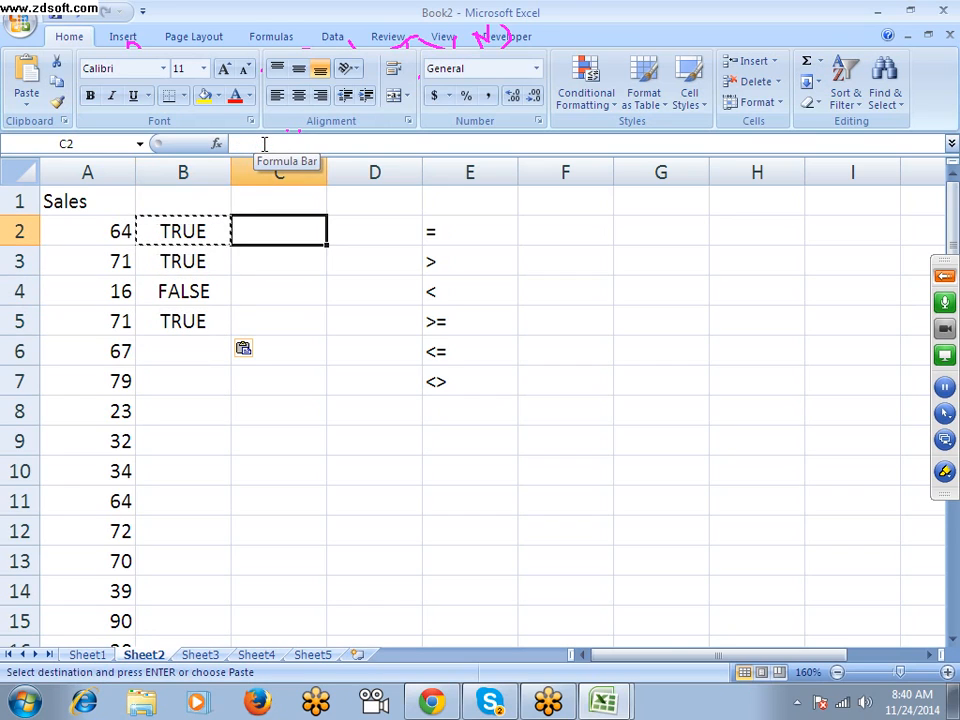
key("ctrl+v")
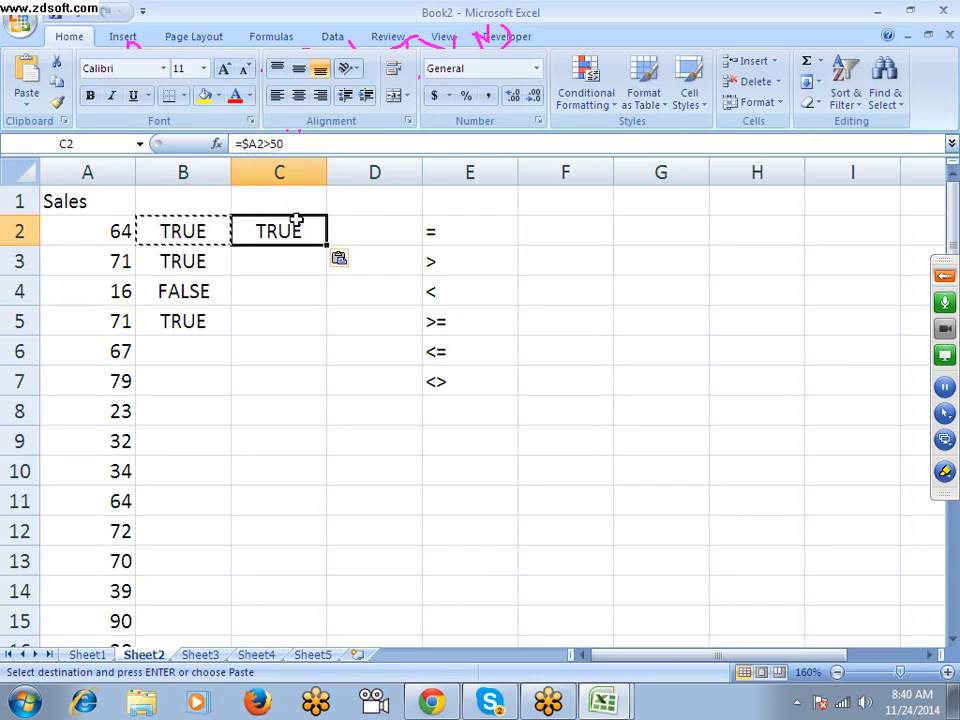
left_click(358, 222)
key("ctrl+v")
left_click(484, 233)
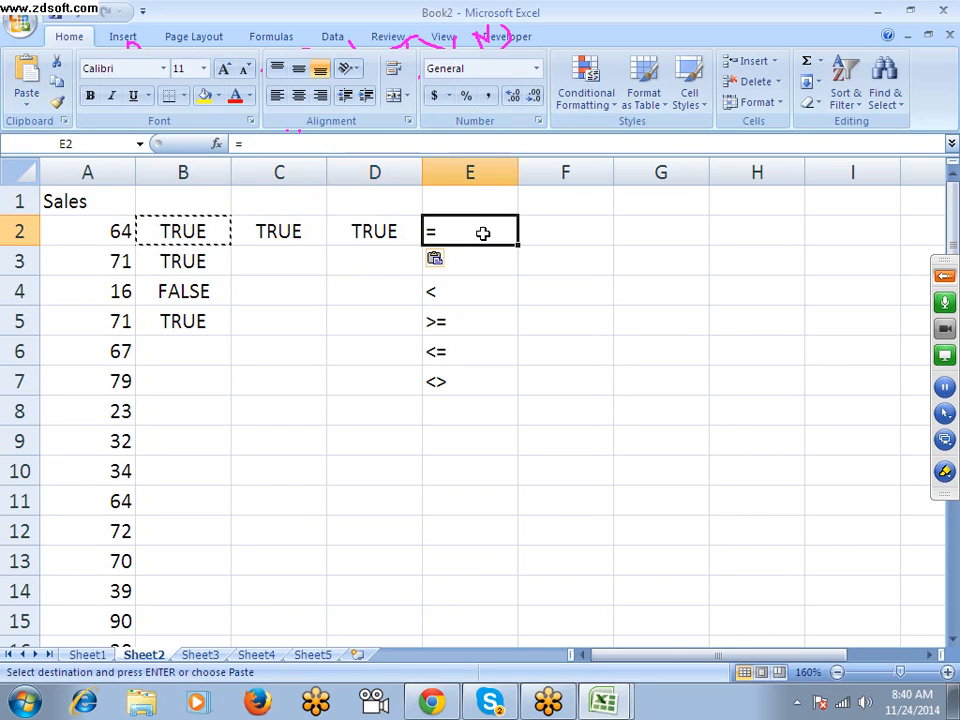
key("ctrl+v")
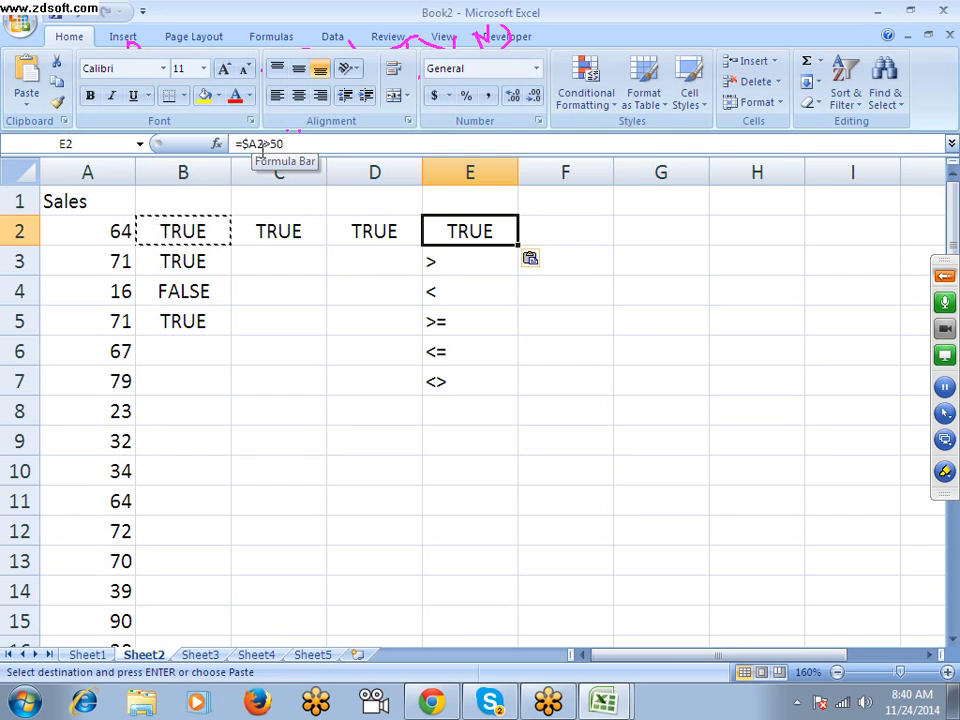
Change the B2 formula to lock the row instead of the column, making it =A$2>50.
left_click(200, 231)
left_click(246, 144)
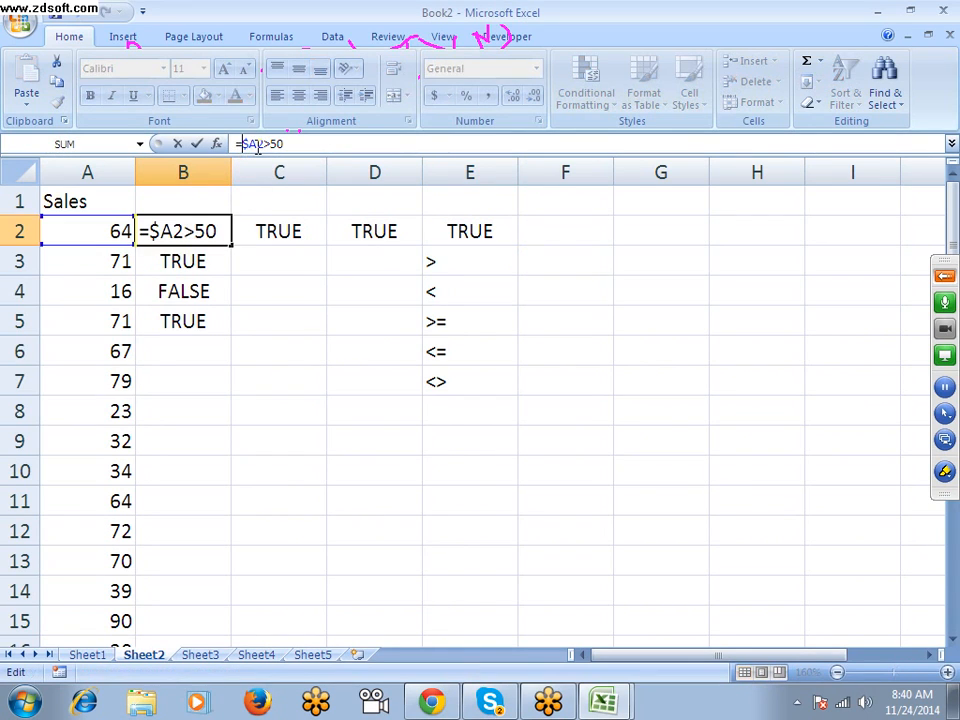
key("BackSpace")
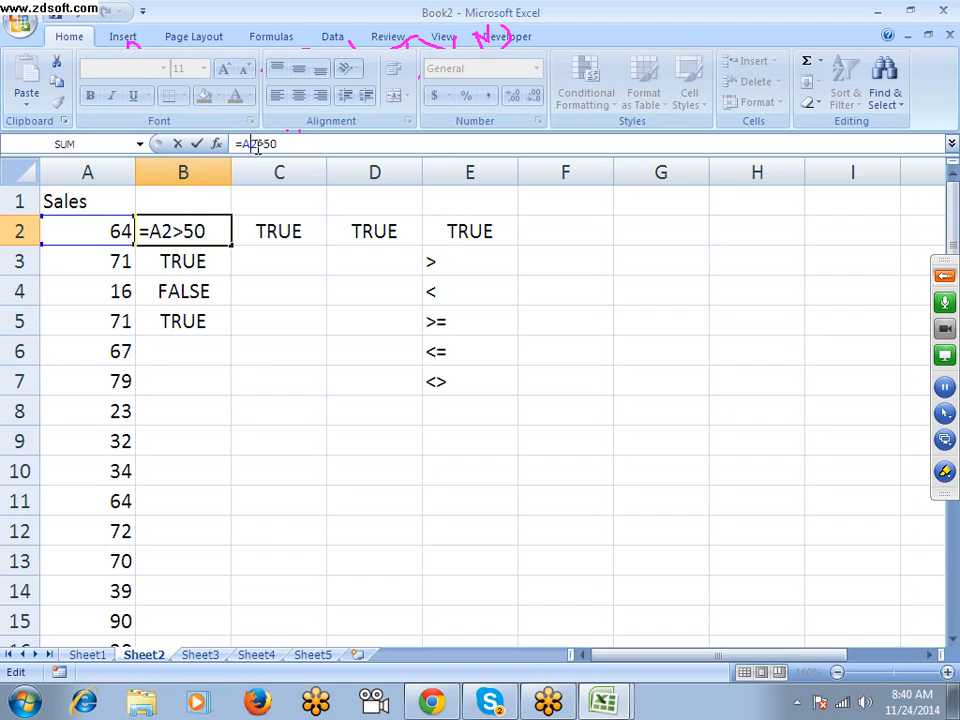
type("$")
key("Return")
key("Up")
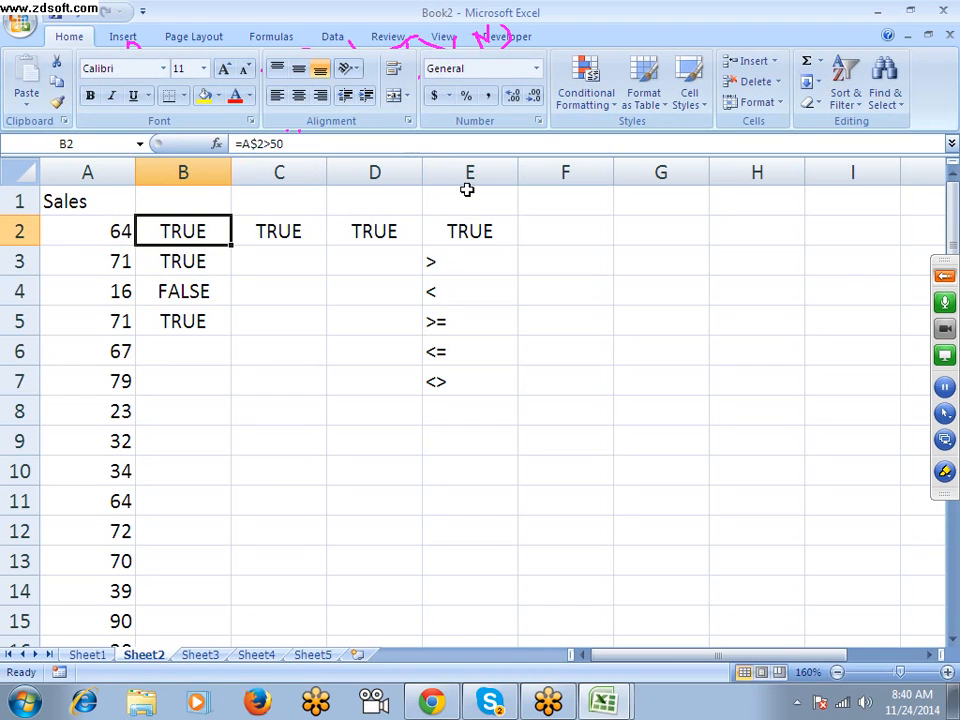
Copy the row-locked formula from B2 down into B3:B5 and across into C2.
key("ctrl+c")
key("Down")
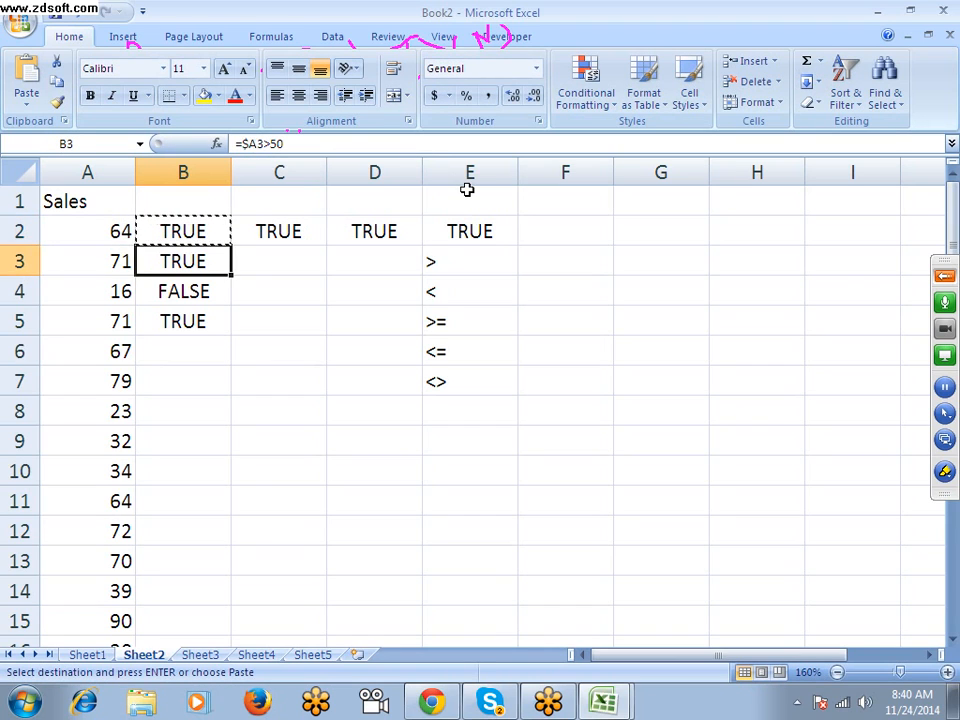
key("ctrl+v")
key("Down")
key("ctrl+v")
key("Down")
key("ctrl+v")
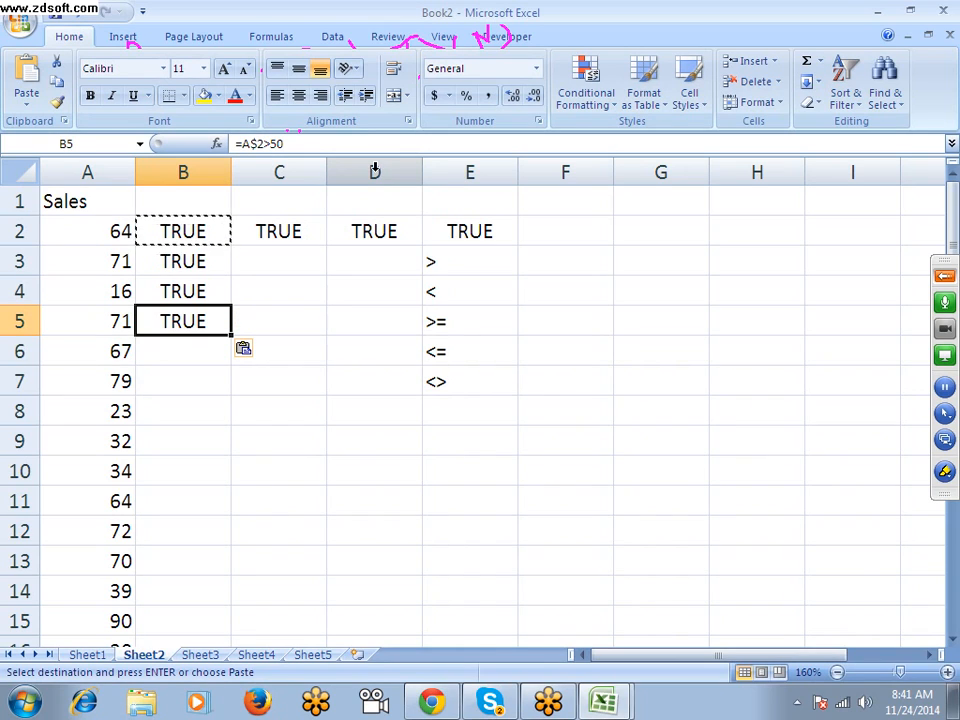
left_click(288, 222)
key("ctrl+v")
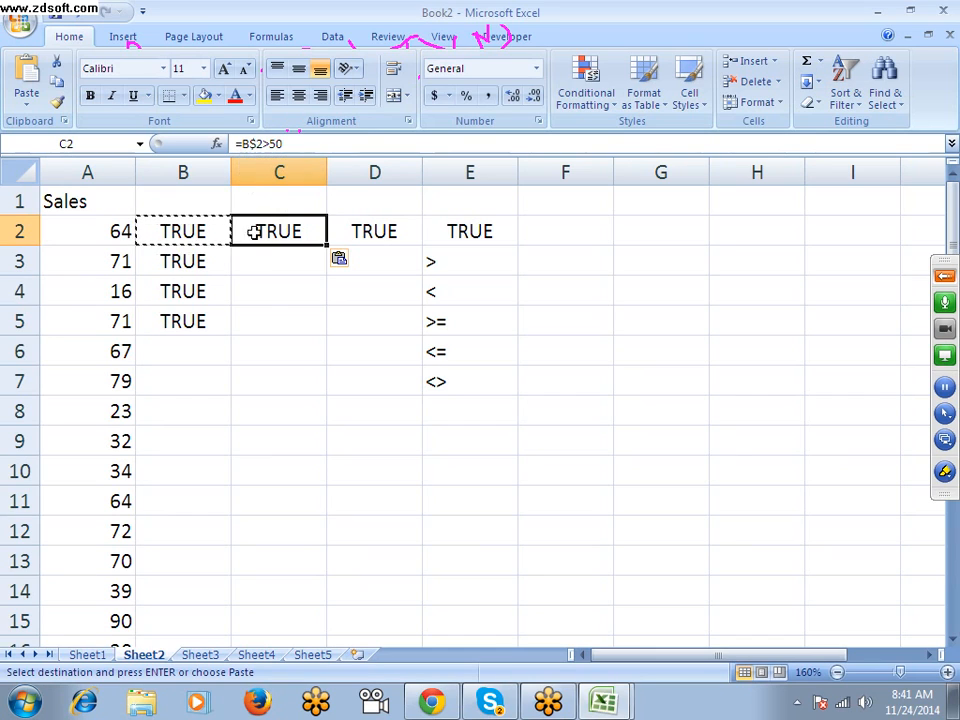
Clear the contents of B1:B6 and C2:E2.
left_click_drag(200, 205, 209, 340)
key("Delete")
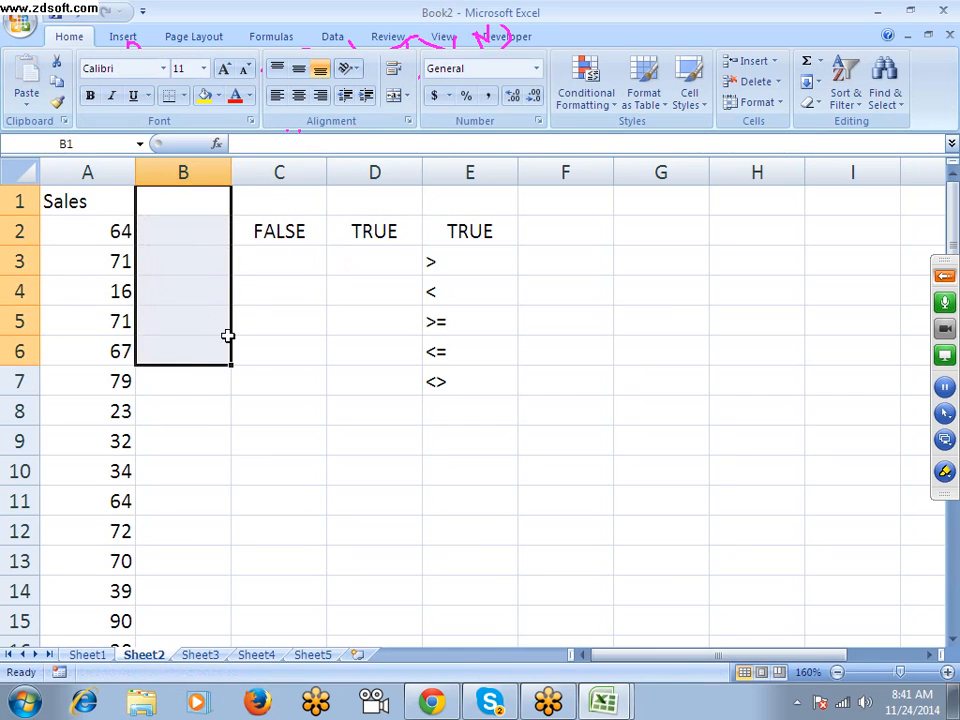
left_click_drag(257, 236, 454, 231)
key("Delete")
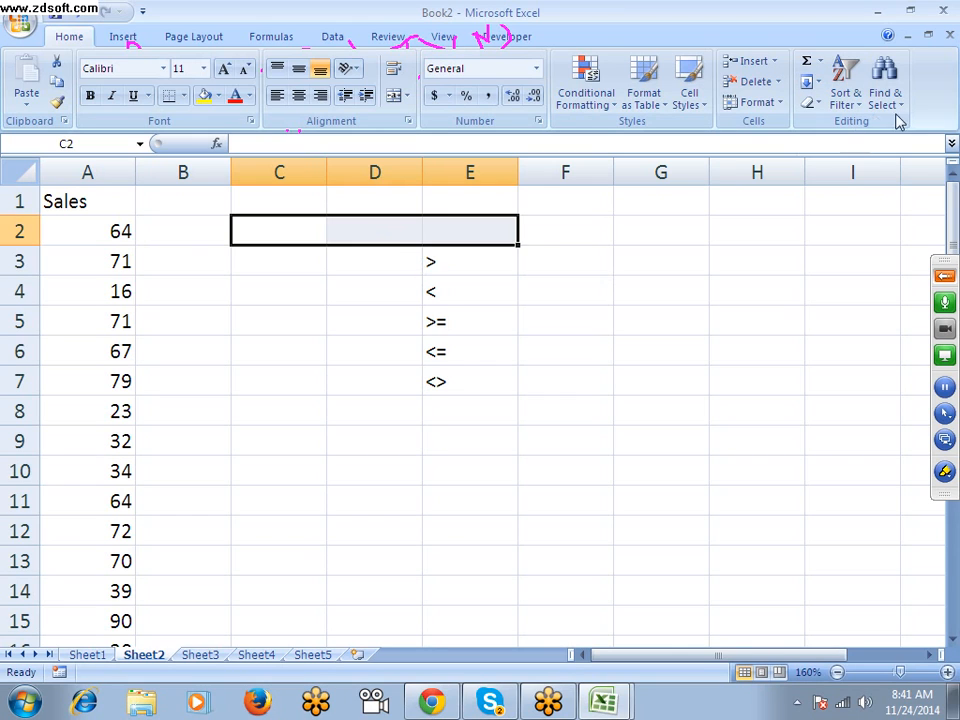
left_click(944, 275)
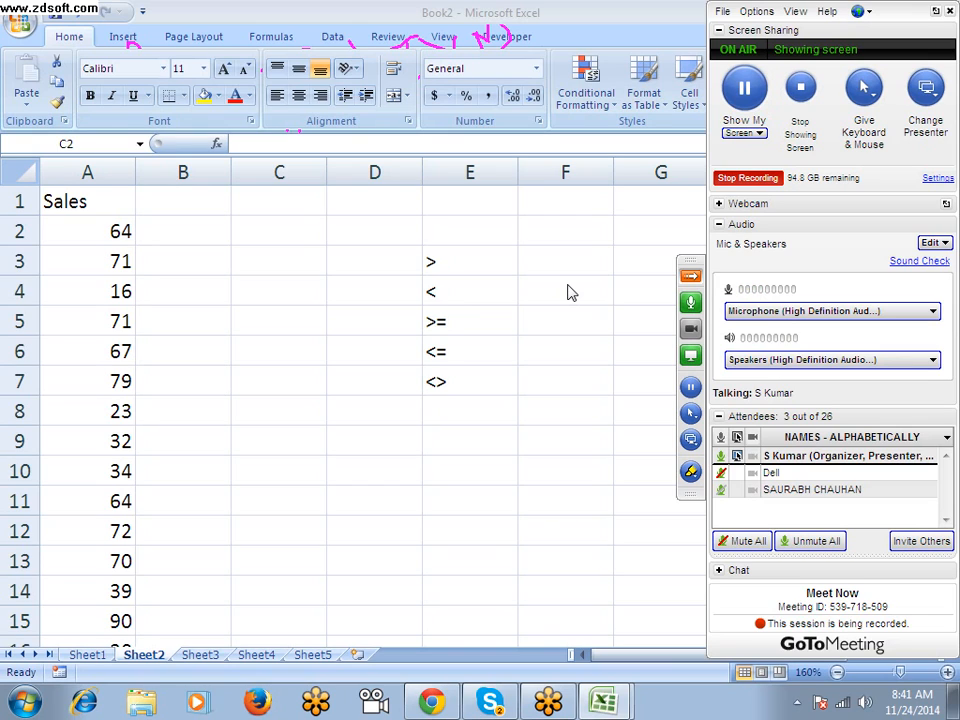
double_click(152, 229)
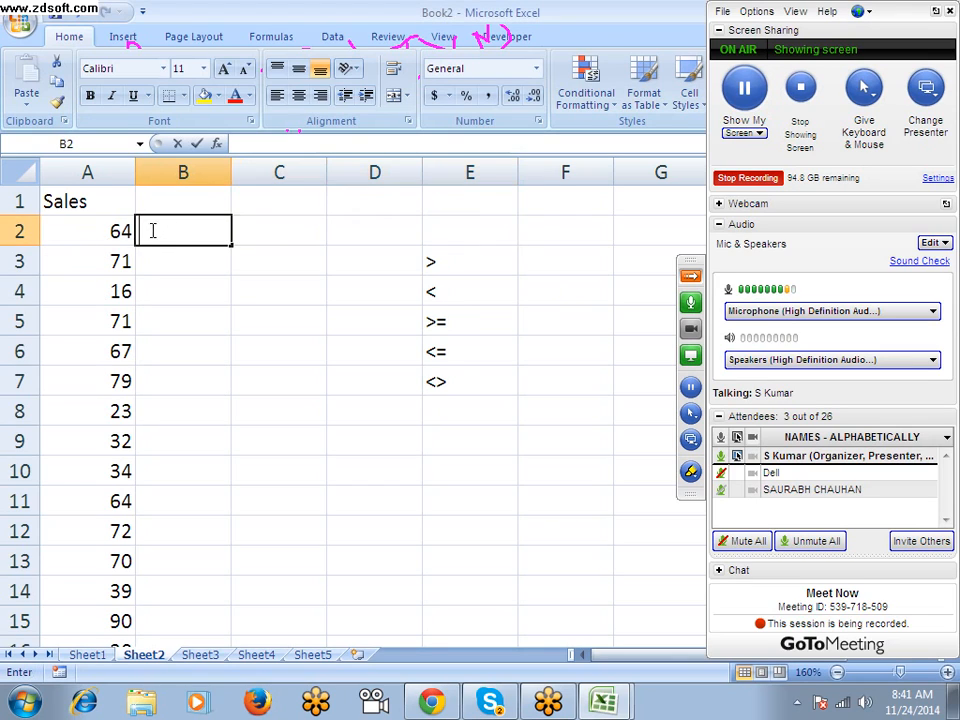
key("Escape")
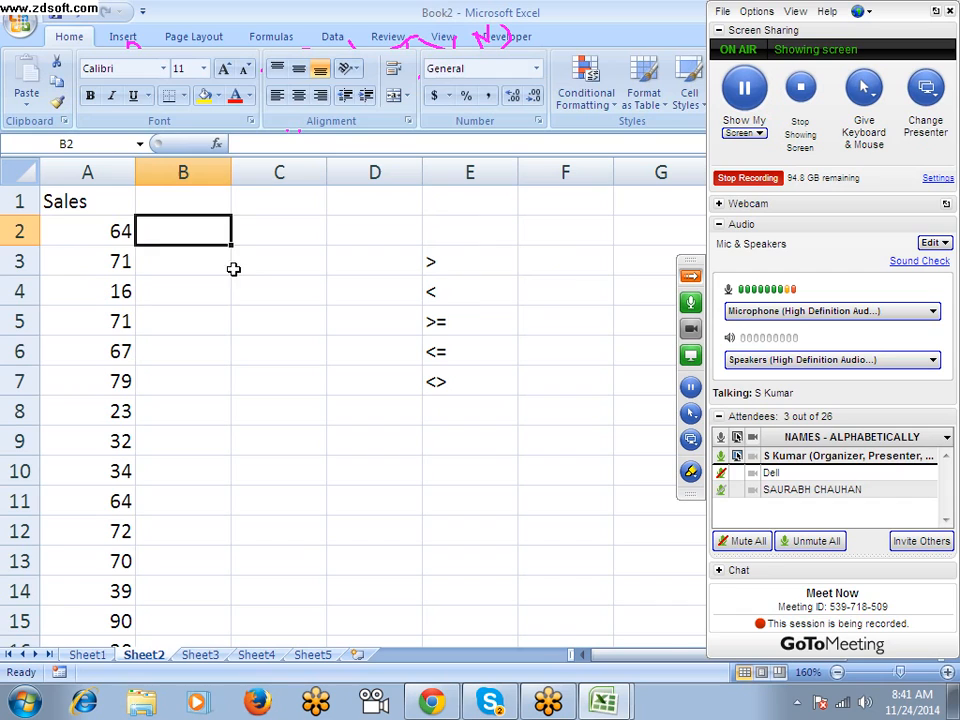
Create a formula-based conditional formatting rule for cell A2 with the formula =$A$2>50.
left_click(109, 236)
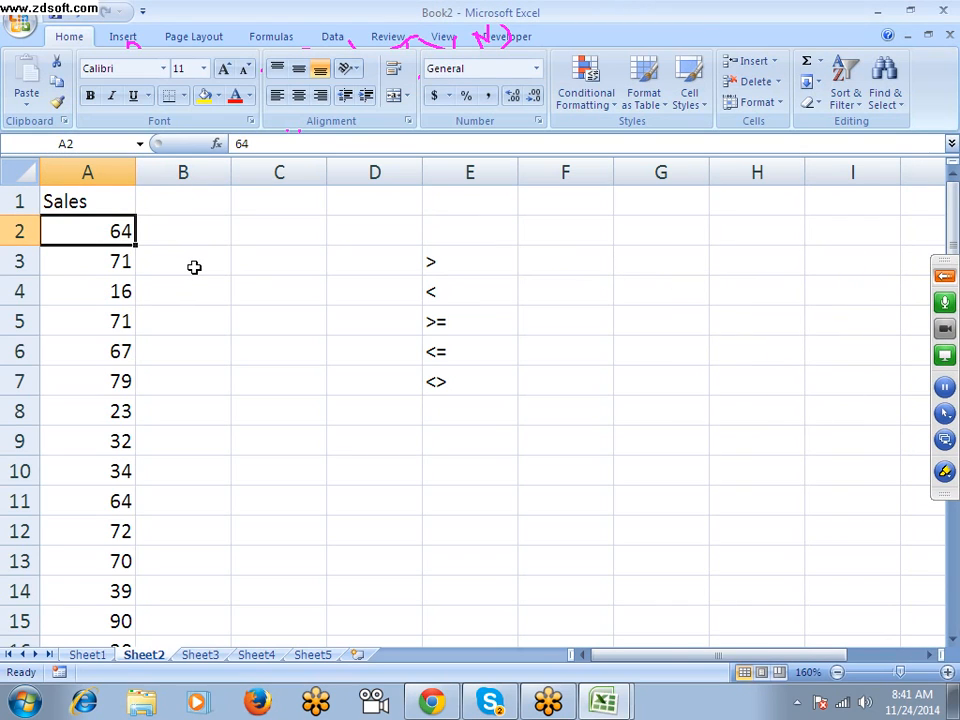
left_click(585, 110)
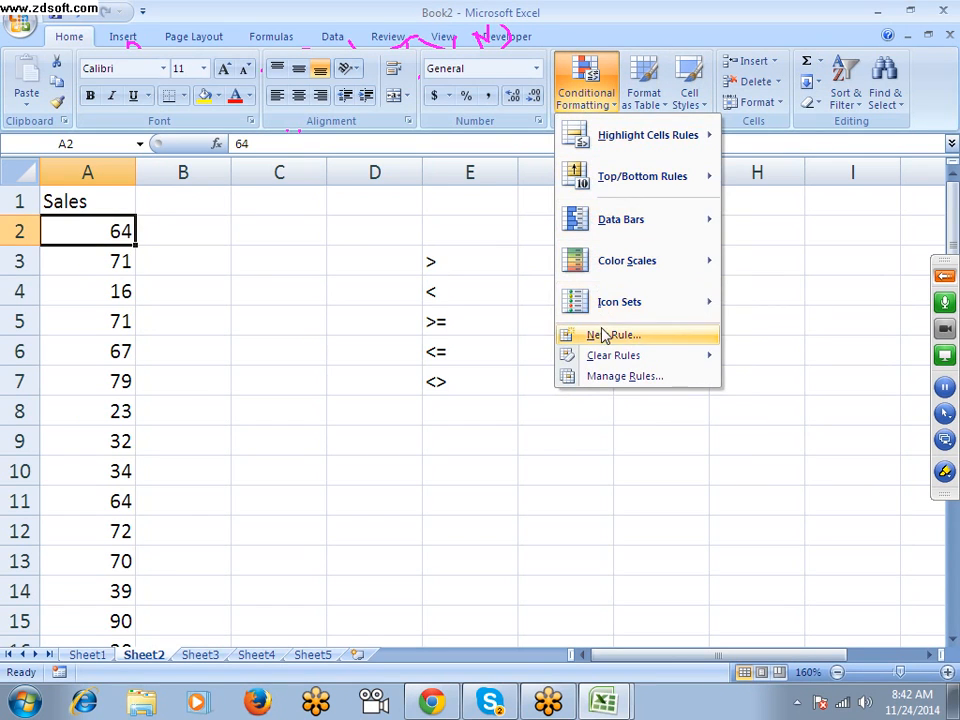
left_click(617, 335)
left_click(270, 211)
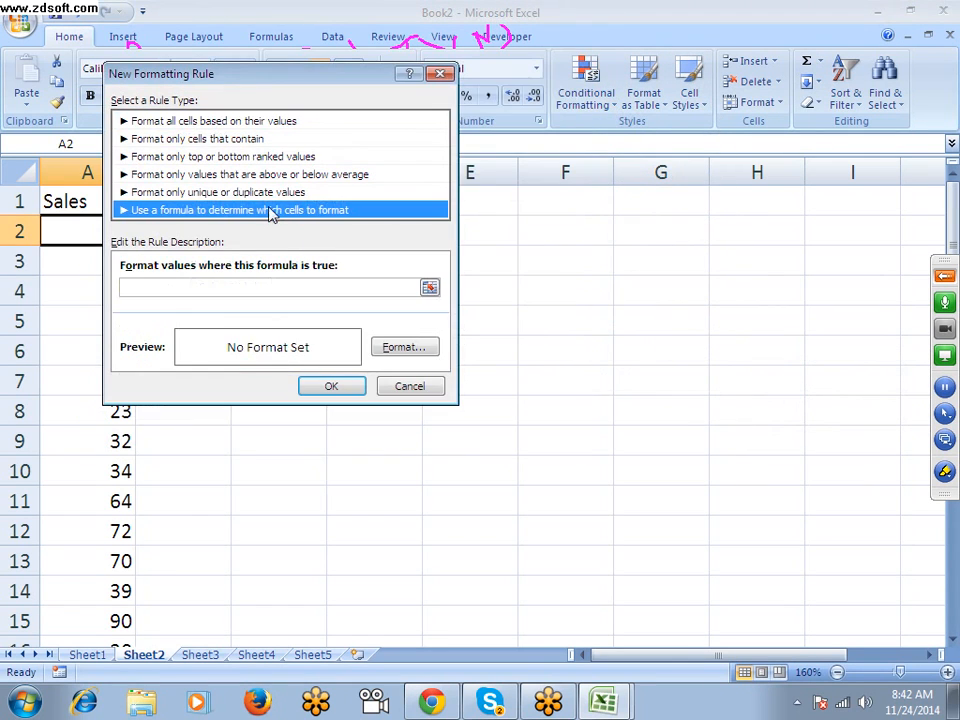
left_click_drag(295, 85, 475, 90)
left_click(368, 291)
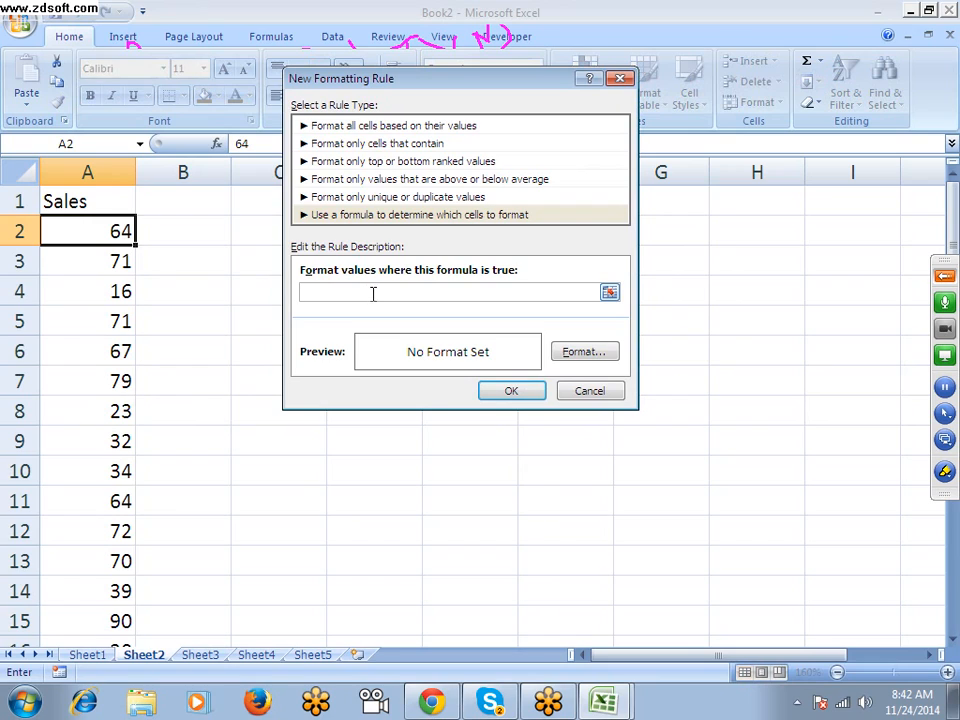
type("=")
left_click(75, 231)
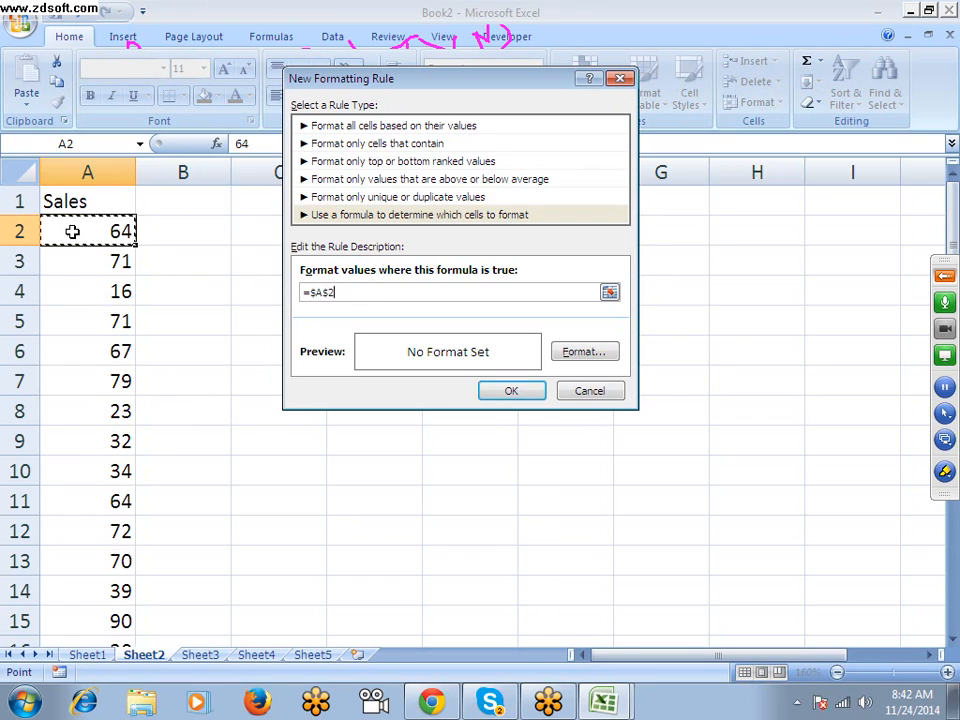
type(">50")
Give the new rule a light blue fill and apply it to cell A2.
left_click(576, 356)
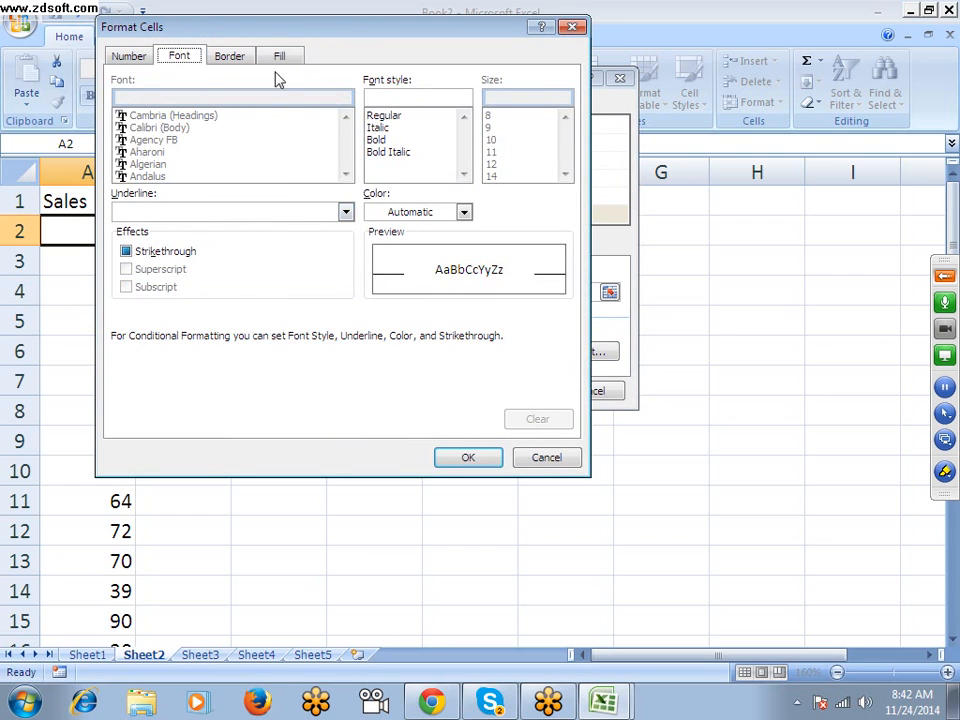
left_click(279, 56)
left_click(231, 240)
left_click(474, 456)
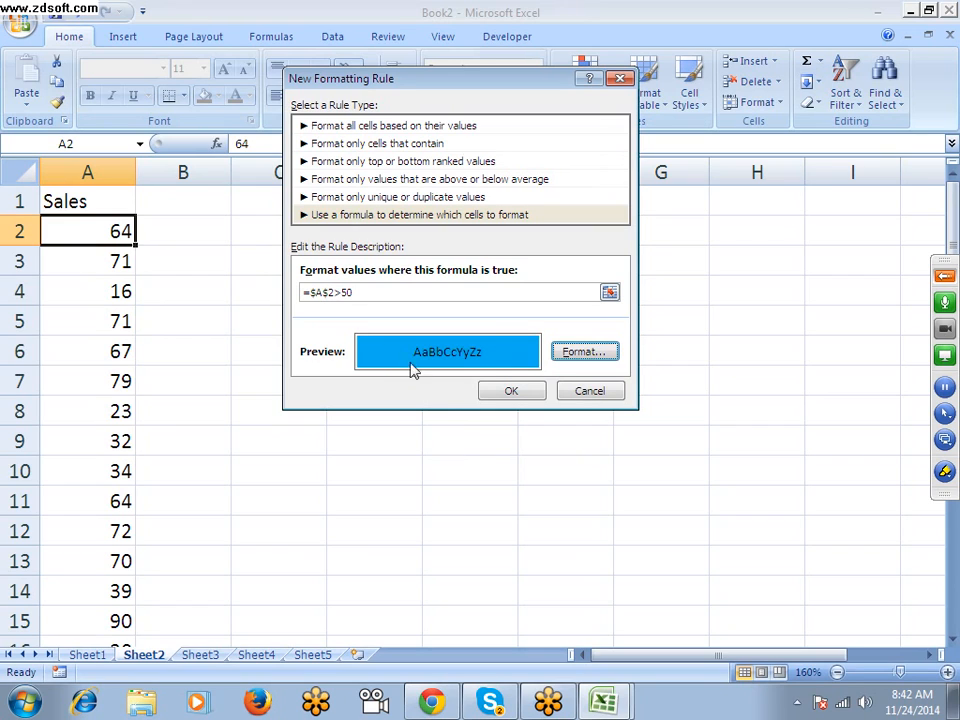
left_click(505, 391)
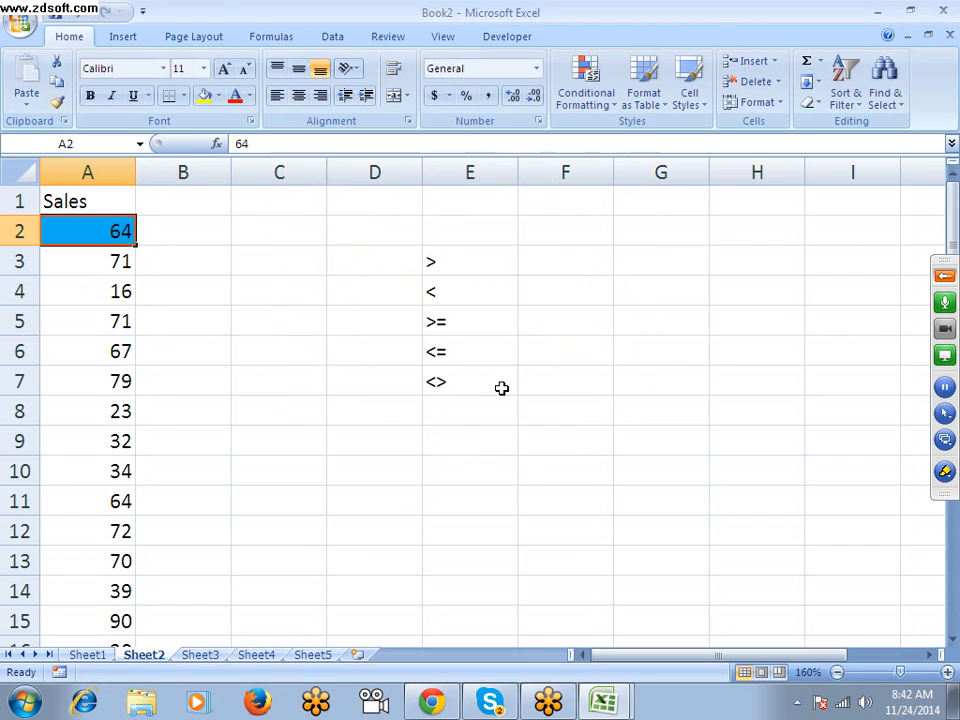
Copy the formatting of A2 onto A3:A10 with Format Painter, and undo it.
left_click(257, 358)
left_click(119, 233)
left_click(57, 102)
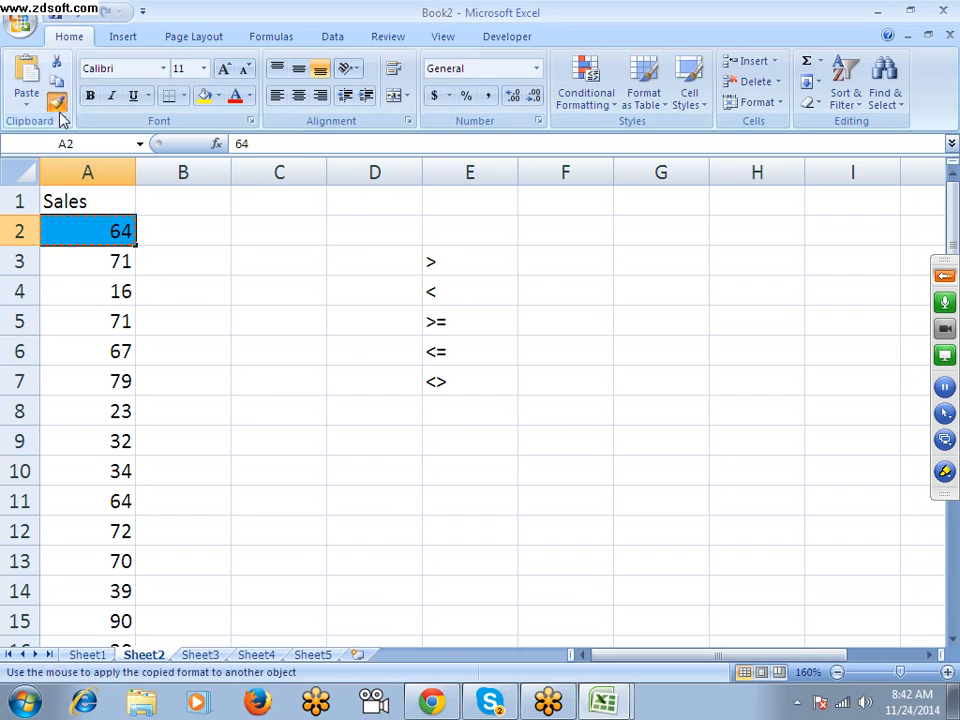
left_click_drag(118, 255, 114, 473)
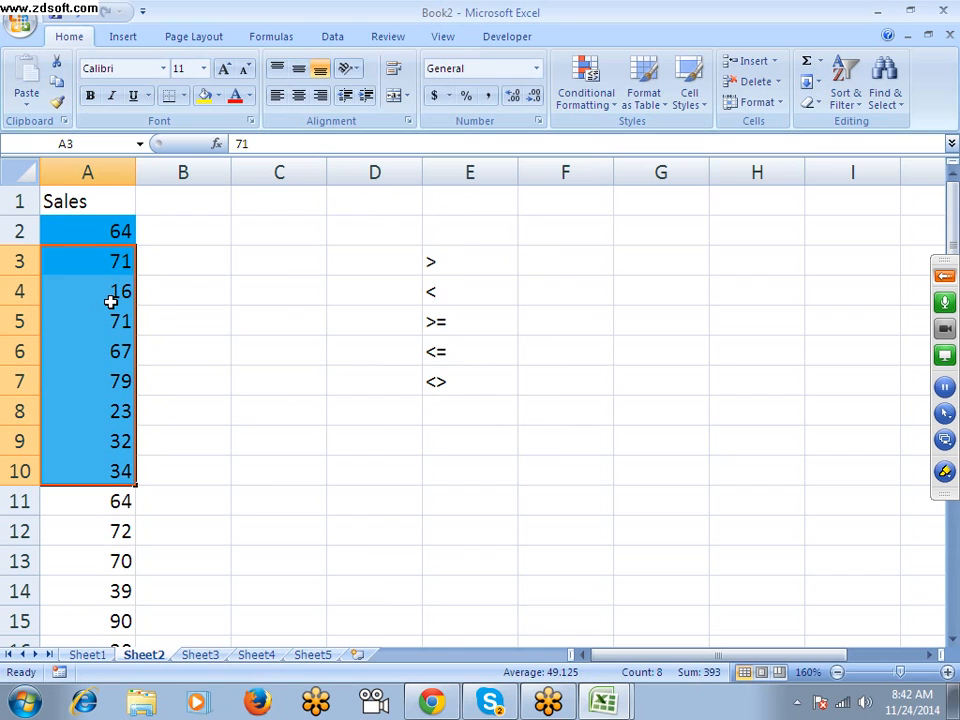
key("ctrl+c")
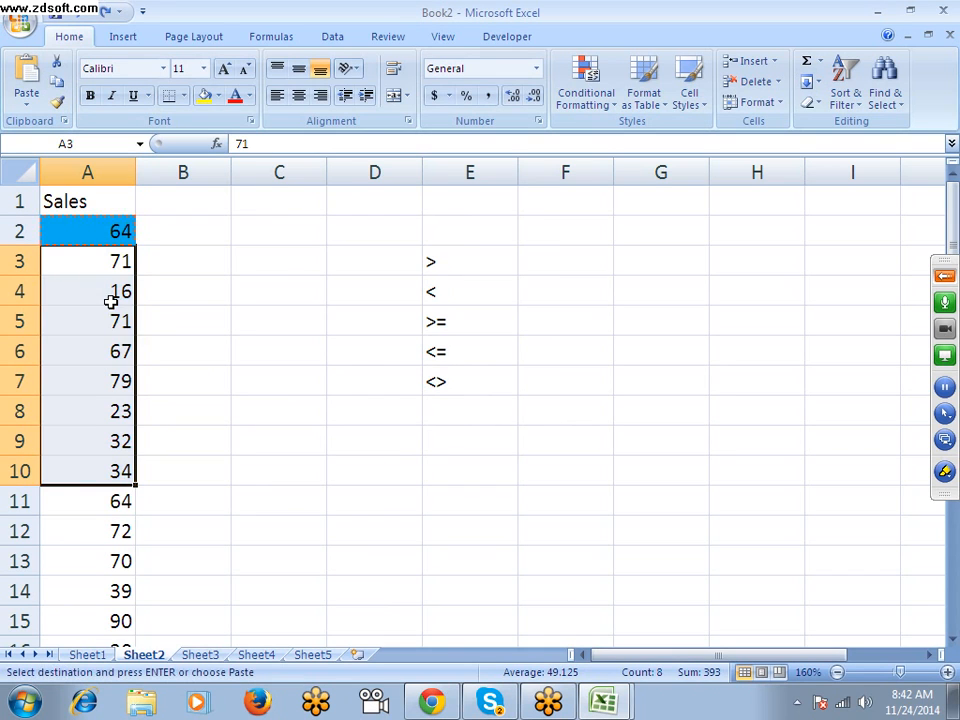
Edit the conditional formatting rule of A2 so that its formula is =$A2>50, and apply the change.
left_click(111, 234)
key("Escape")
left_click(586, 85)
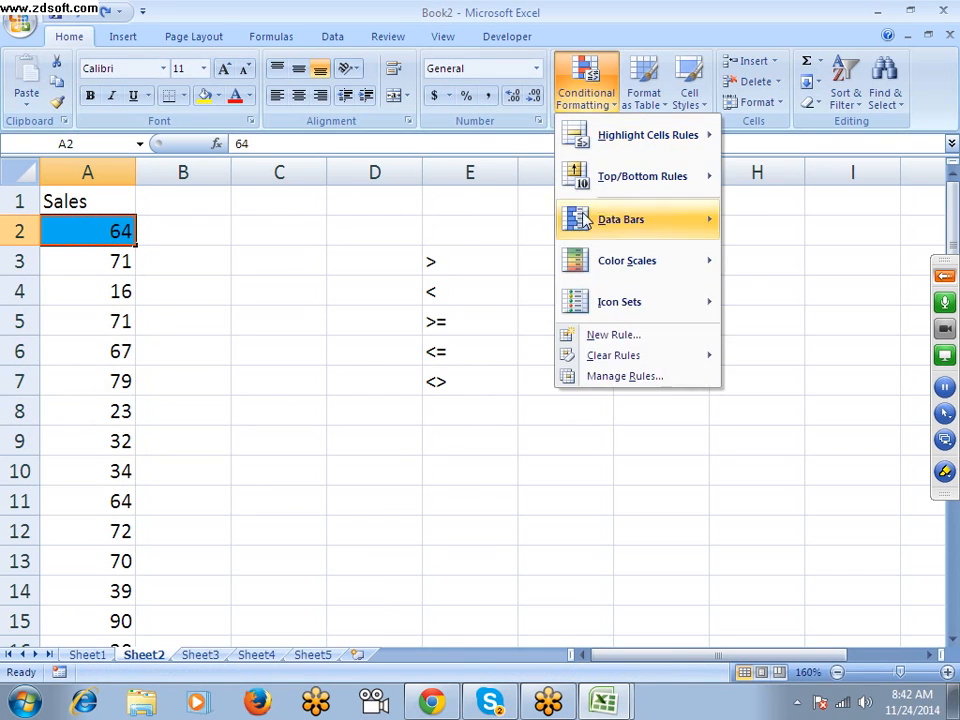
left_click(581, 377)
double_click(404, 220)
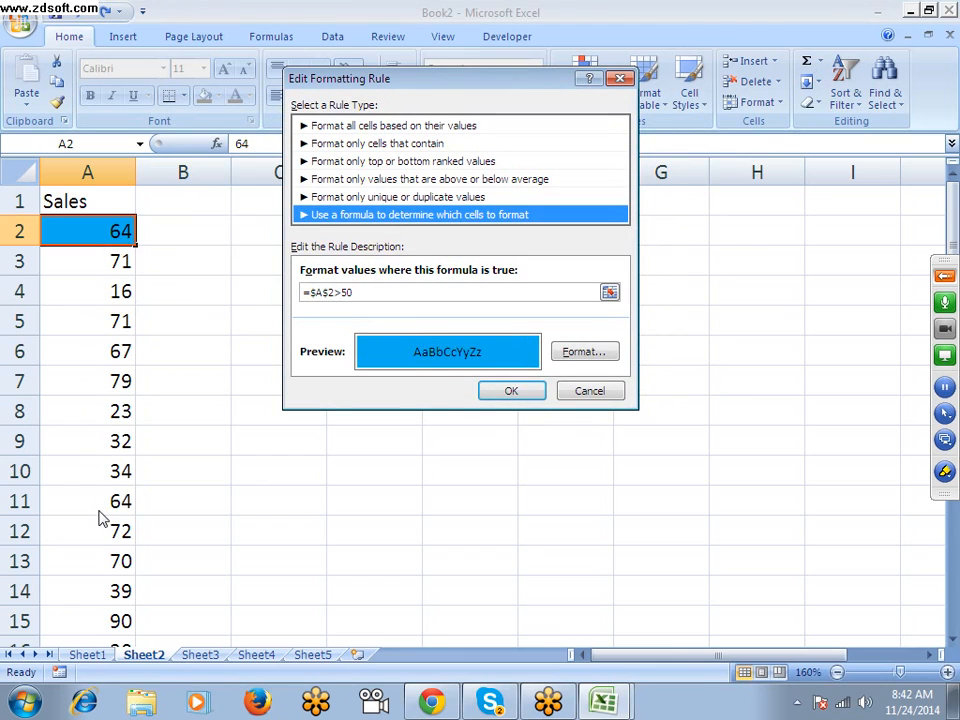
left_click(327, 292)
key("BackSpace")
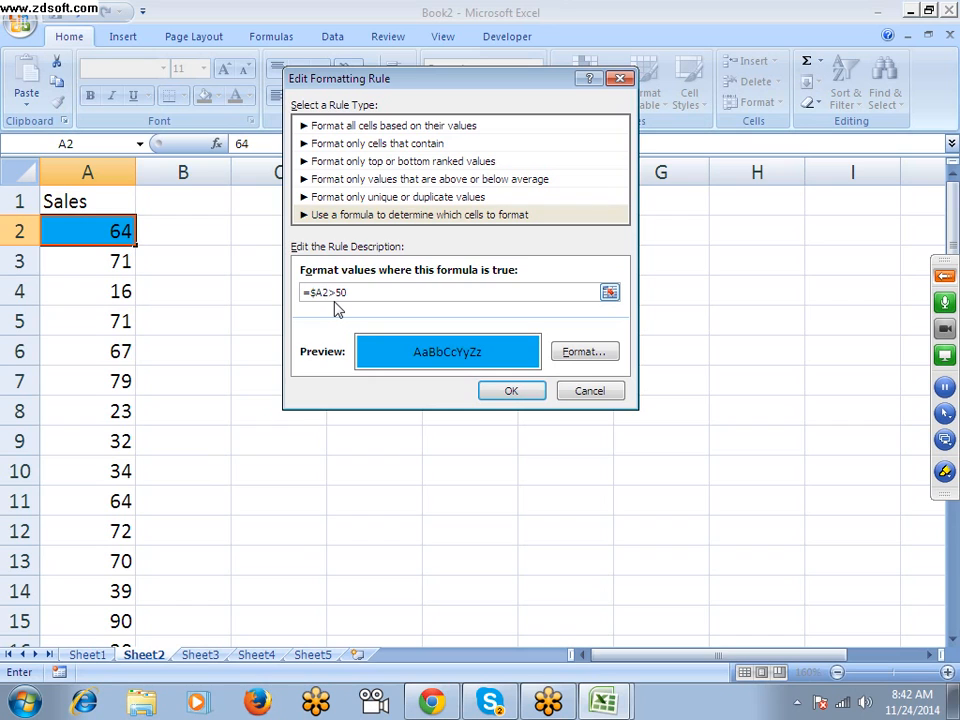
left_click(521, 393)
left_click(705, 360)
left_click(568, 362)
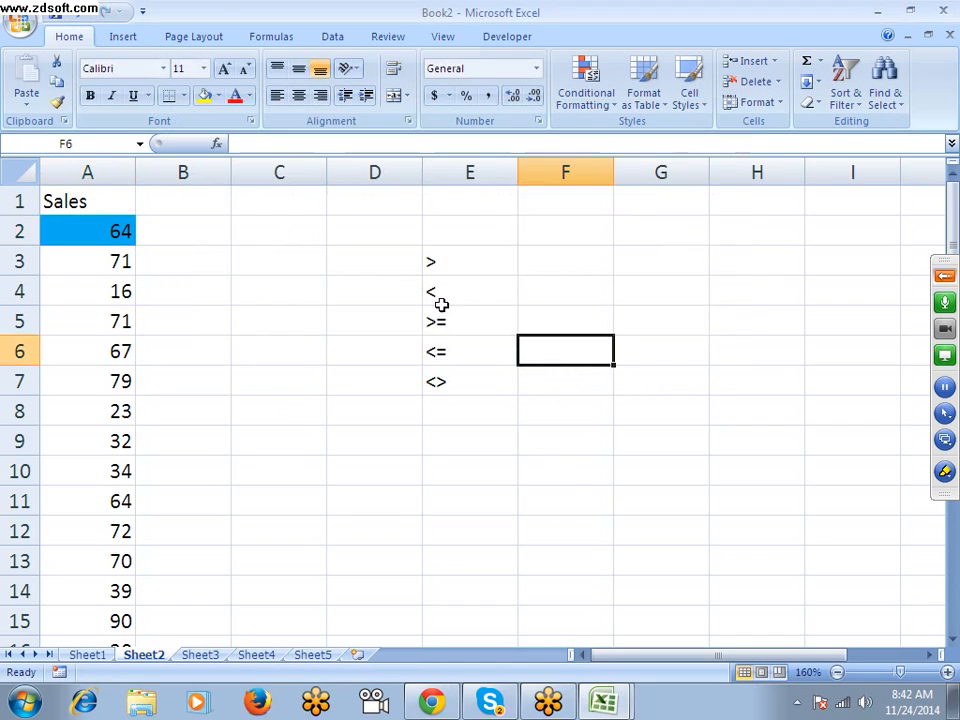
Copy the conditional formatting of A2 down to A3:A12 with Format Painter.
left_click(97, 226)
left_click(57, 102)
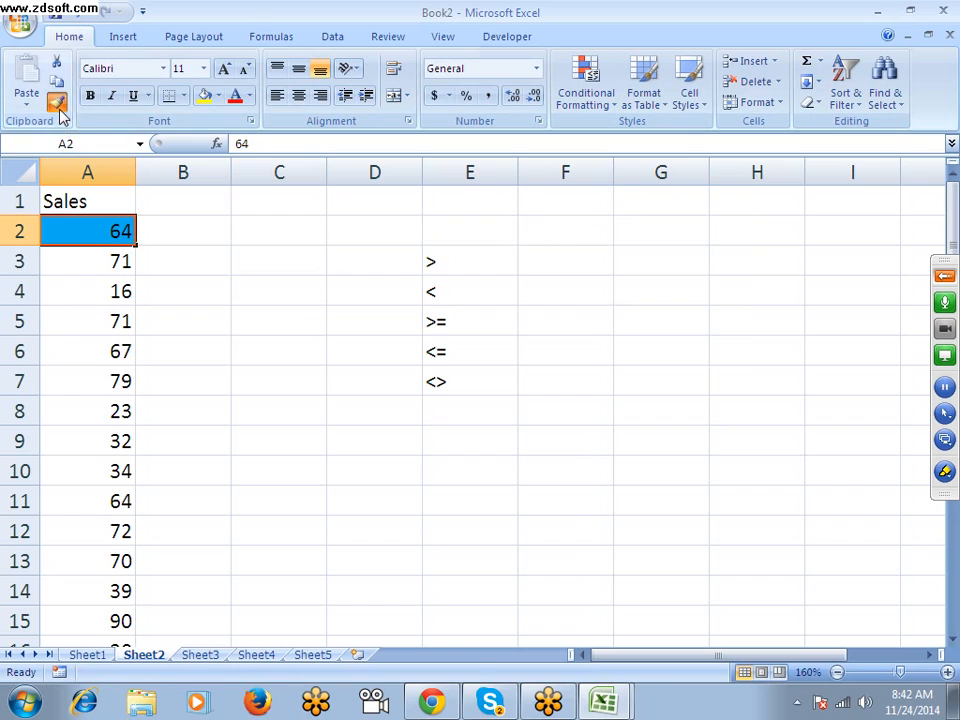
left_click_drag(112, 259, 97, 531)
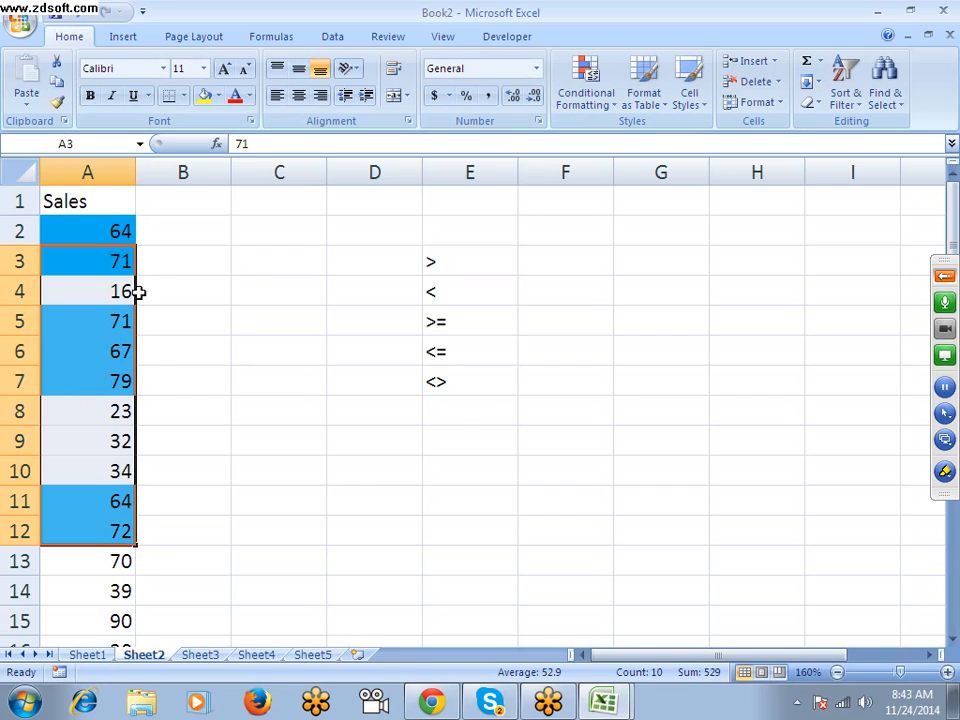
left_click(432, 703)
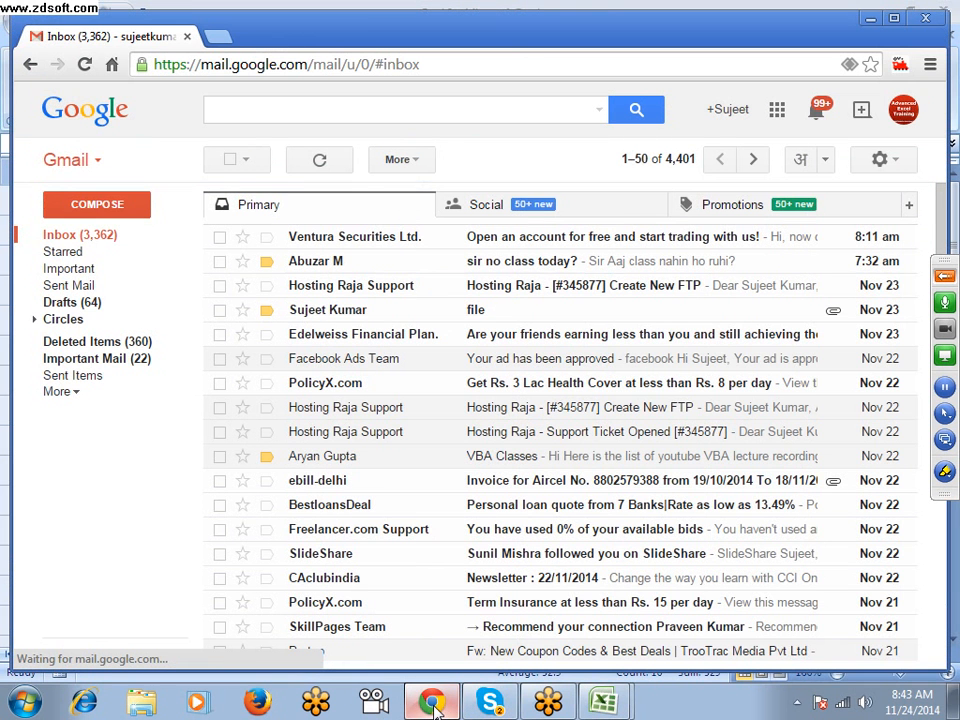
left_click(432, 703)
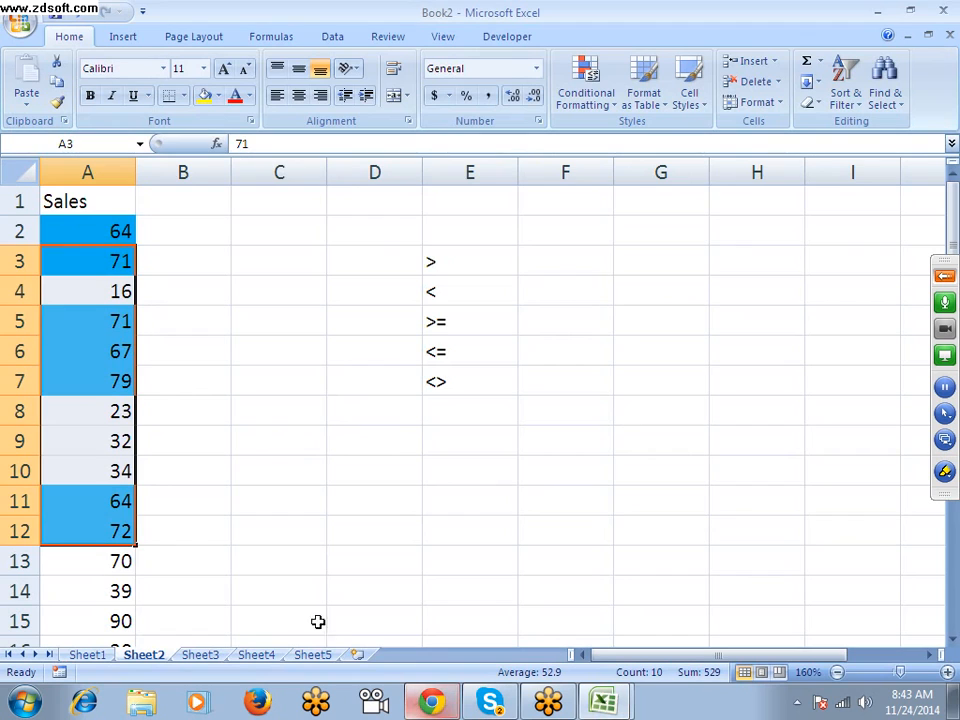
left_click(271, 462)
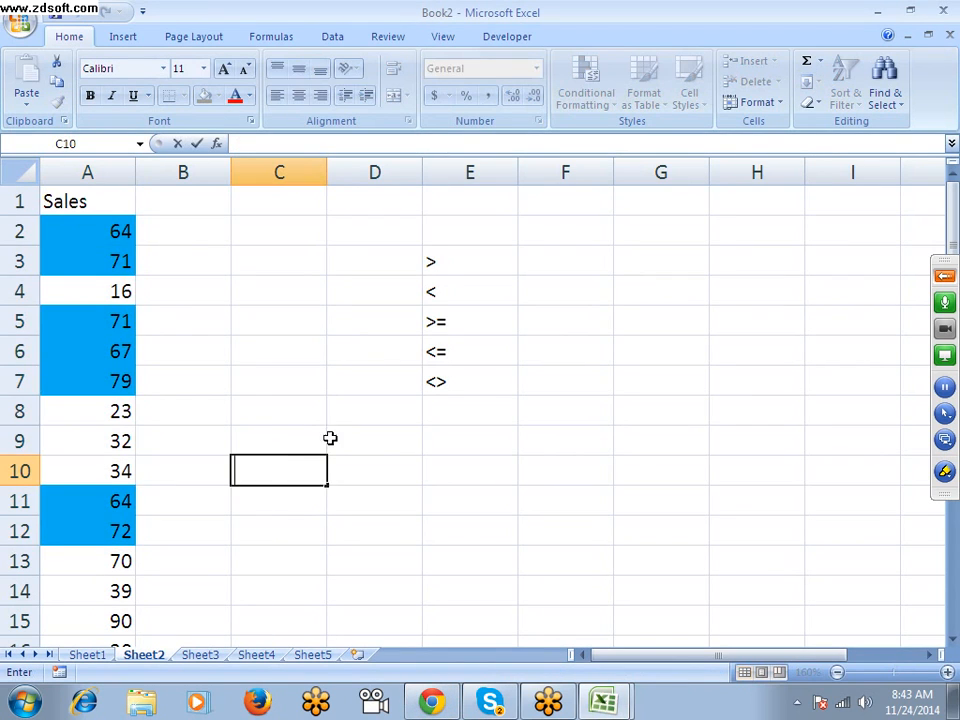
left_click_drag(437, 255, 443, 390)
left_click(443, 390)
Go to Sheet1 and review the simple-interest calculation in B5 and the percentage-change formula in C7.
left_click(100, 656)
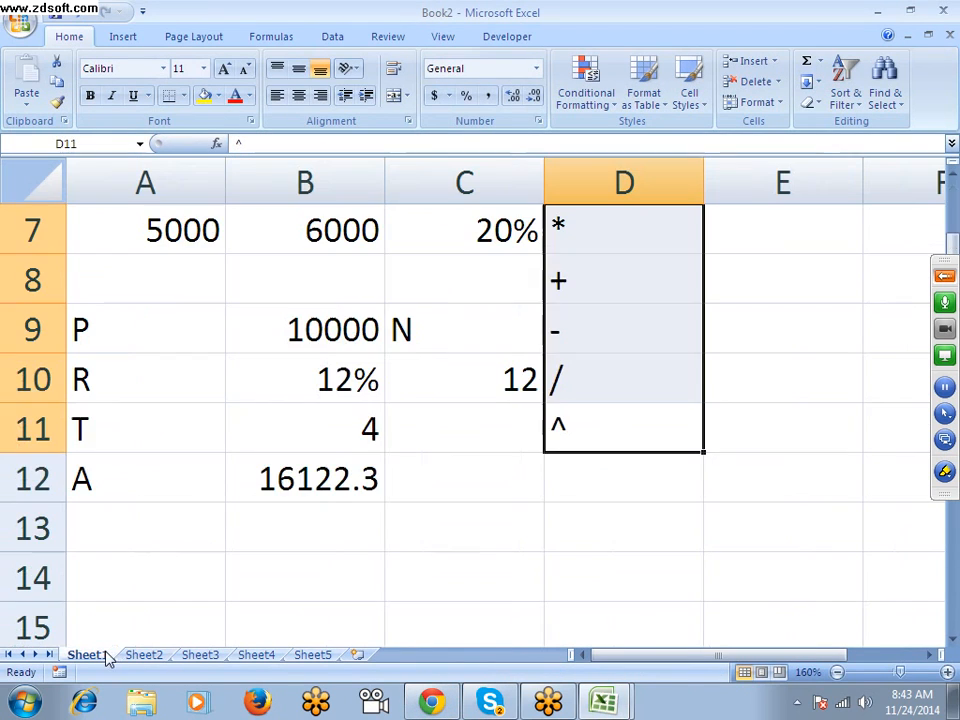
scroll(282, 665, "up", 2)
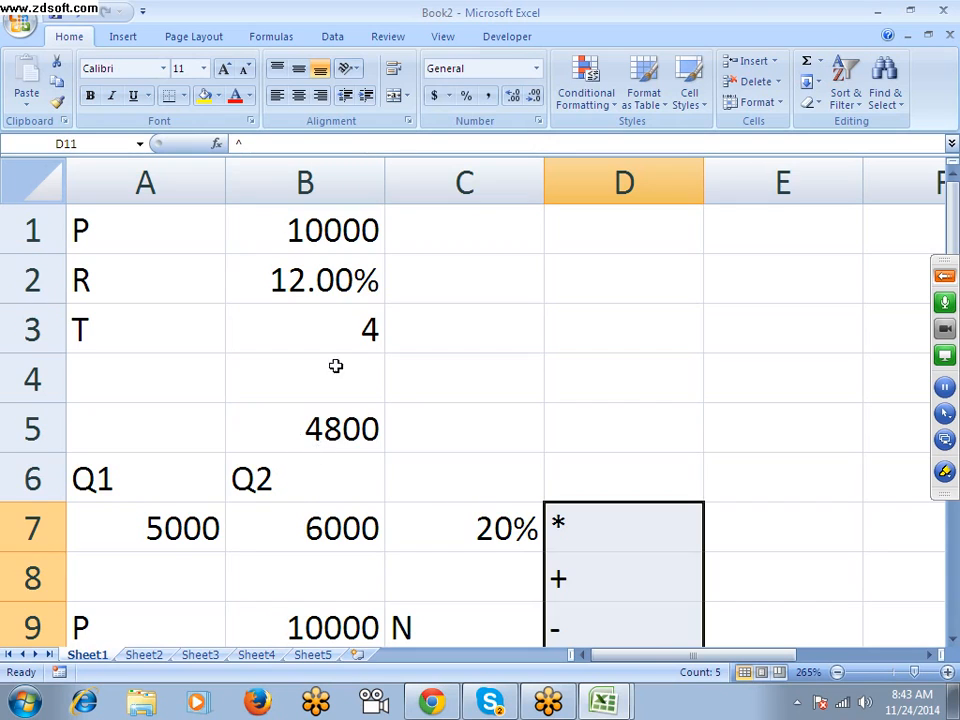
double_click(356, 332)
double_click(471, 433)
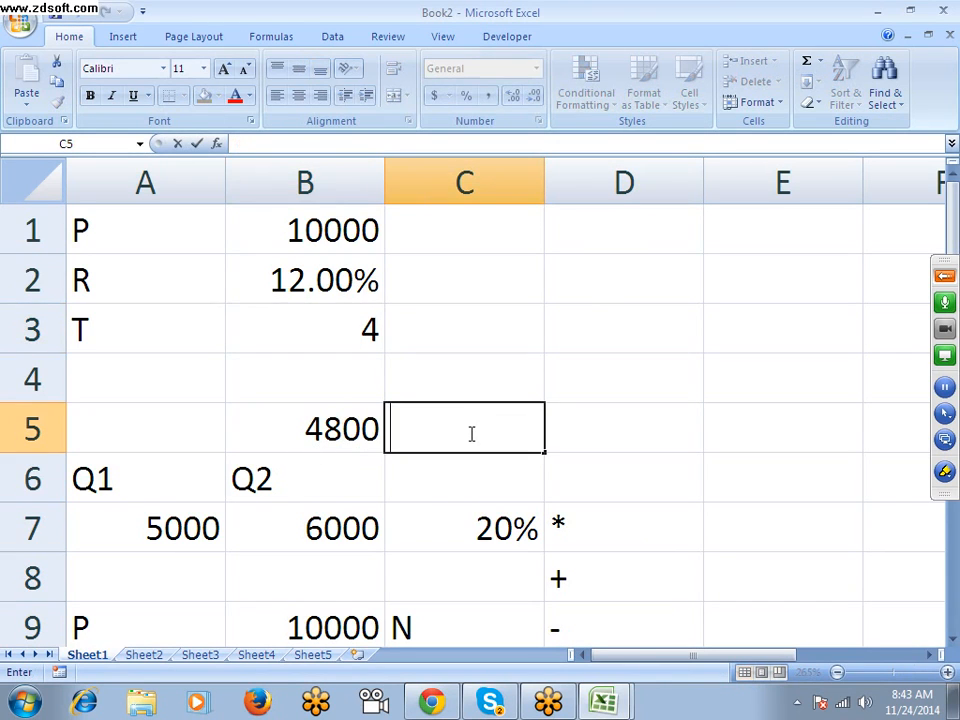
left_click(348, 434)
left_click(348, 512)
left_click(497, 529)
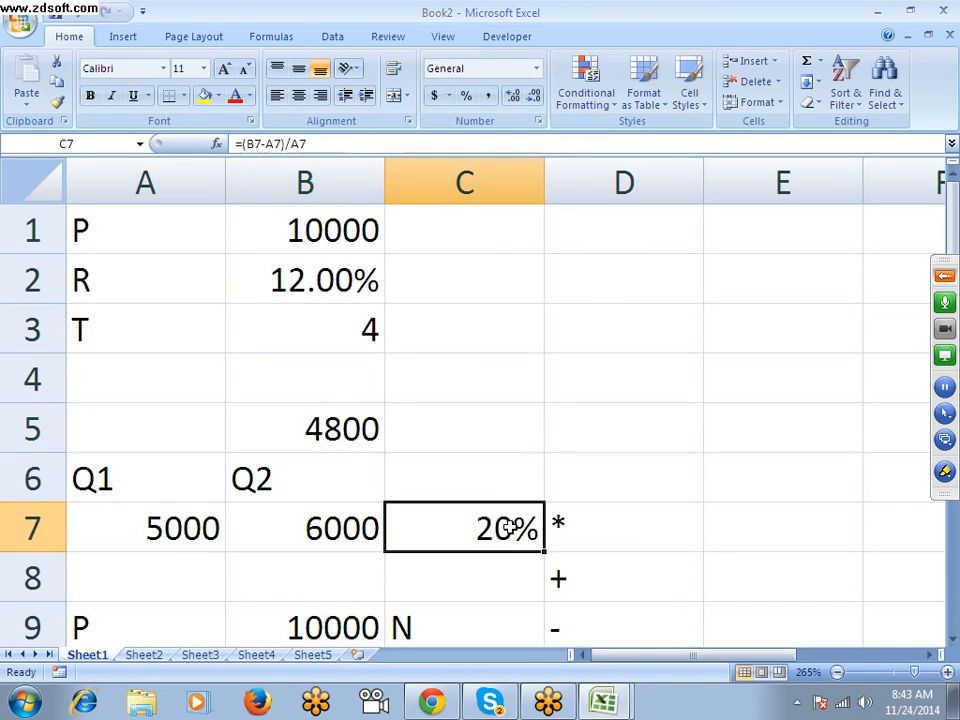
Examine the simple-interest formula in B5 and the compound-interest formula in B12 without changing them.
left_click(357, 331)
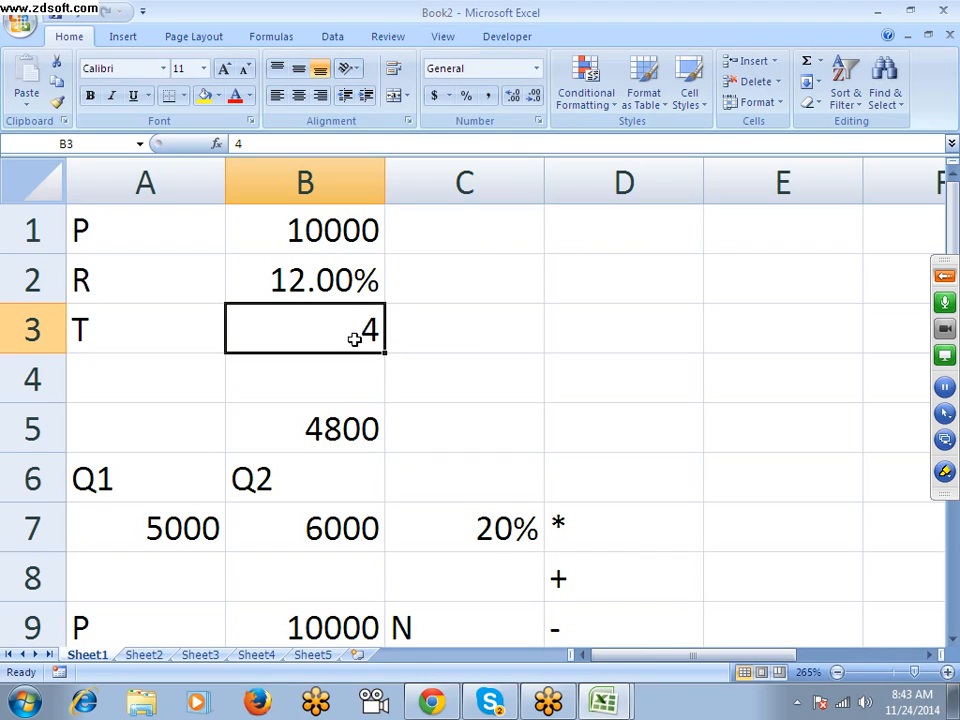
scroll(351, 313, "down", 2)
scroll(343, 321, "up", 2)
double_click(345, 428)
scroll(345, 430, "down", 4)
scroll(347, 435, "up", 3)
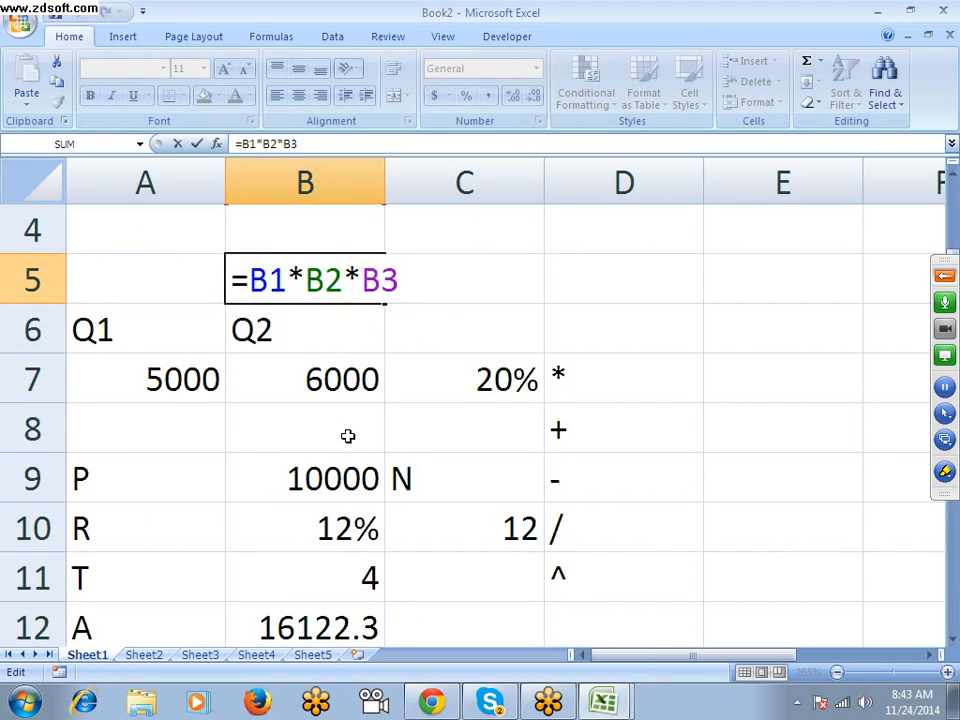
key("Escape")
scroll(350, 450, "down", 1)
left_click(341, 490)
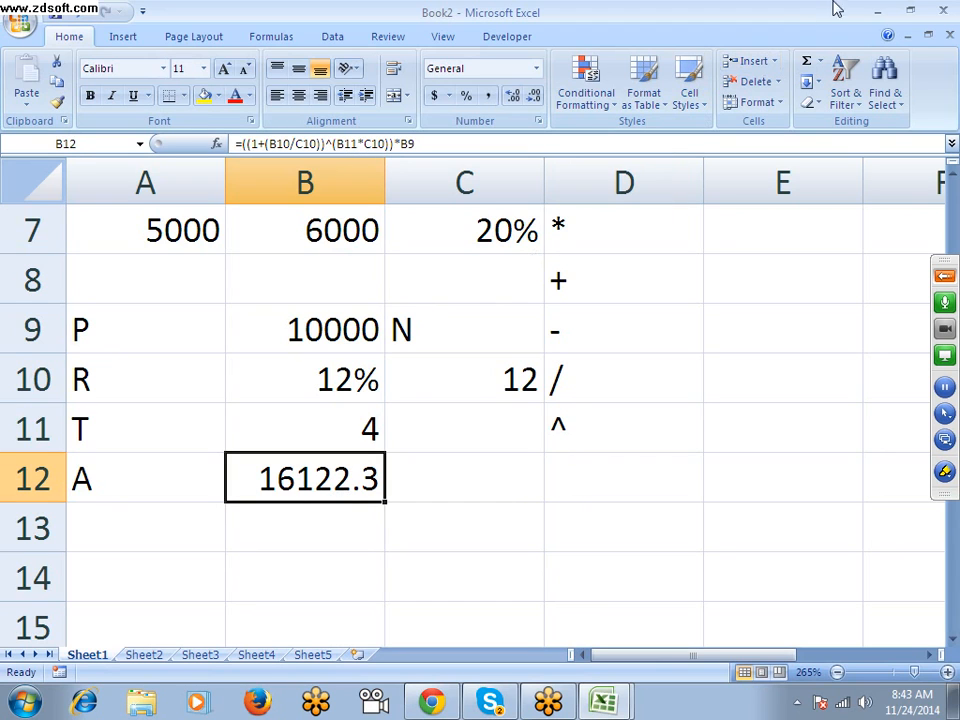
Close the Book2 workbook.
left_click(943, 11)
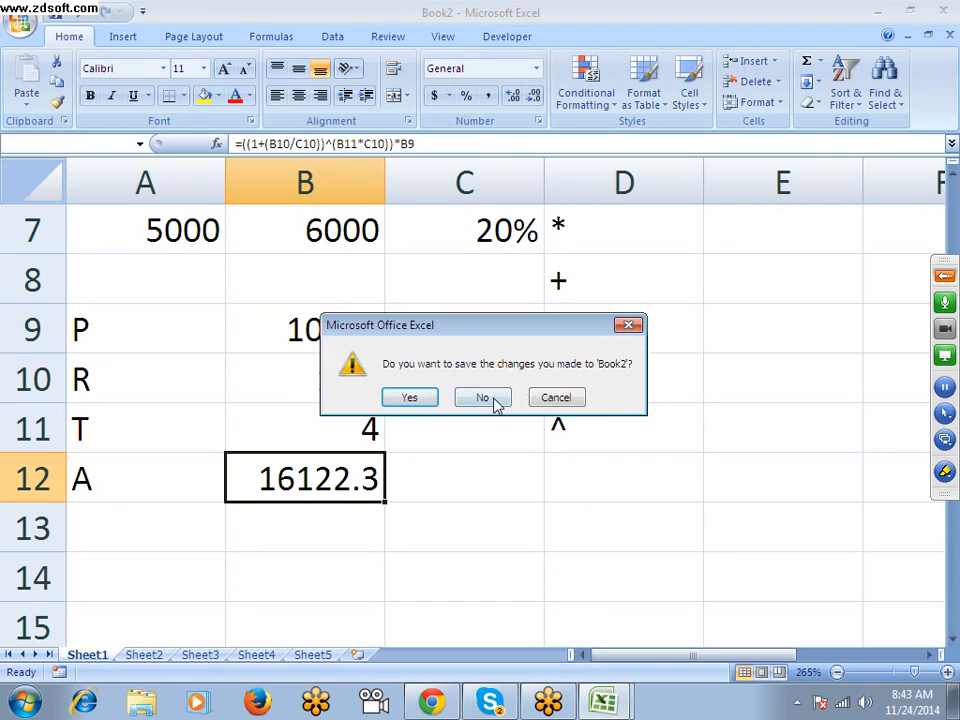